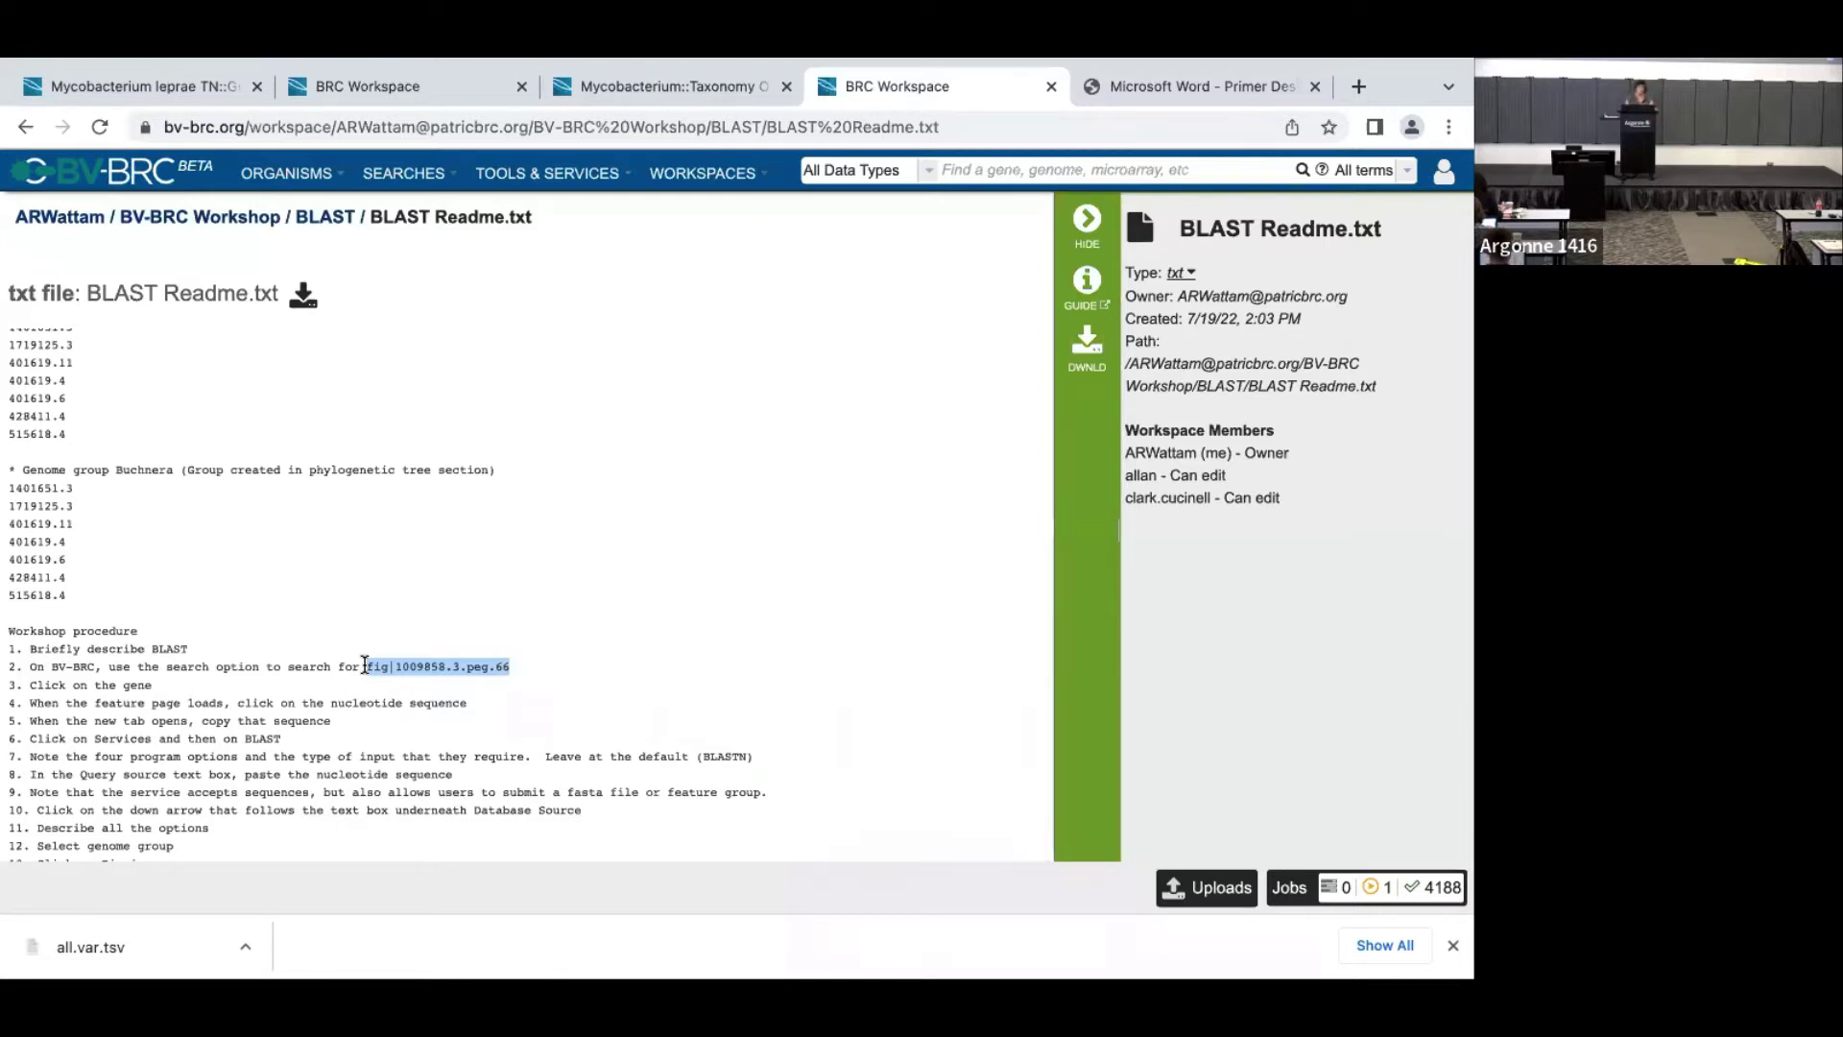
- Search the Proteins data type for fig|1009858.3.peg.66, matching any exact term
click(718, 84)
text(fig|1009858.3.peg.66)
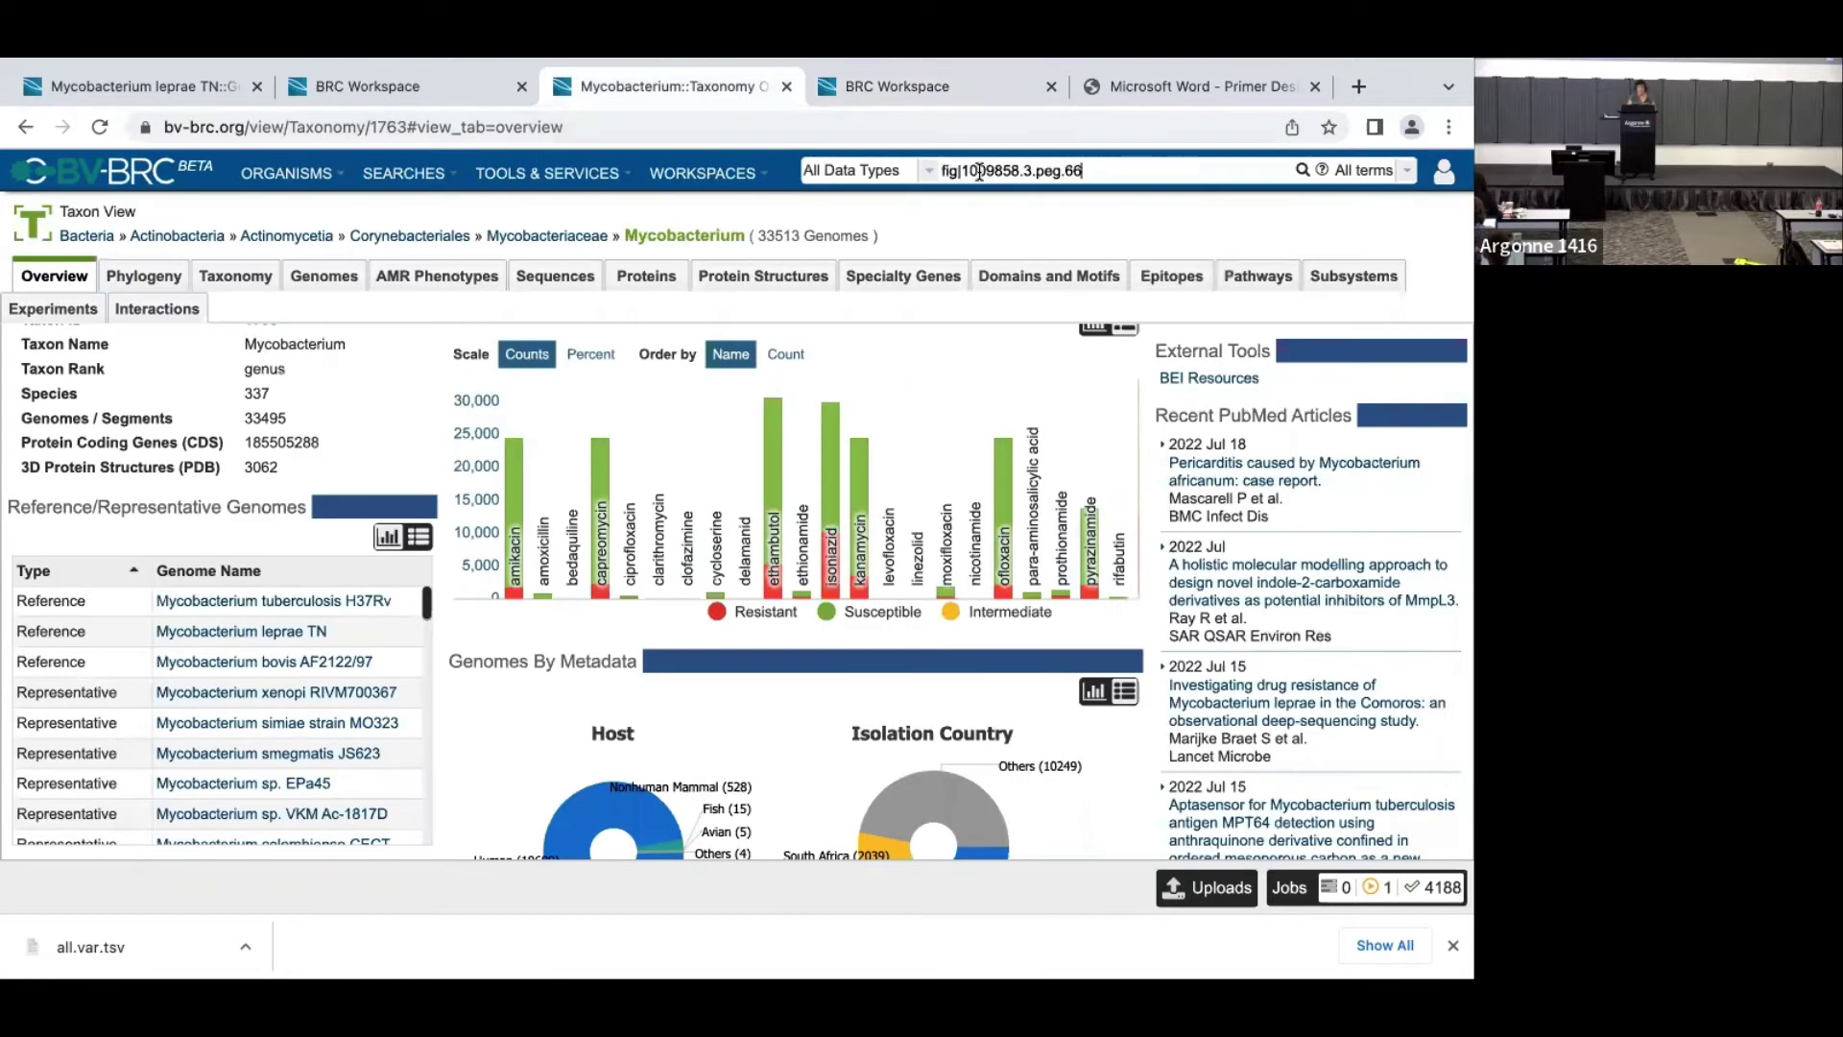
click(927, 173)
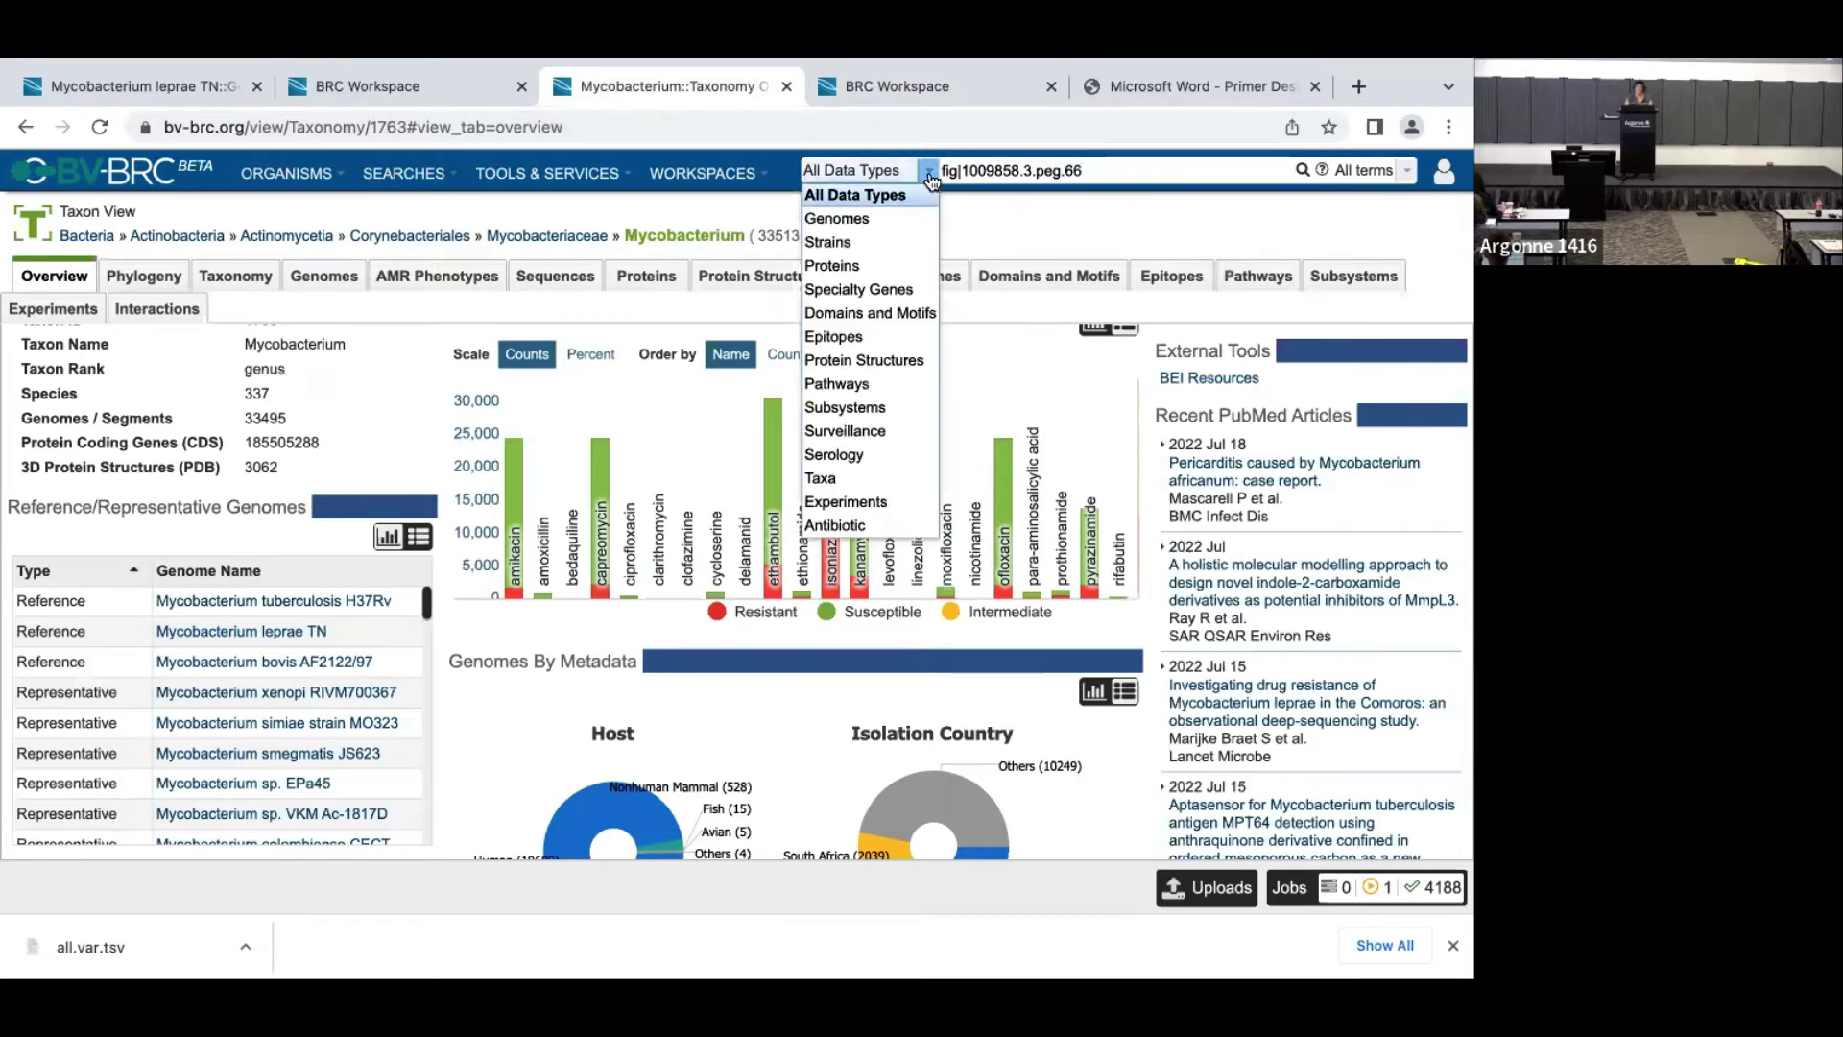
click(860, 275)
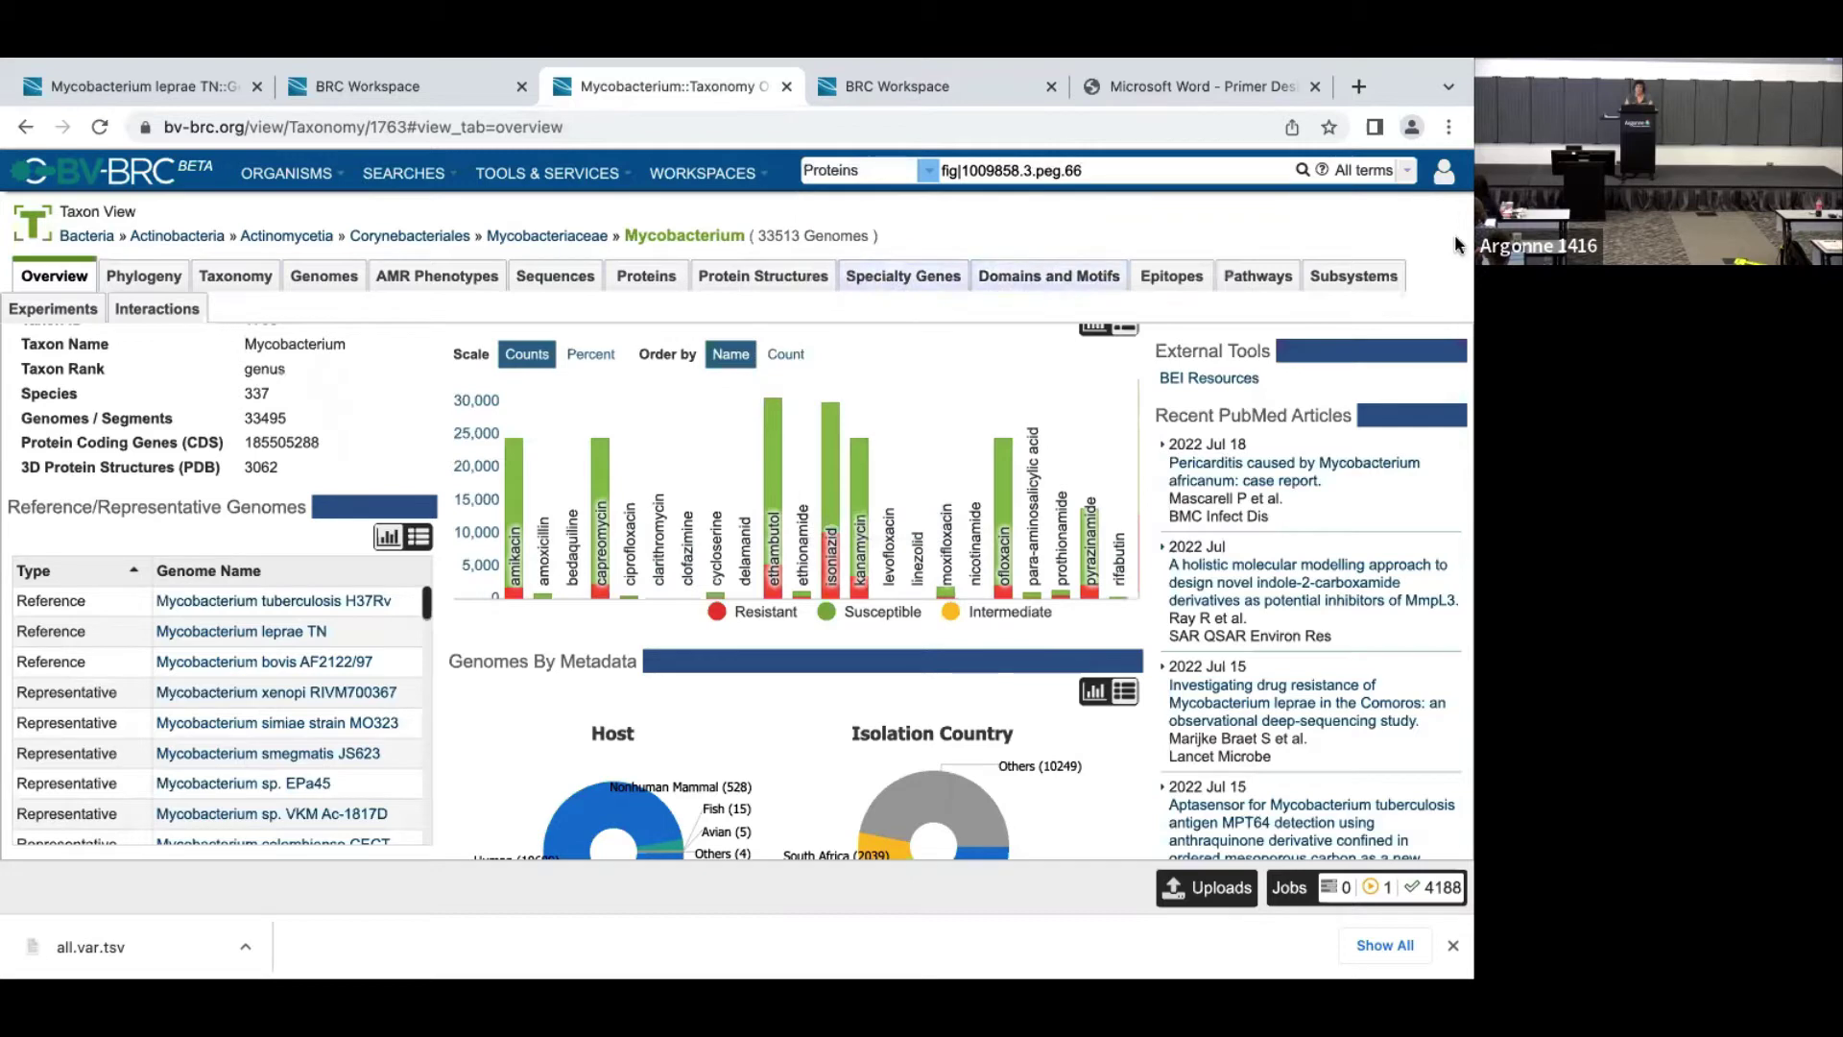
click(1407, 173)
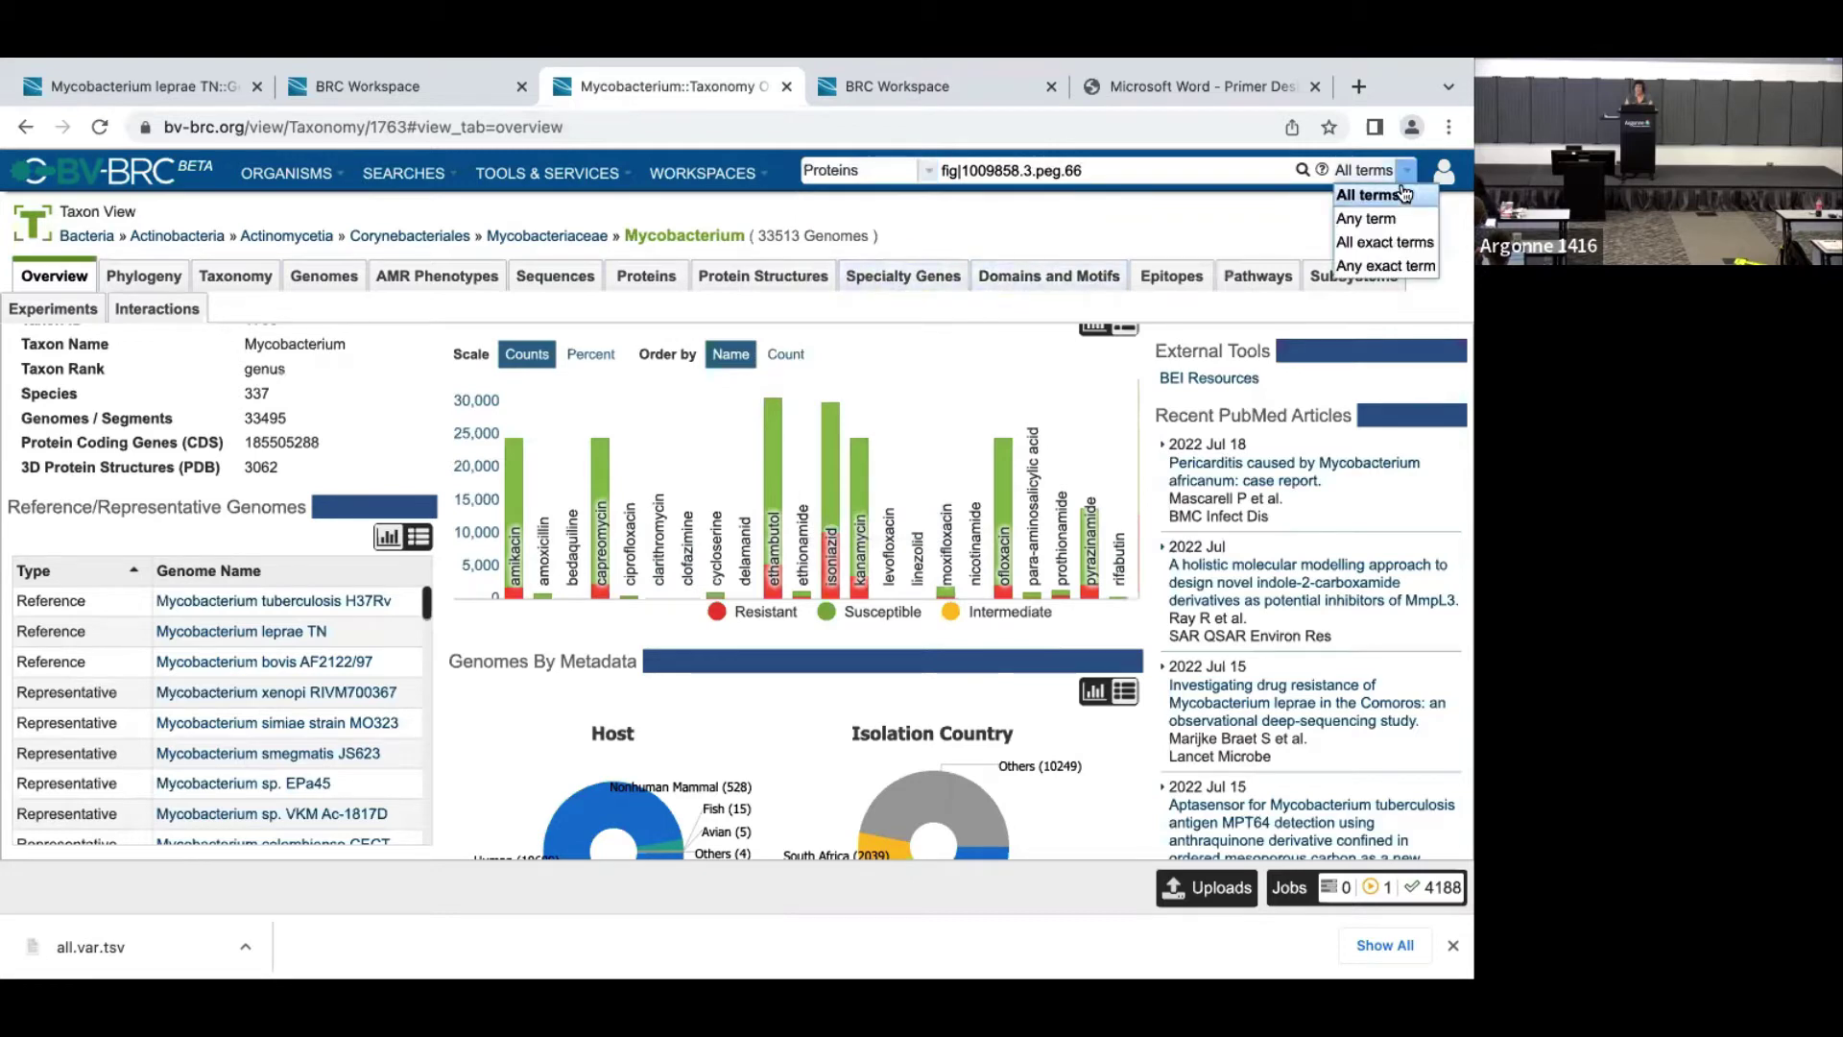
click(1387, 266)
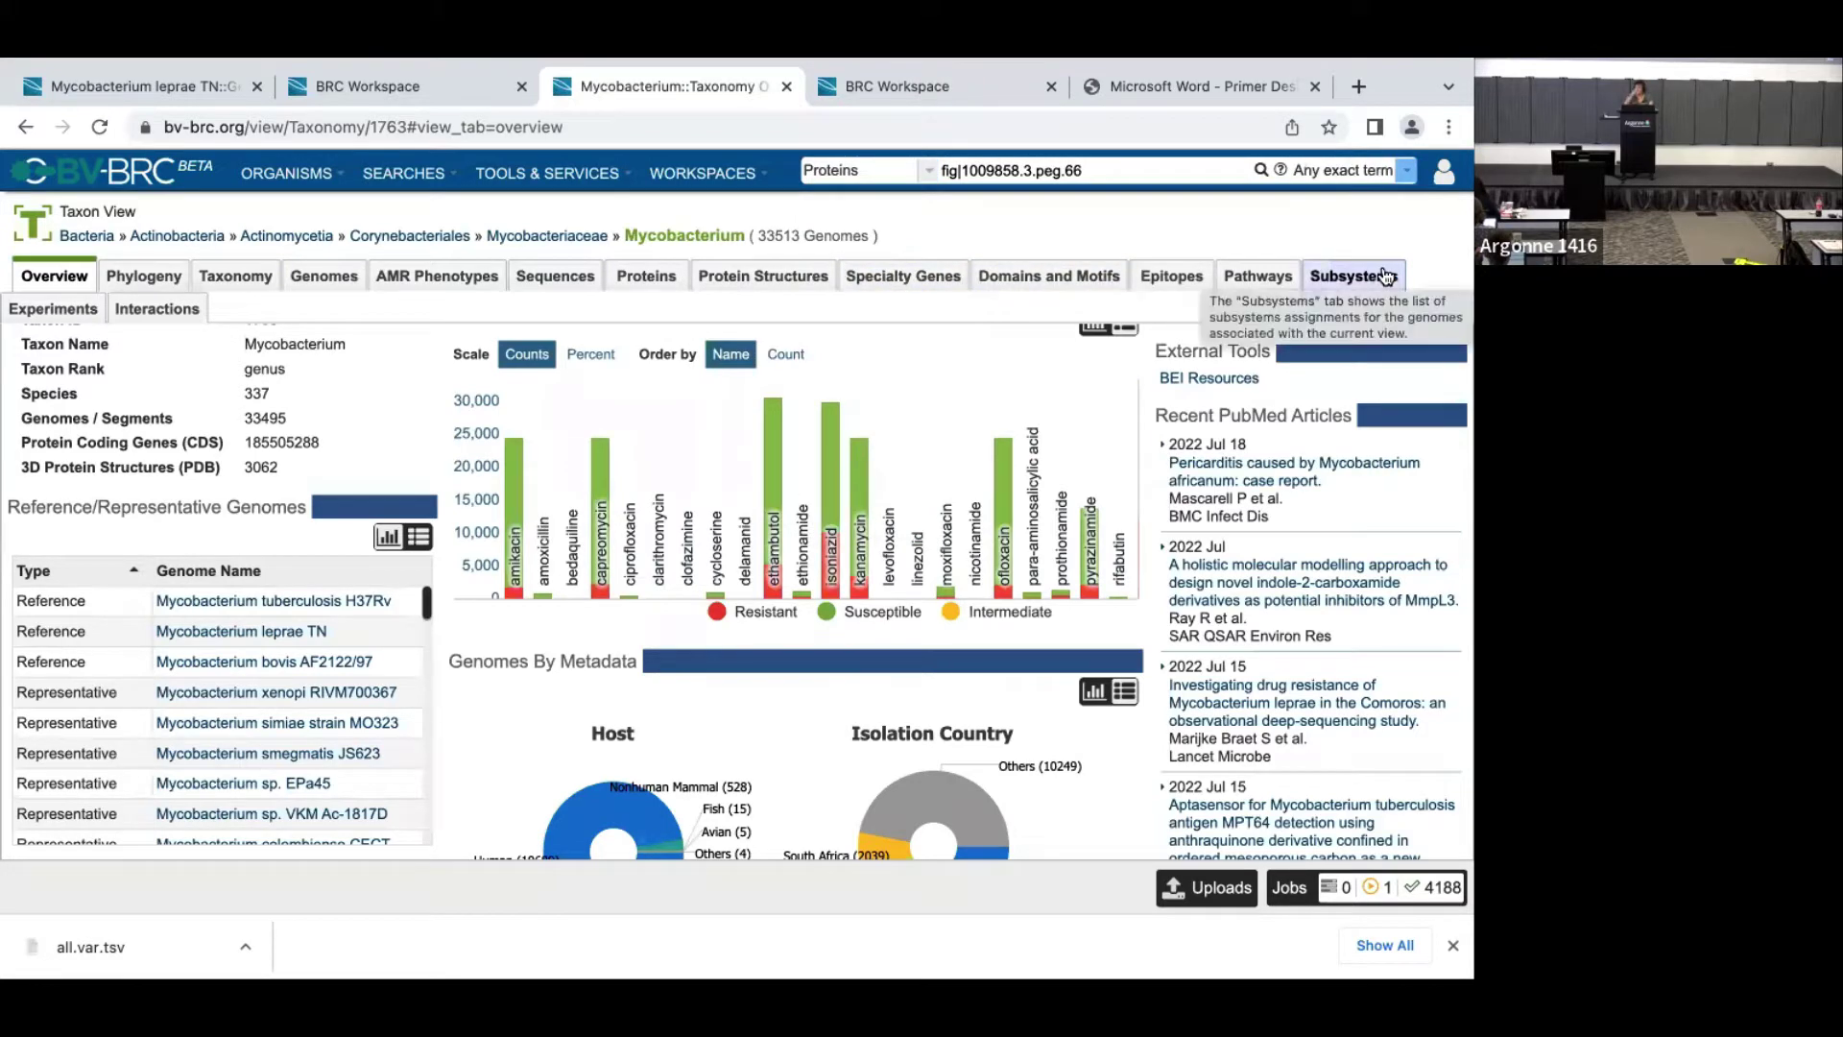
click(1402, 175)
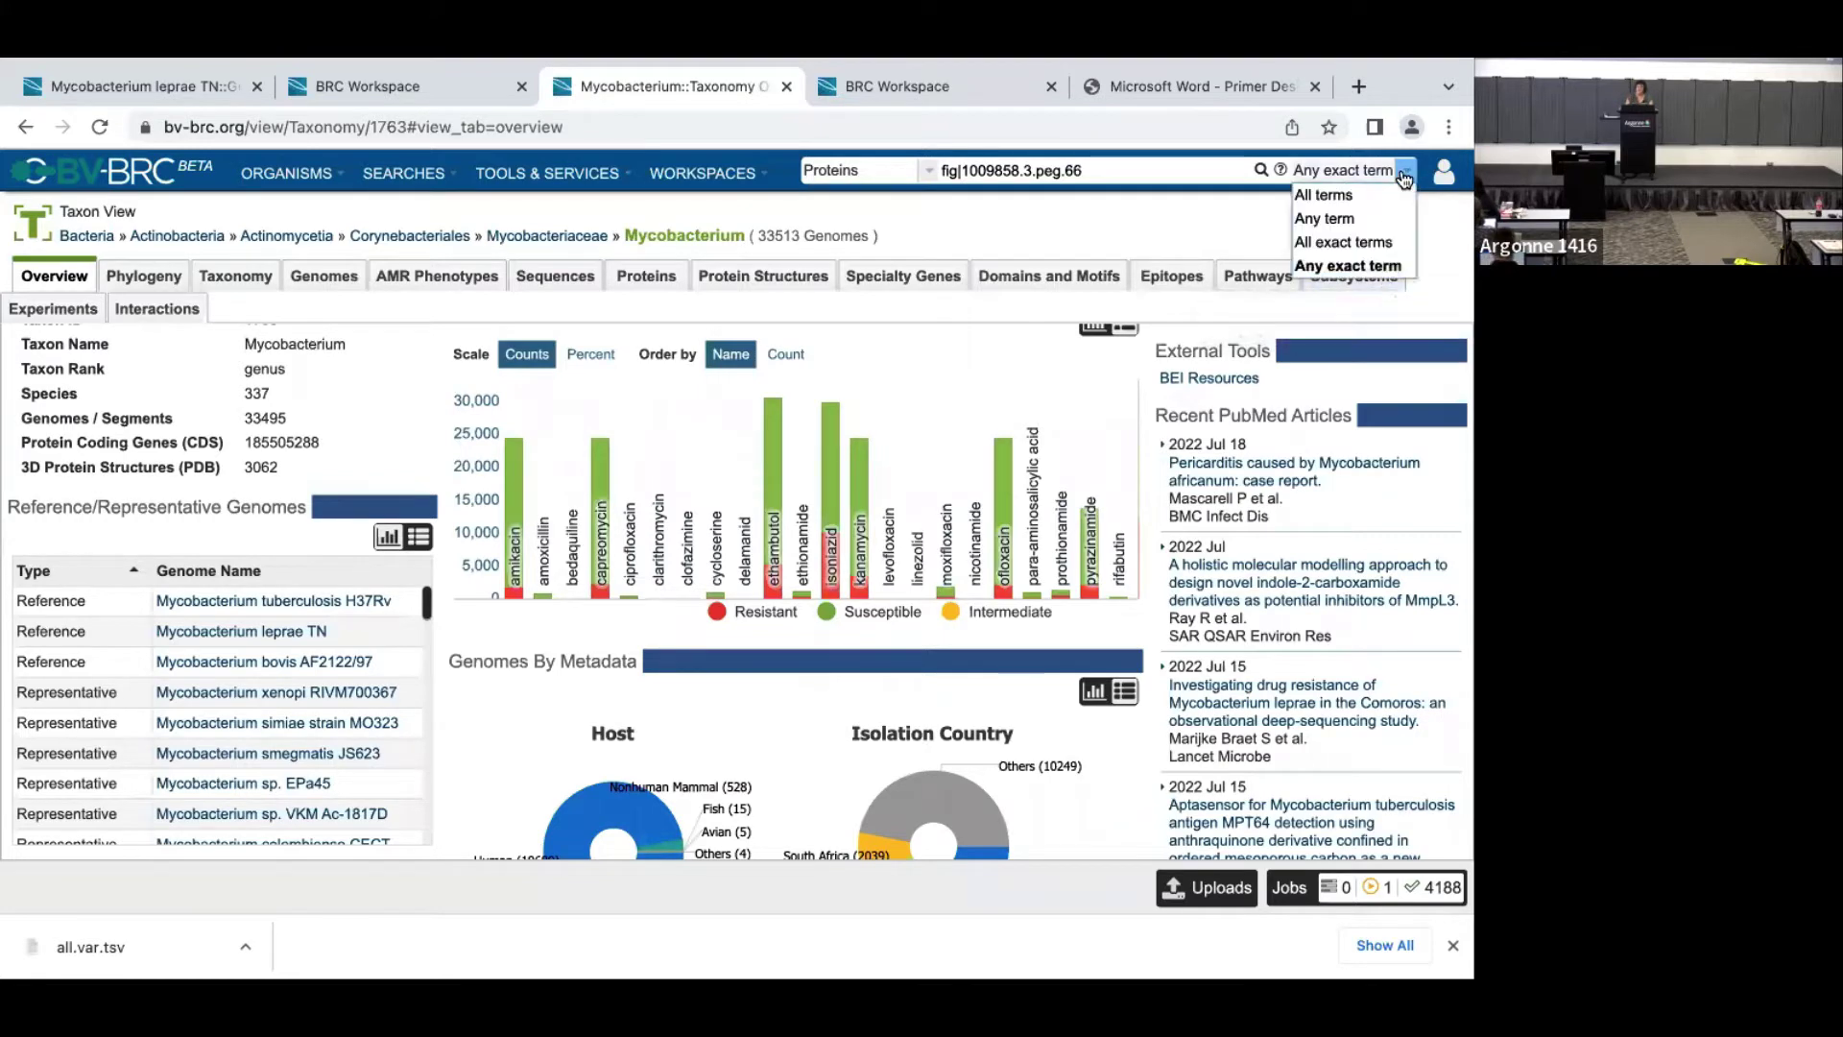
click(1305, 178)
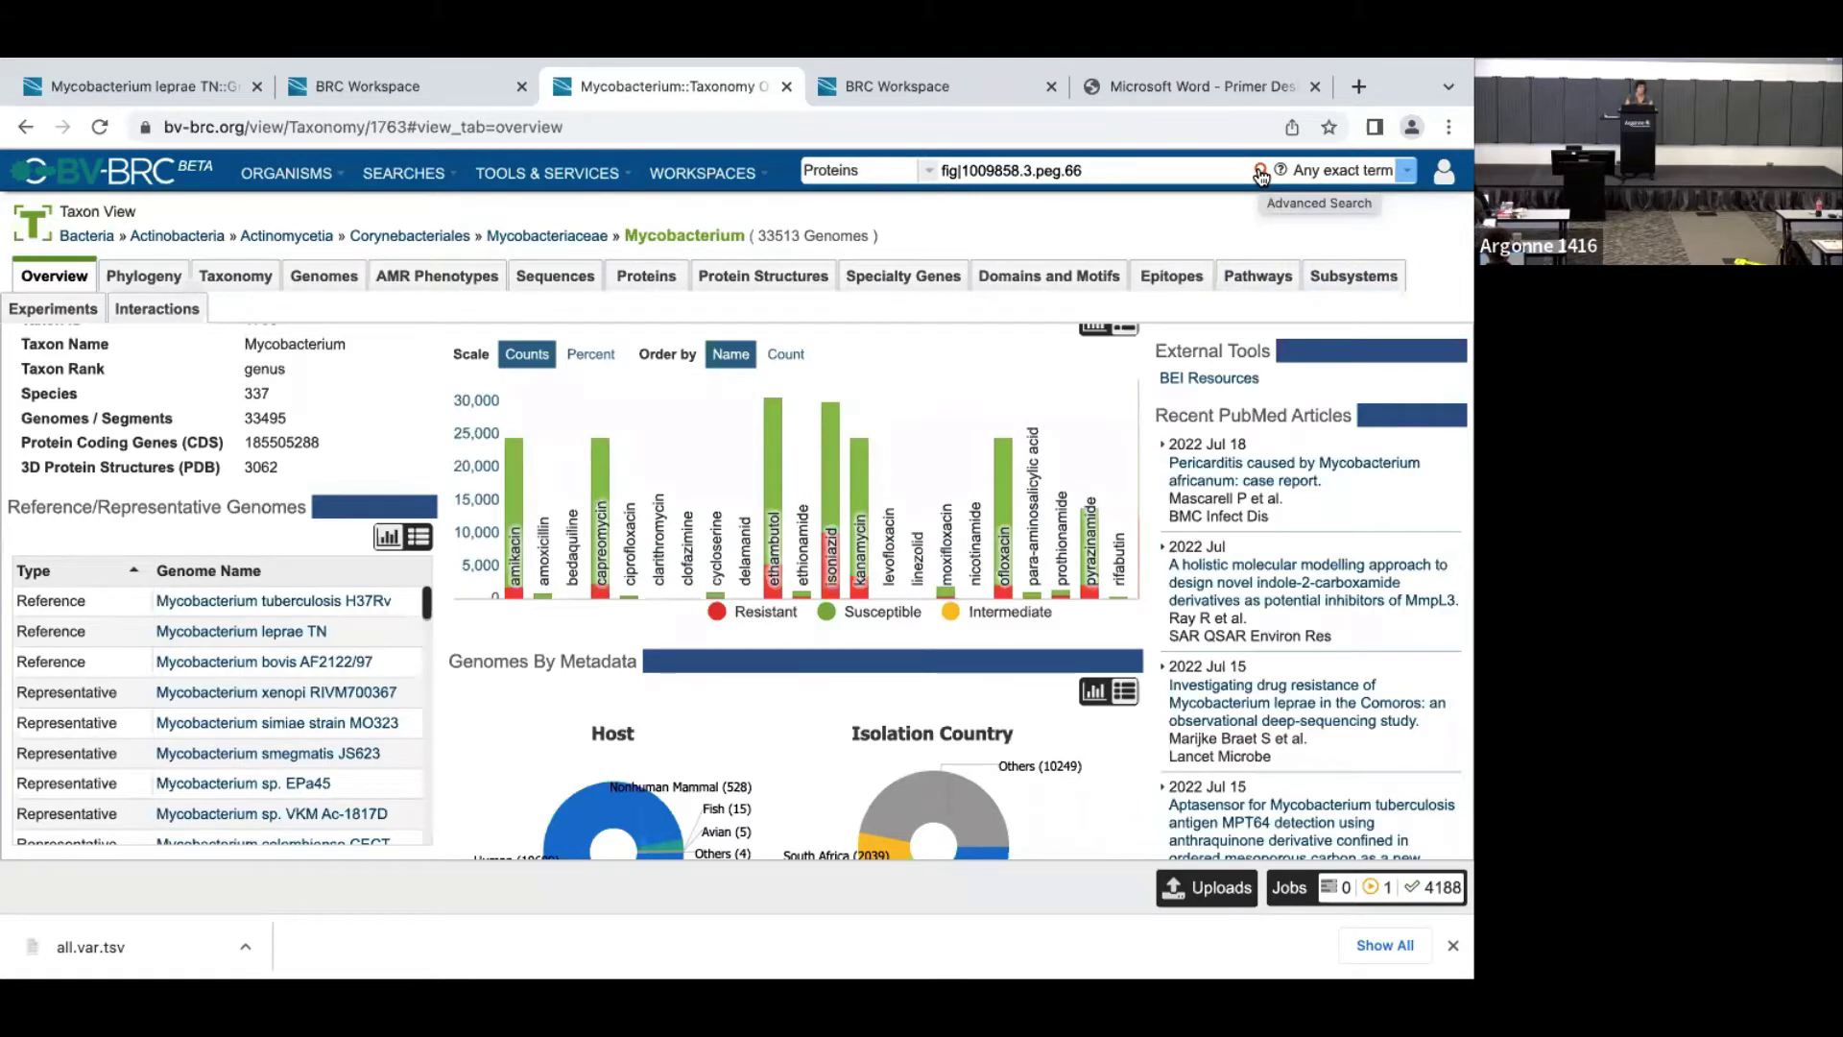
click(1260, 174)
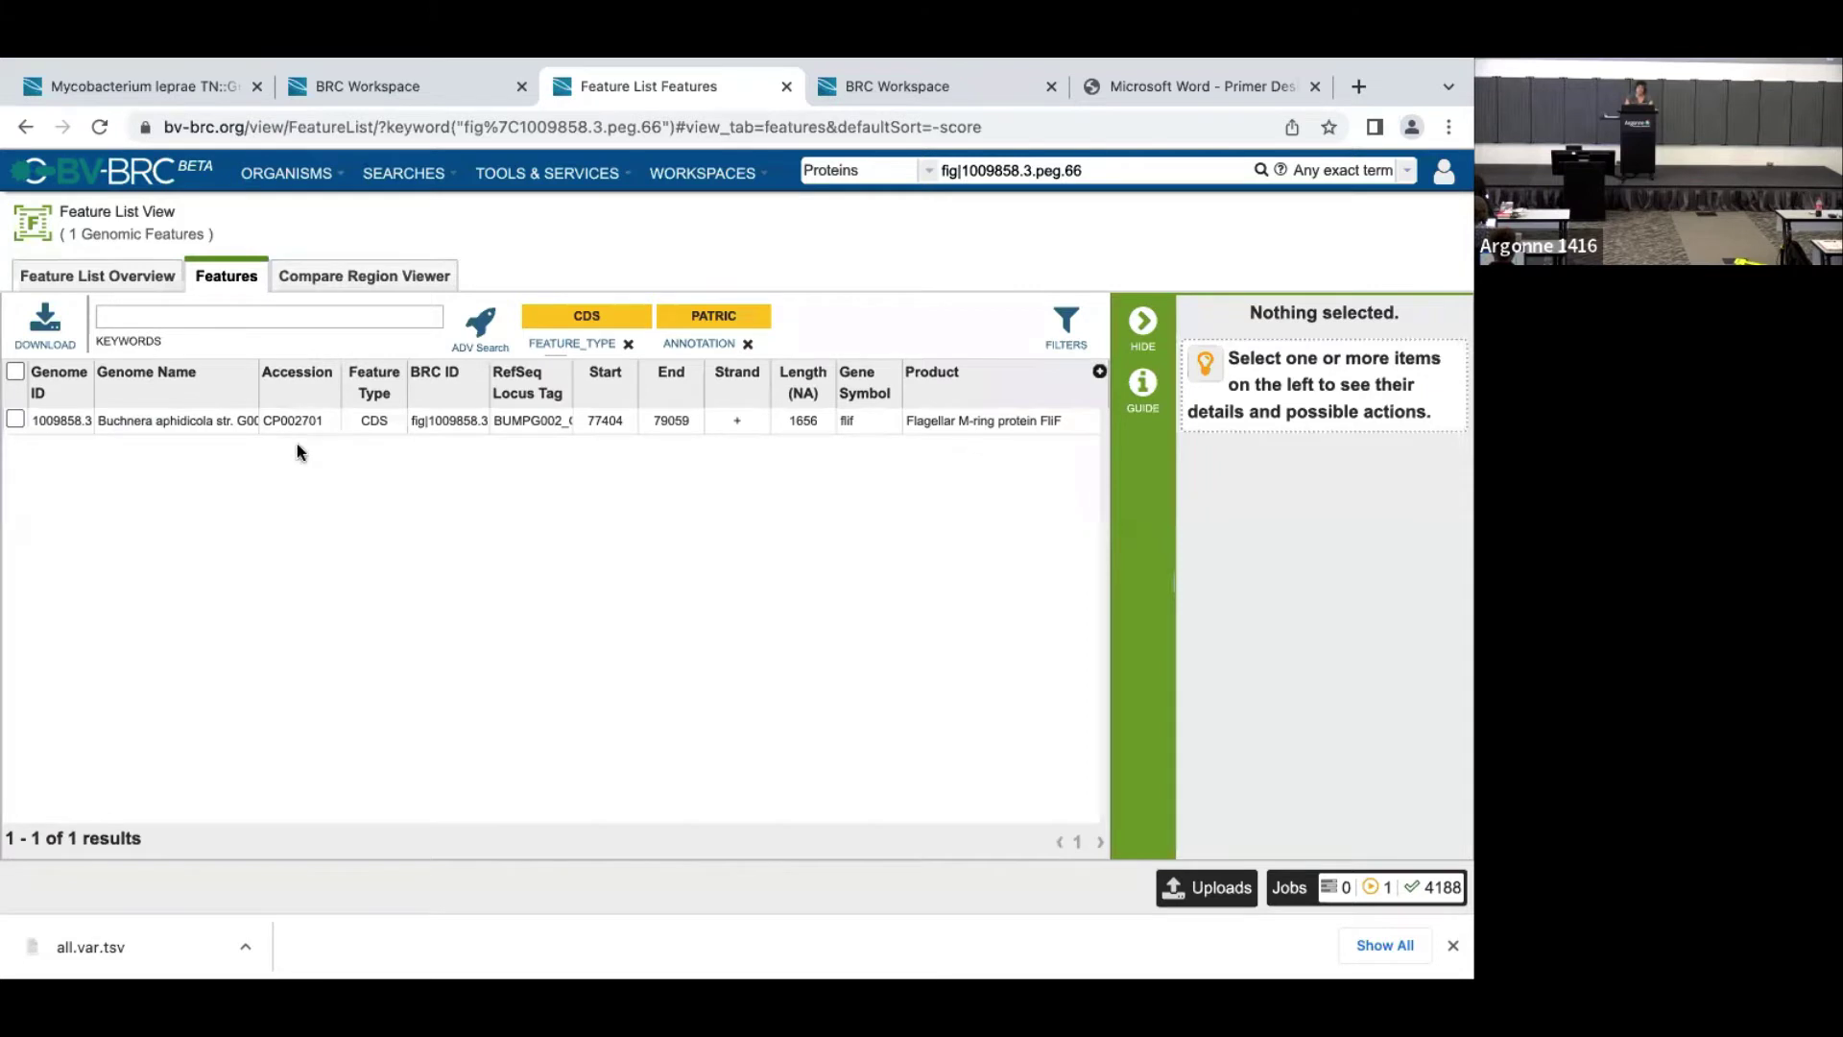
- Select the Flagellar M-ring protein FliF entry and open its feature view
click(16, 422)
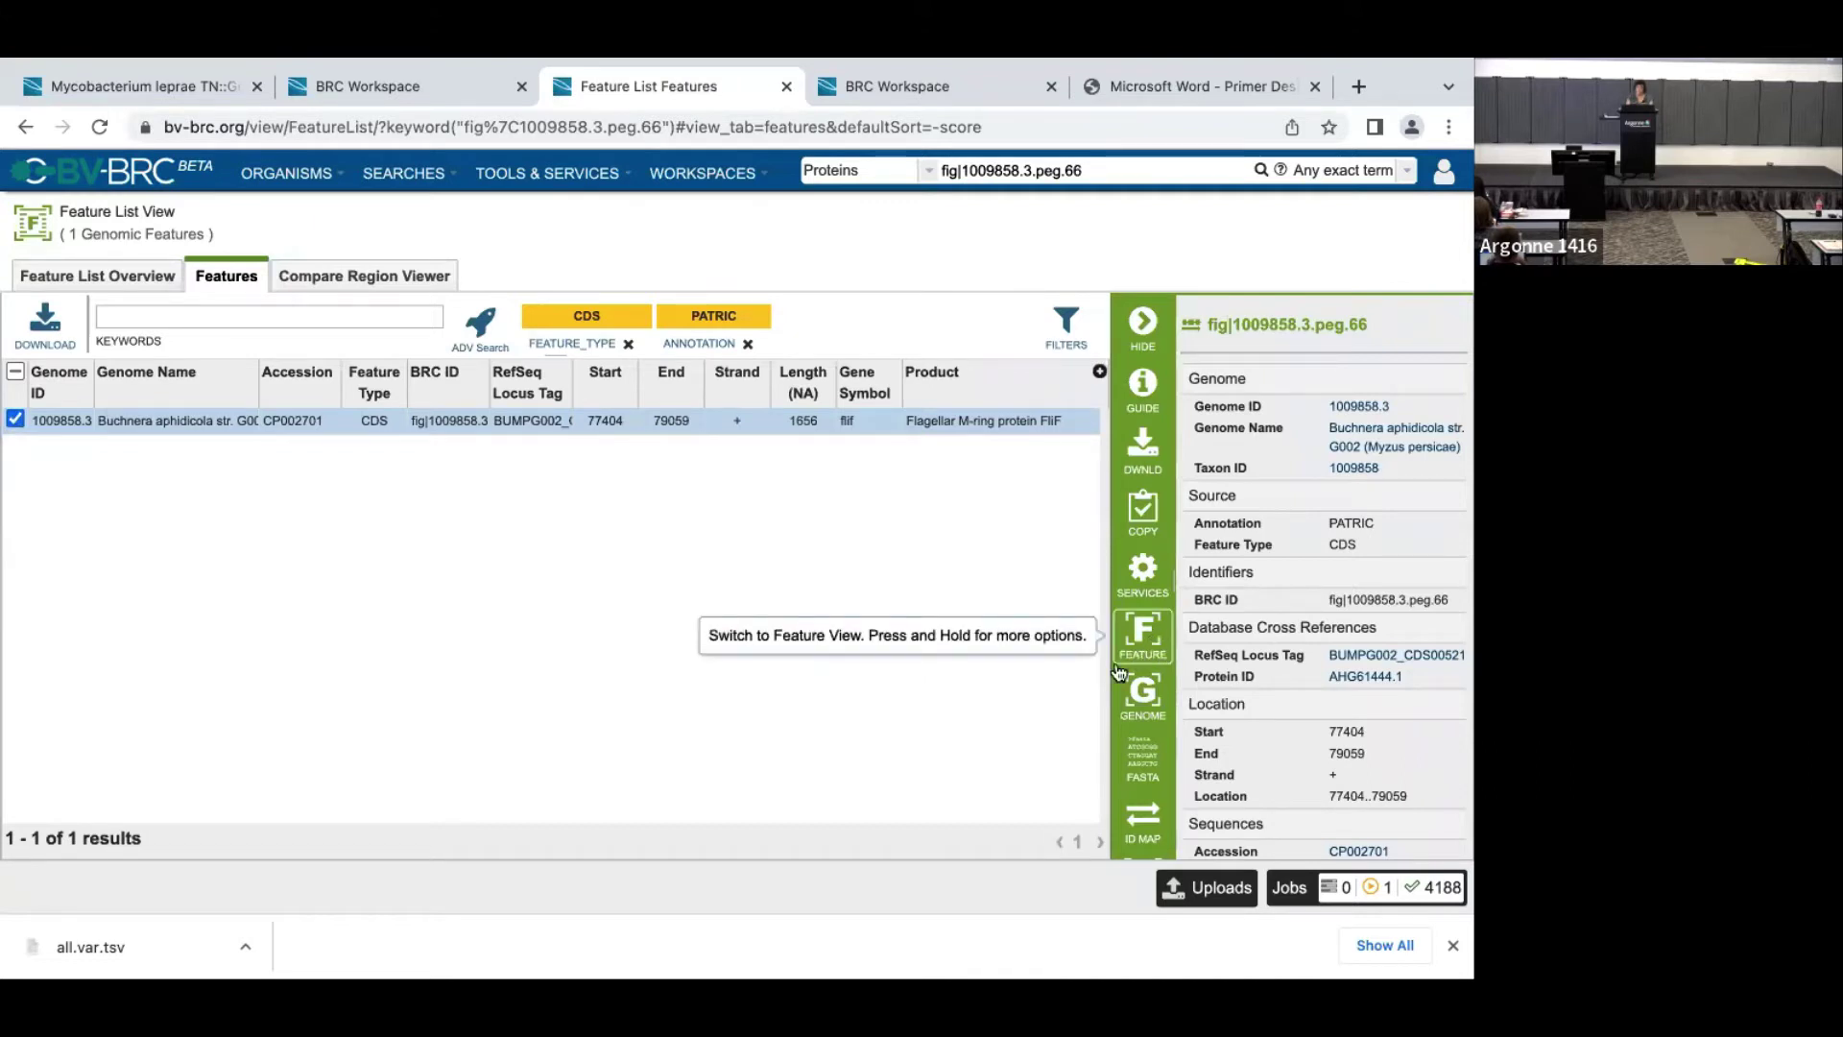
scroll(1125, 704, down, 2)
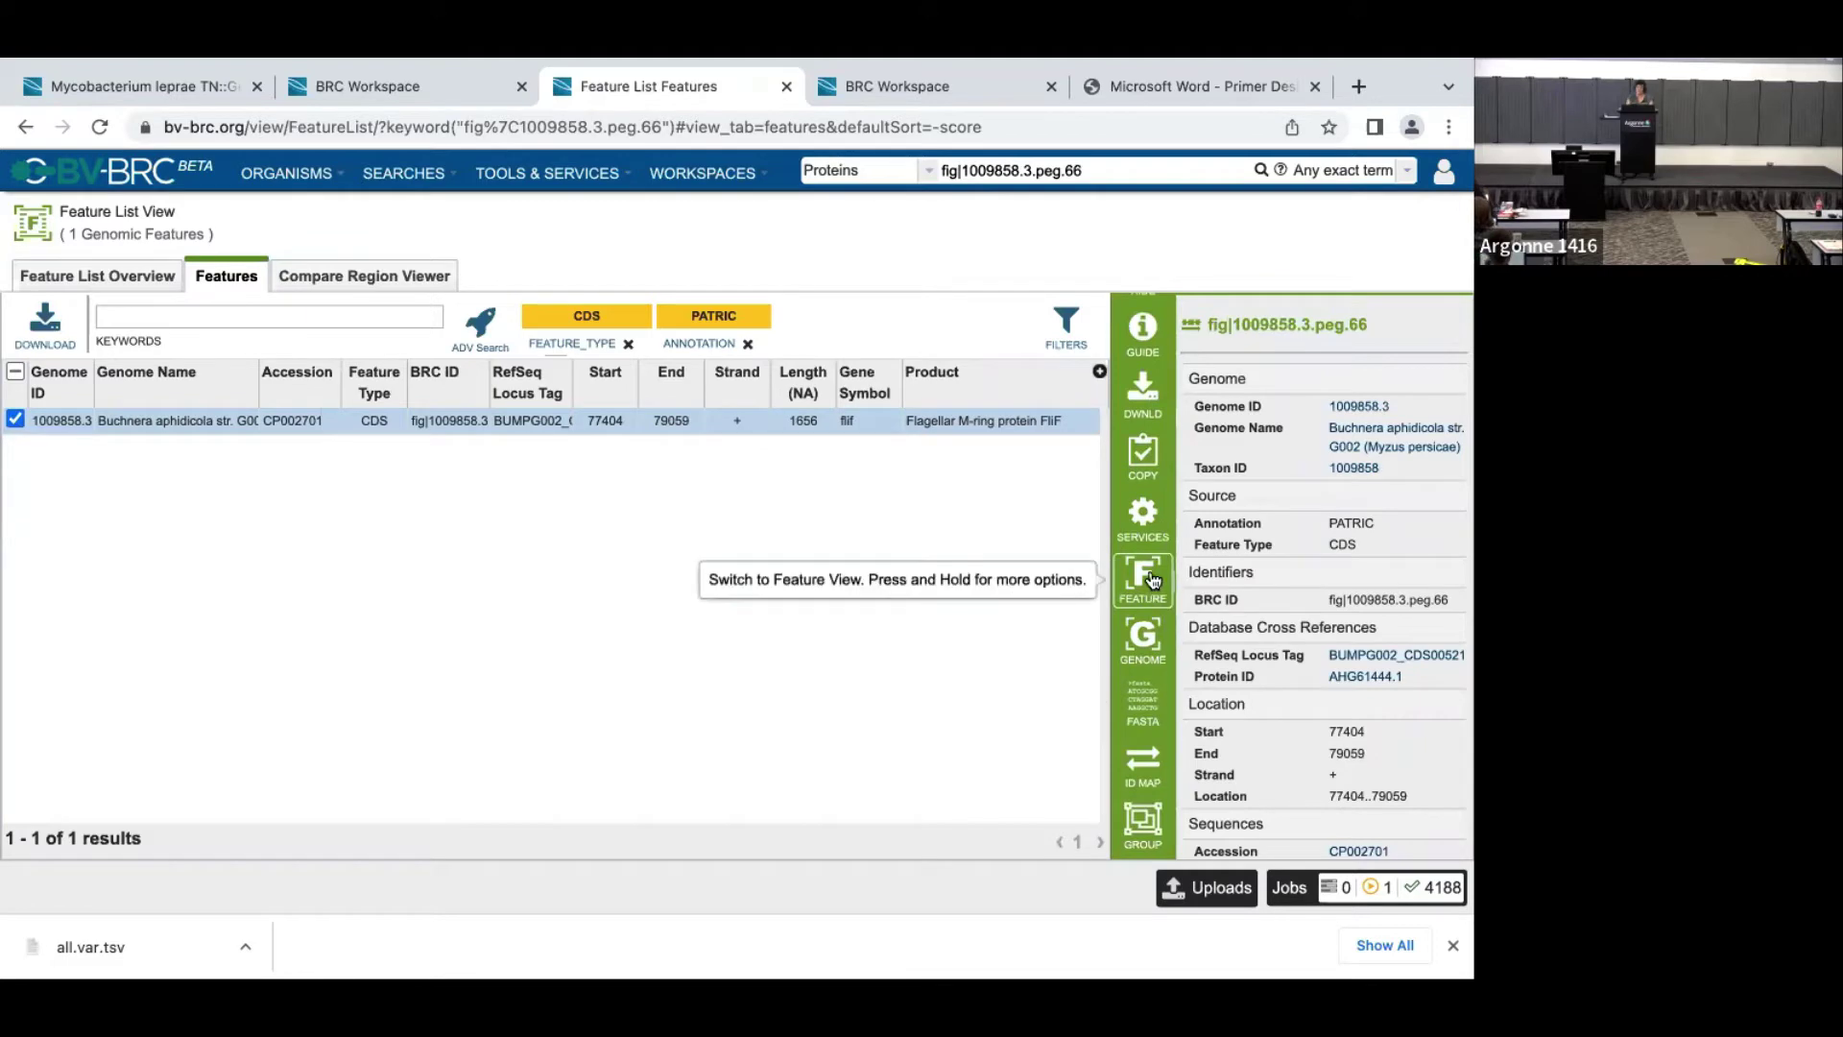
click(1152, 574)
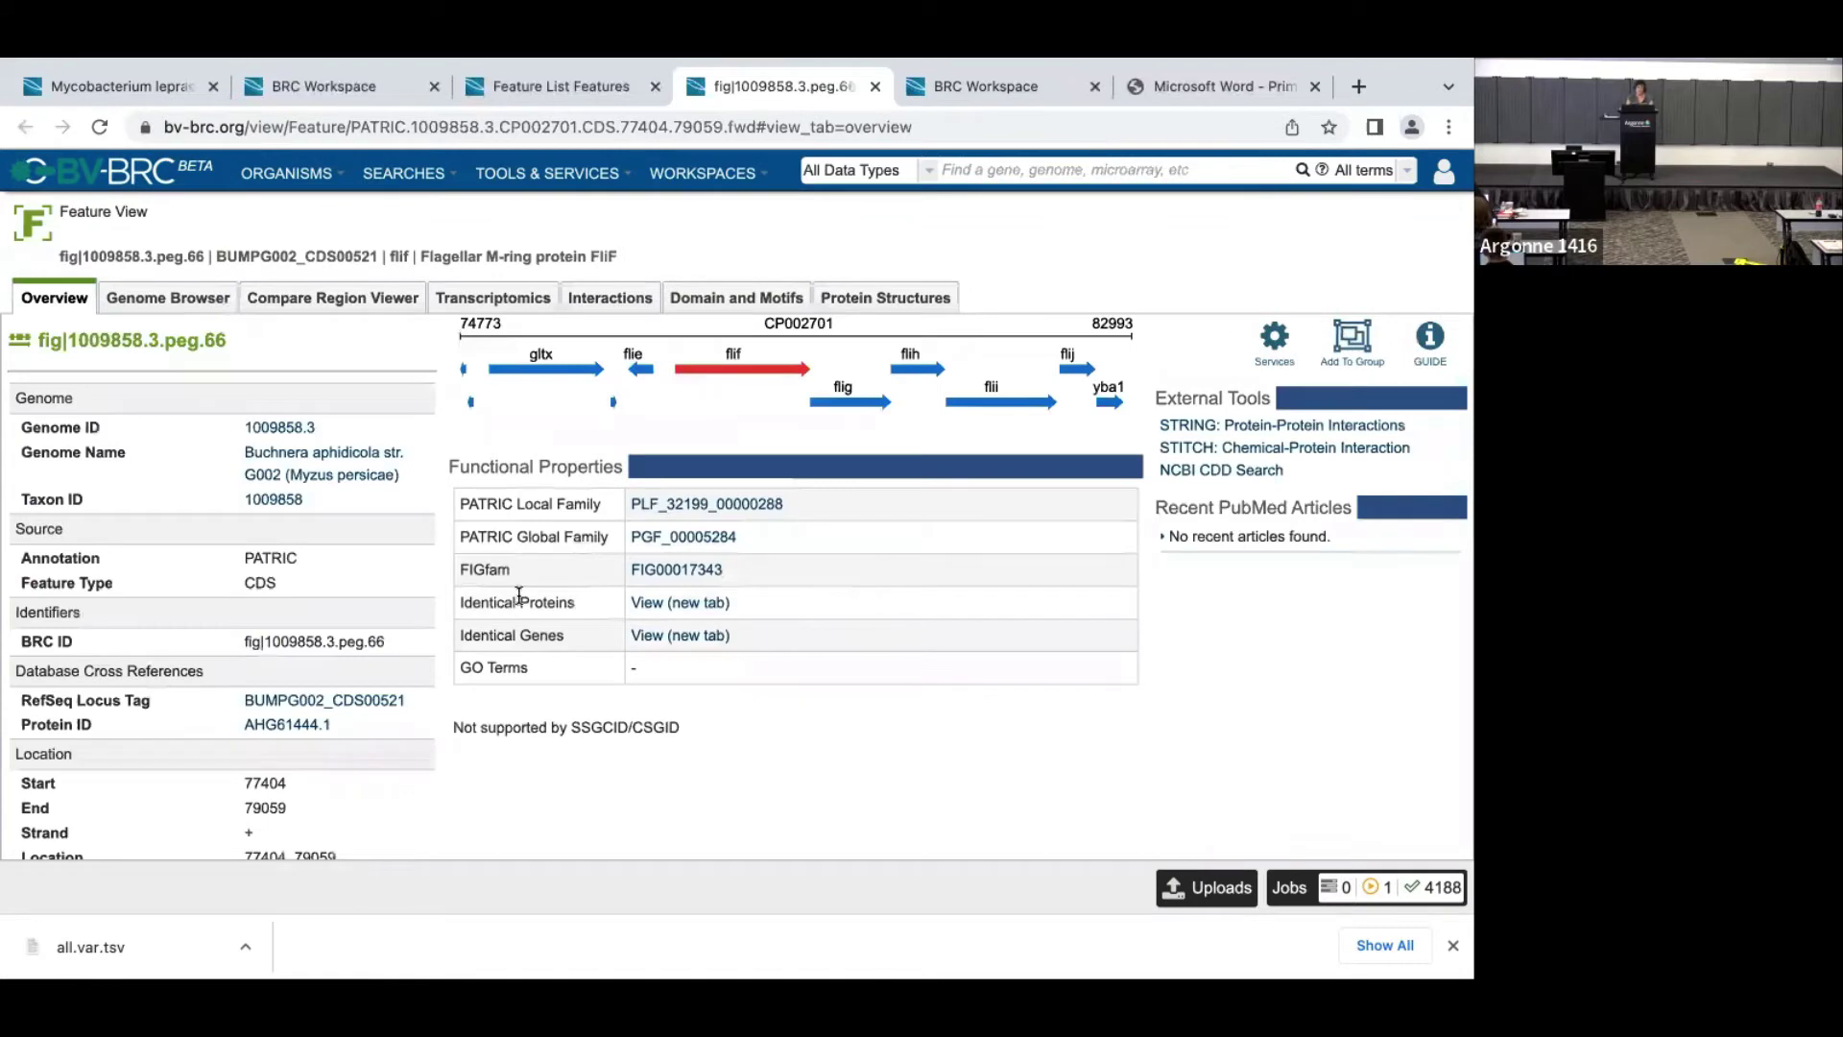
- Open the feature's nucleotide (NA) sequence and copy the whole FASTA record, including its header
scroll(518, 600, down, 3)
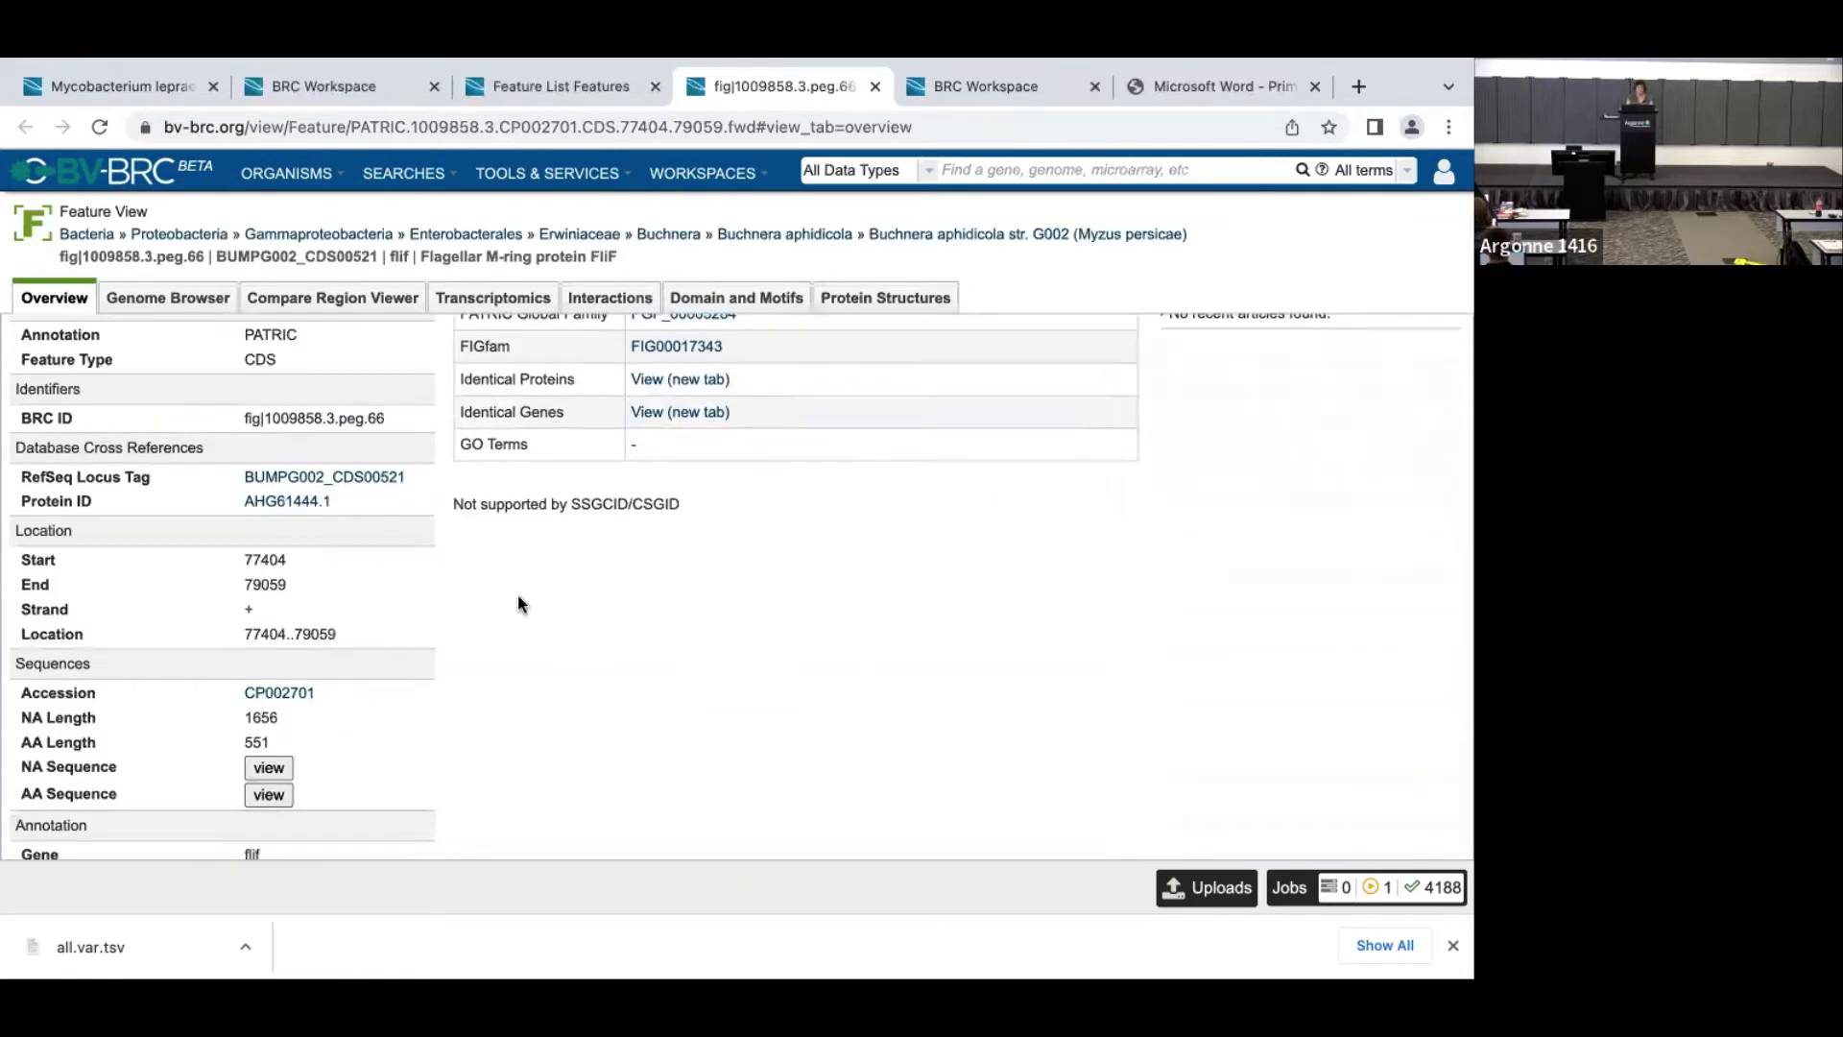
click(272, 768)
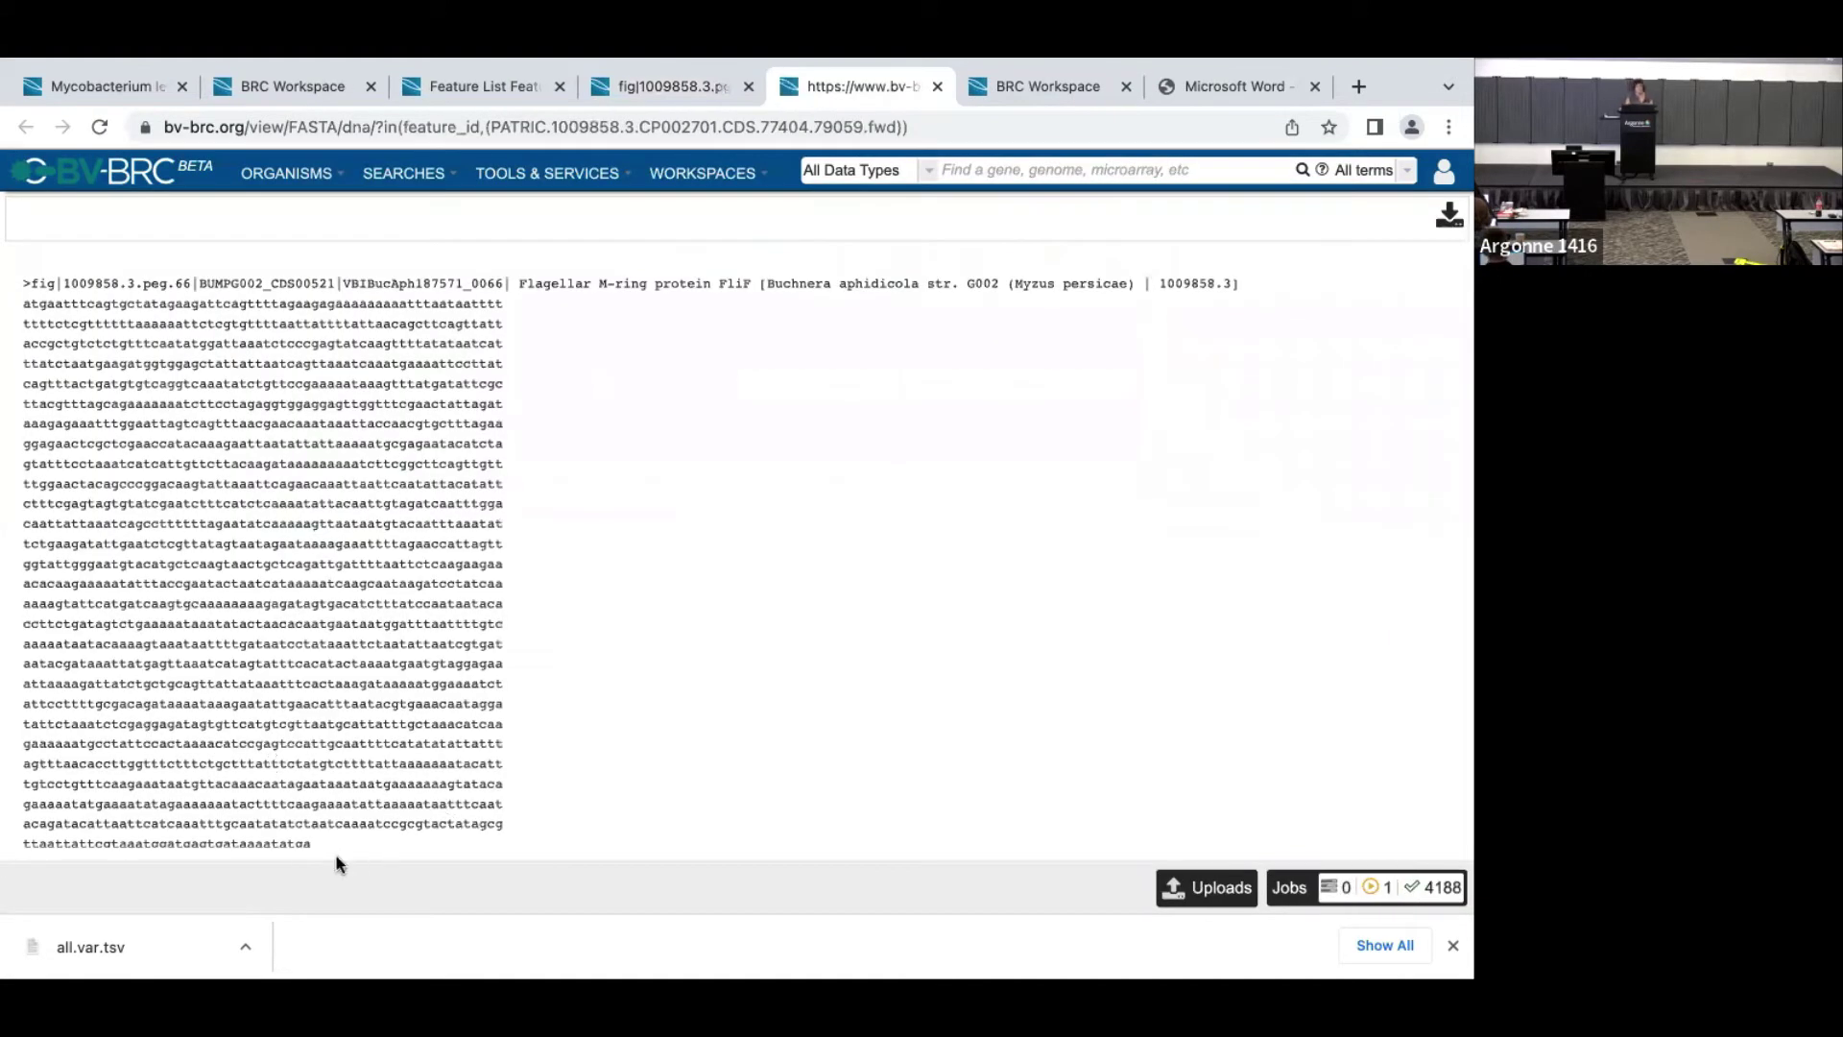
drag(326, 847, 21, 286)
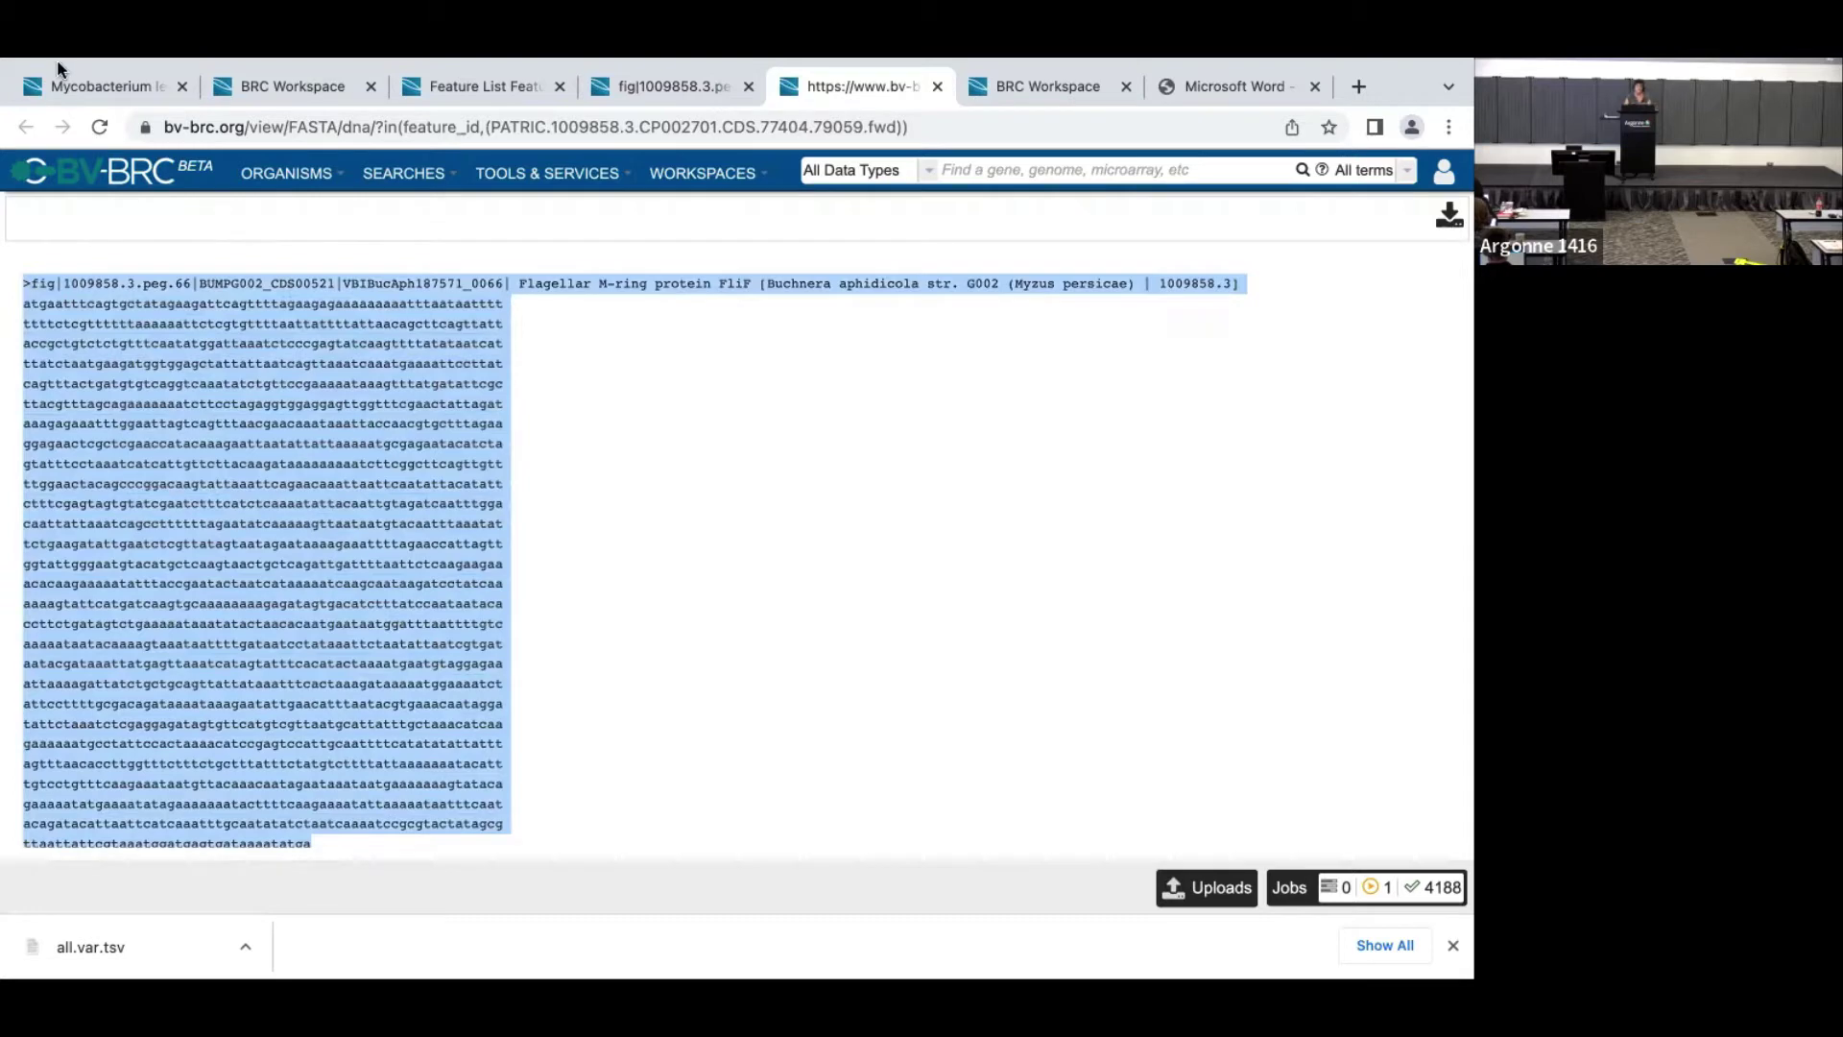
- Open the BLAST service from the Mycobacterium leprae genome page and paste the copied FASTA record as the query sequence
click(100, 84)
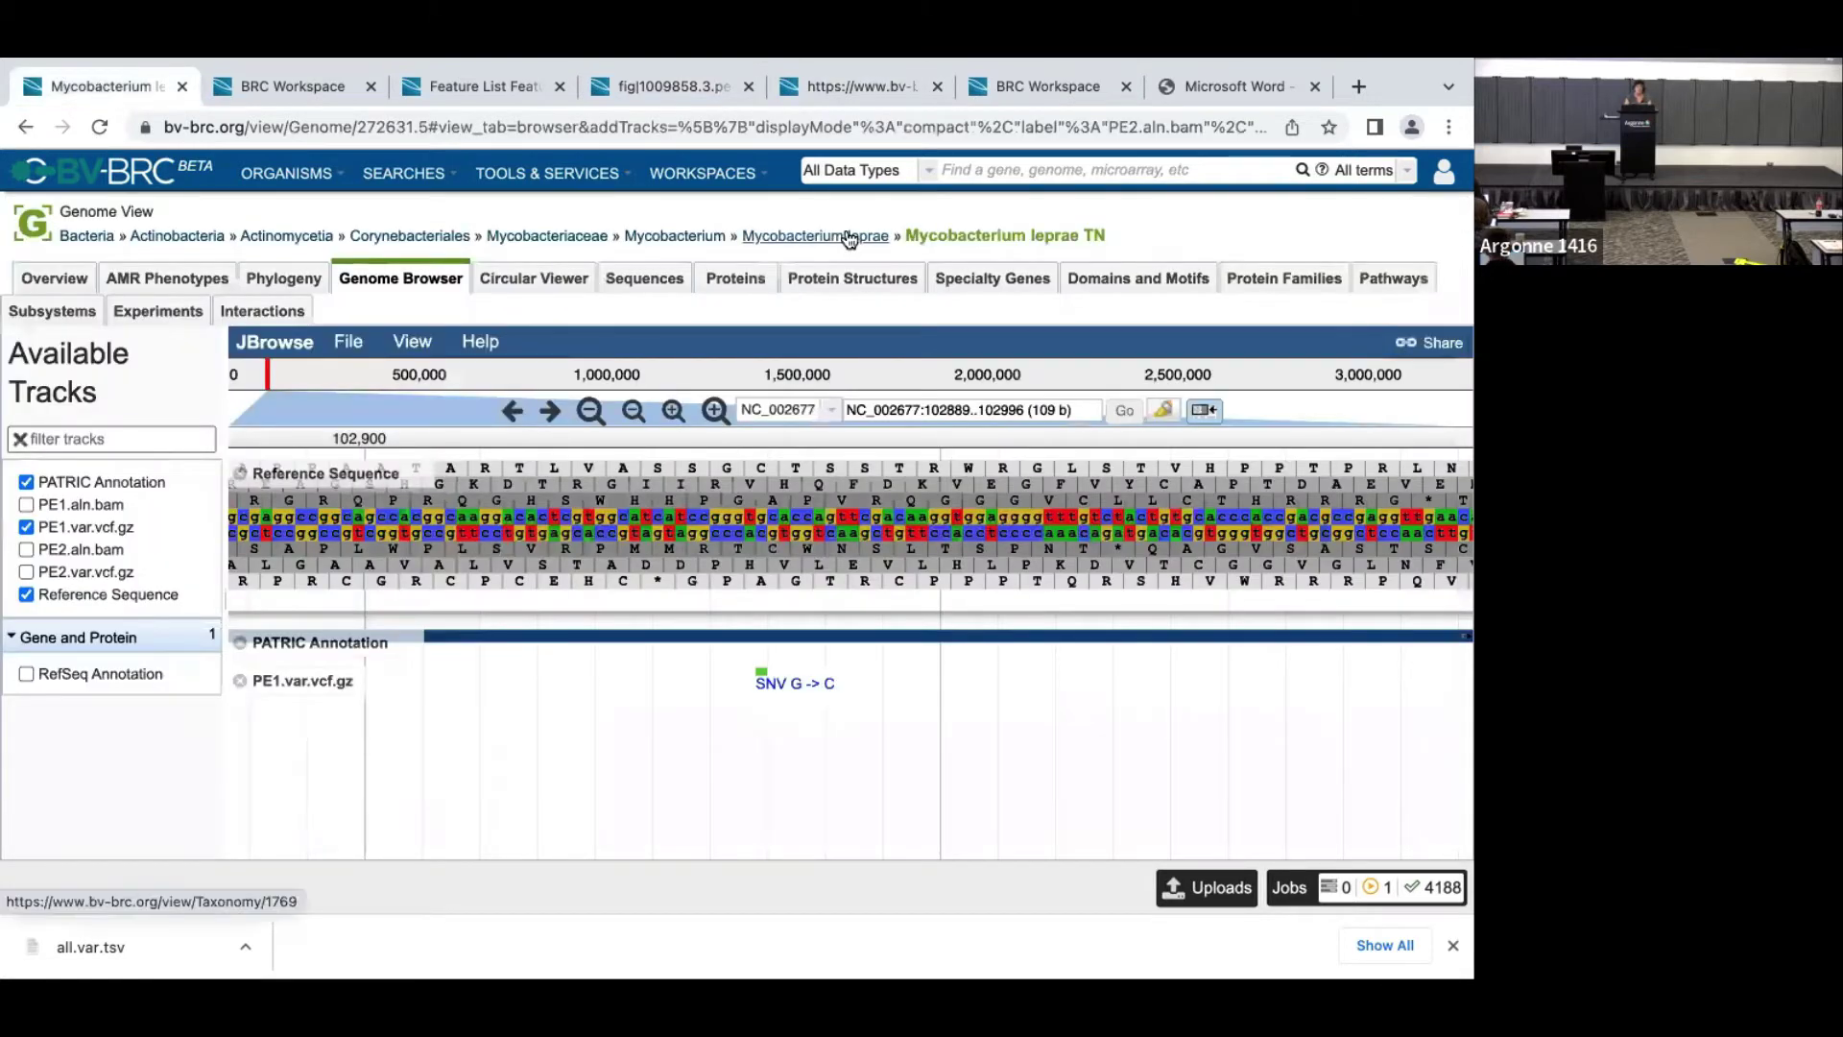
click(562, 177)
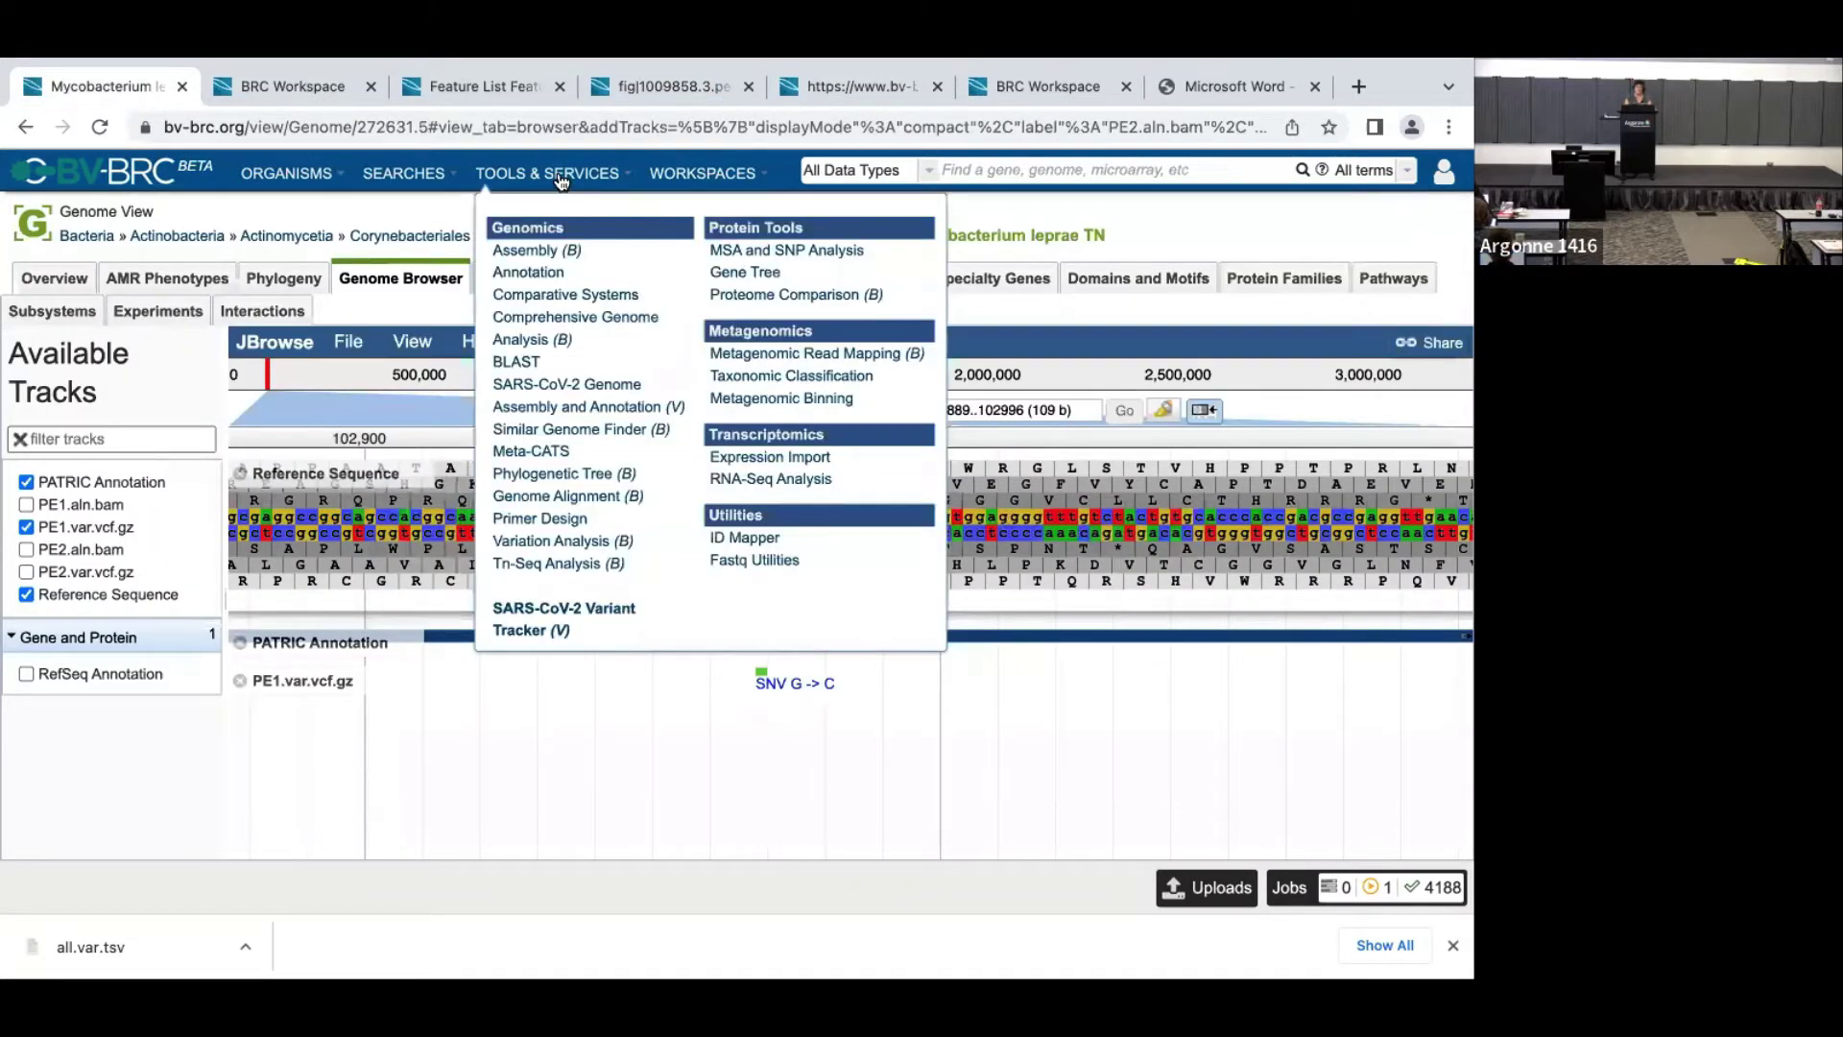
click(528, 366)
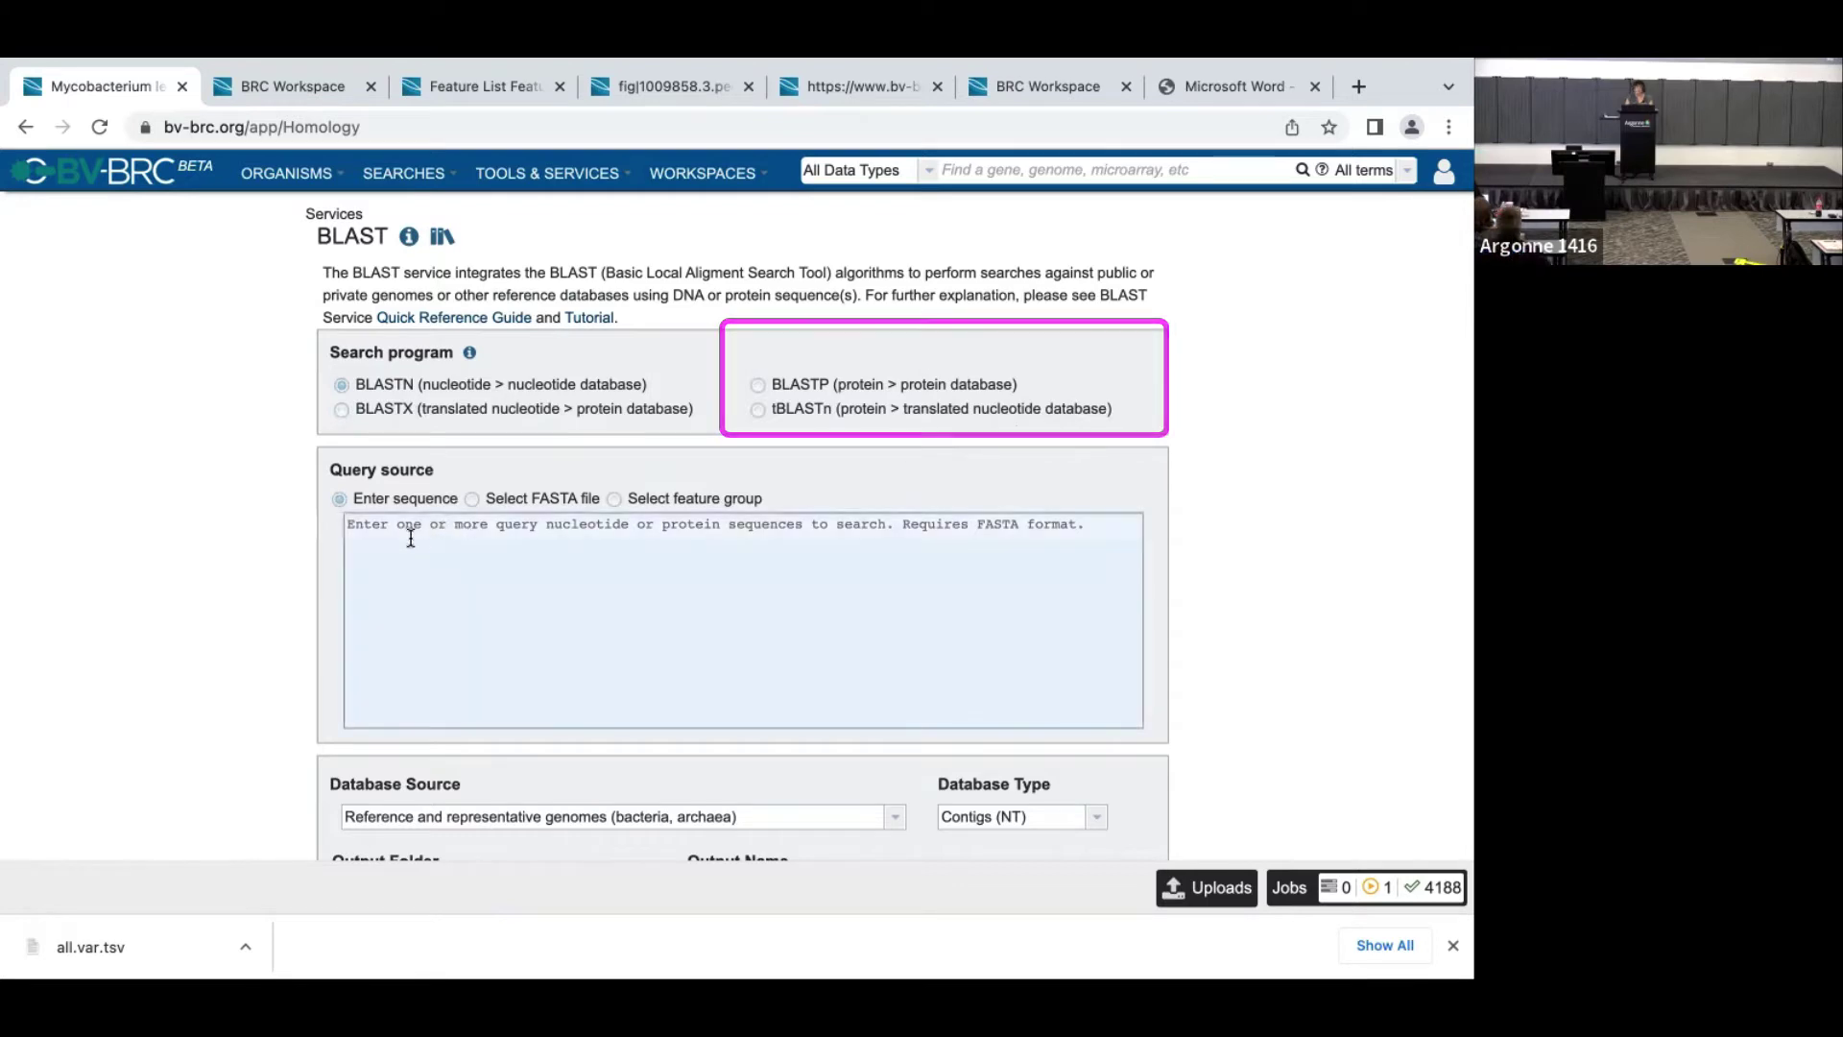
click(411, 538)
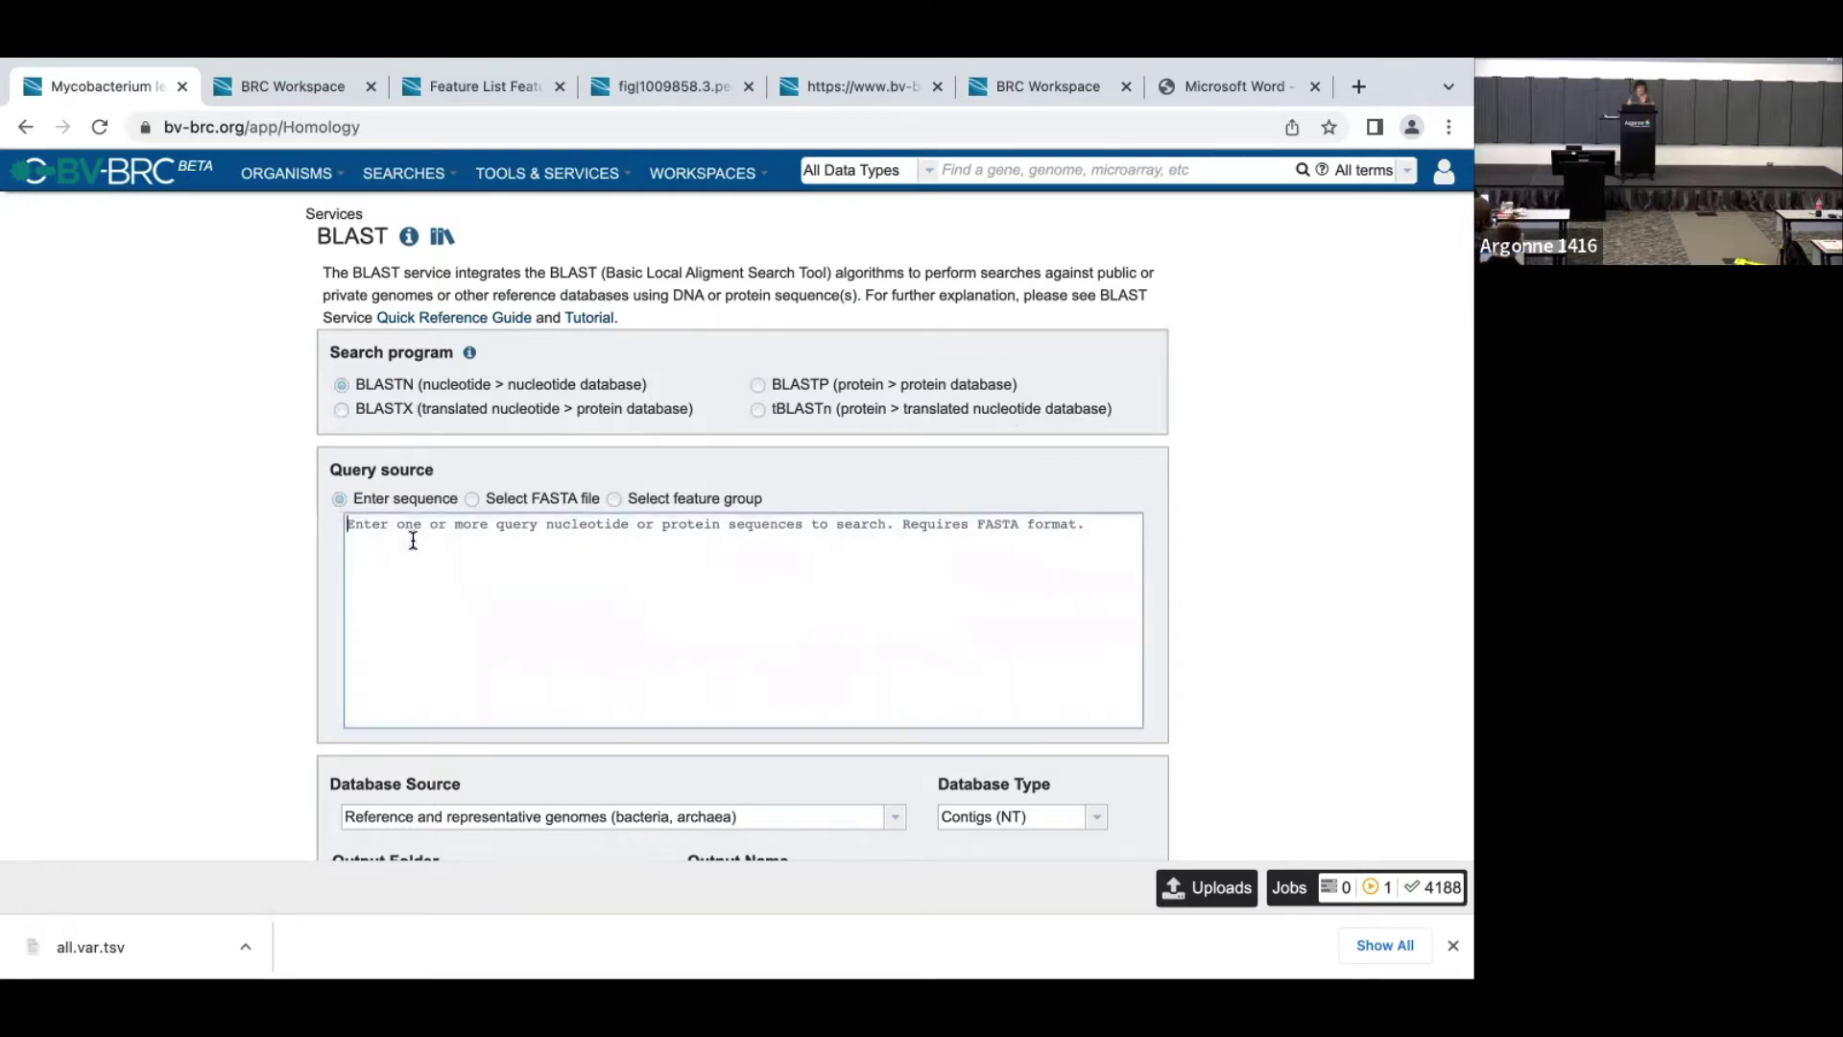
key(ctrl+v)
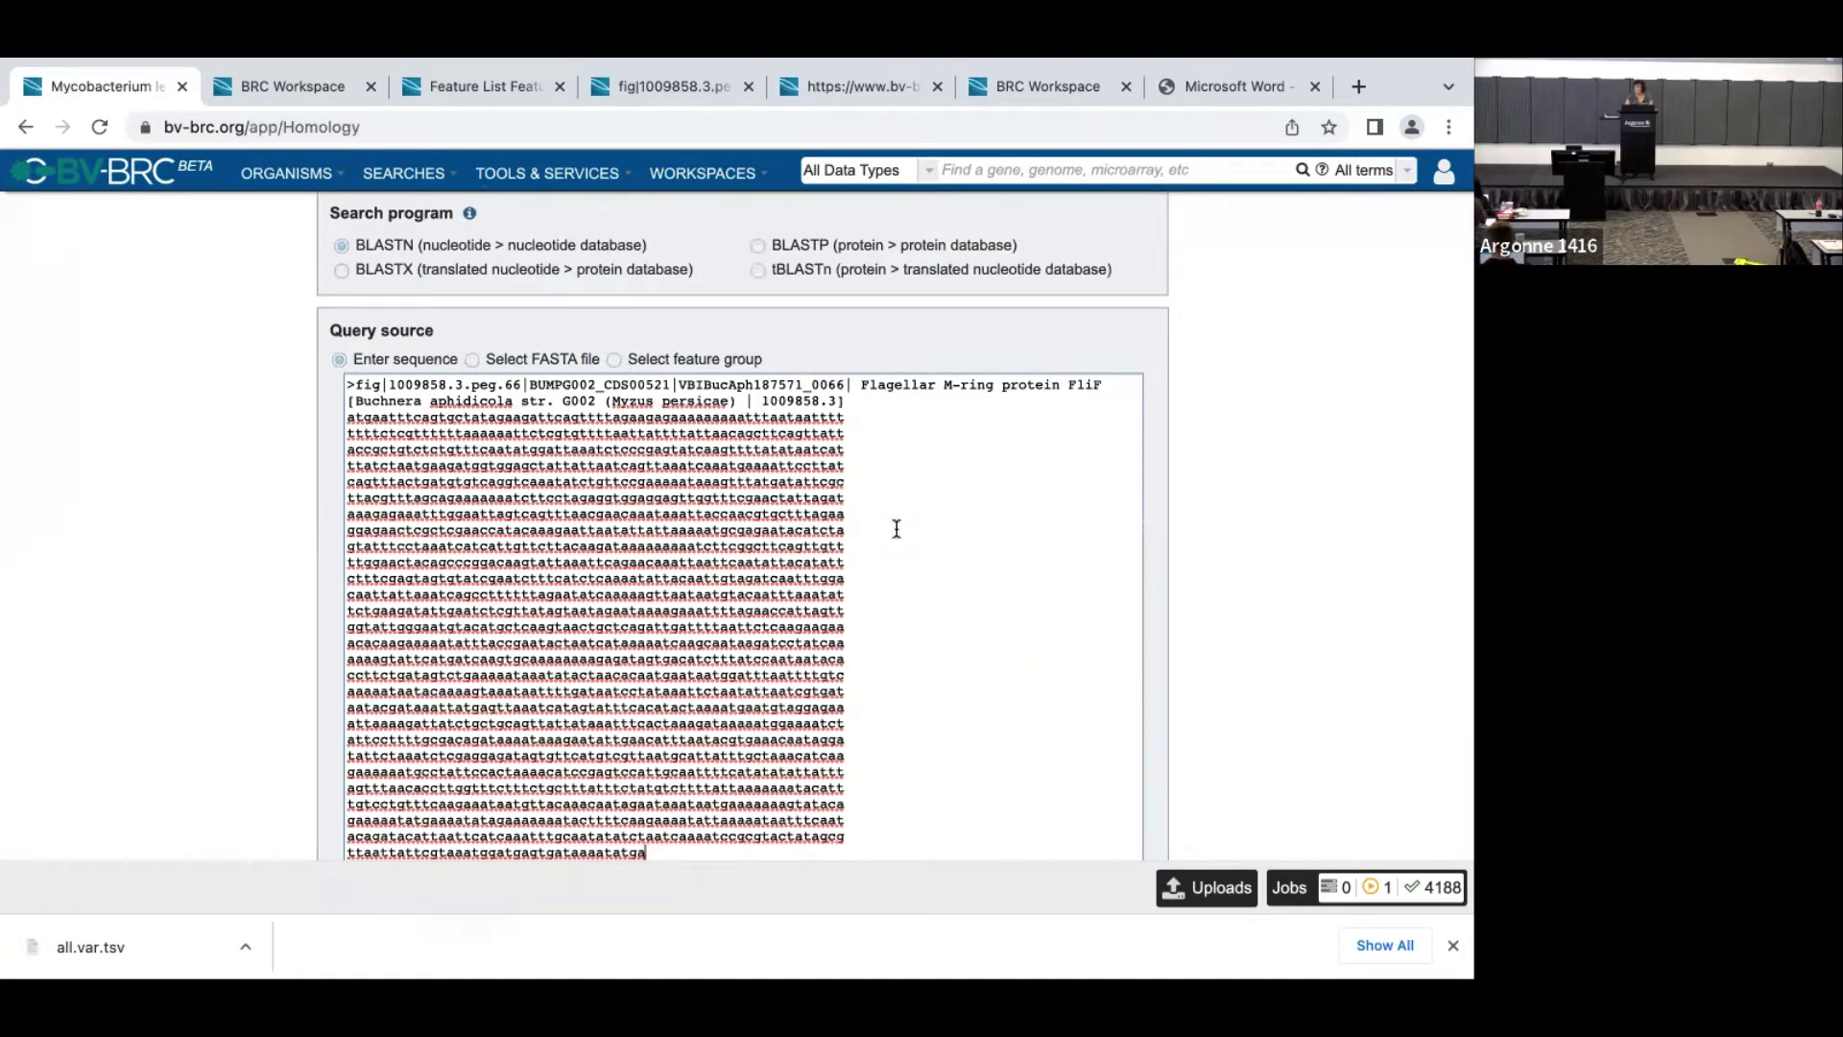
- Choose Contigs (NT) as the database type for the BLAST search
scroll(914, 558, down, 3)
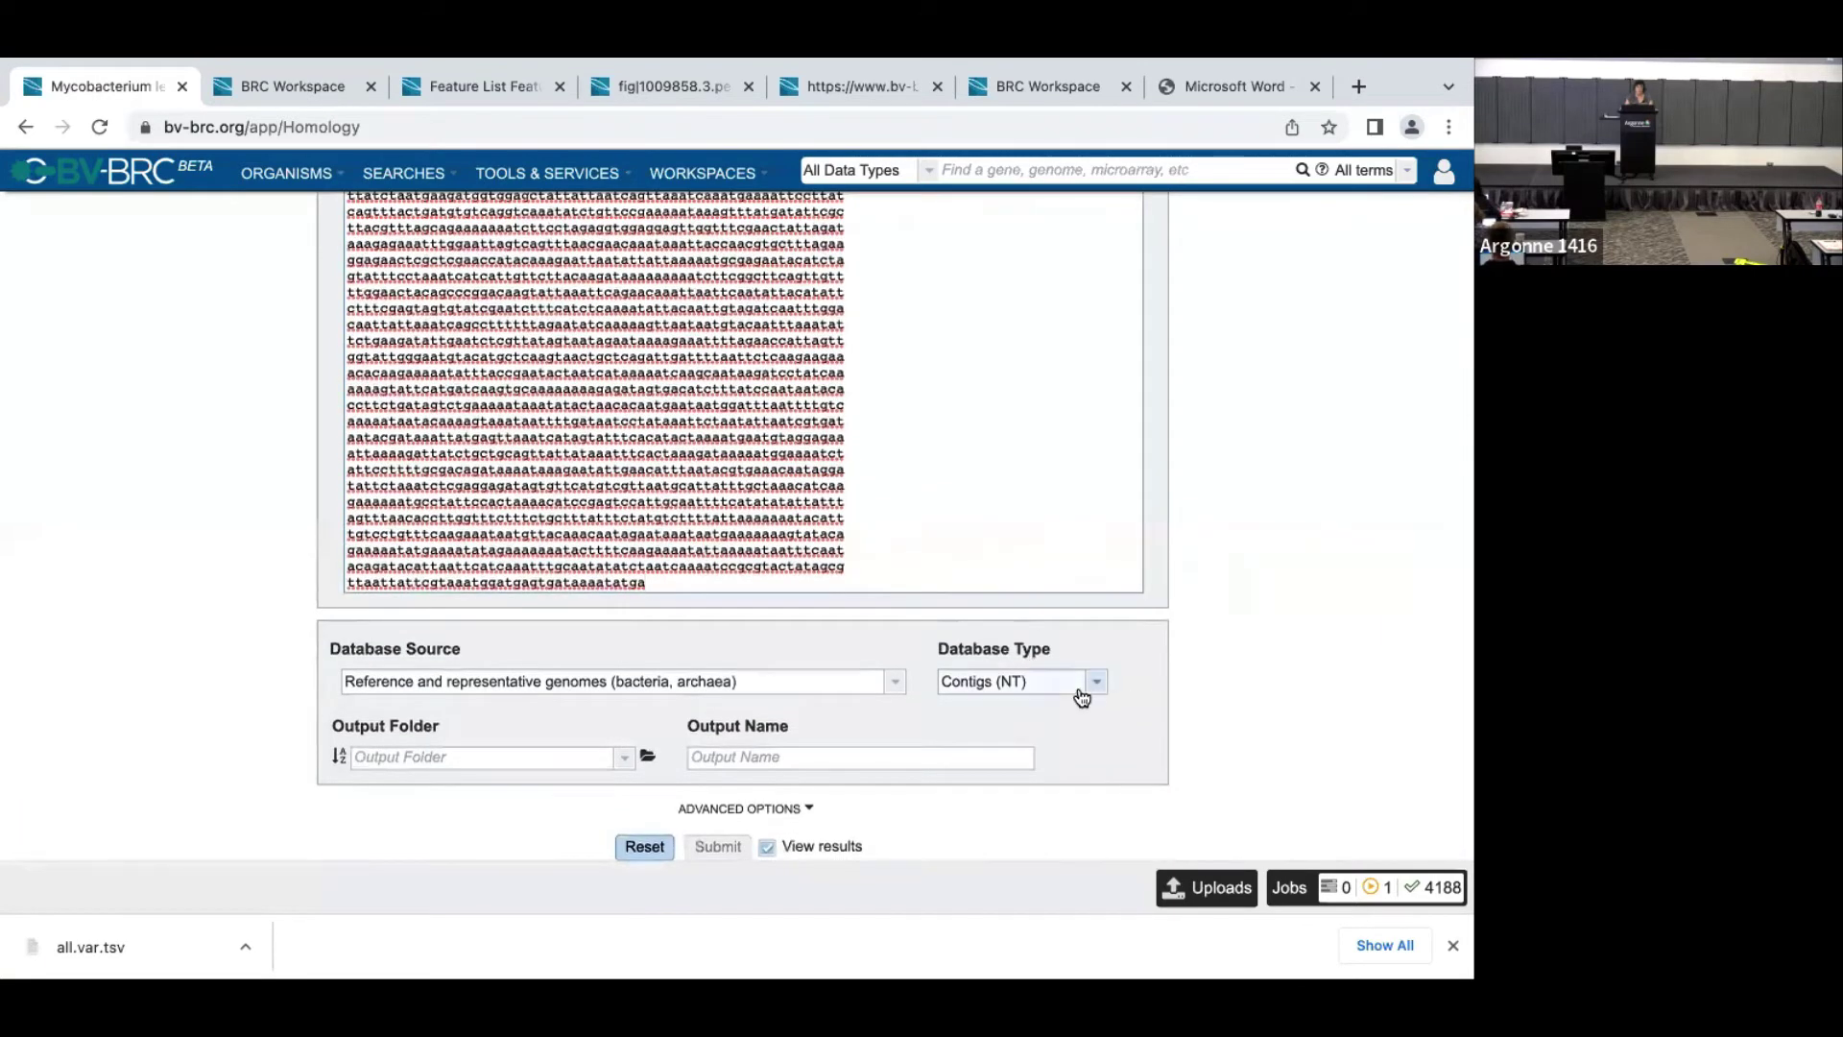
click(1097, 682)
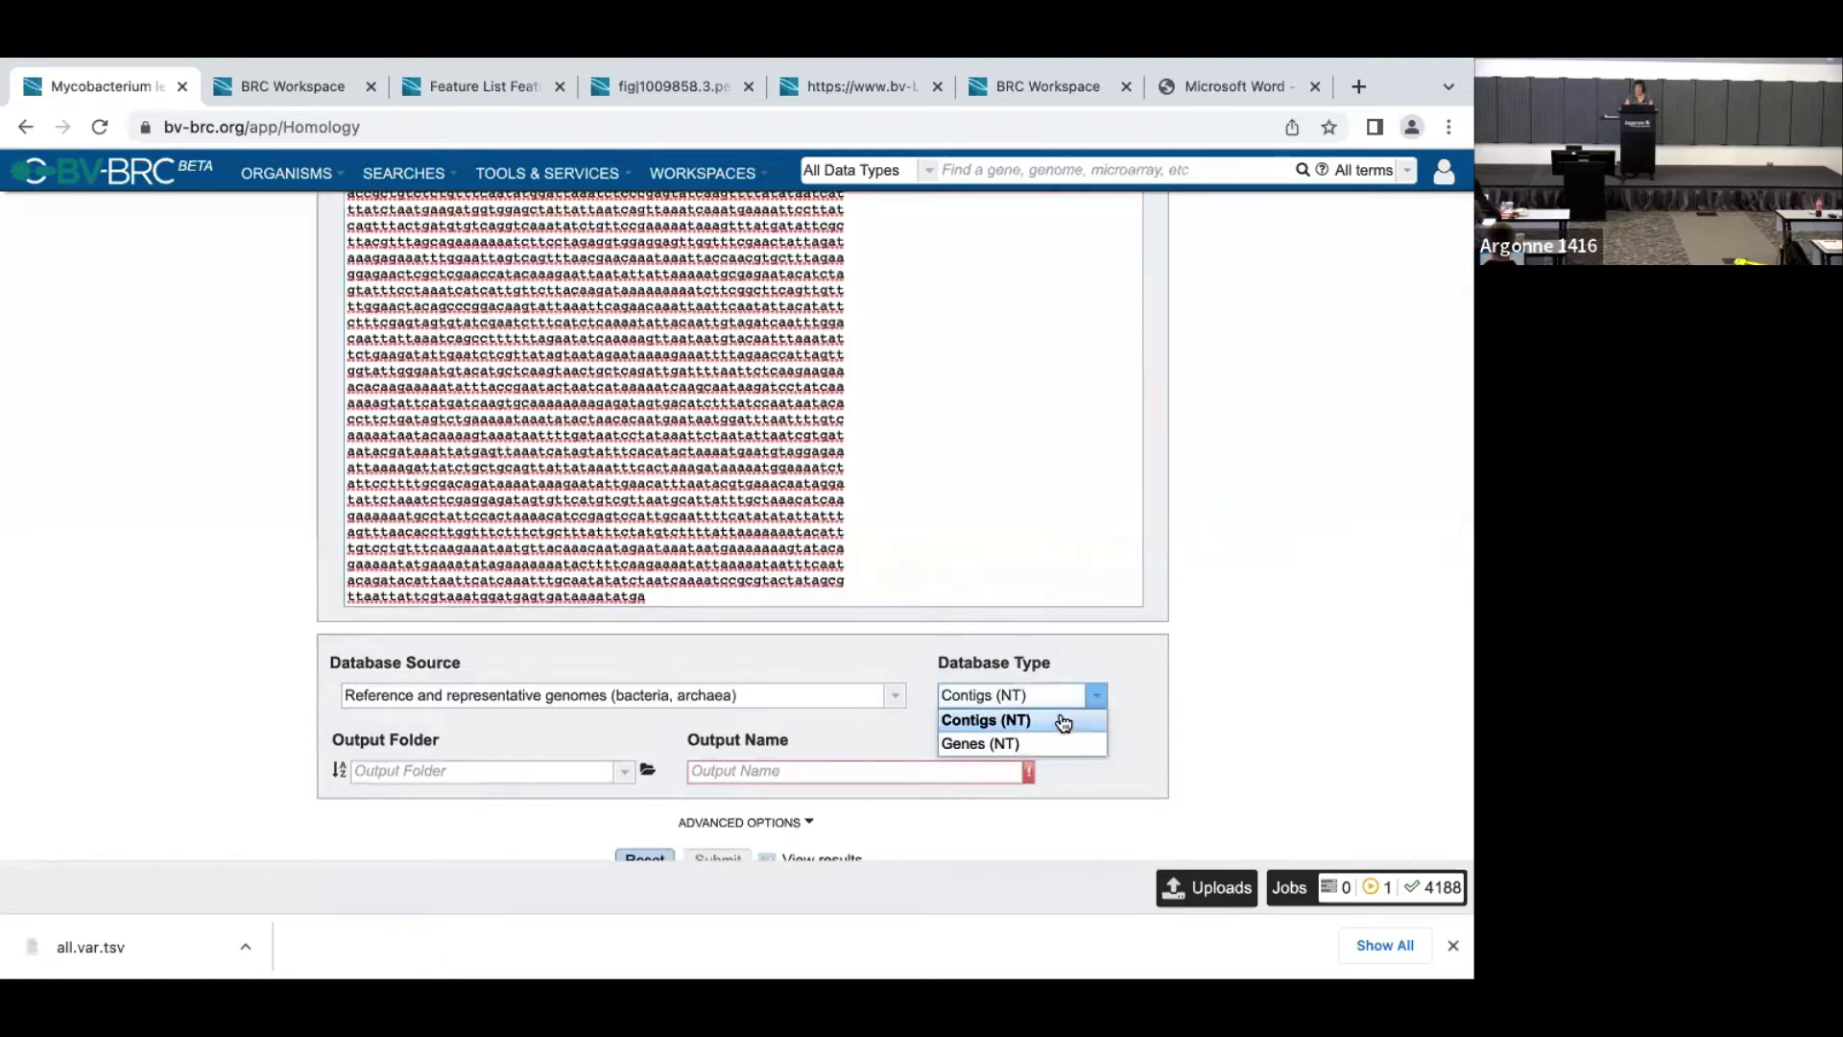
click(1063, 722)
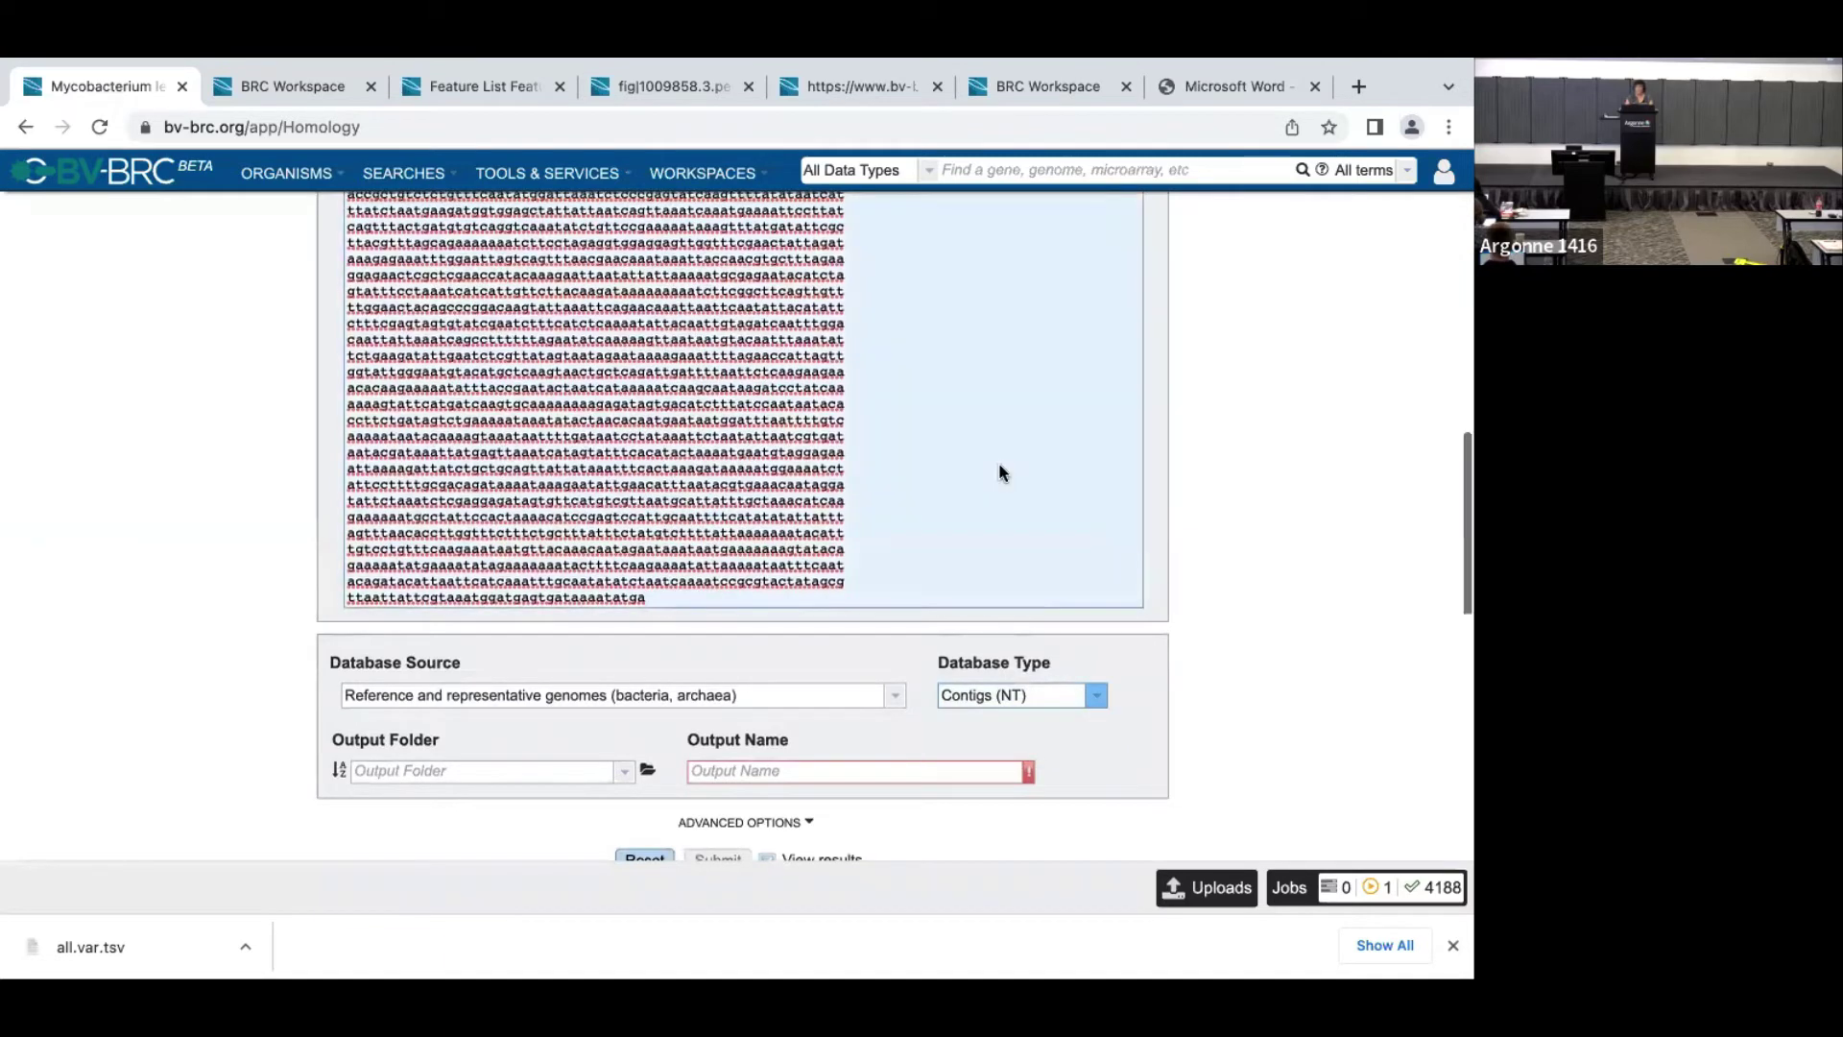
scroll(999, 473, up, 5)
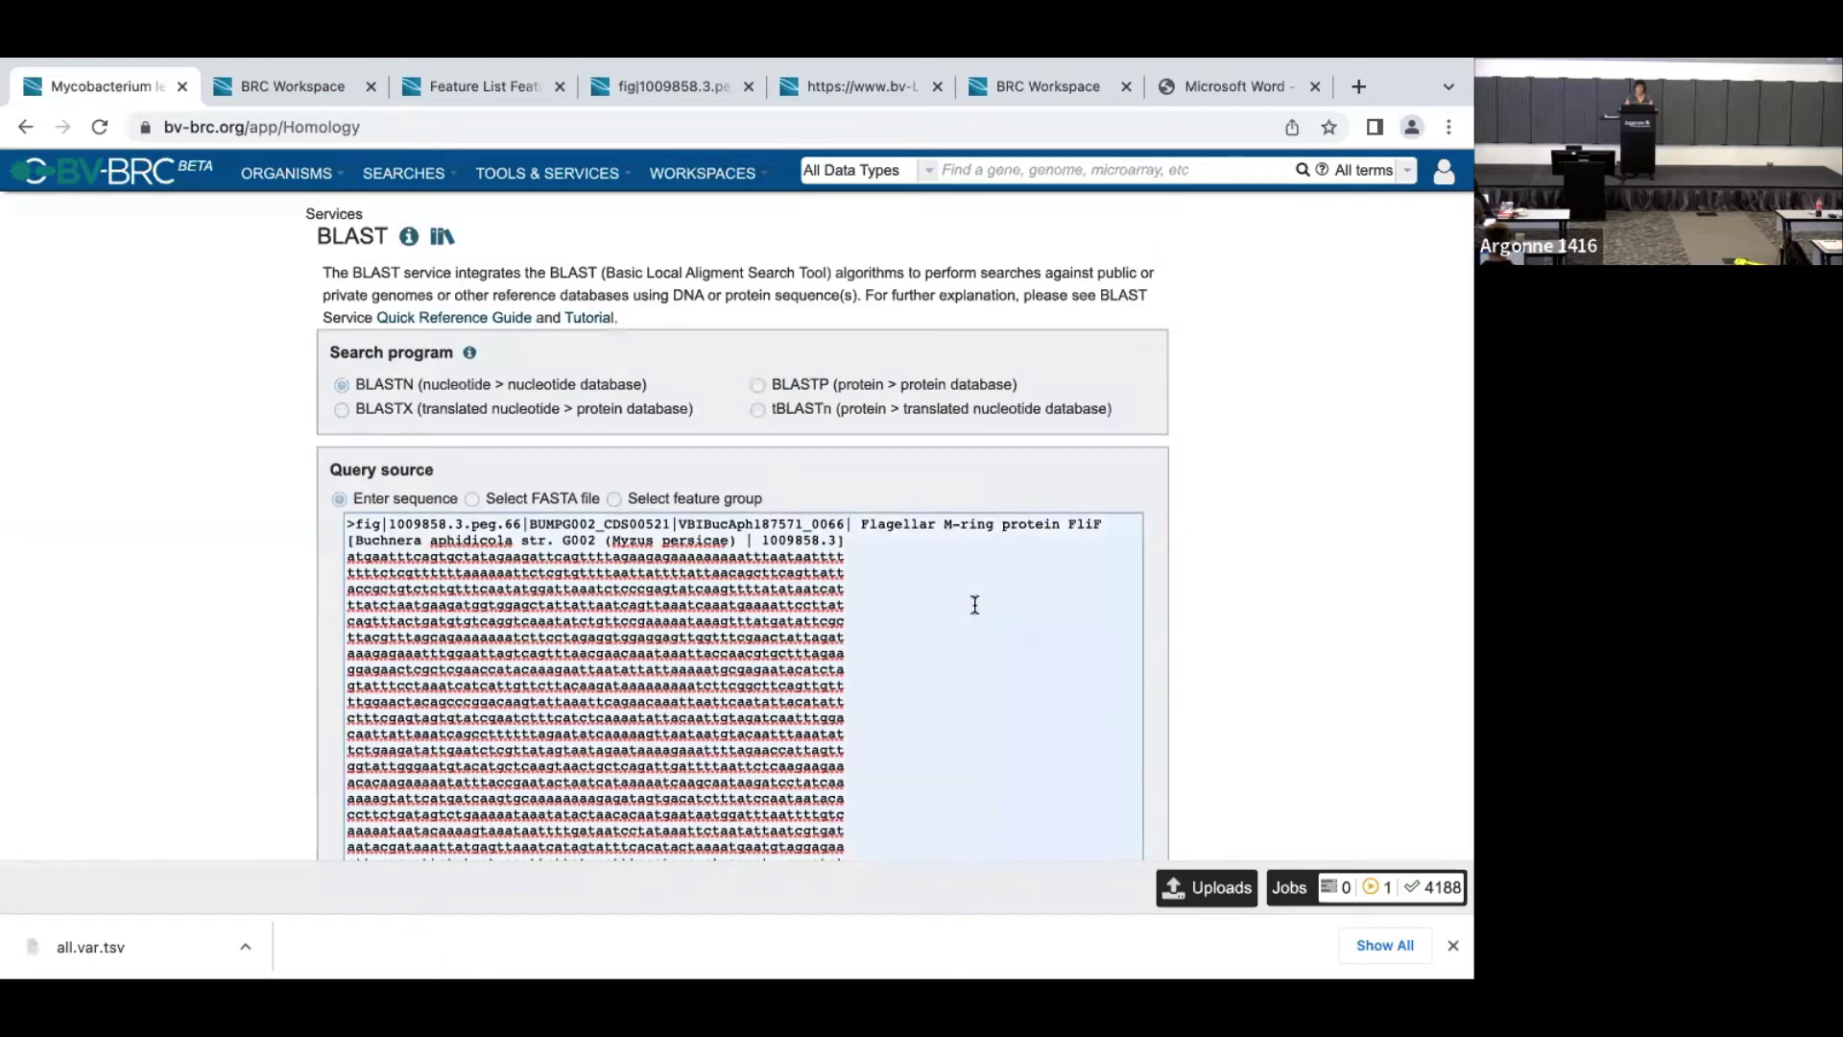
- Set the database source to search within a selected genome group and choose the Pruned ANL group
scroll(975, 605, down, 5)
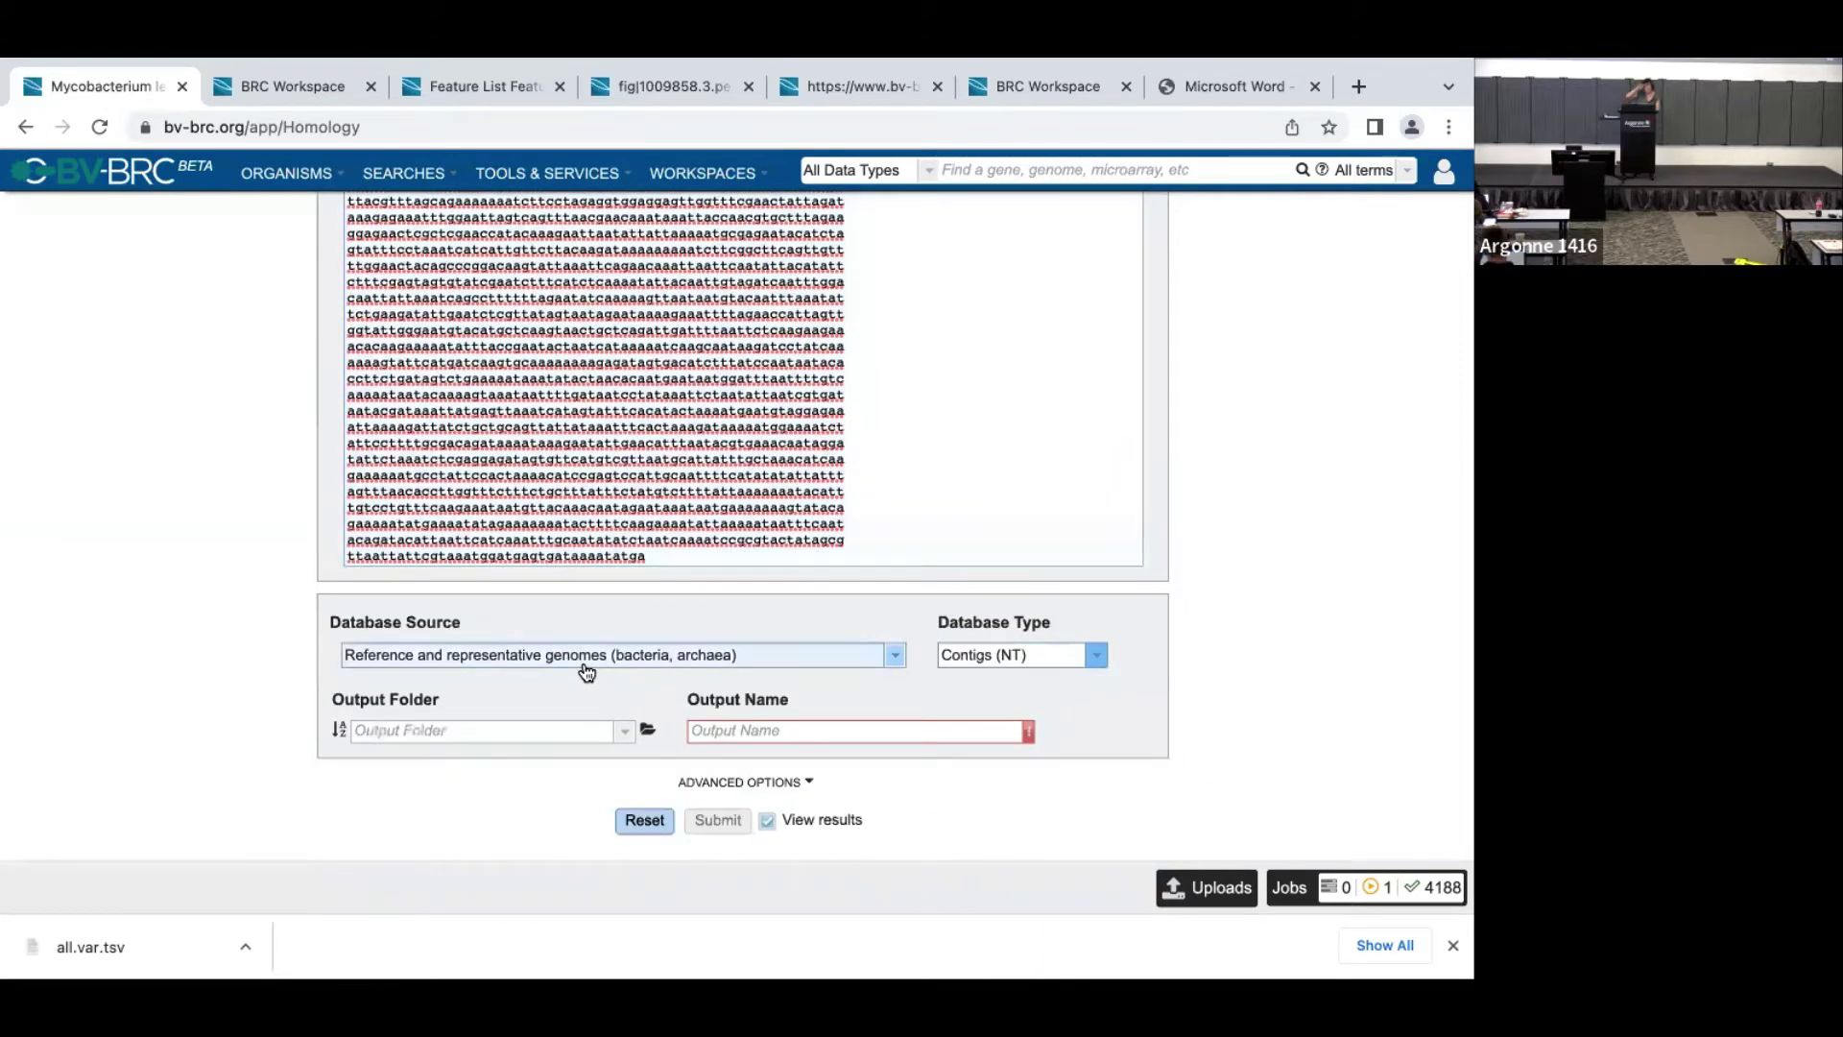
click(899, 656)
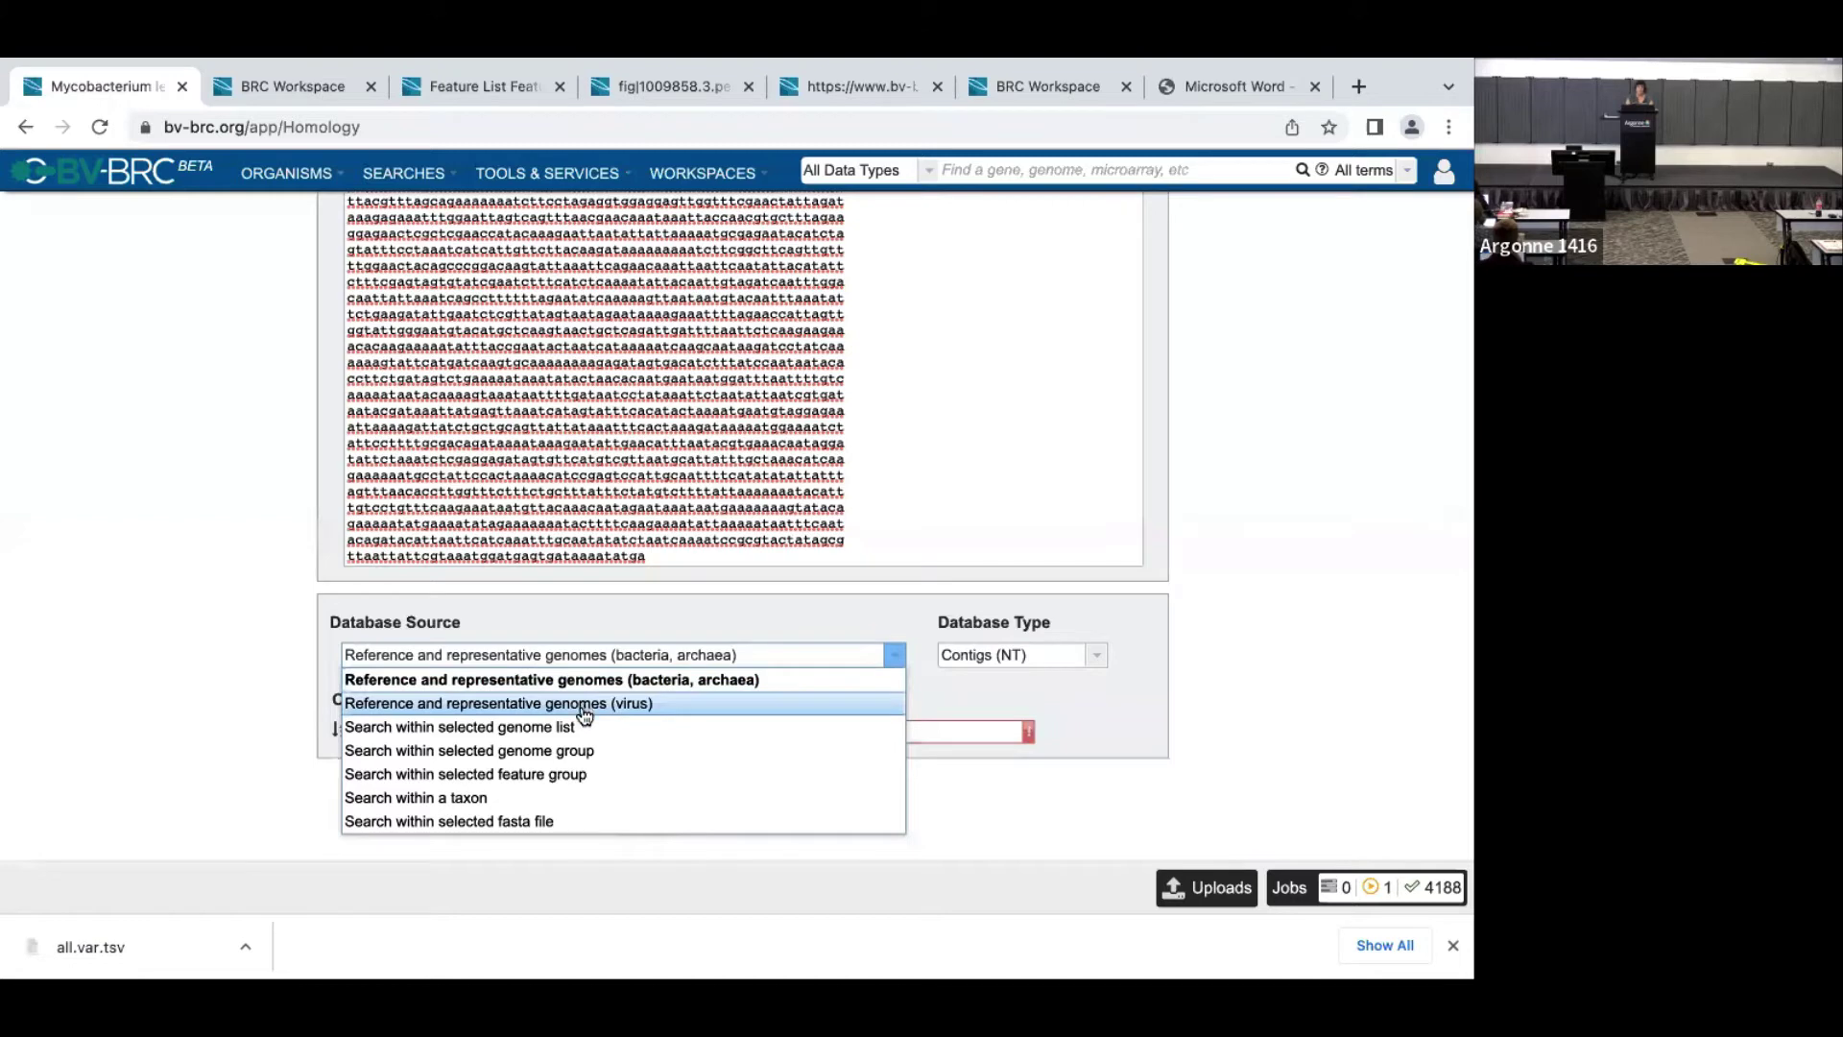
click(473, 730)
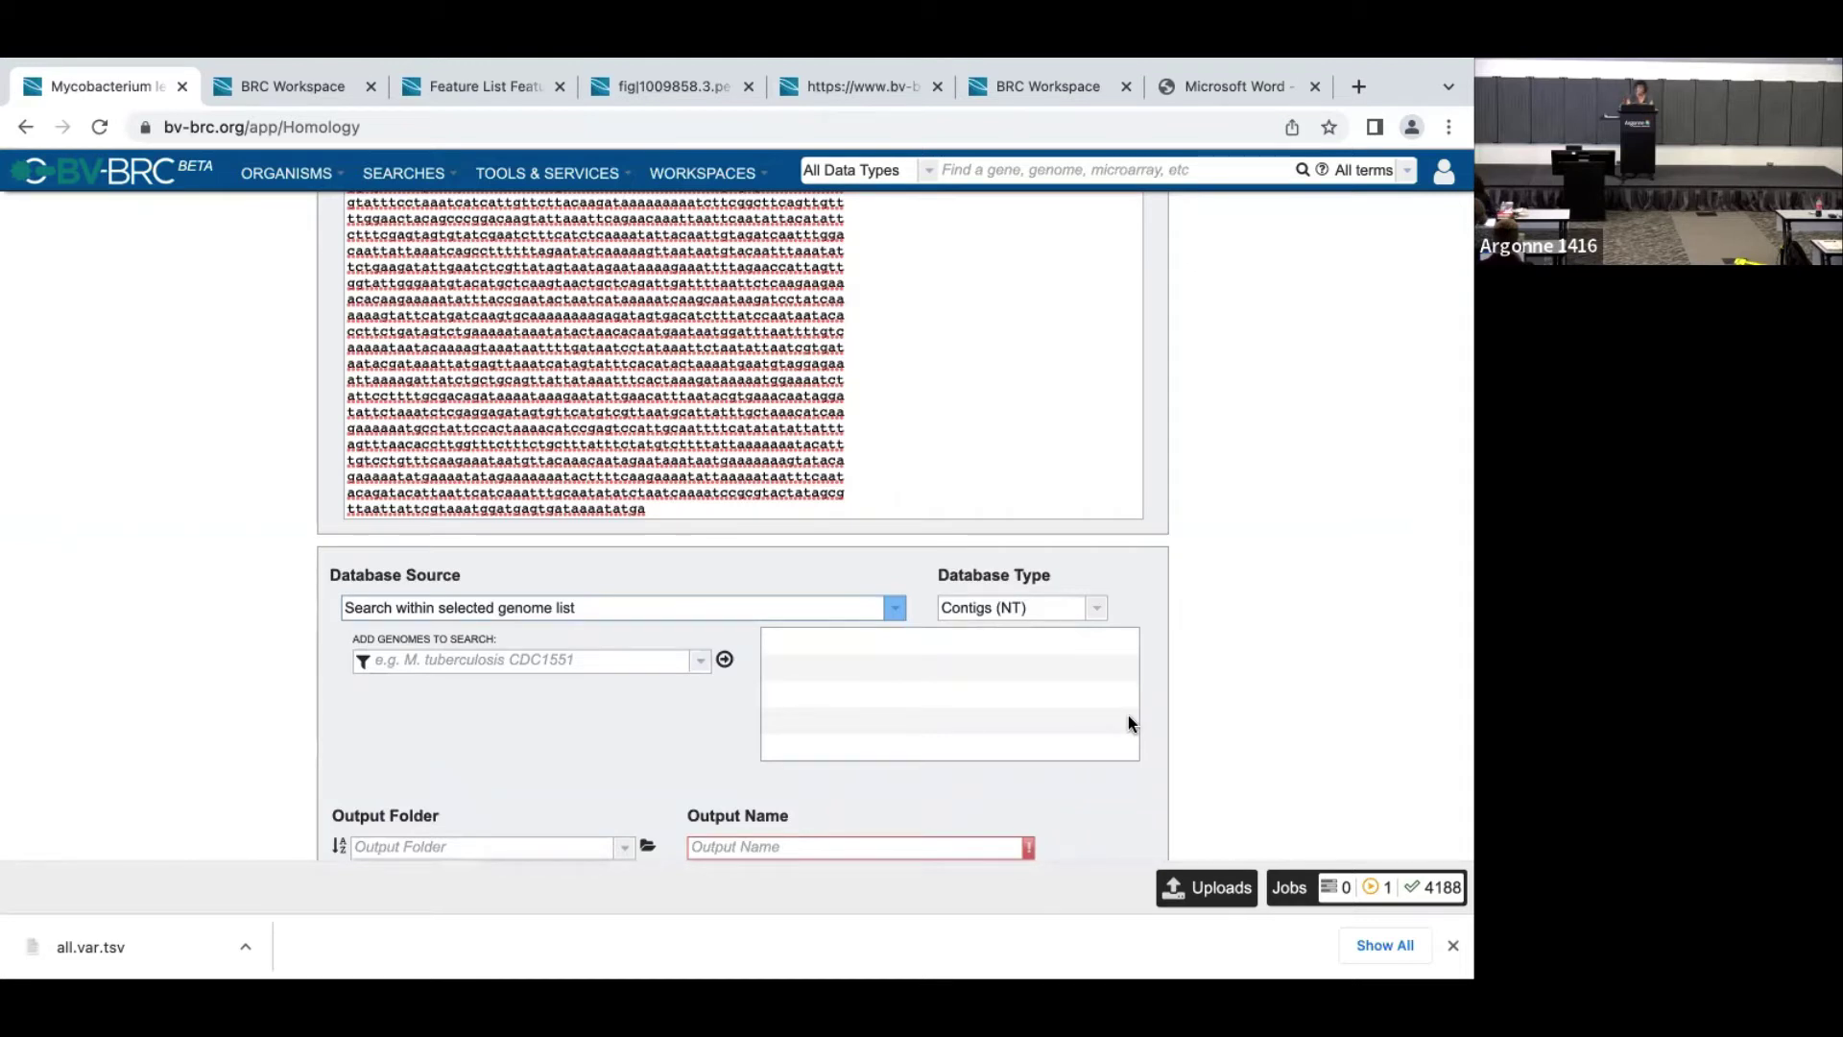
click(893, 614)
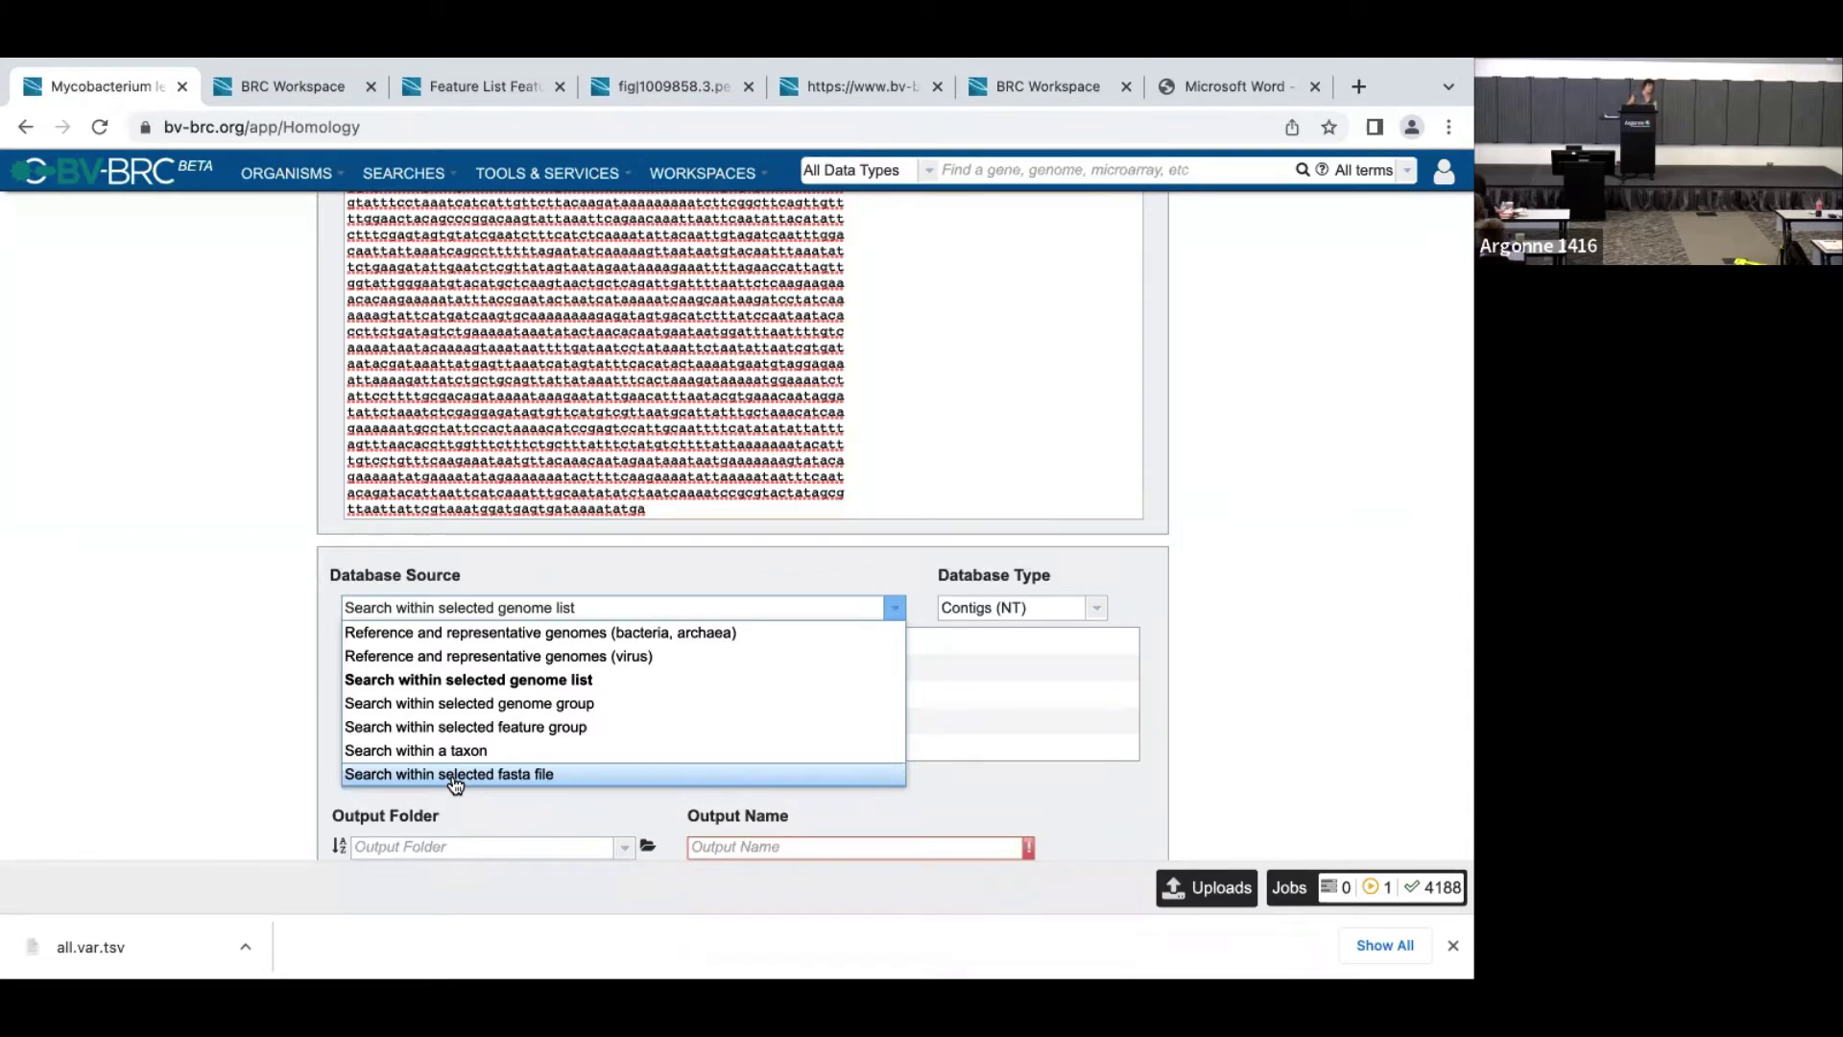
click(535, 705)
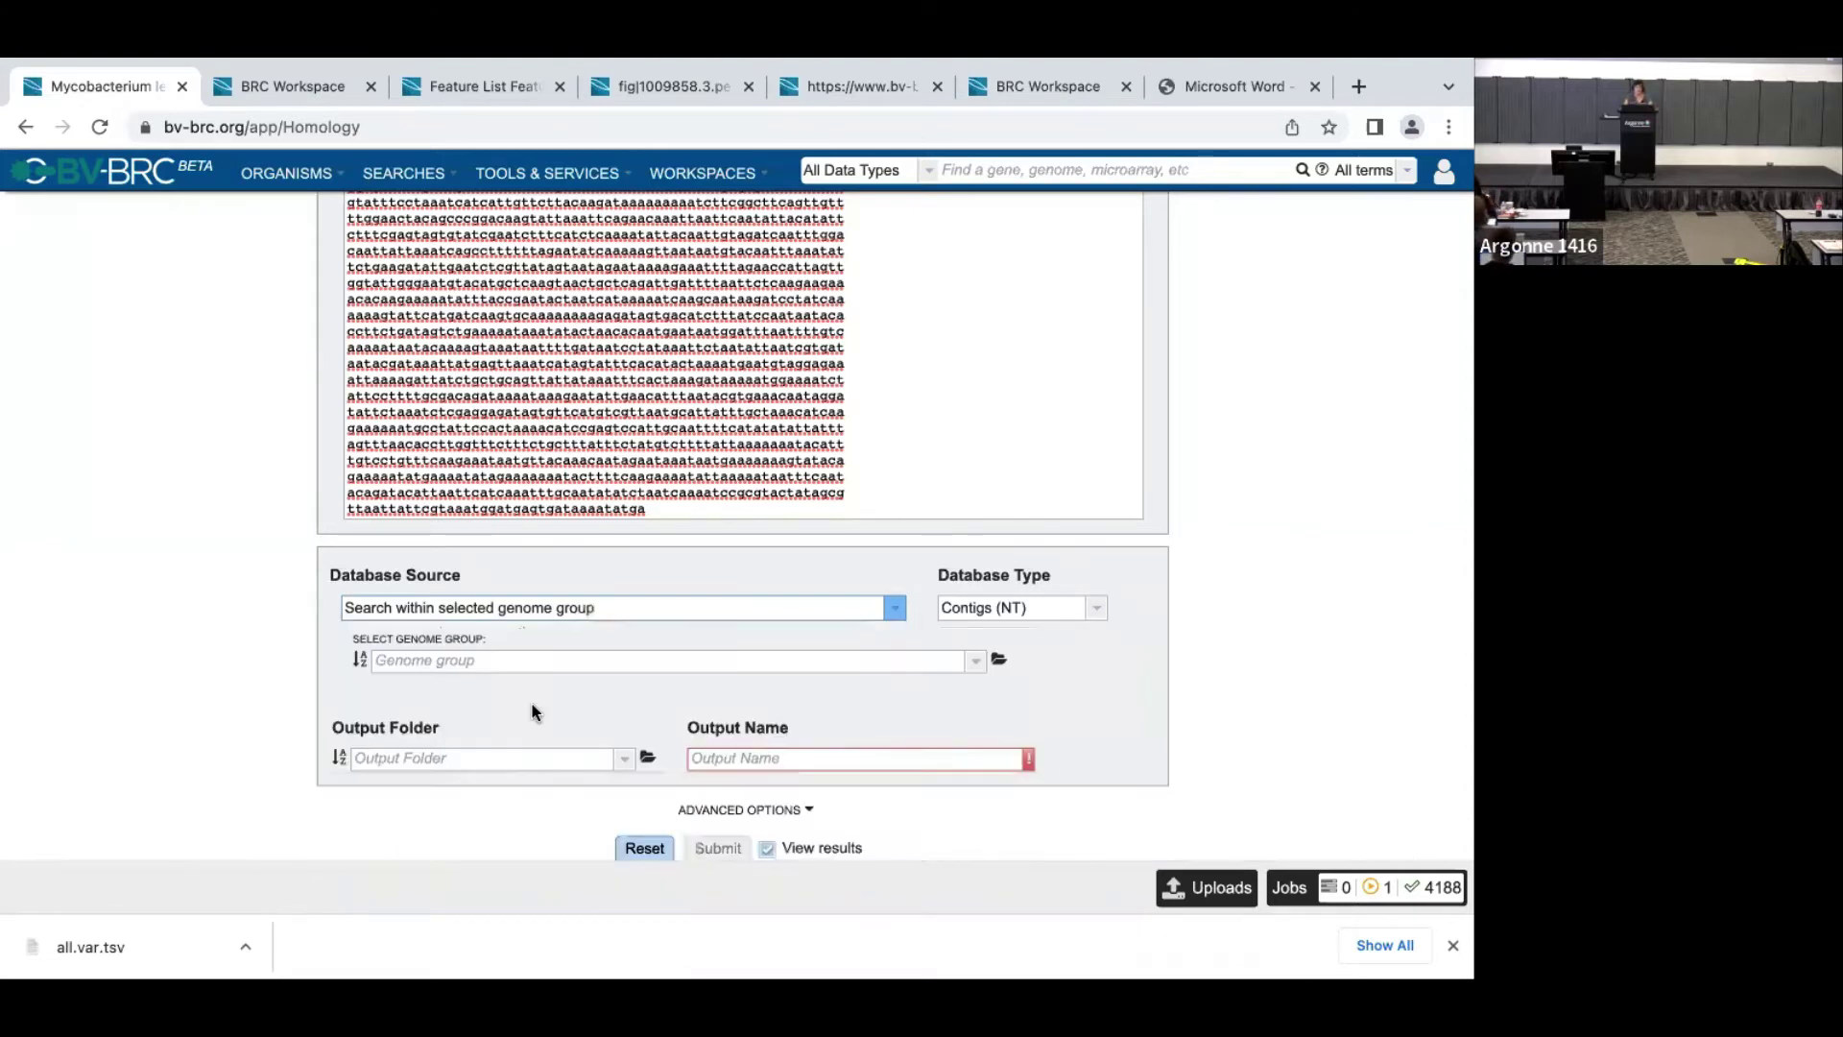
click(976, 661)
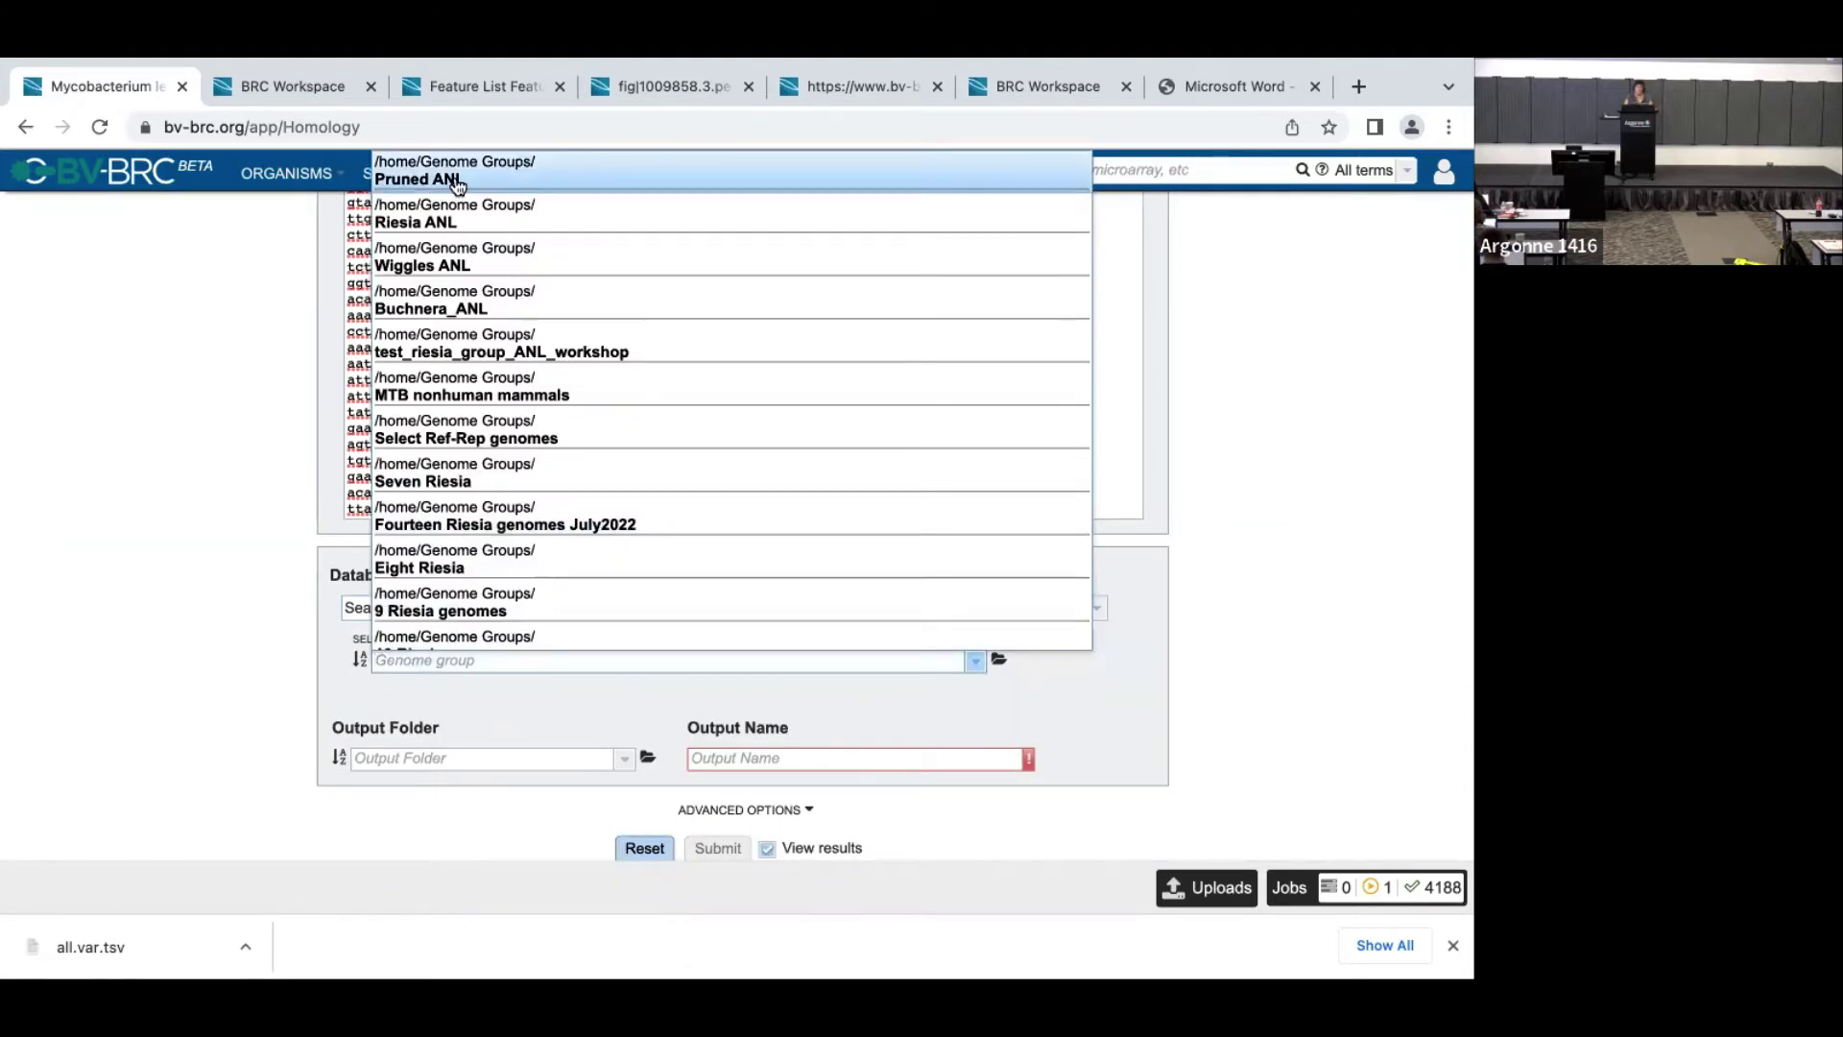
click(456, 181)
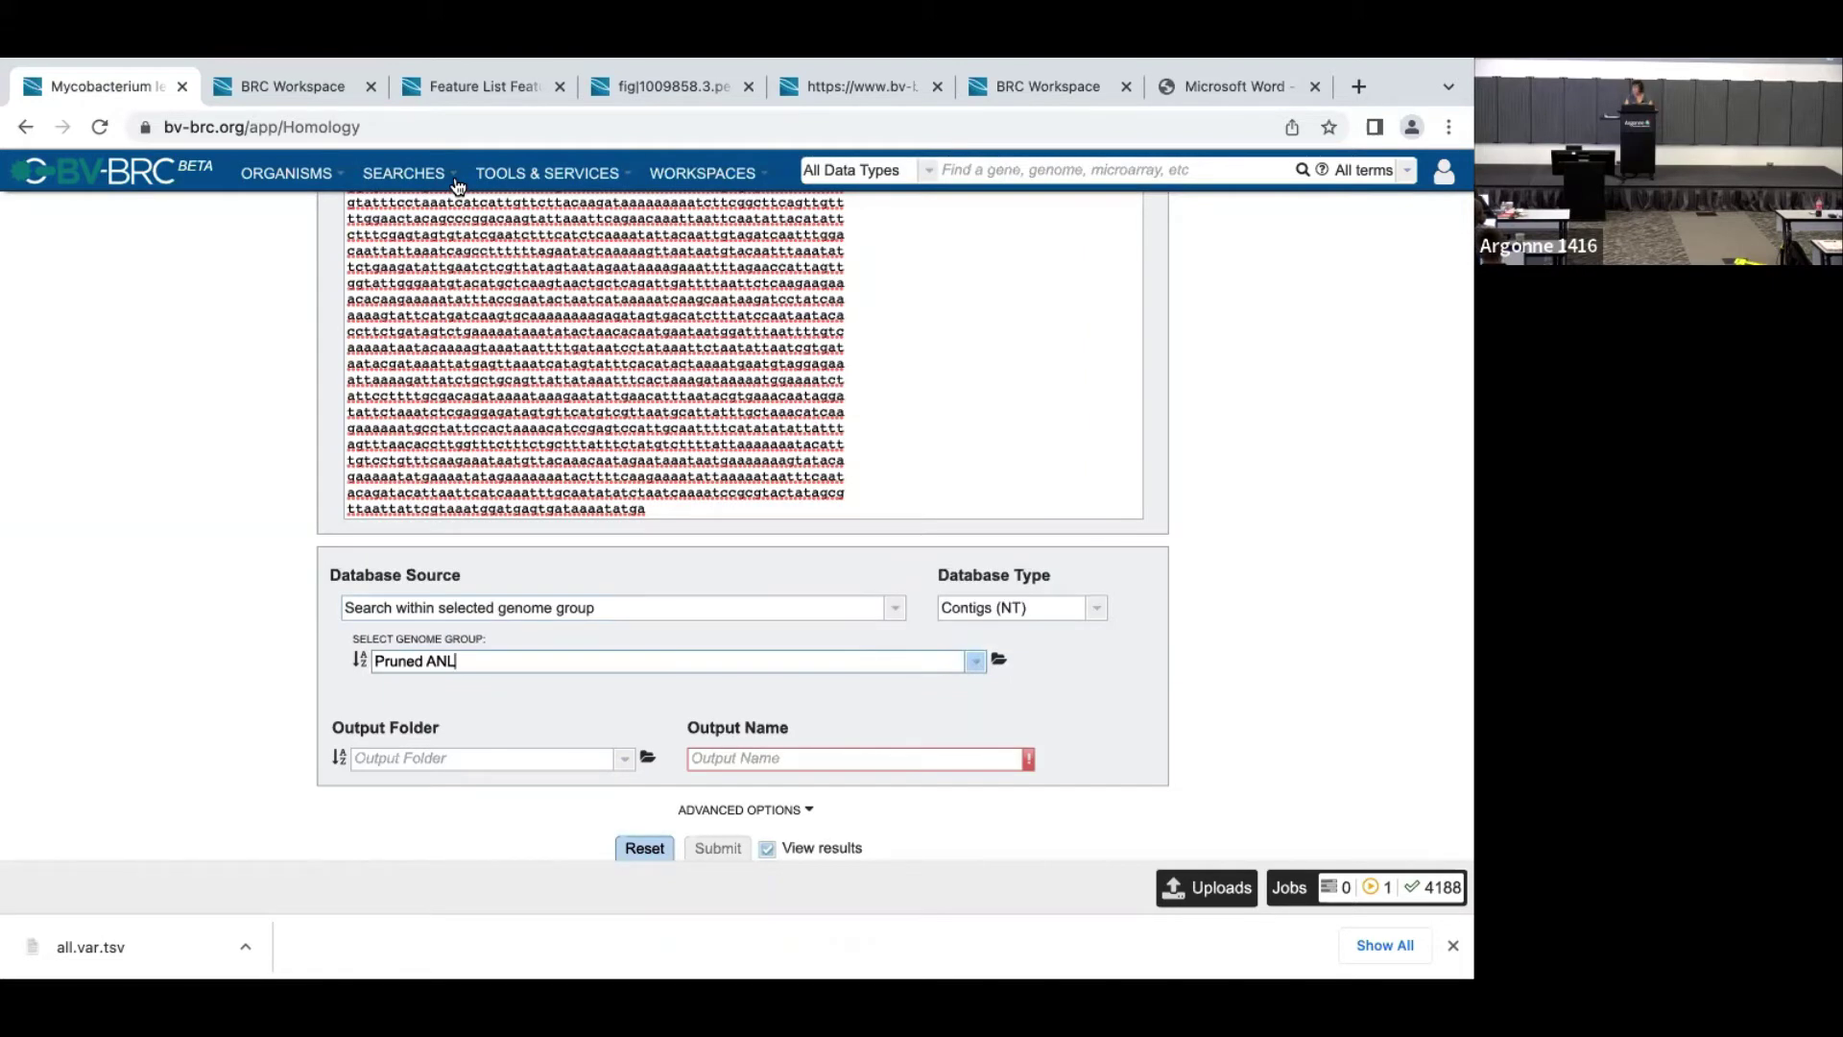
- Choose the ANL Workshop July 2022 folder as the output folder for the BLAST job
scroll(1073, 724, down, 1)
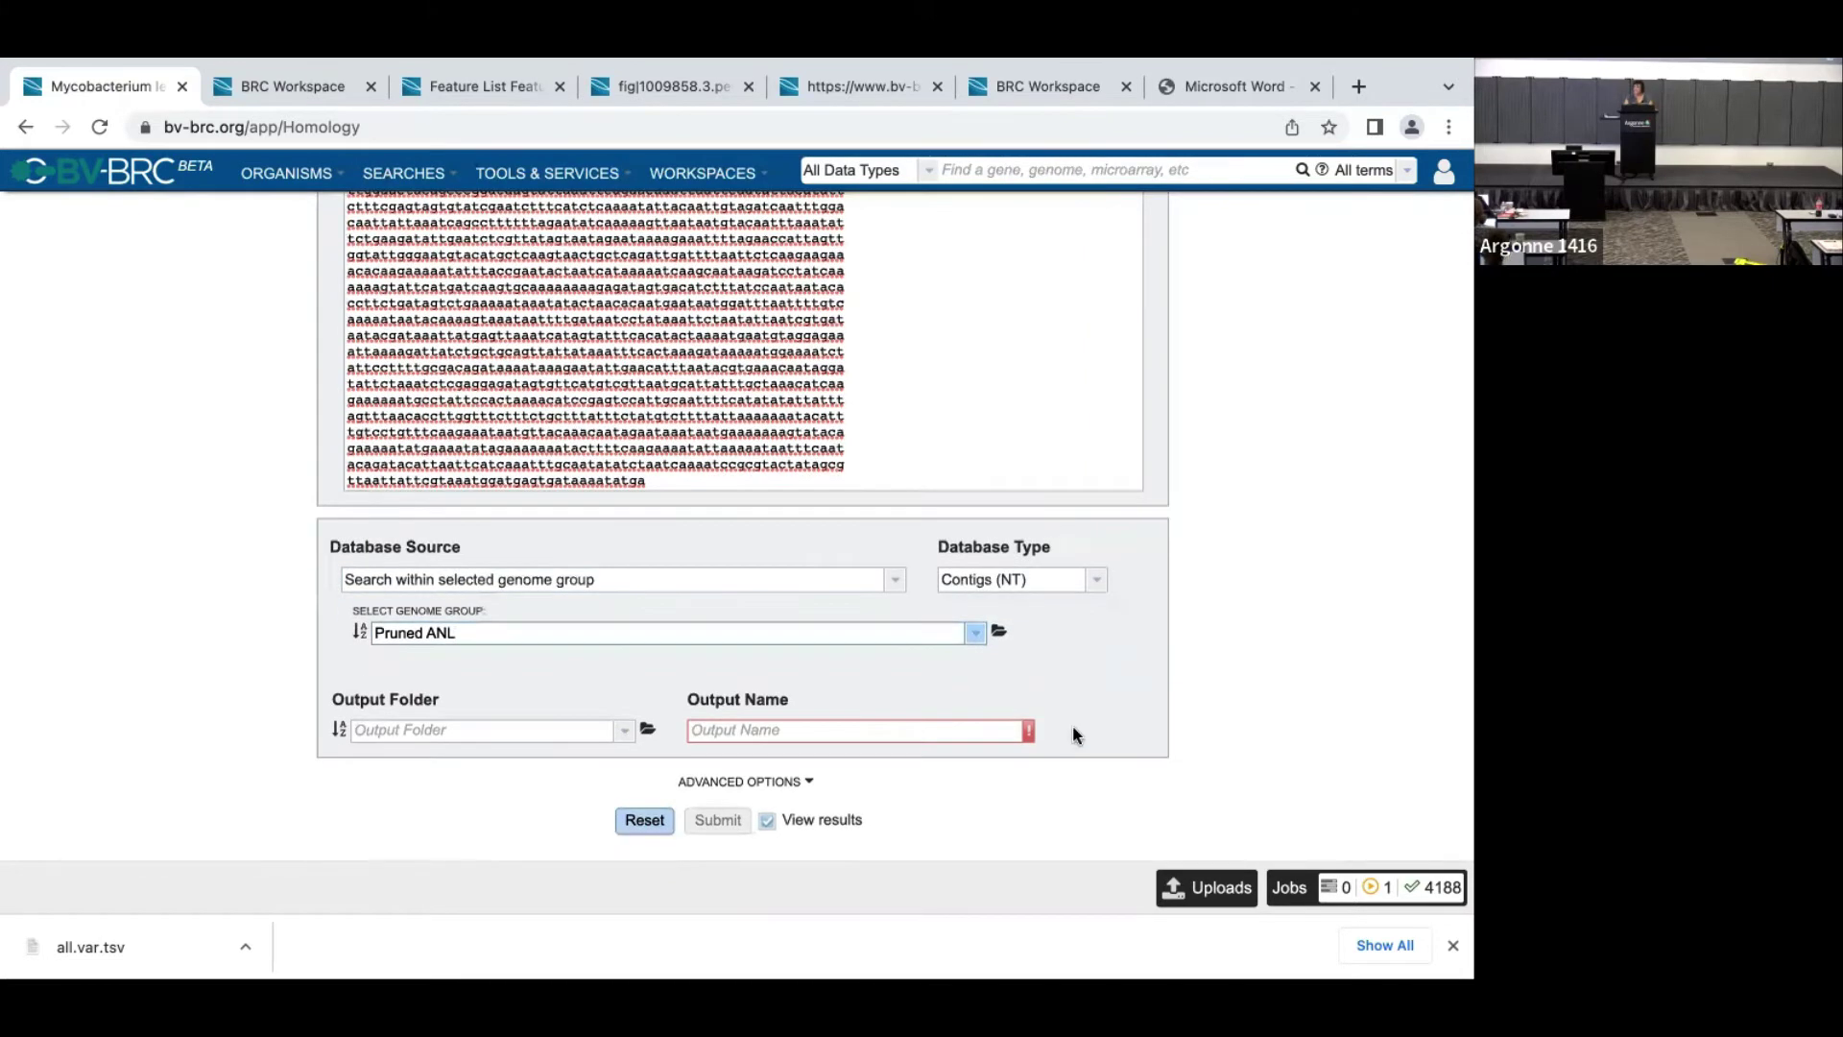
click(457, 727)
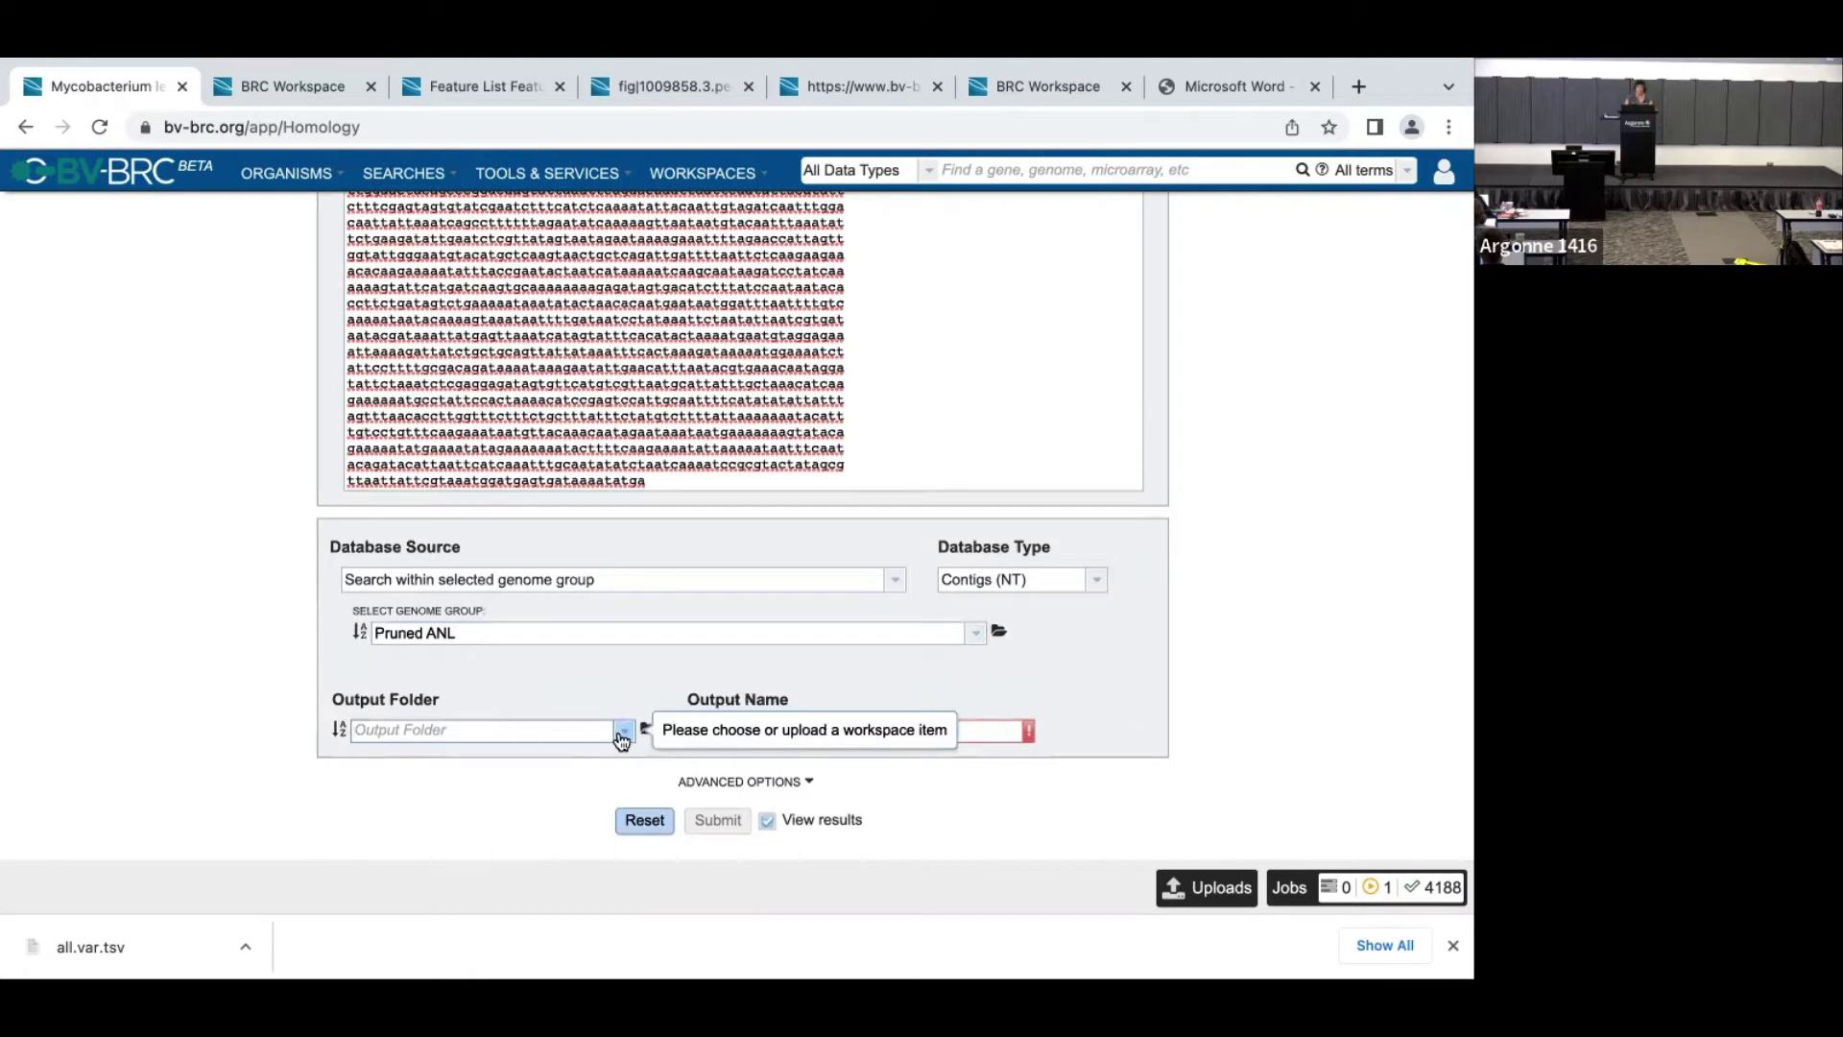
click(624, 735)
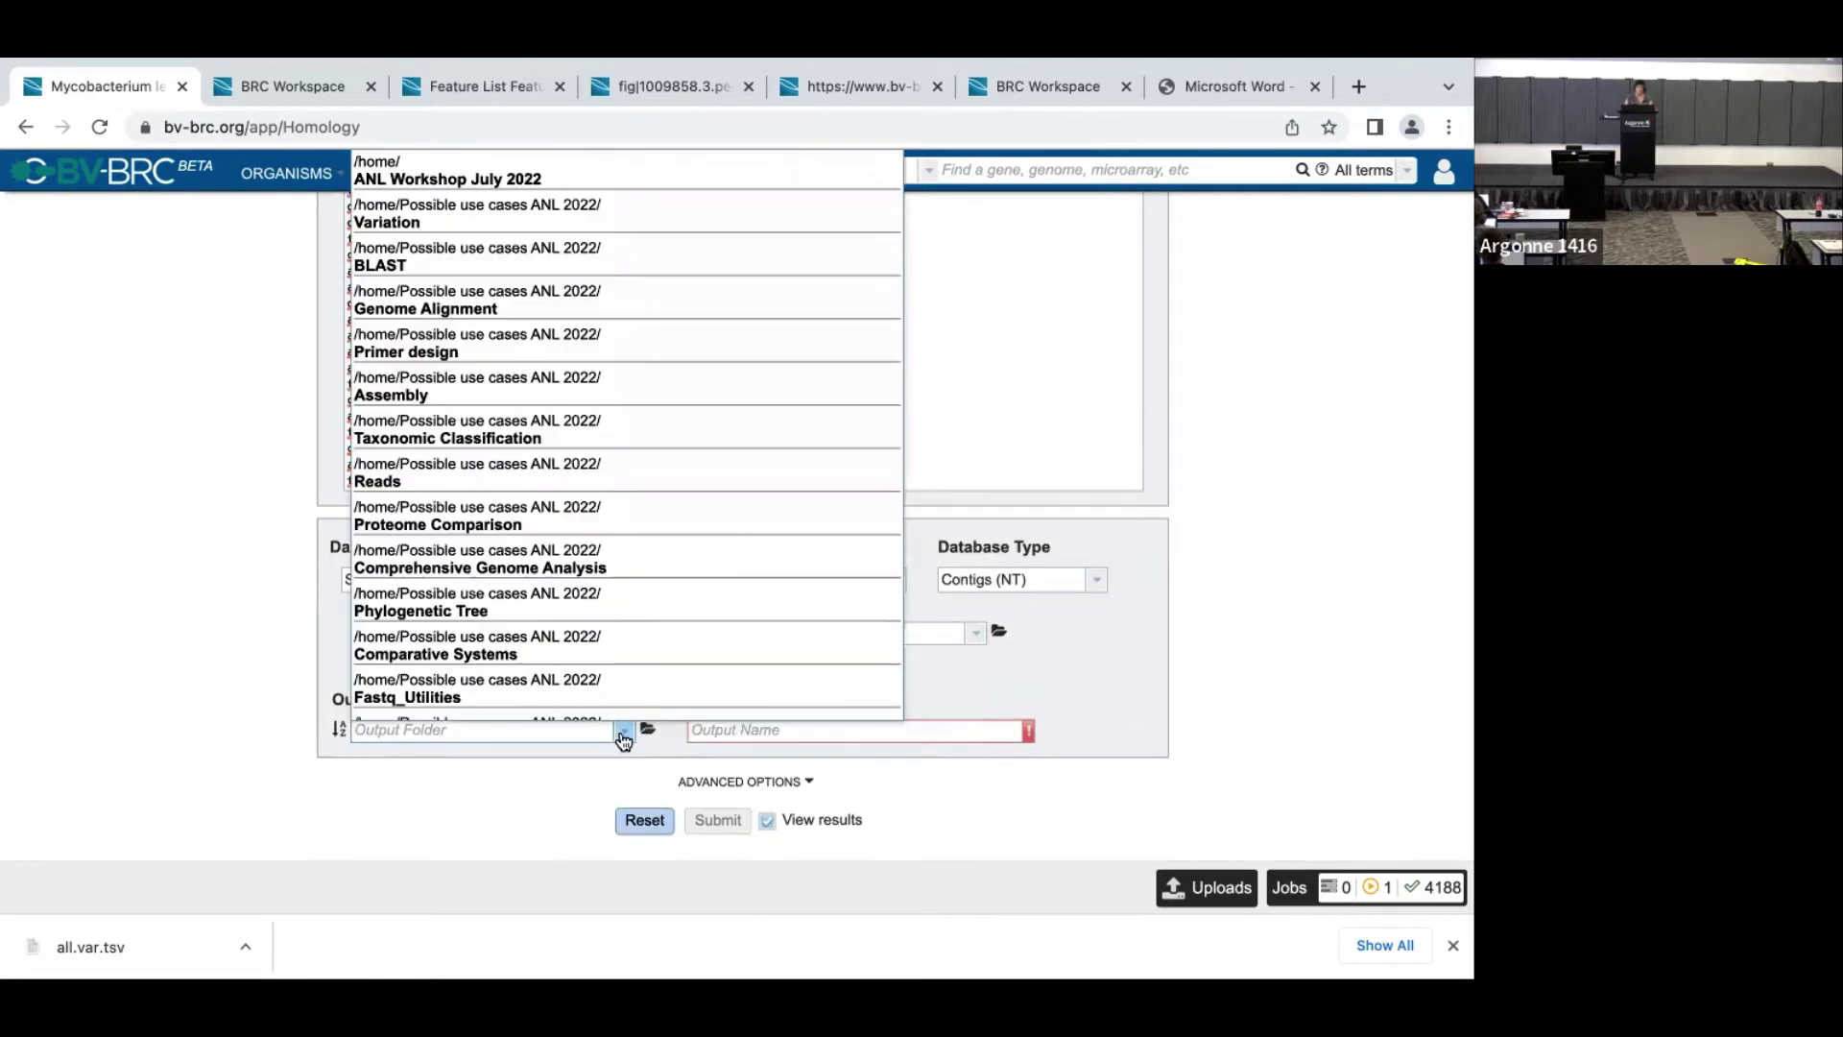
click(540, 180)
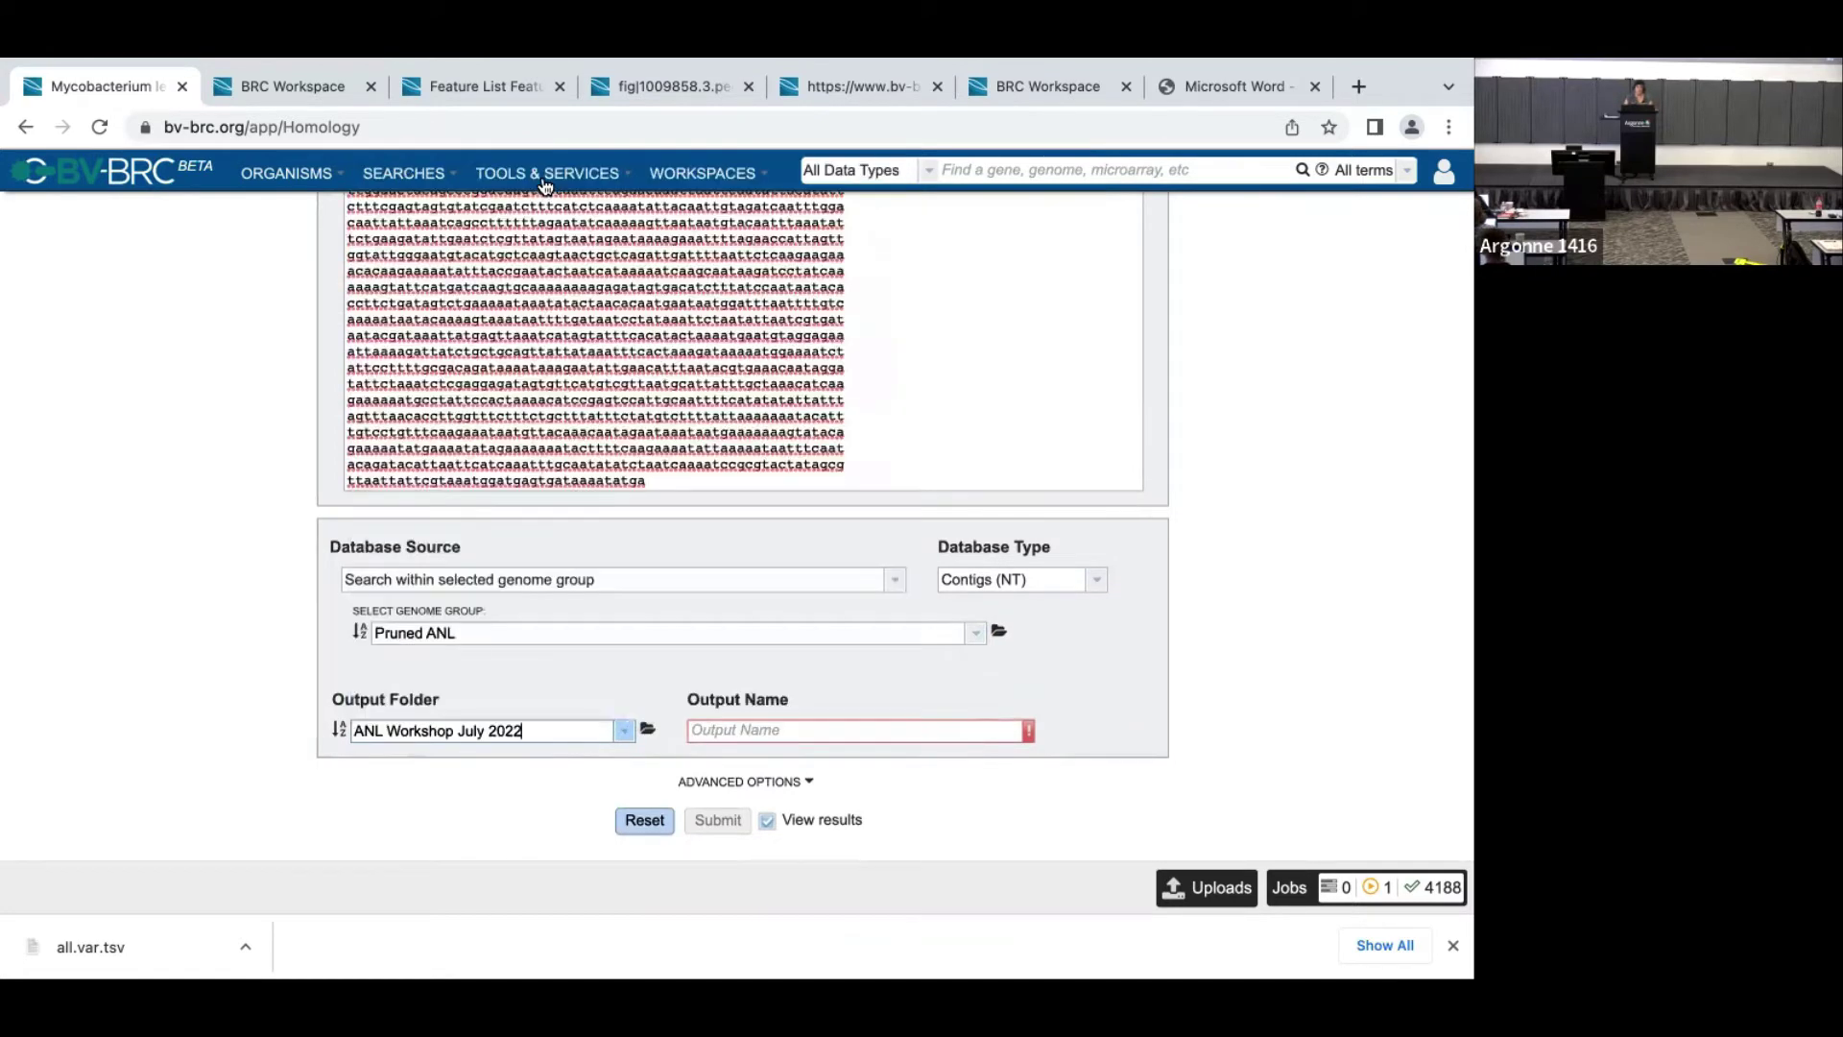
- Name the BLAST job output "BLASTN Buchnera gene v Riesia"
click(717, 731)
text(BLA)
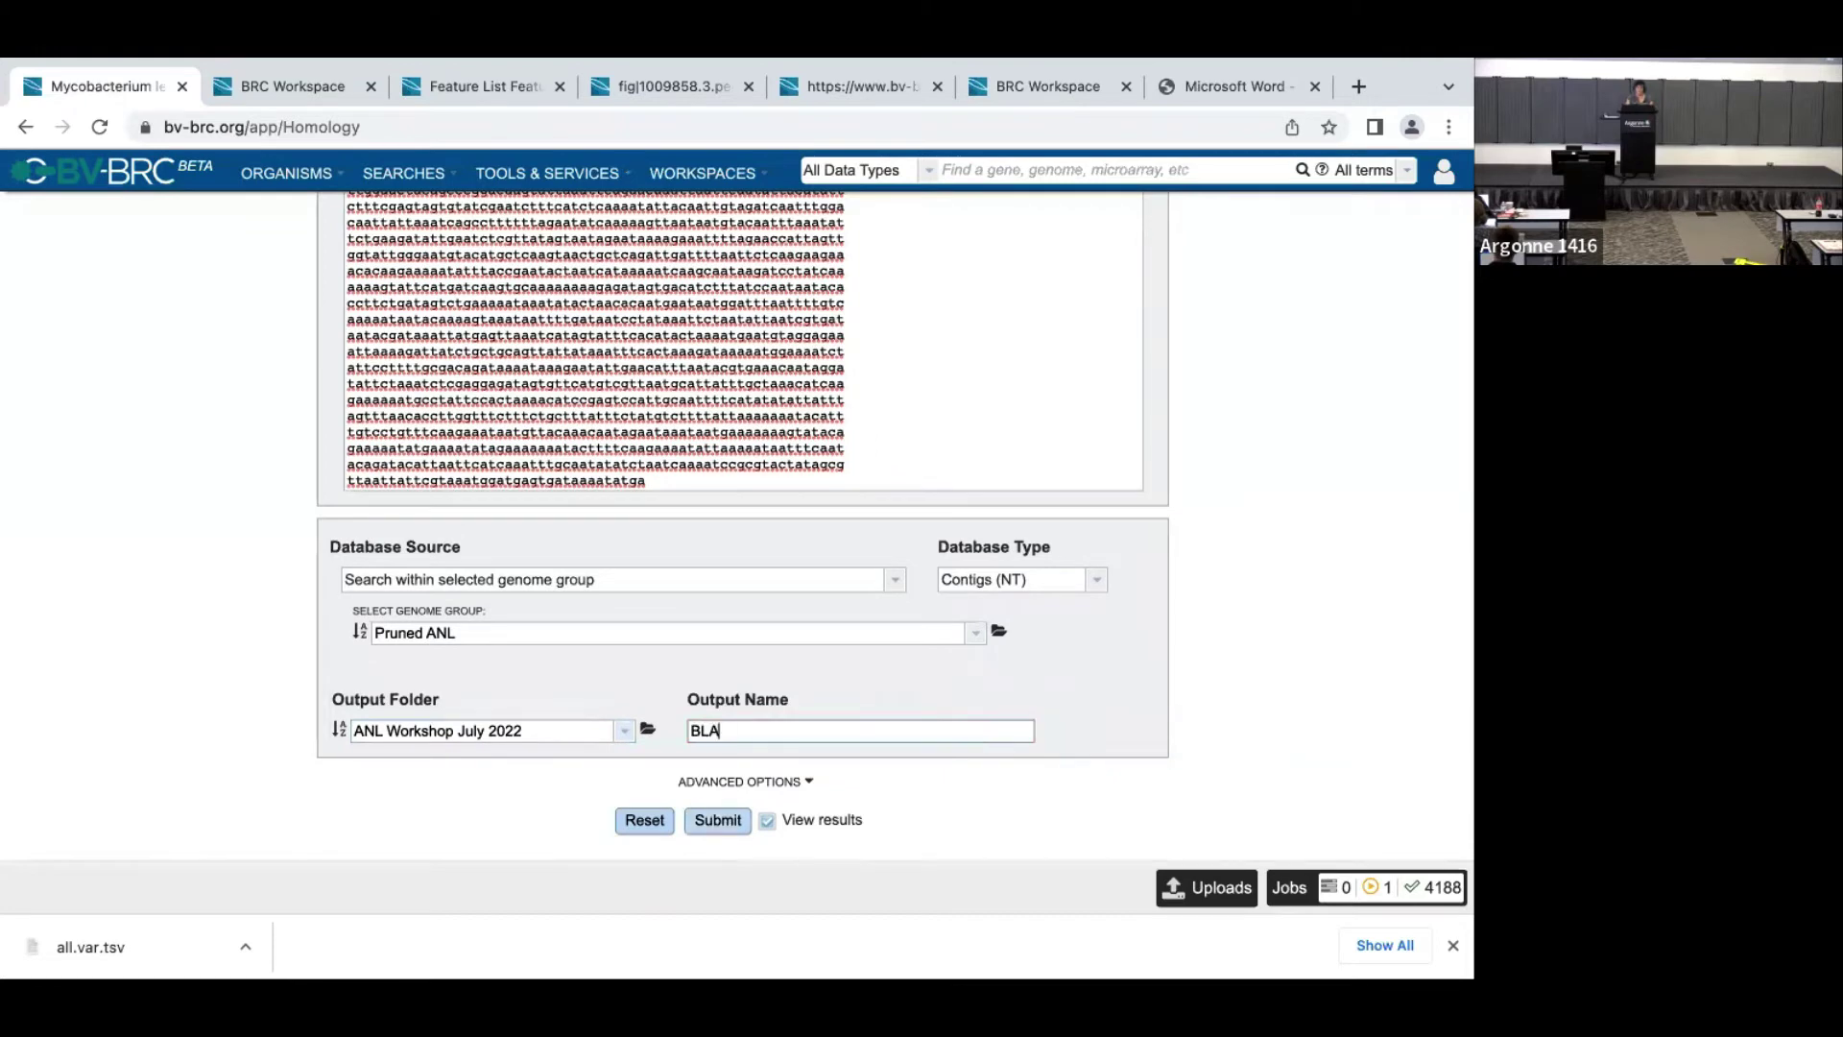
text(STN v Prune)
key(BackSpace)
key(BackSpace)
key(BackSpace)
key(BackSpace)
key(BackSpace)
text(Riesia)
click(753, 732)
text(Buchnera gene)
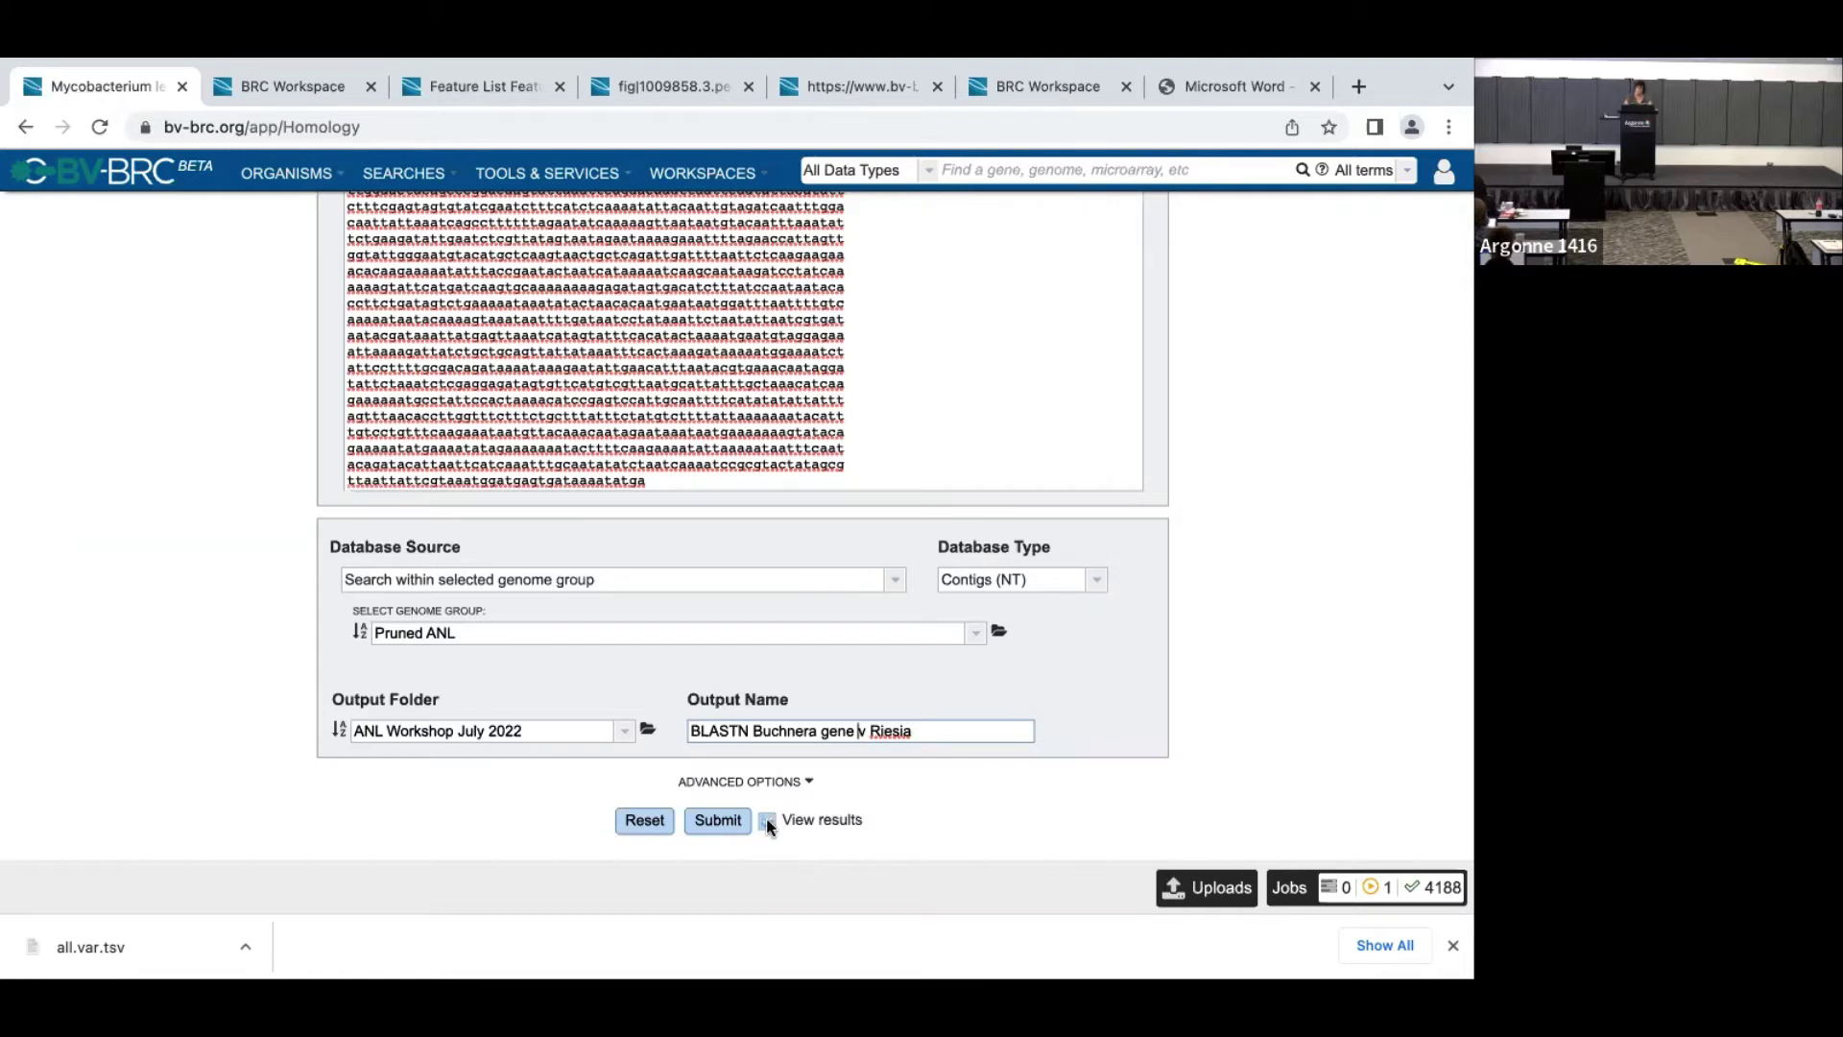
- Turn off the option to view results and submit the BLAST job
click(767, 821)
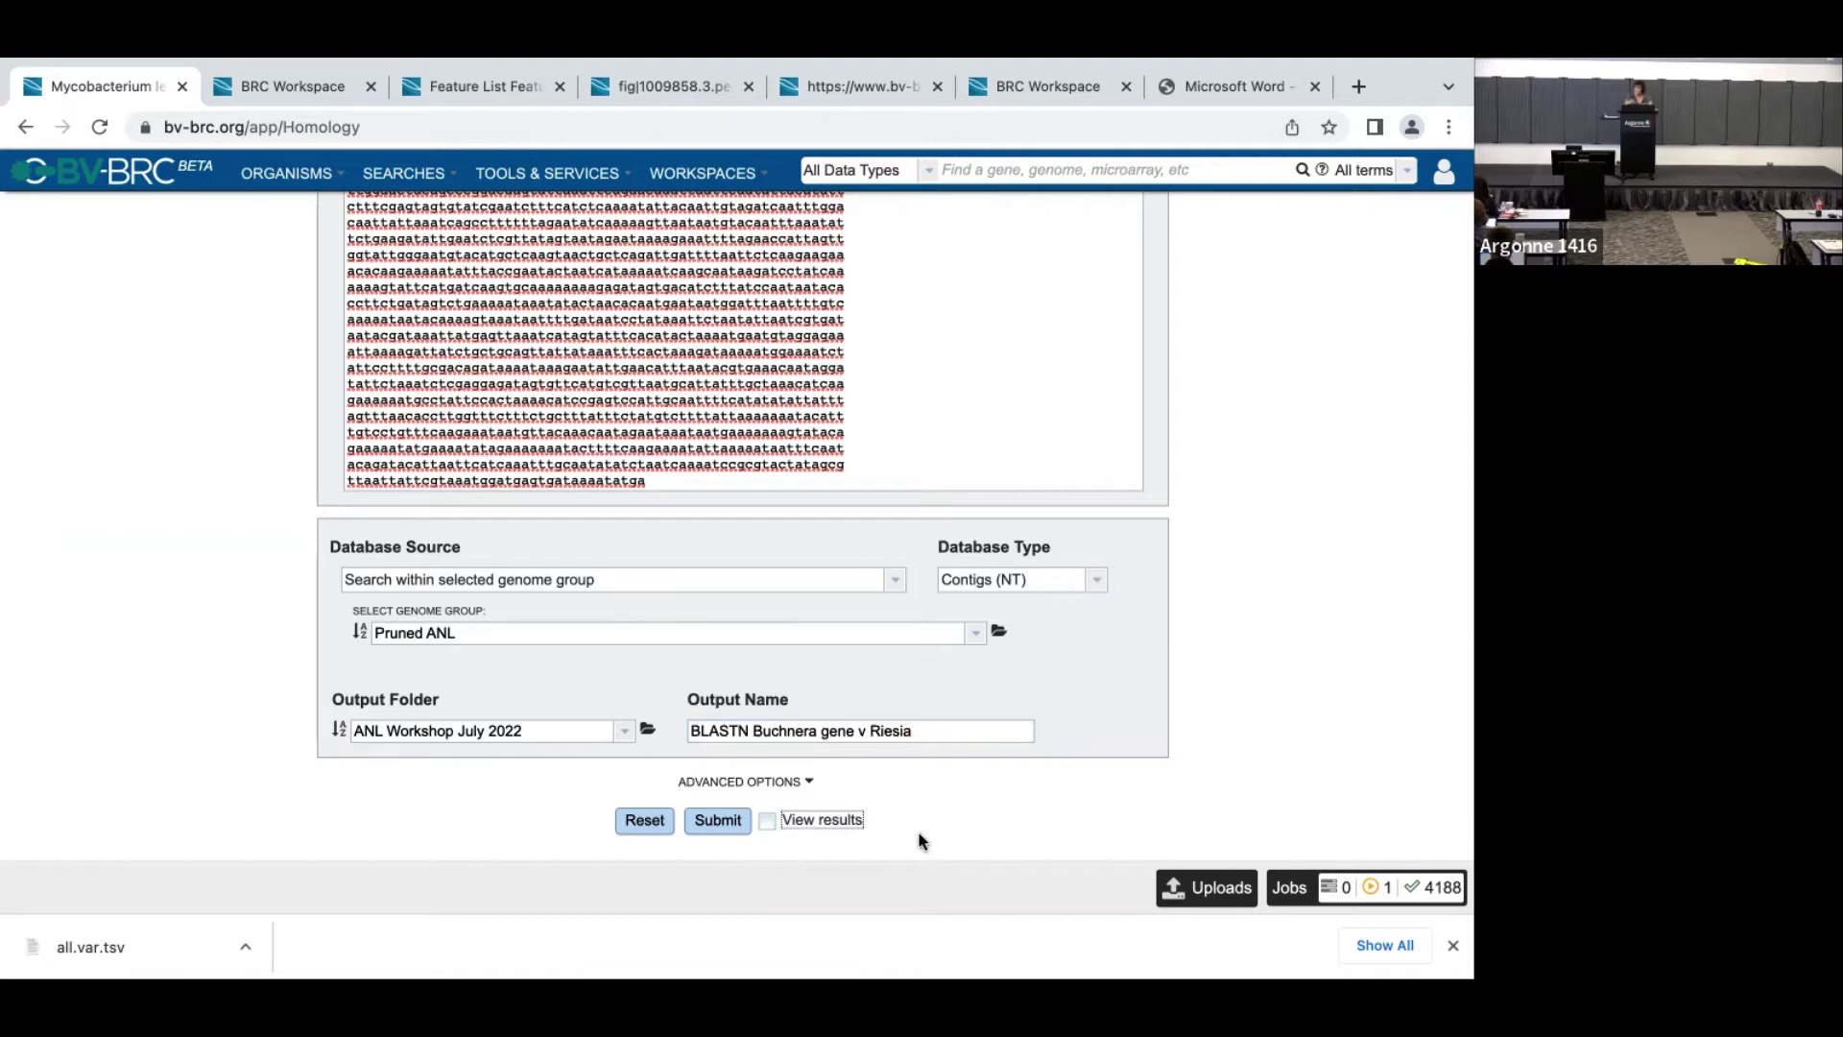
click(715, 821)
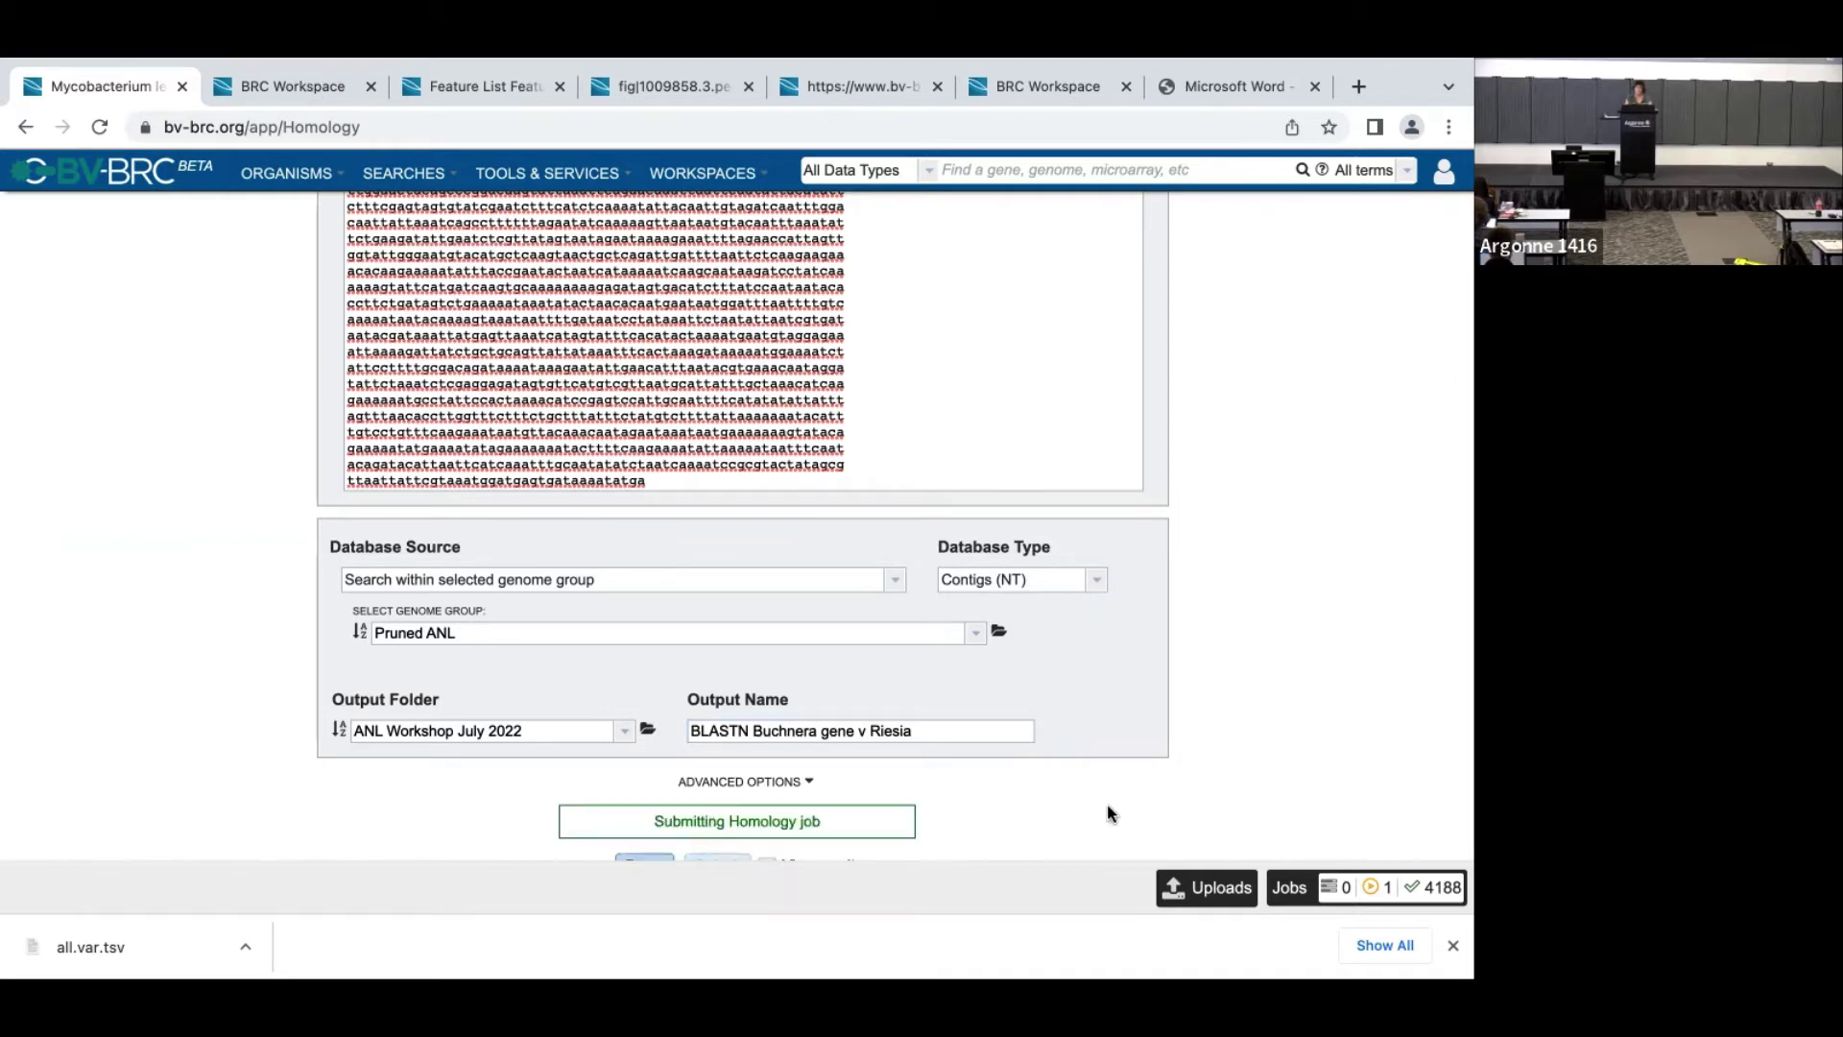
scroll(1069, 814, down, 2)
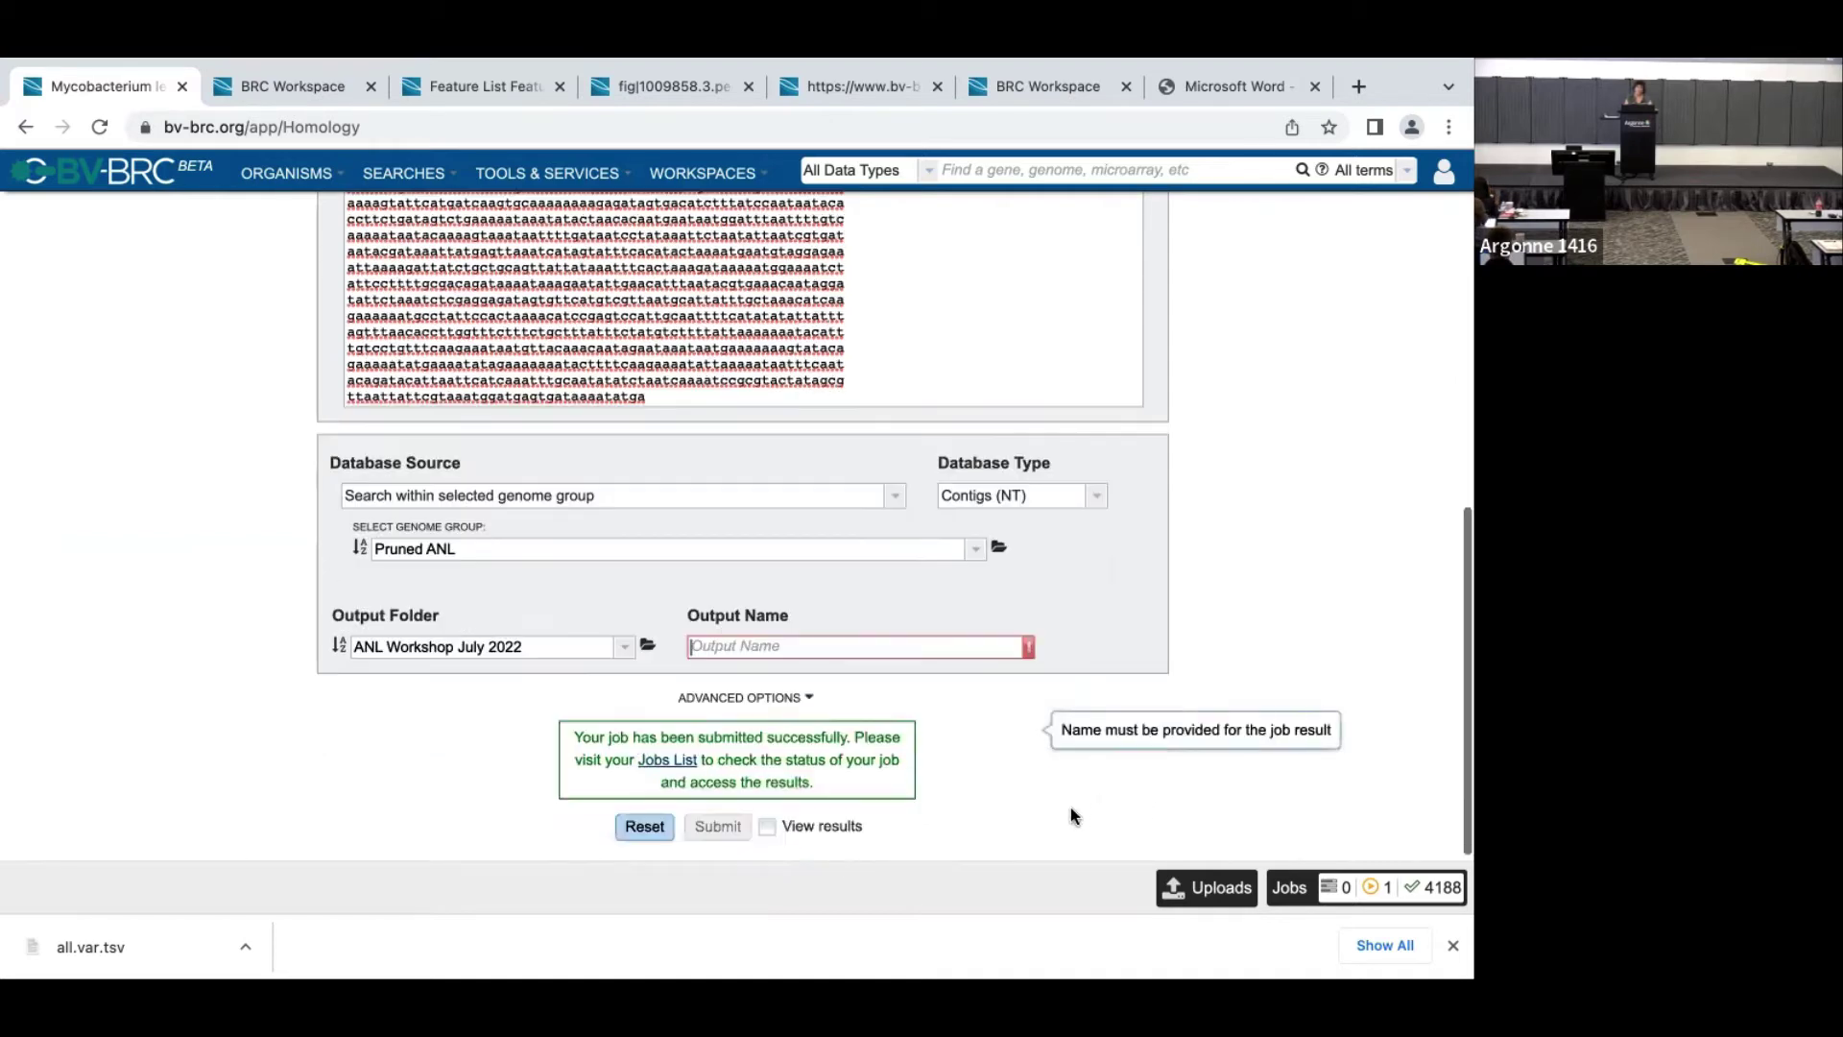
scroll(1070, 812, up, 2)
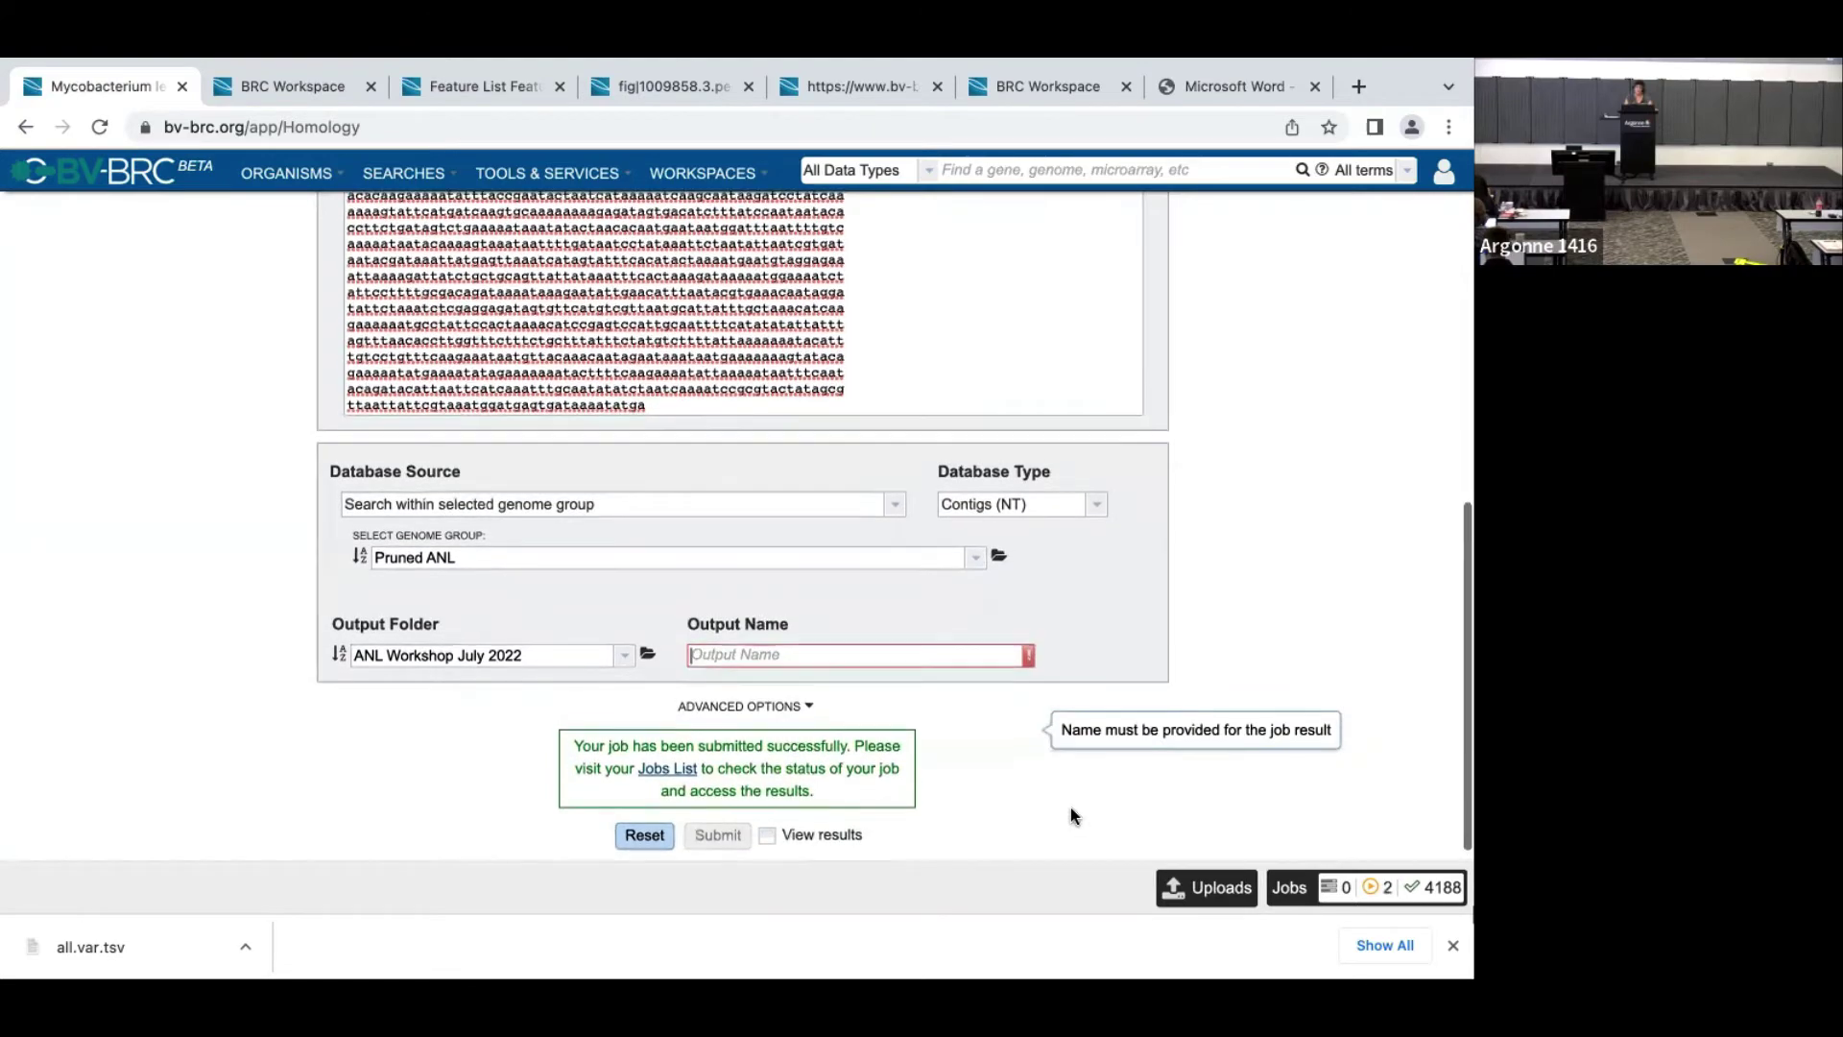
scroll(1071, 808, up, 10)
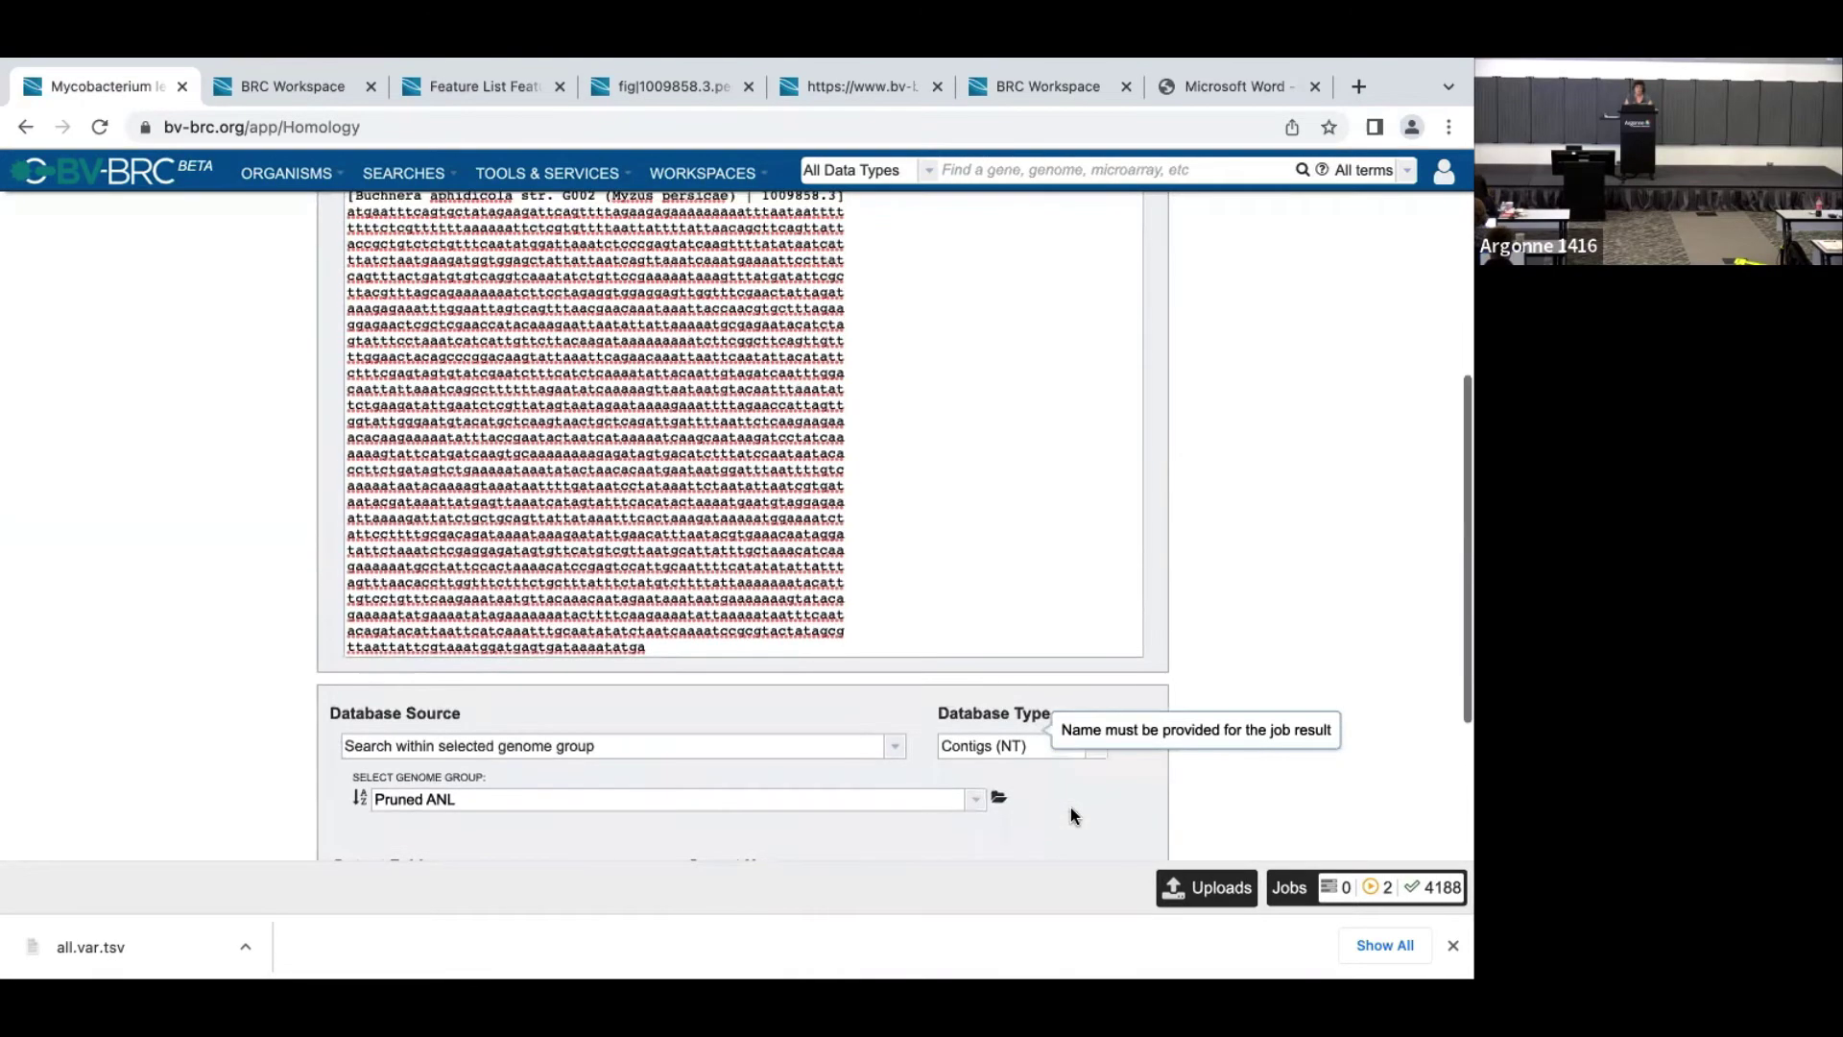
scroll(1071, 811, up, 1)
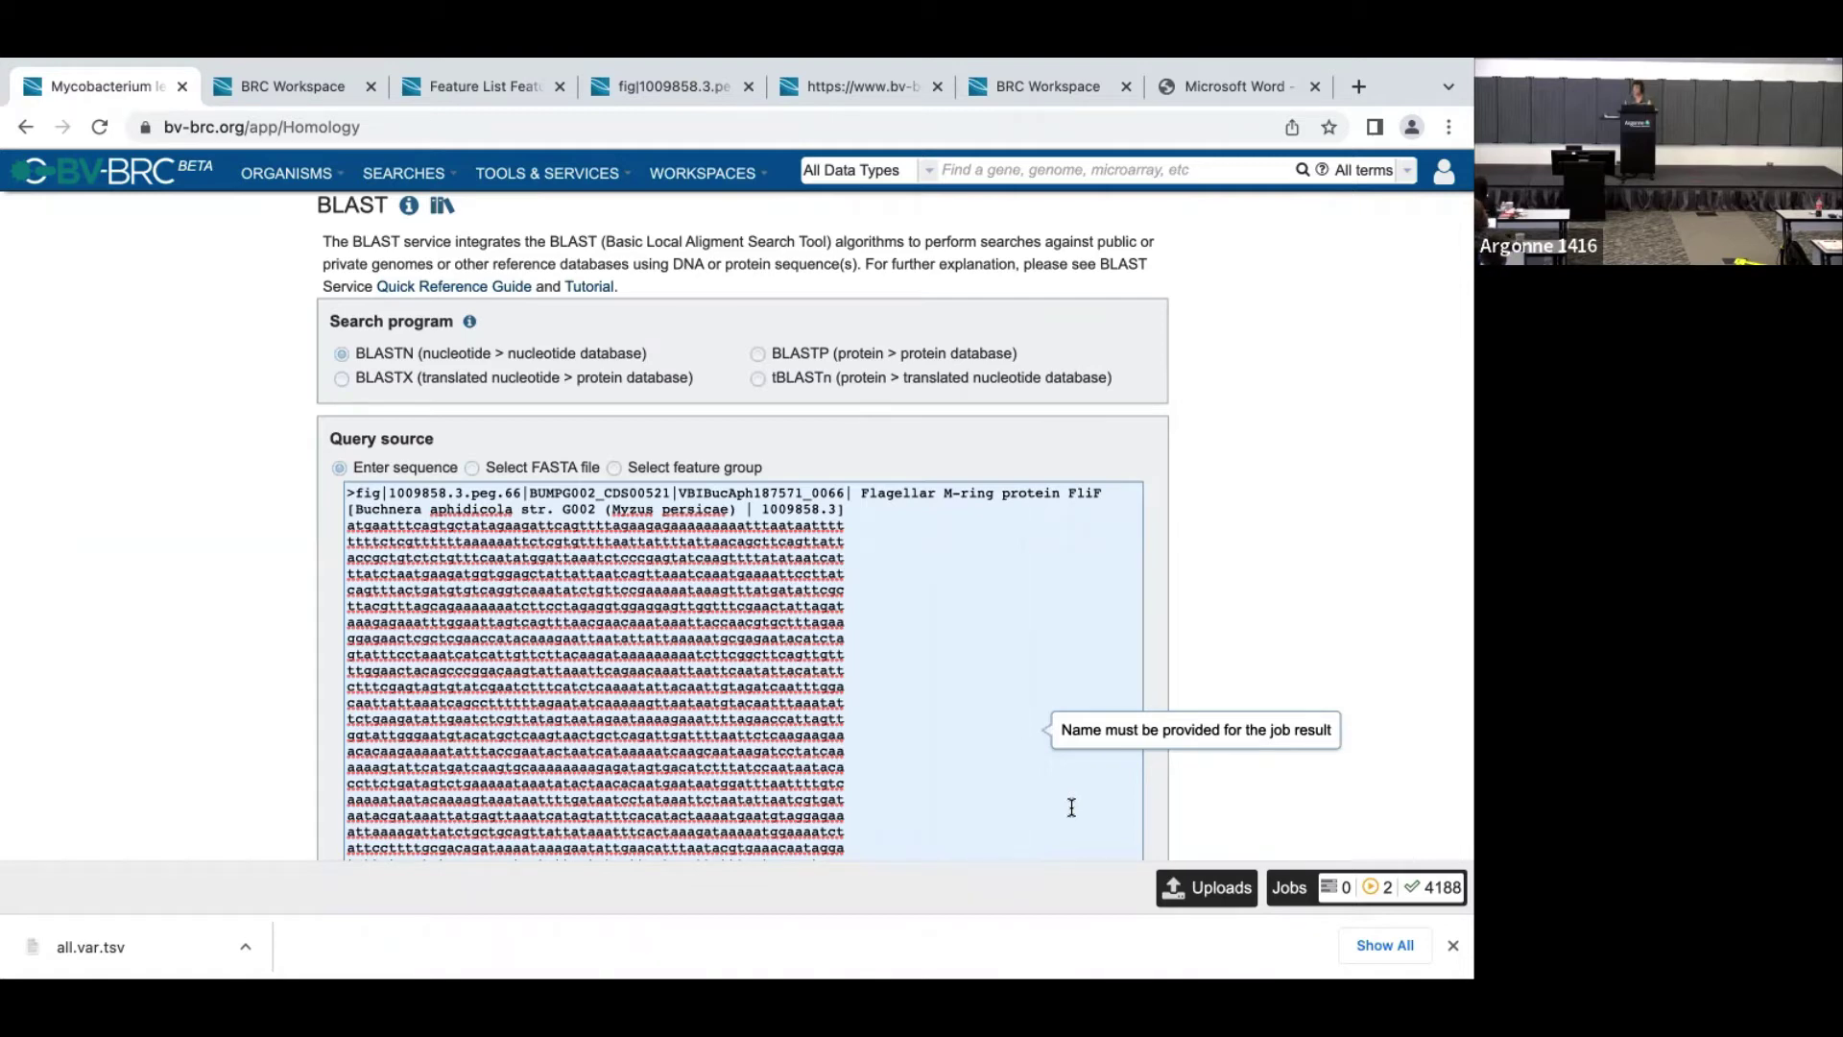
click(870, 89)
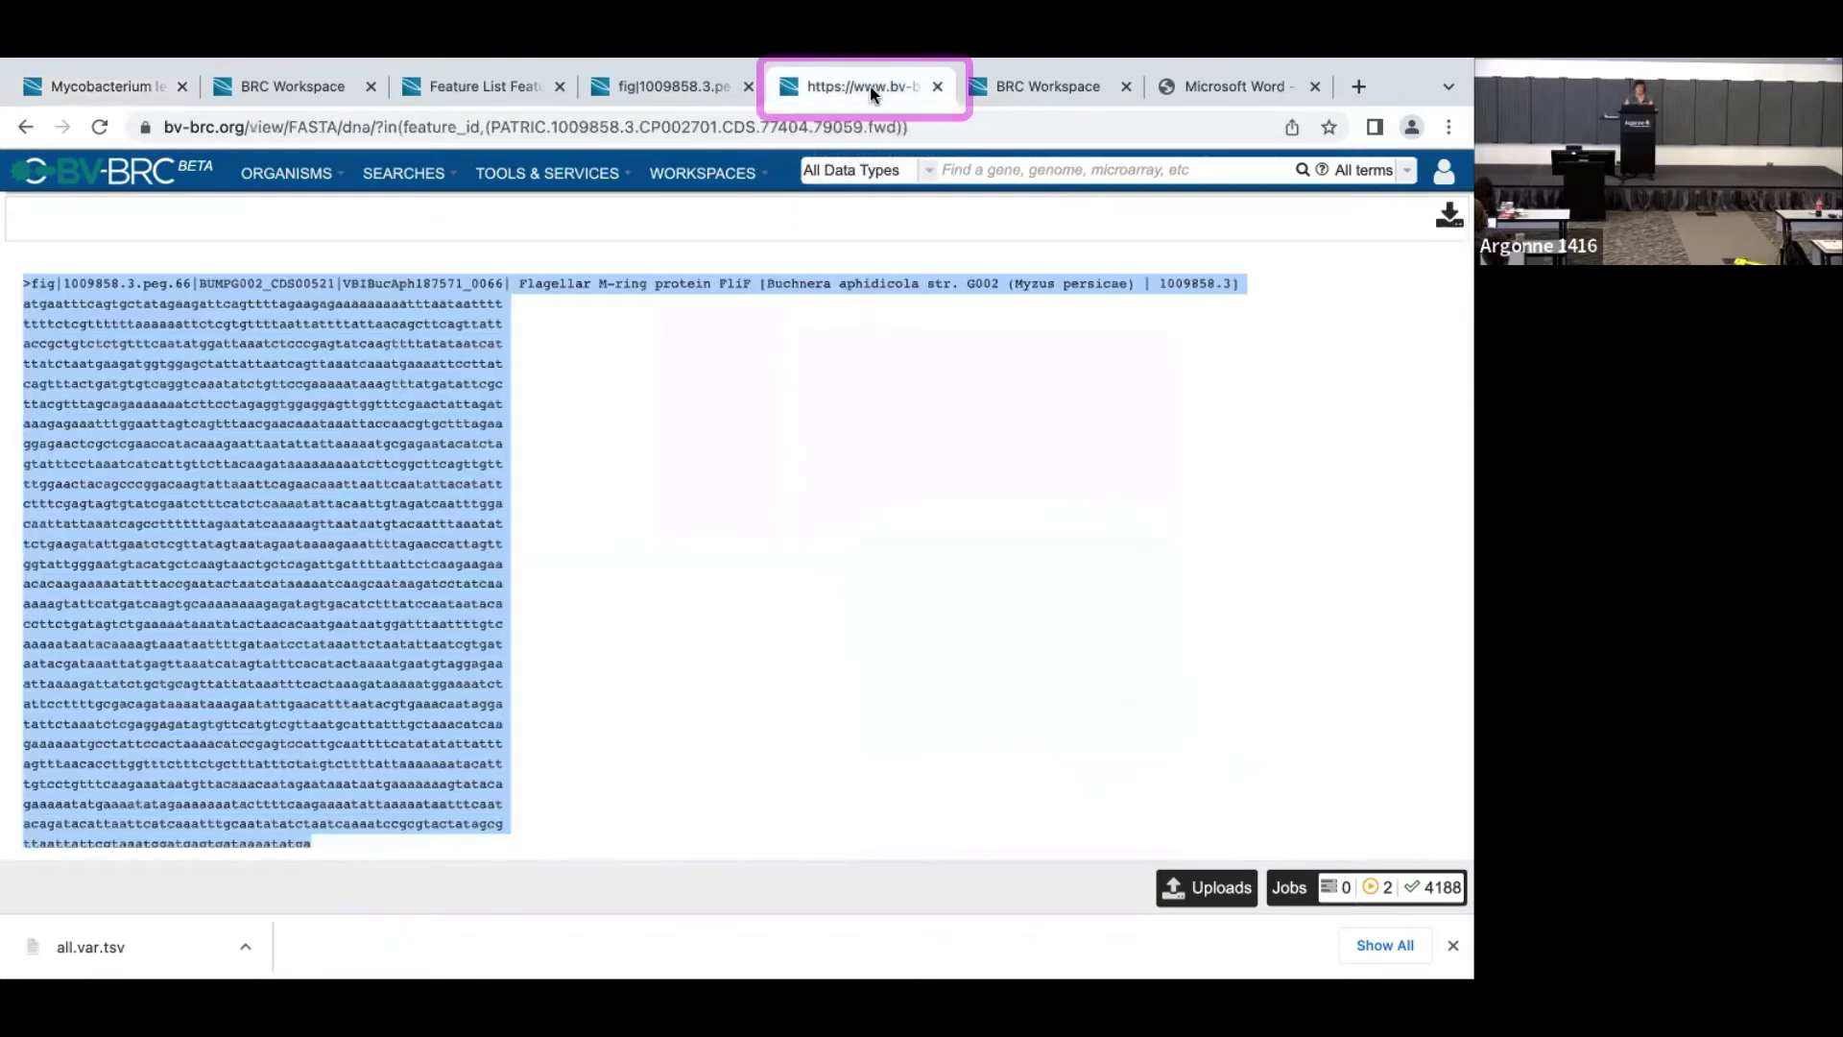
key(ctrl+1)
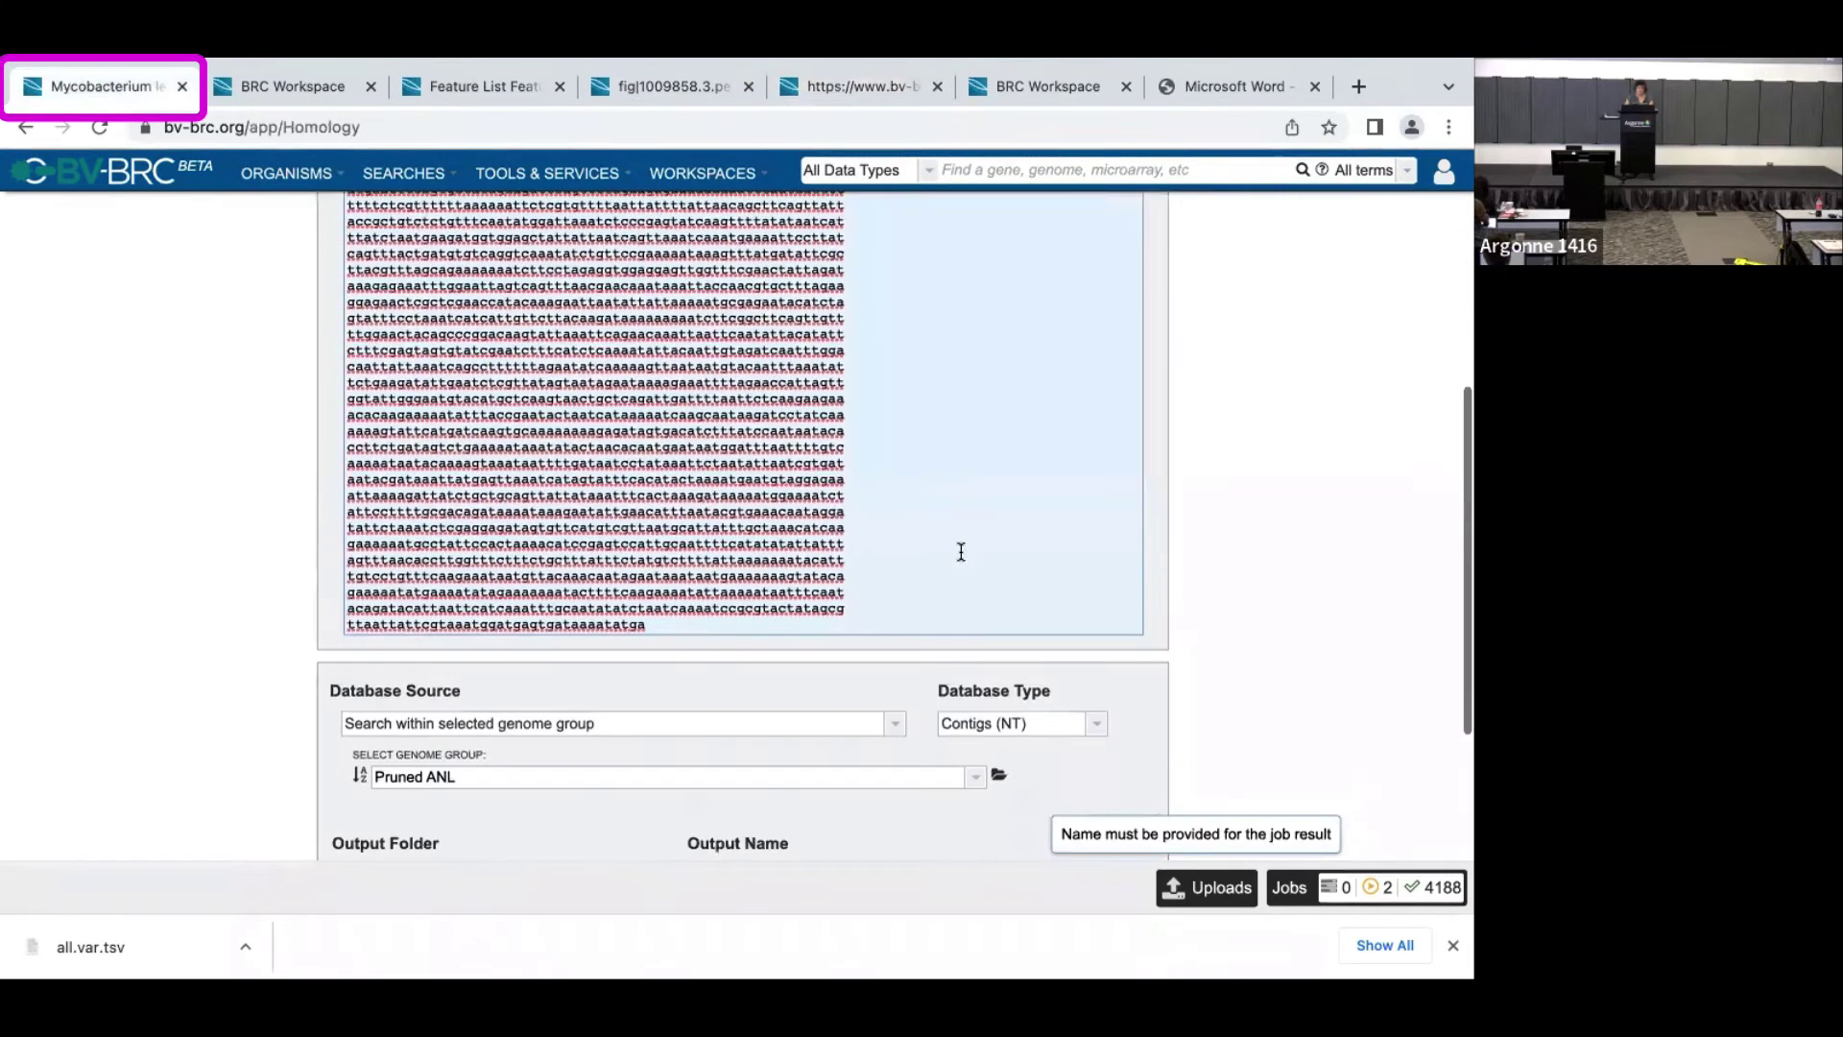
- Change the database source to search within a taxon and select the species Buchnera aphidicola
scroll(969, 605, down, 1)
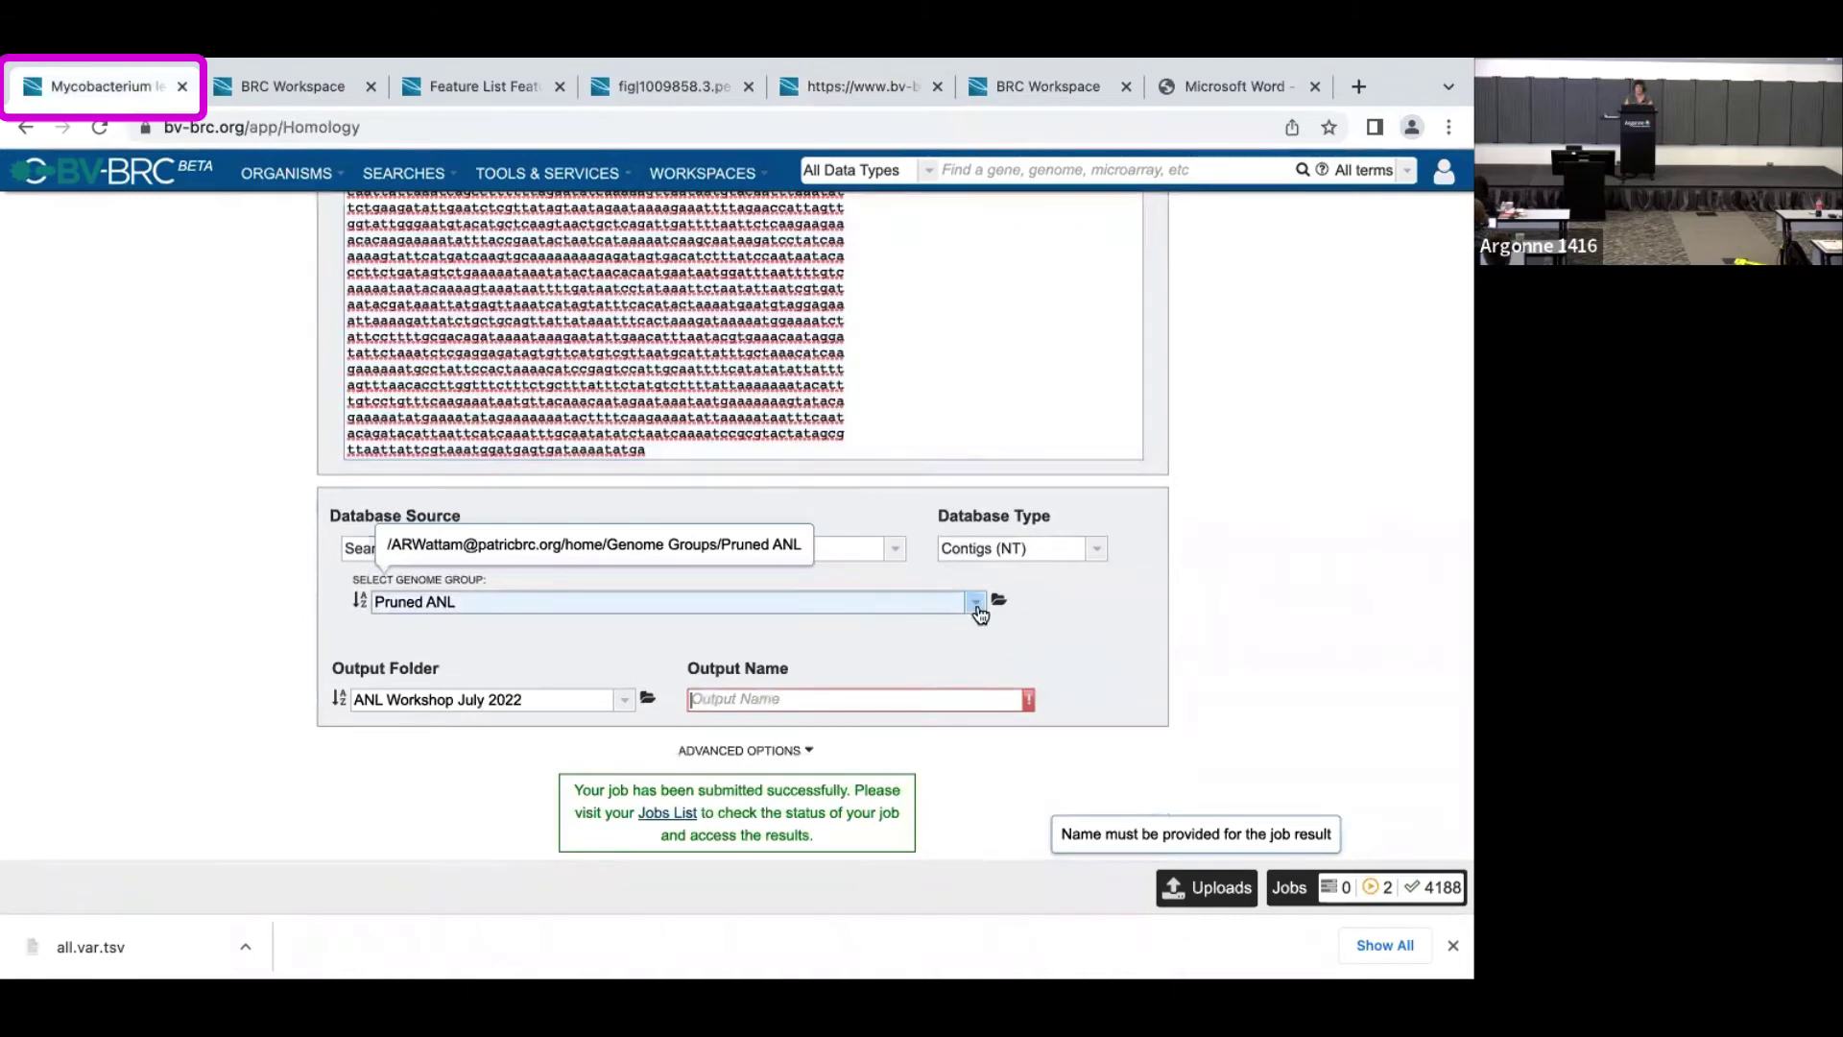
click(897, 549)
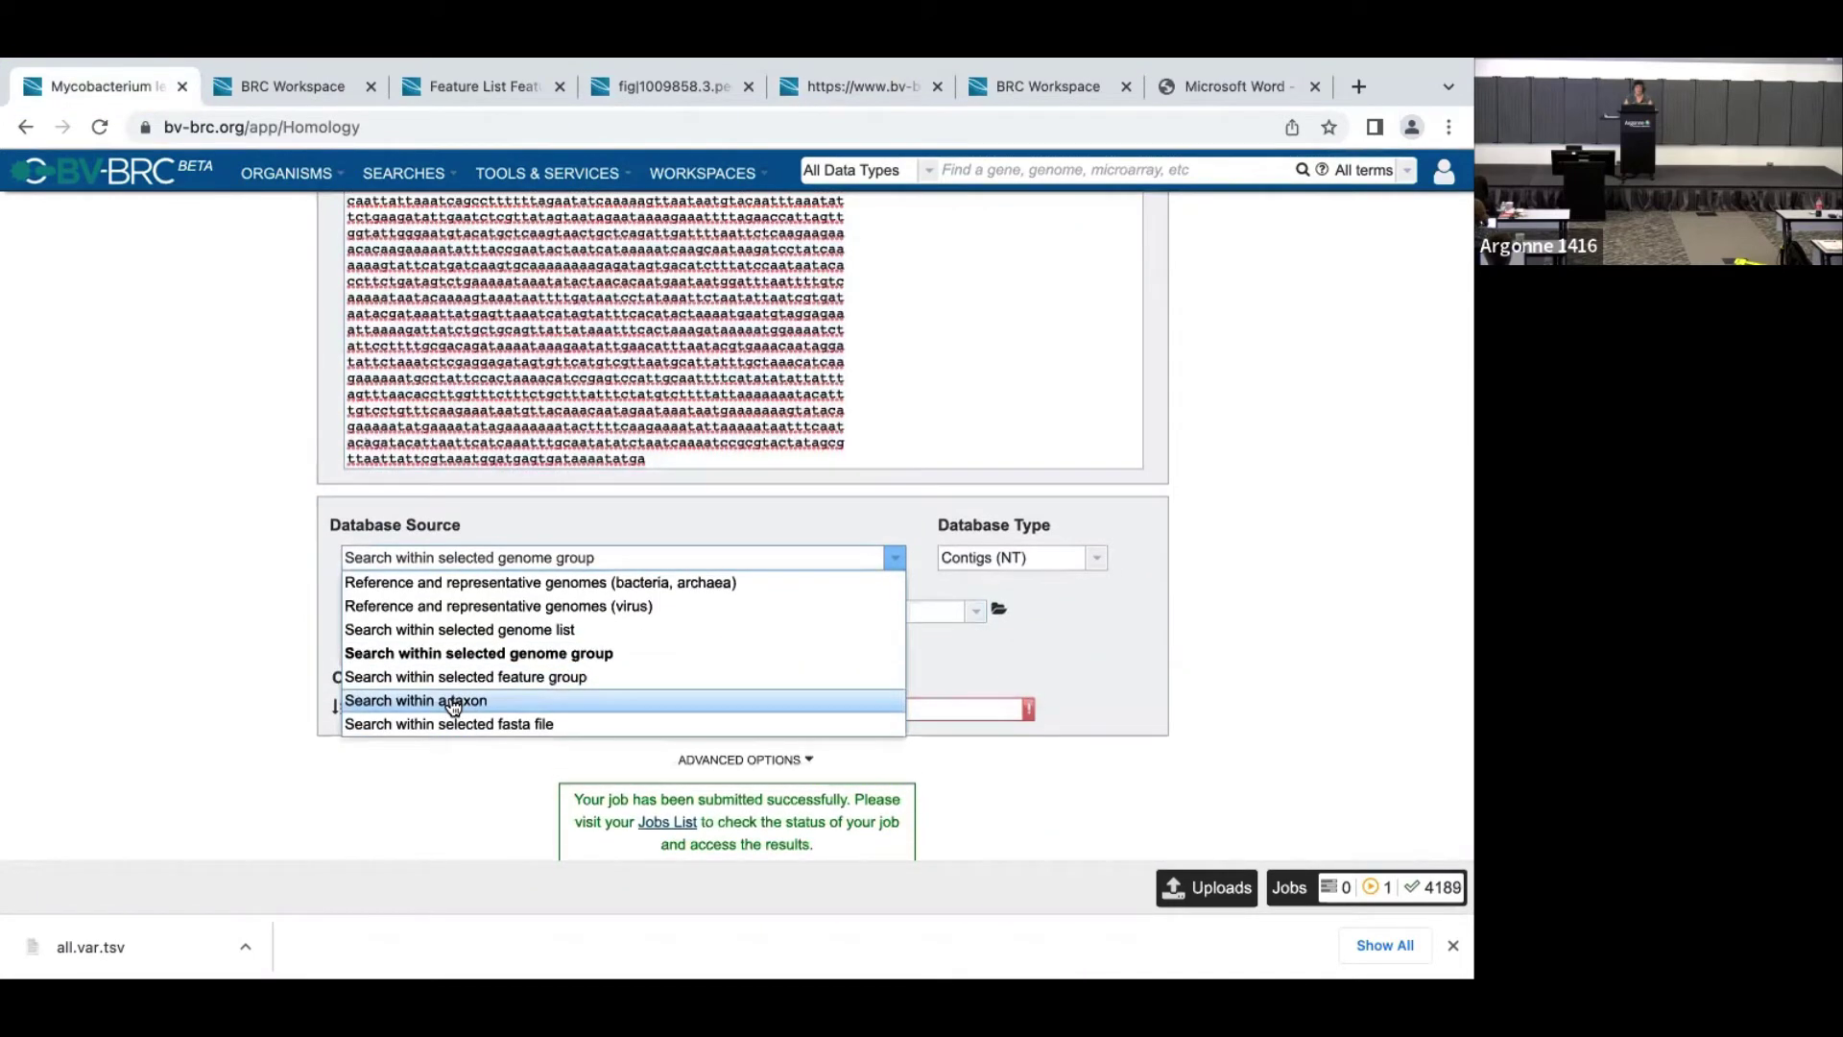
scroll(453, 706, down, 1)
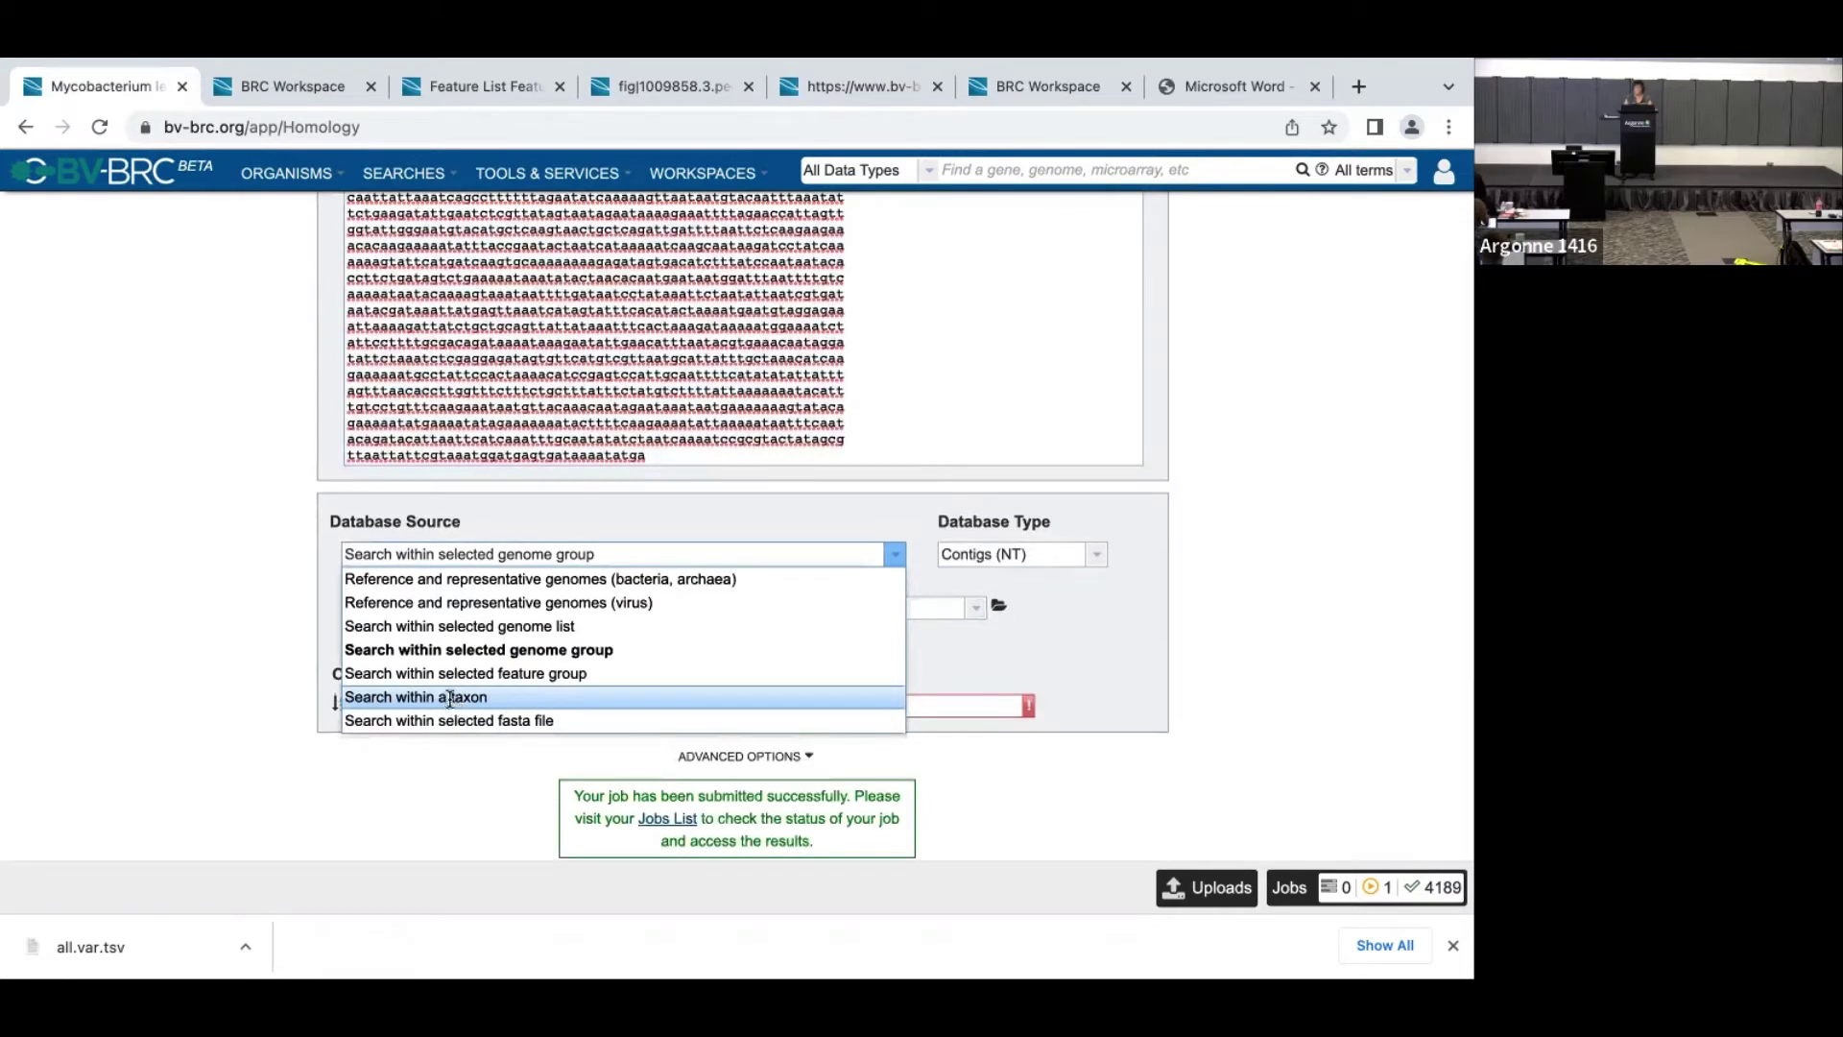
click(452, 704)
scroll(449, 699, up, 1)
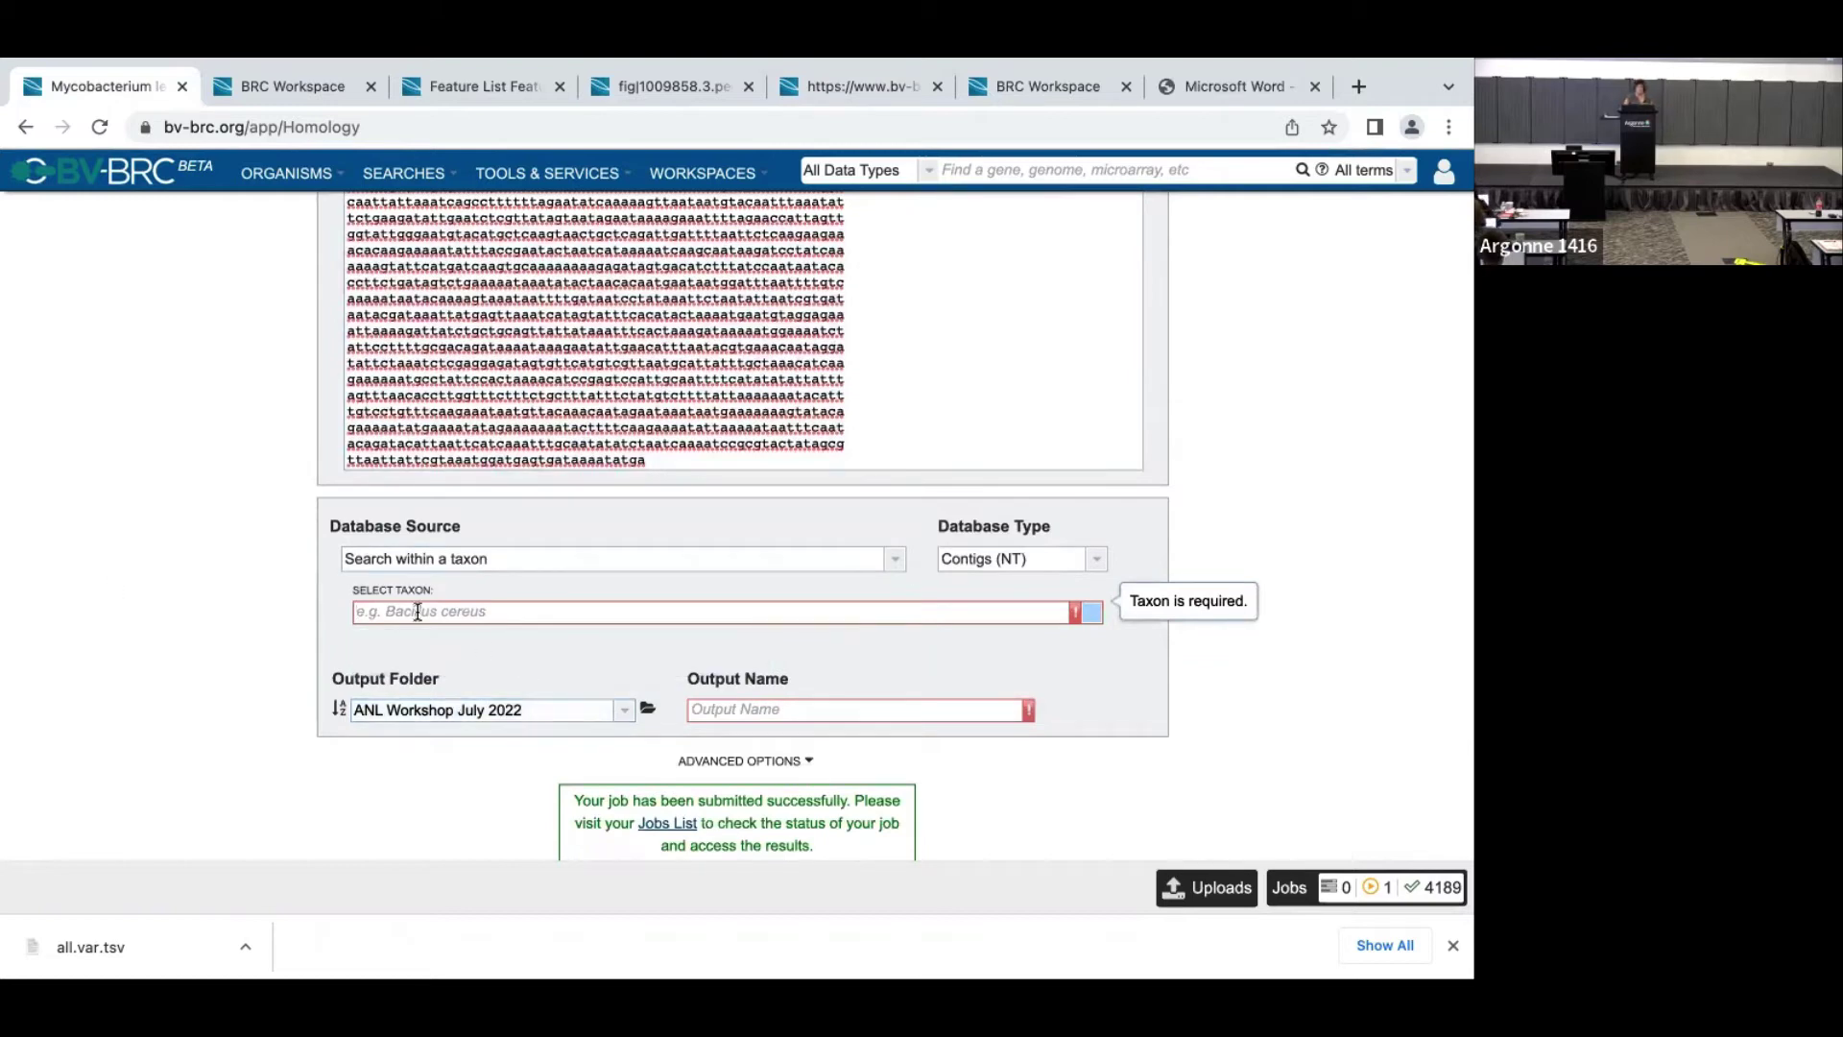
text(Bu)
text(chnera)
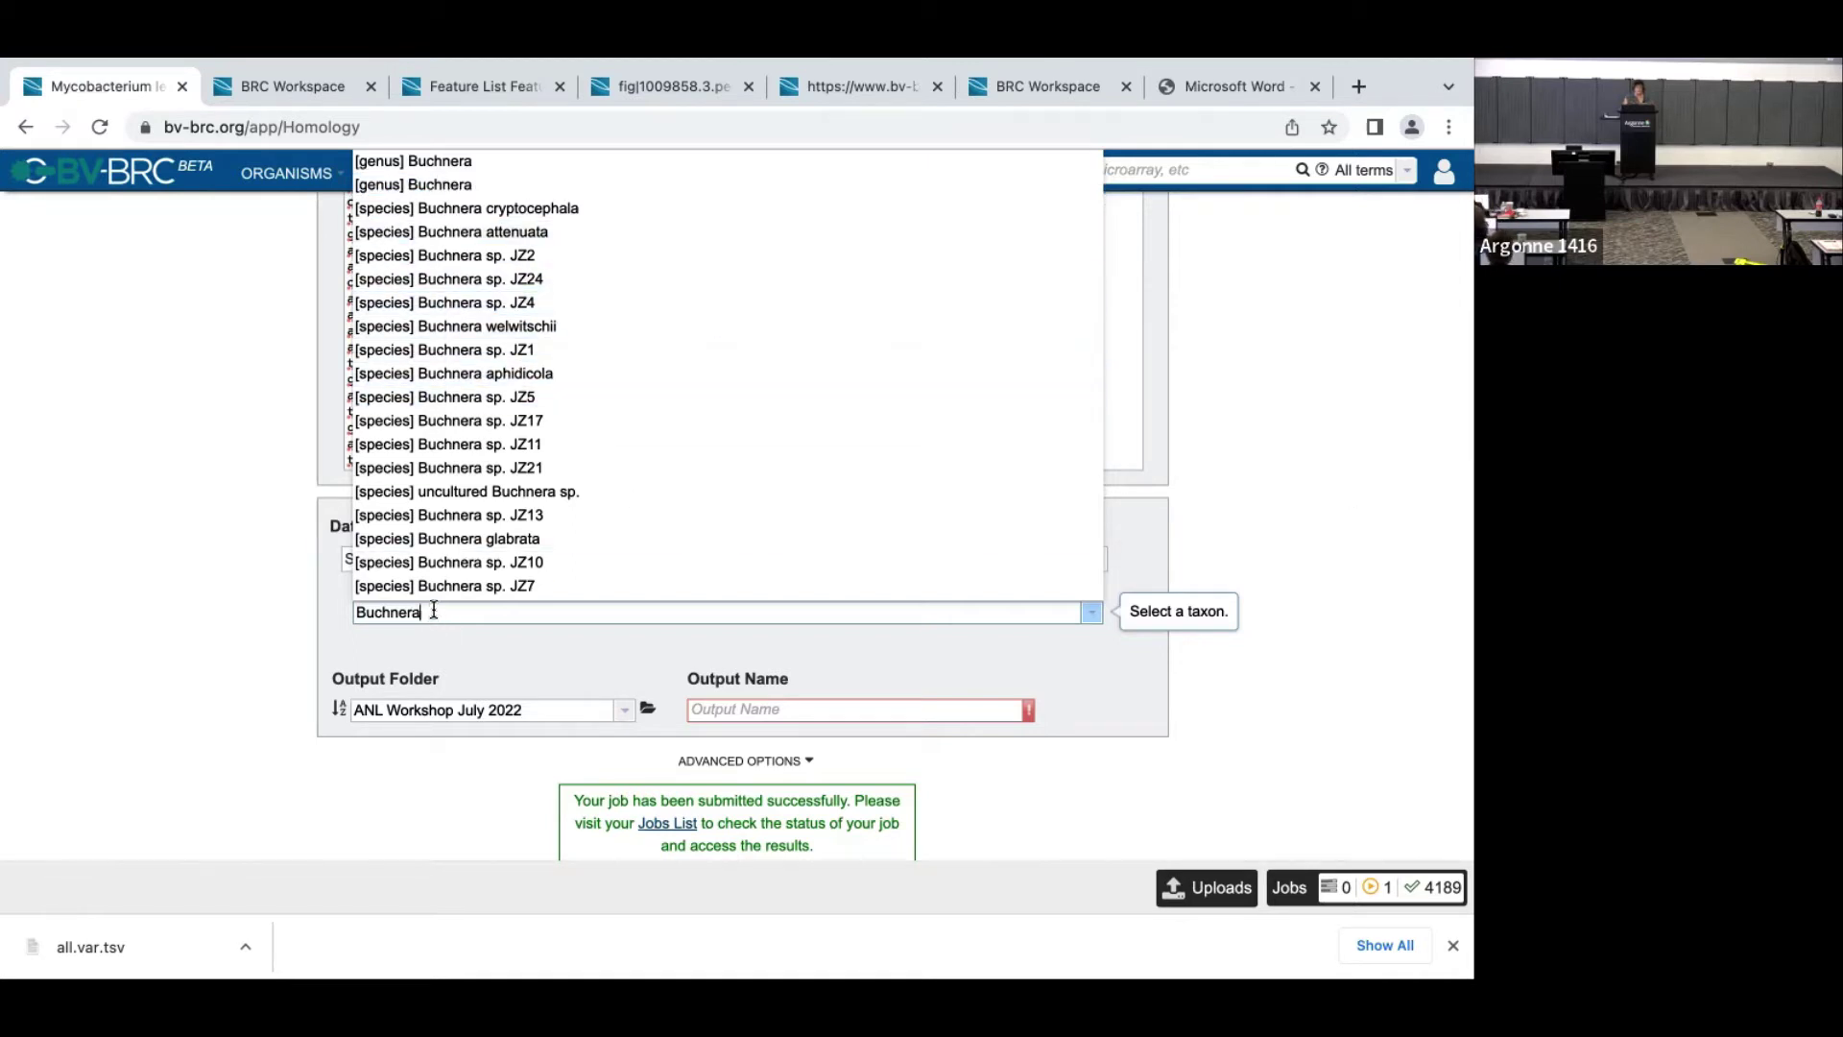
text(aph)
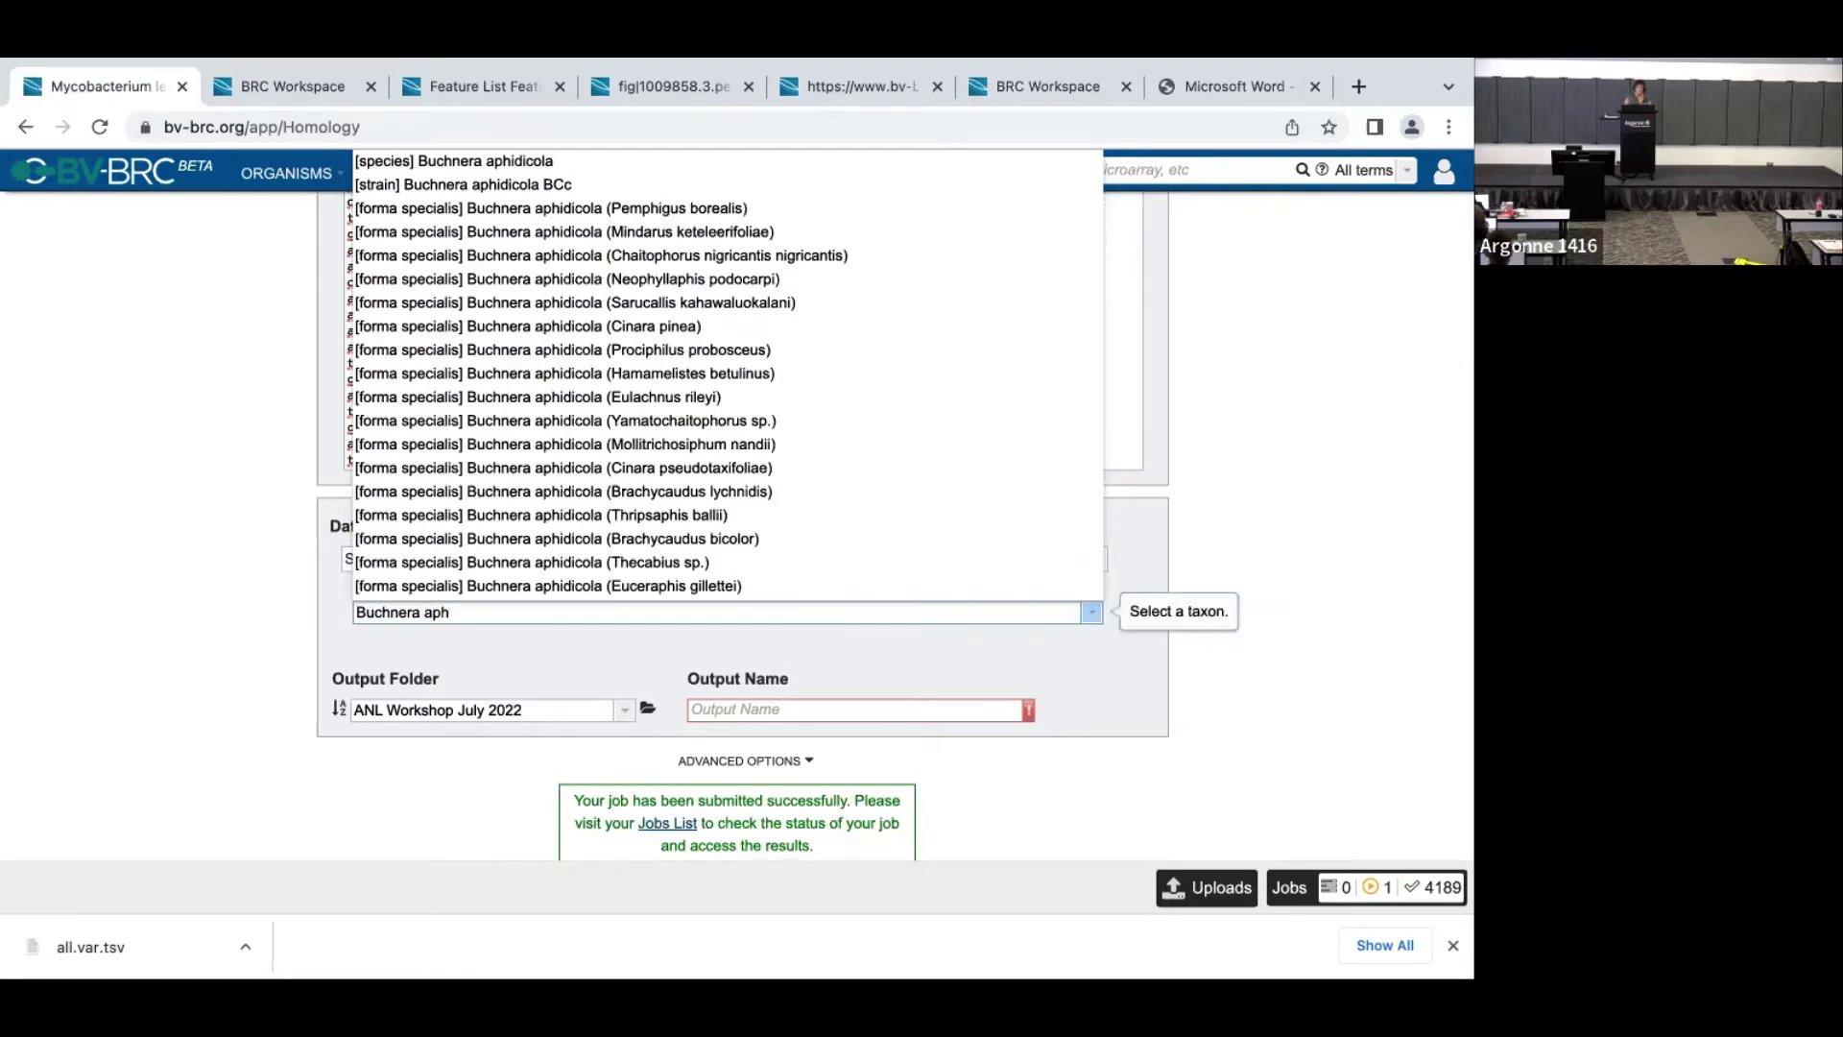
click(453, 160)
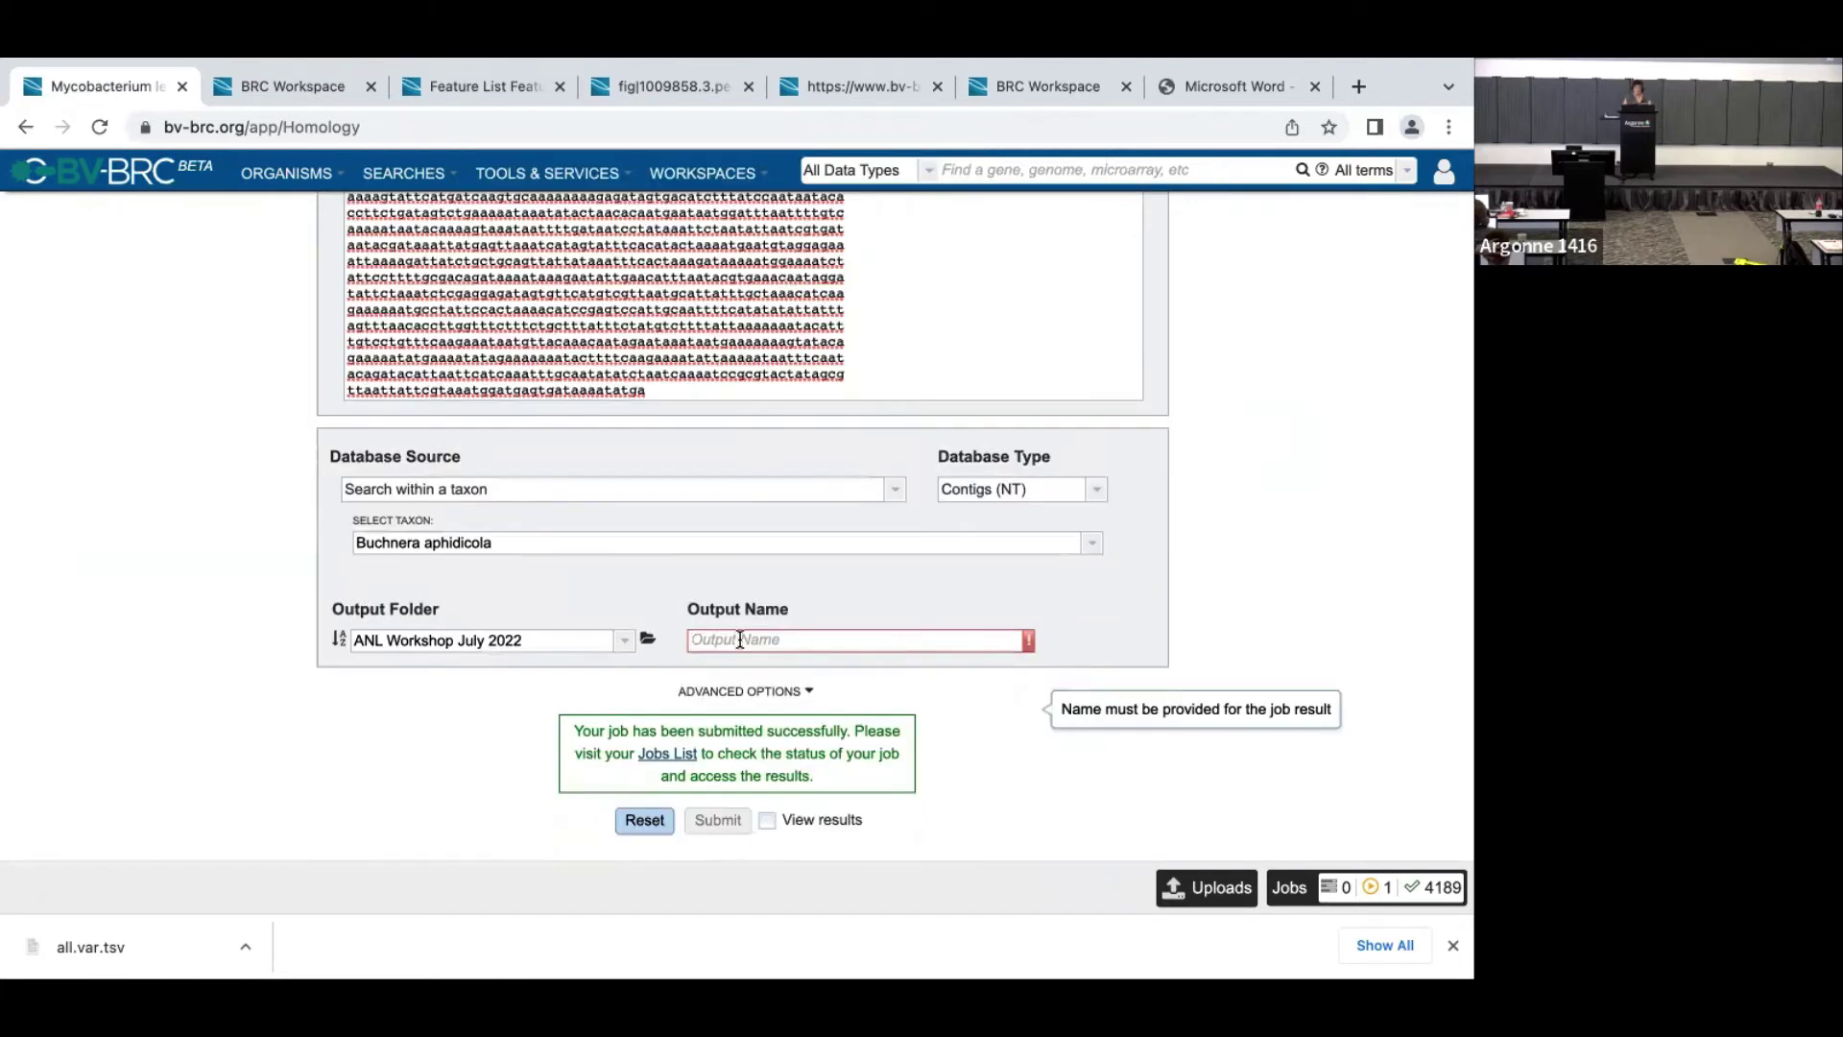
- Name the output "BLASTN Buchnera v Buchnera aphidicola" and submit this second BLAST job
click(740, 639)
text(BLAST)
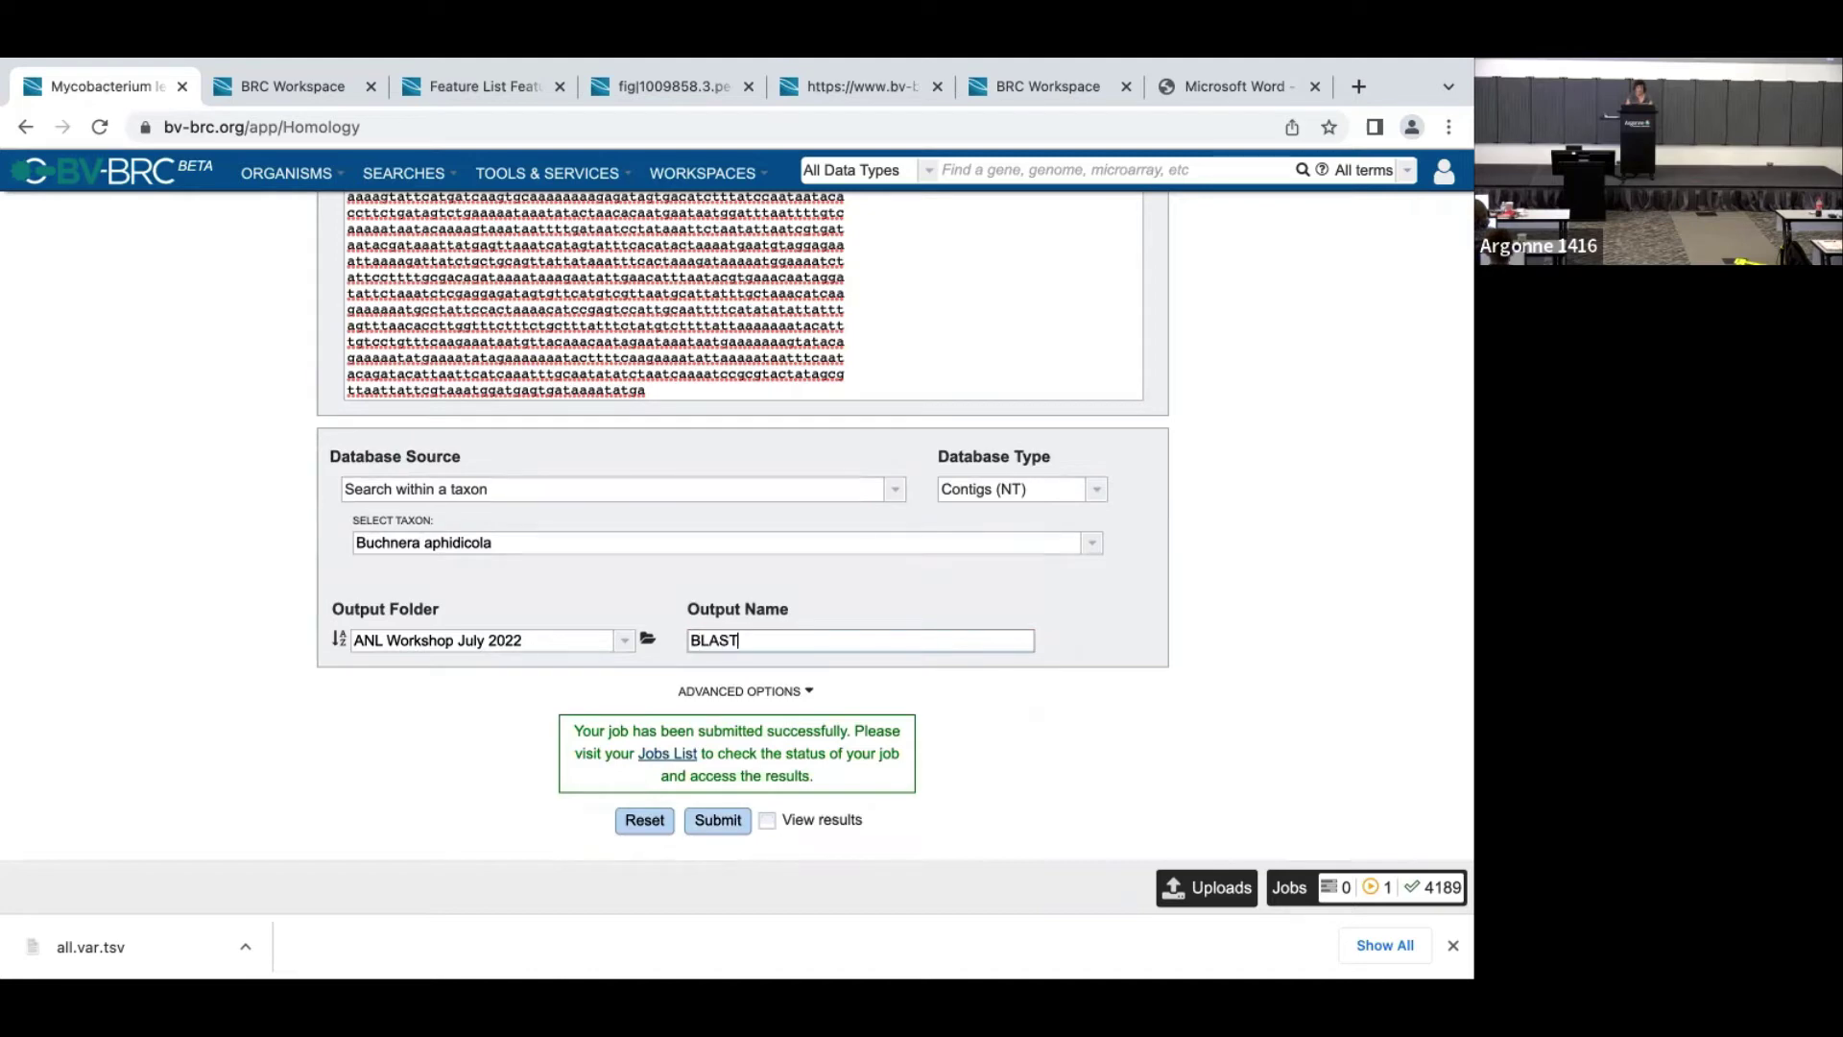
text(N Buchnera v Buchnera aphid)
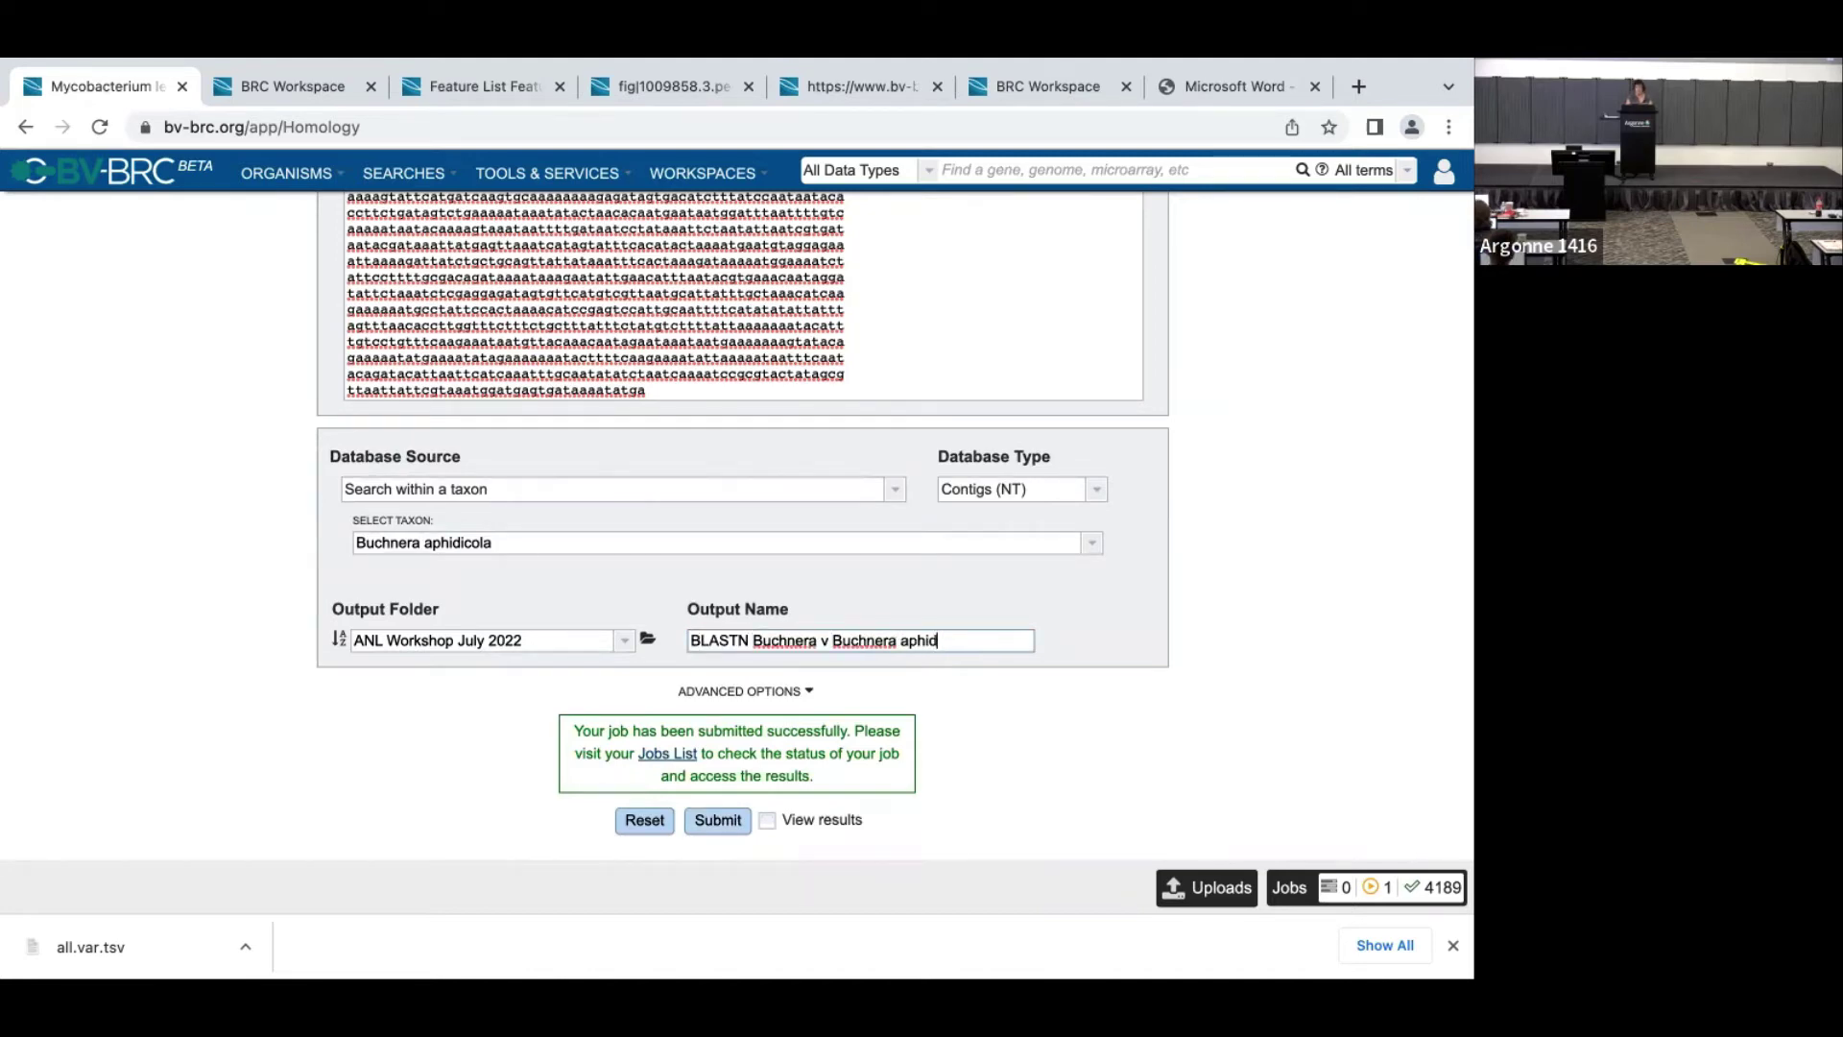
text(icola)
click(720, 822)
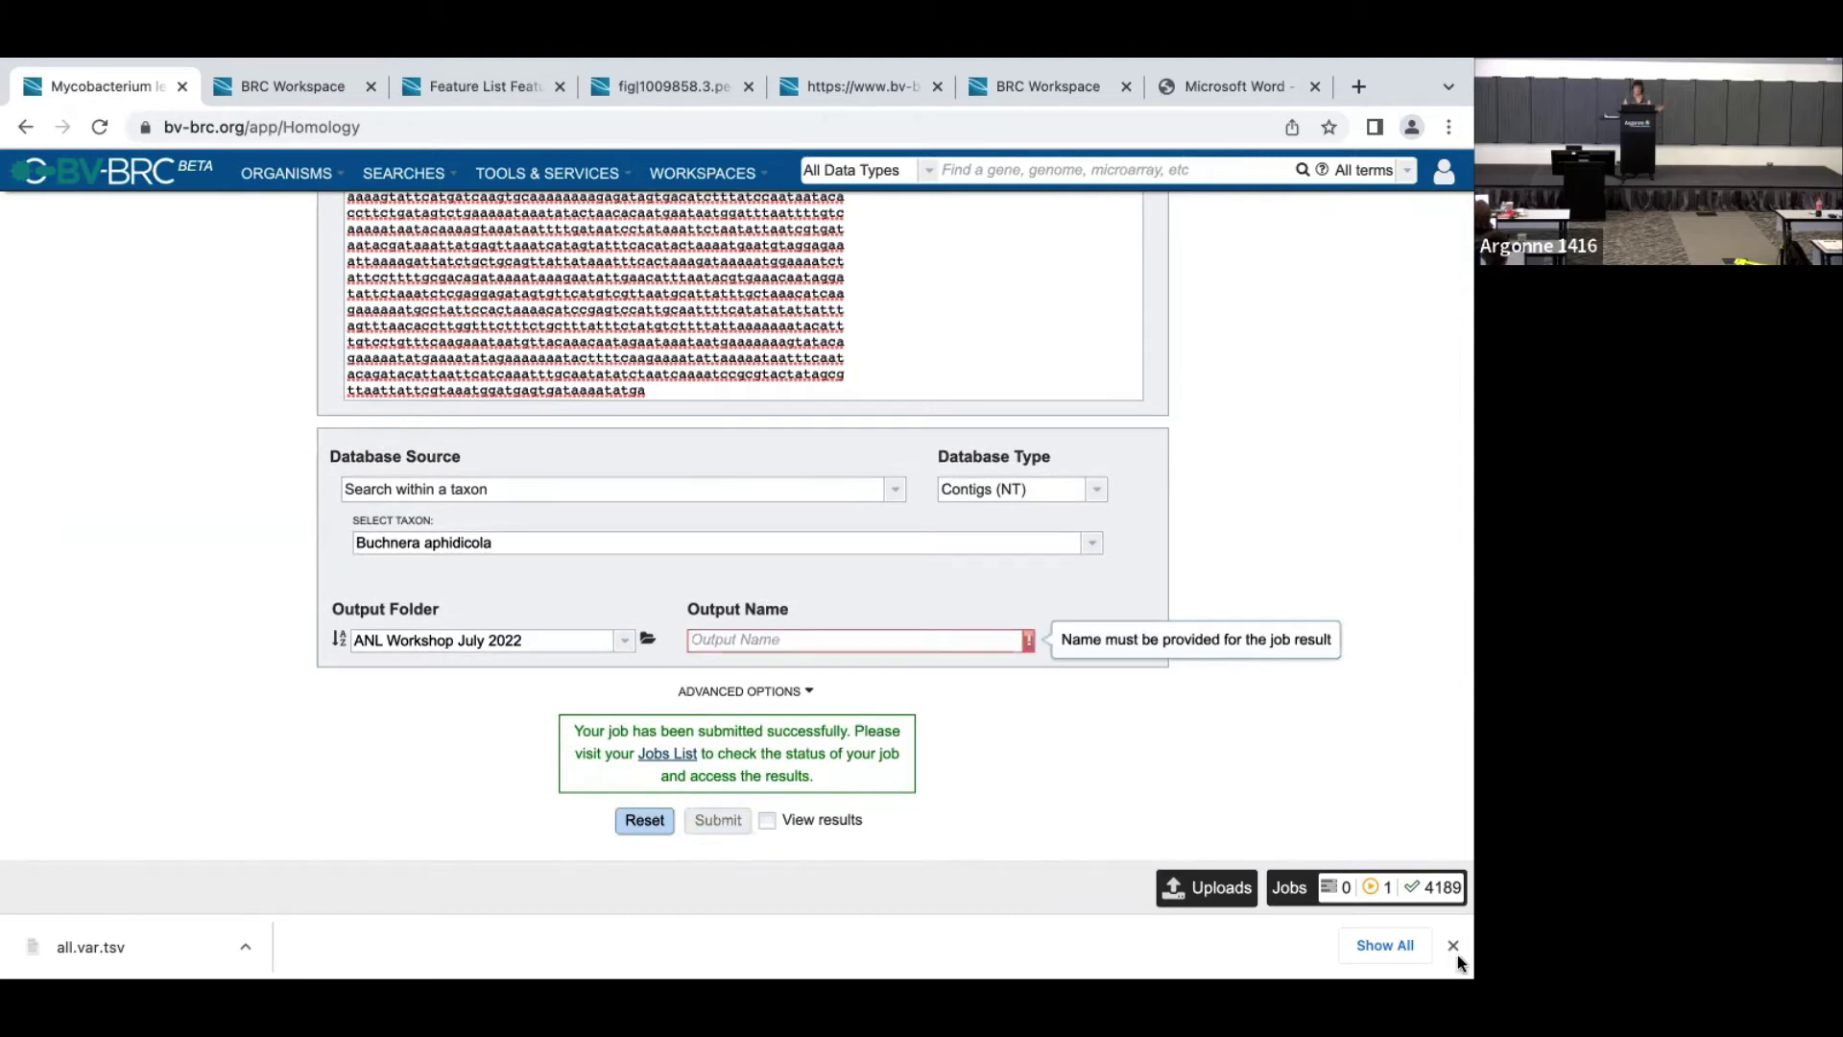
- Open the jobs list and view the BLAST hits of the "BLASTN Buchnera gene v Riesia" job
click(1290, 888)
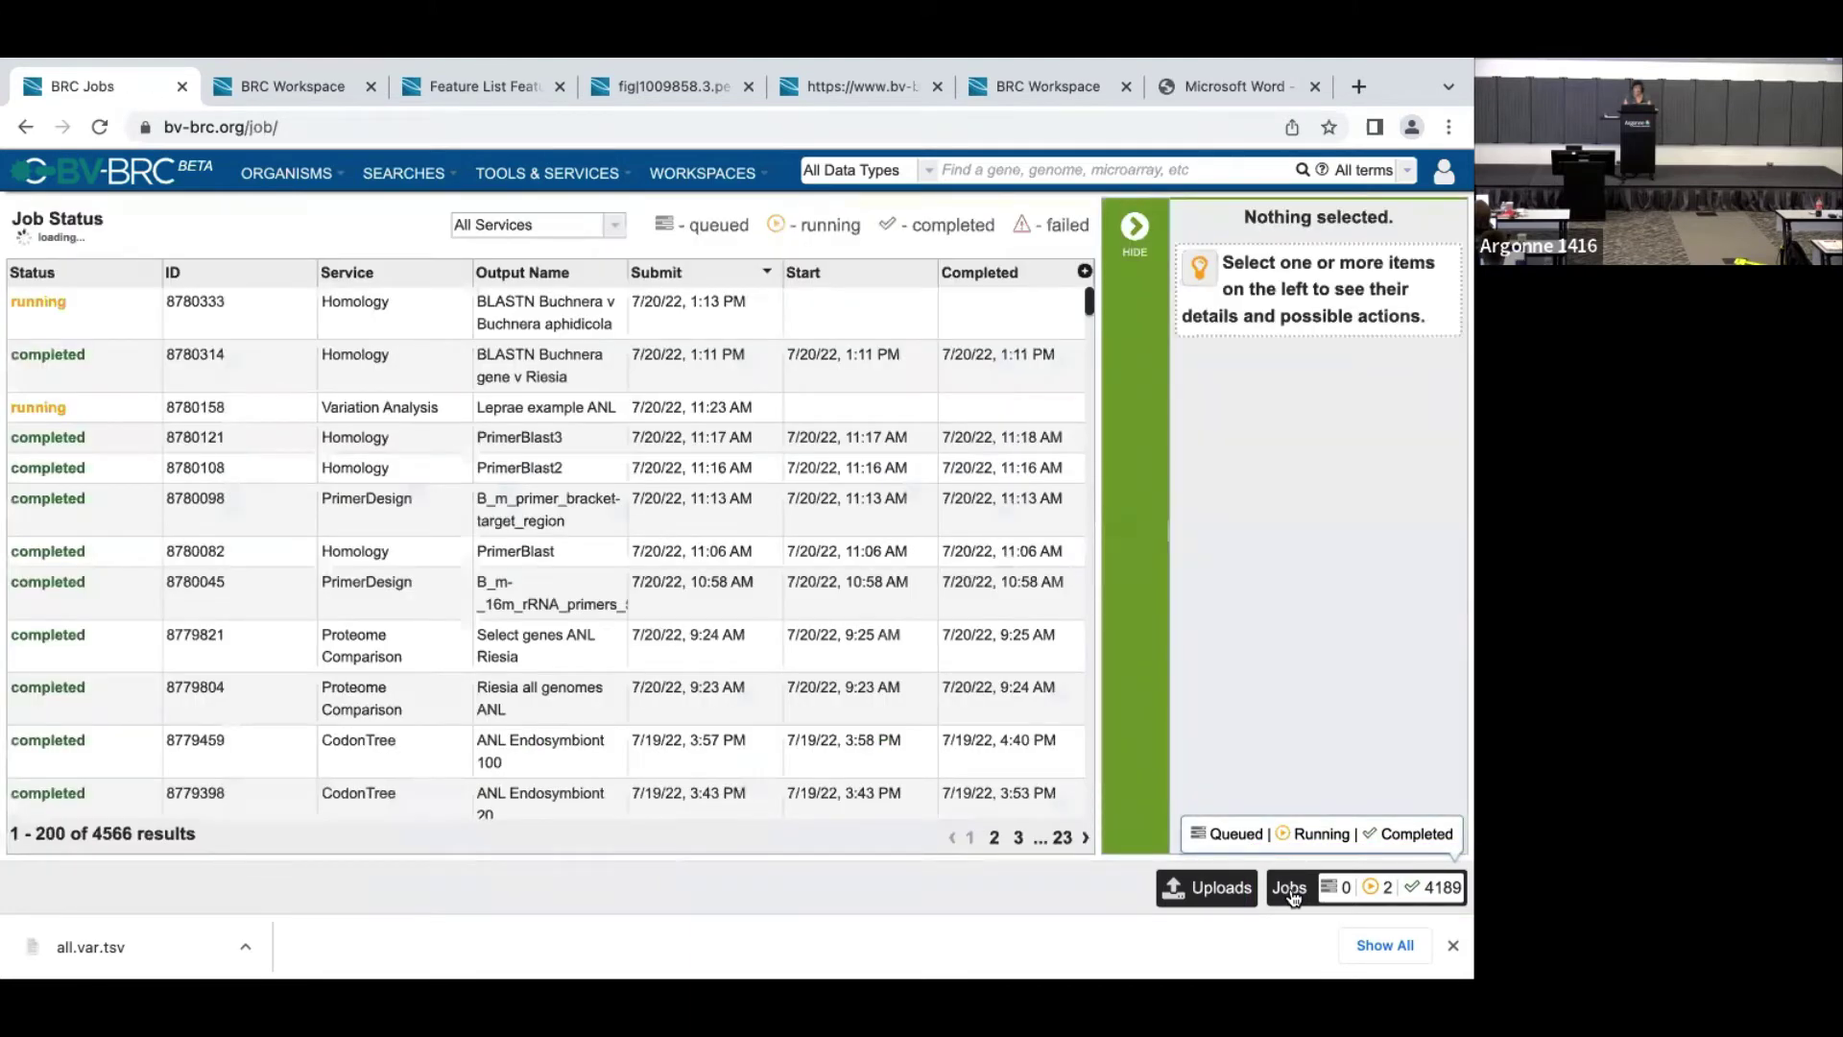
click(573, 363)
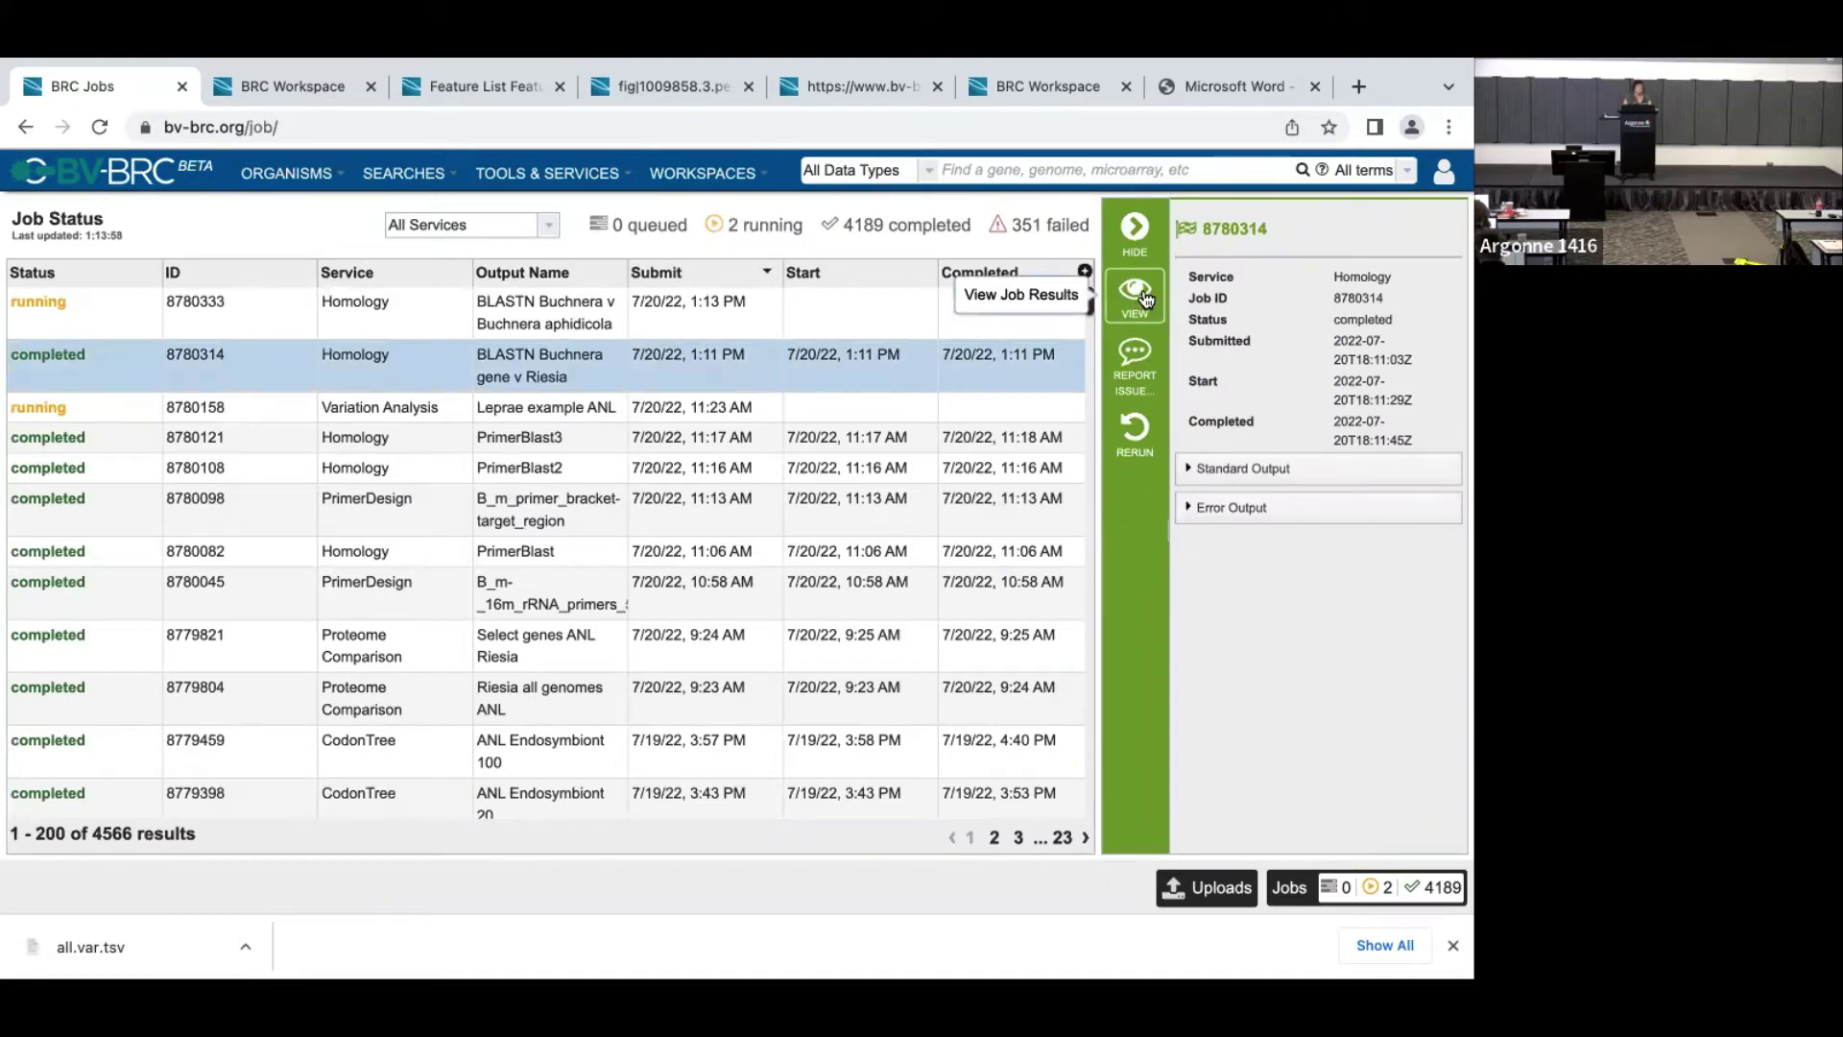
click(1145, 300)
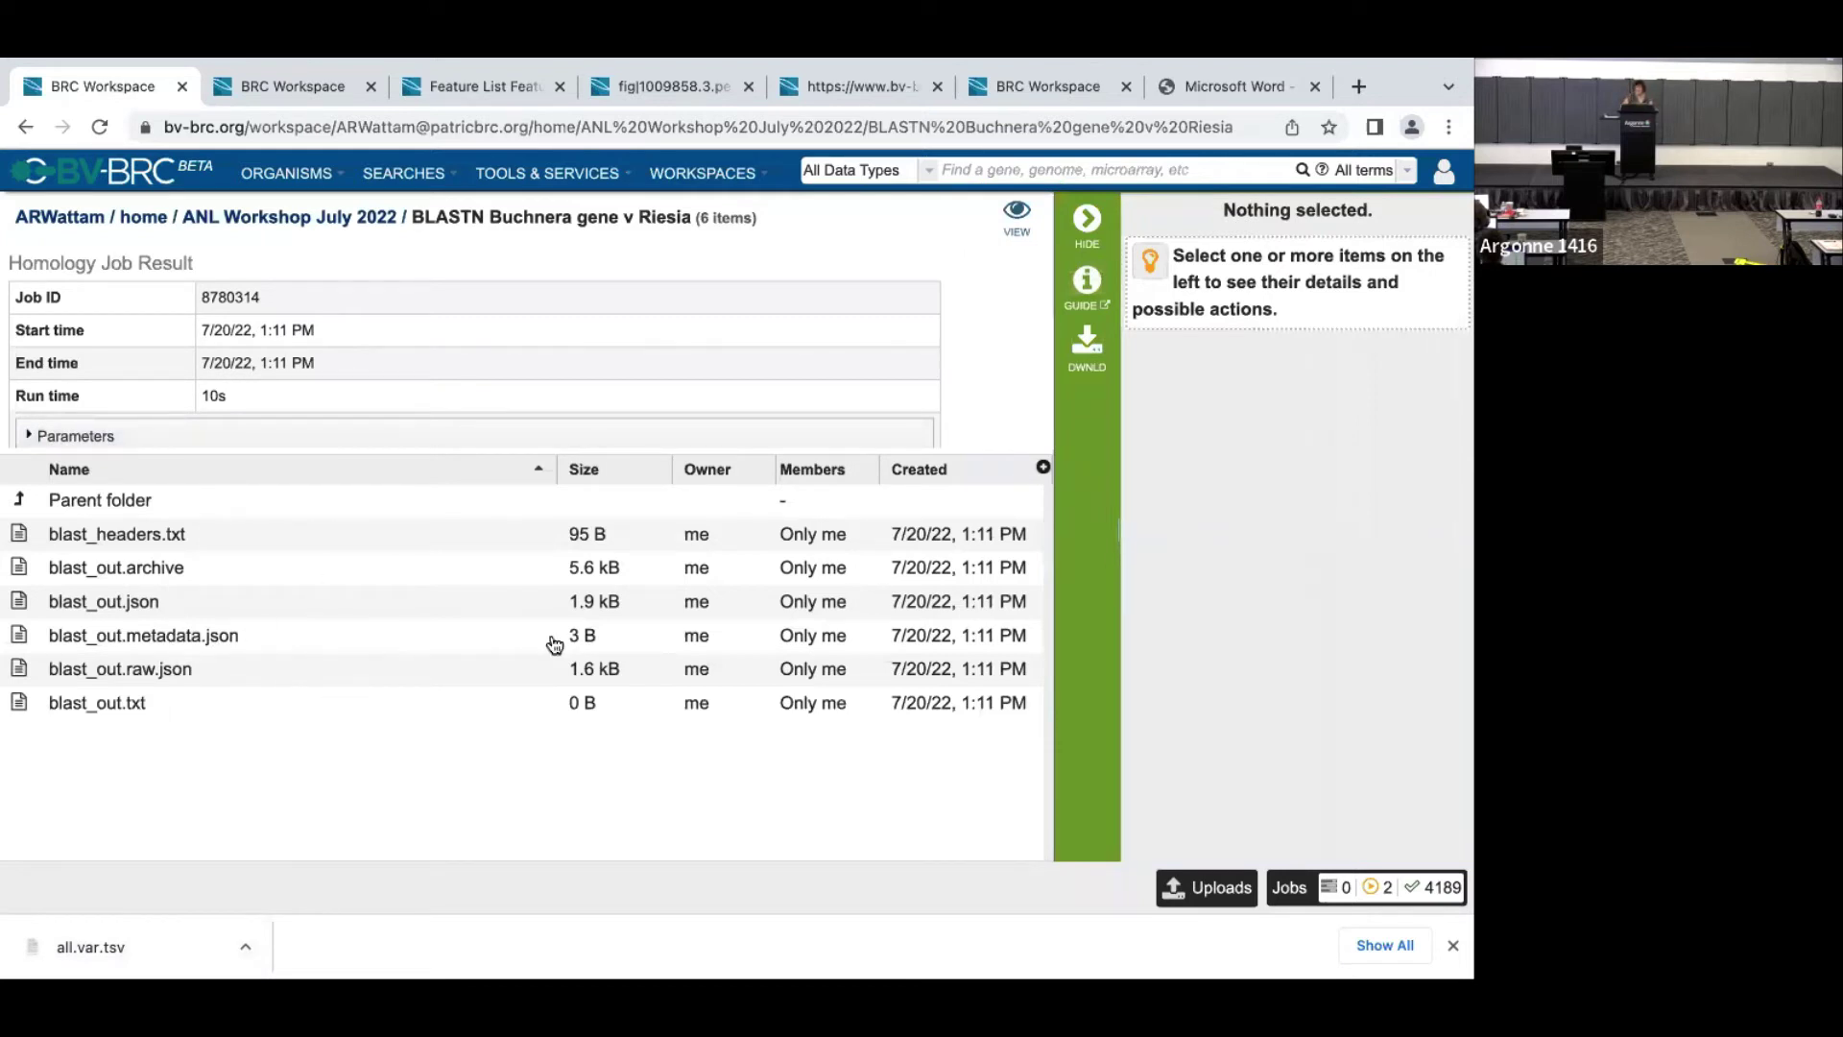
click(1018, 219)
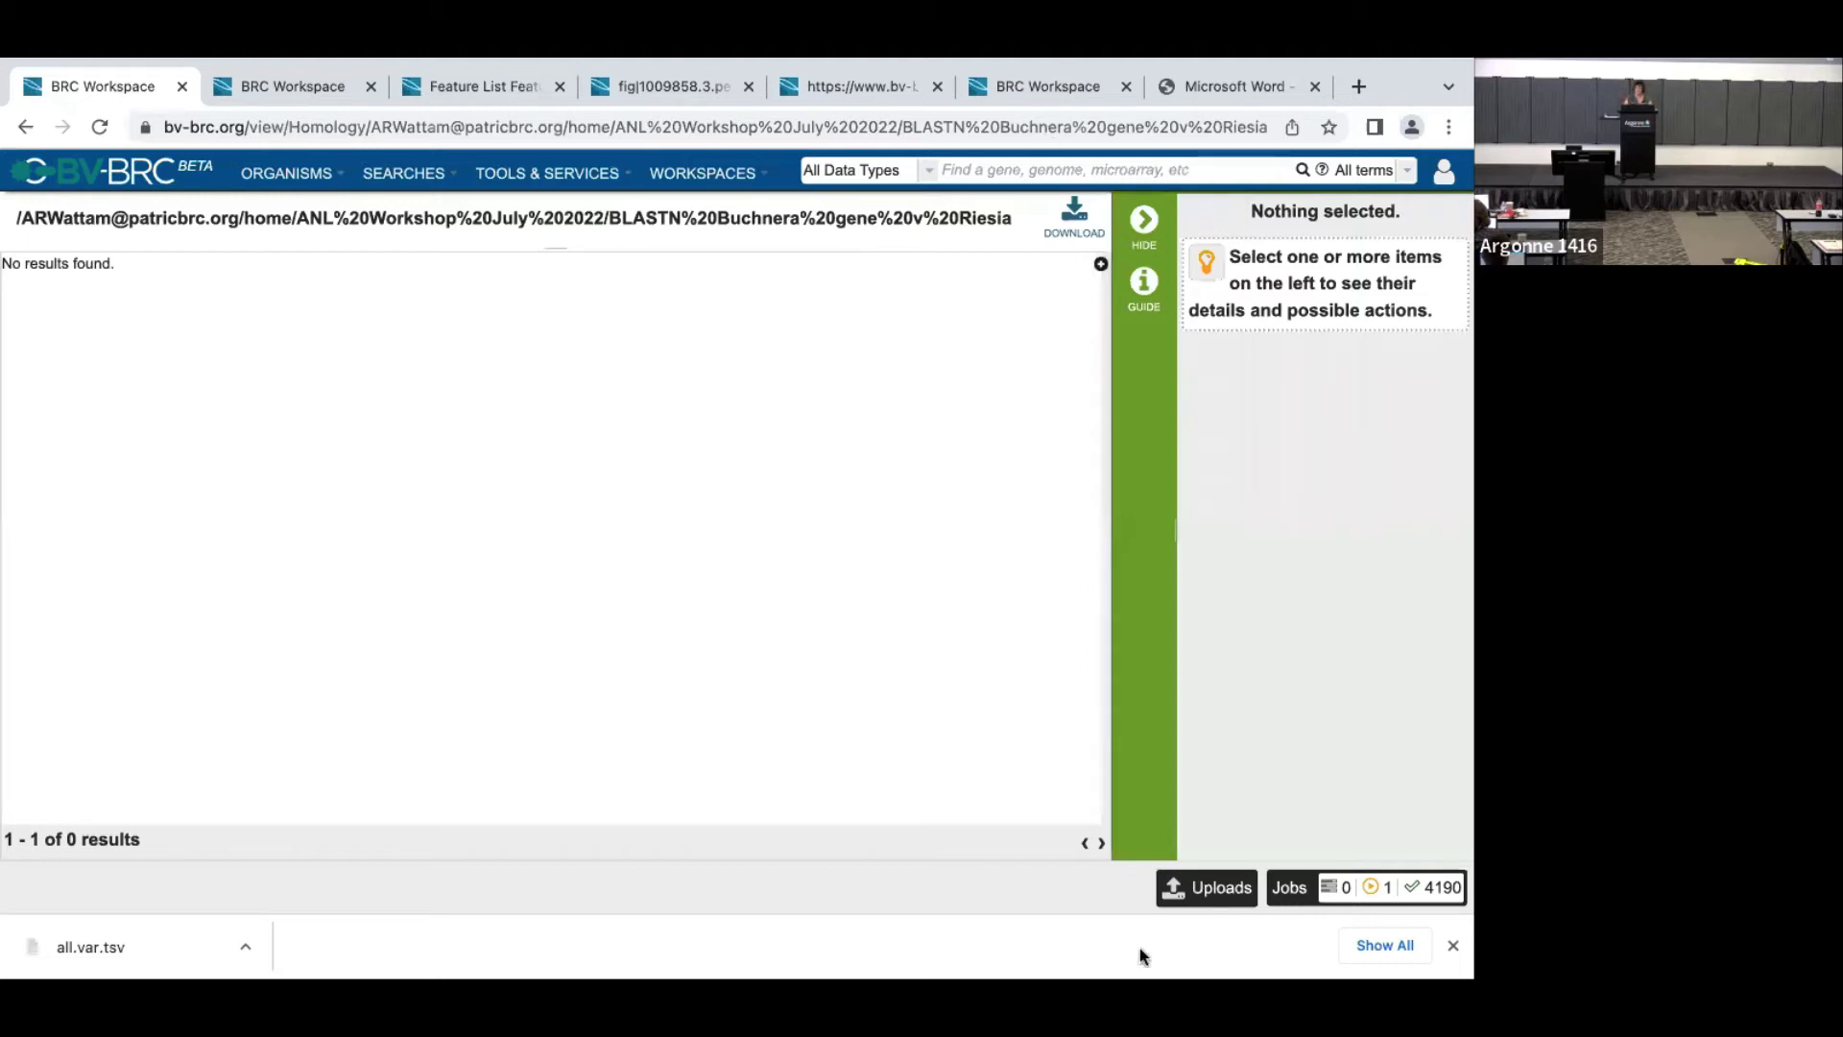
- Return to the jobs list and view the BLAST hits of the "BLASTN Buchnera v Buchnera aphidicola" job
click(1291, 888)
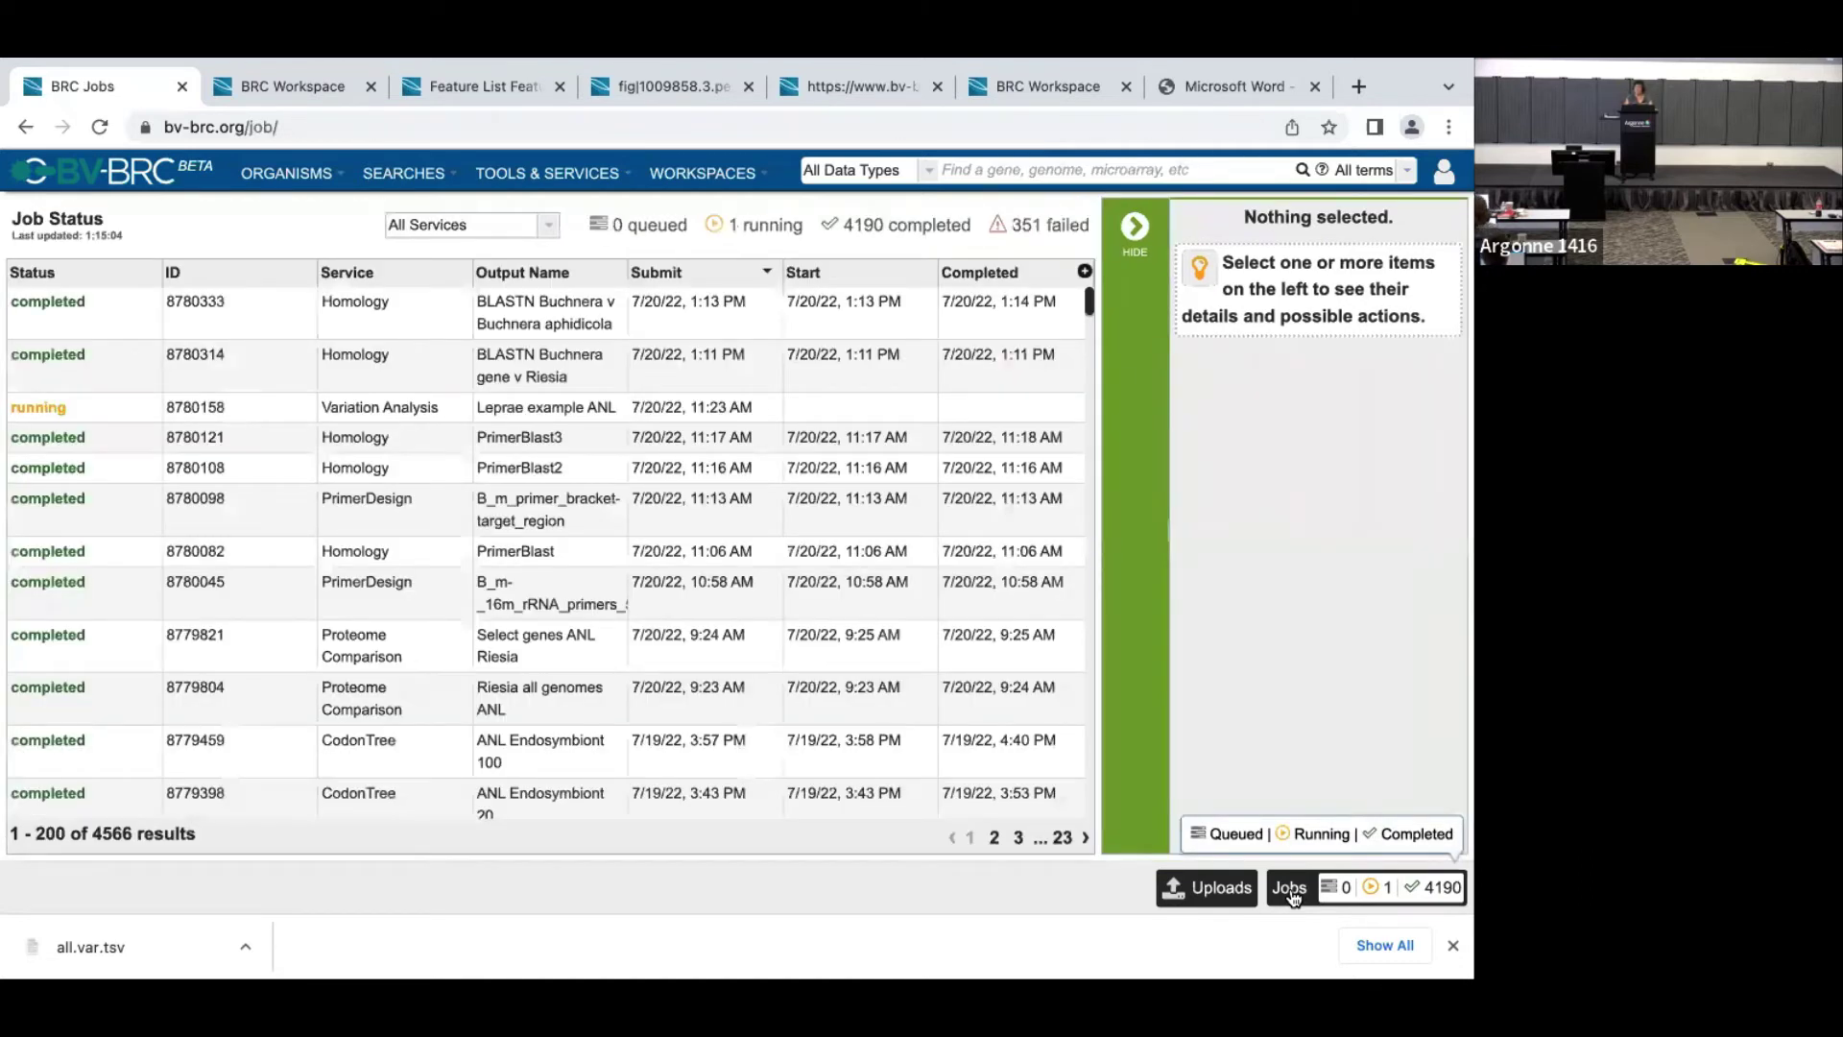
click(544, 314)
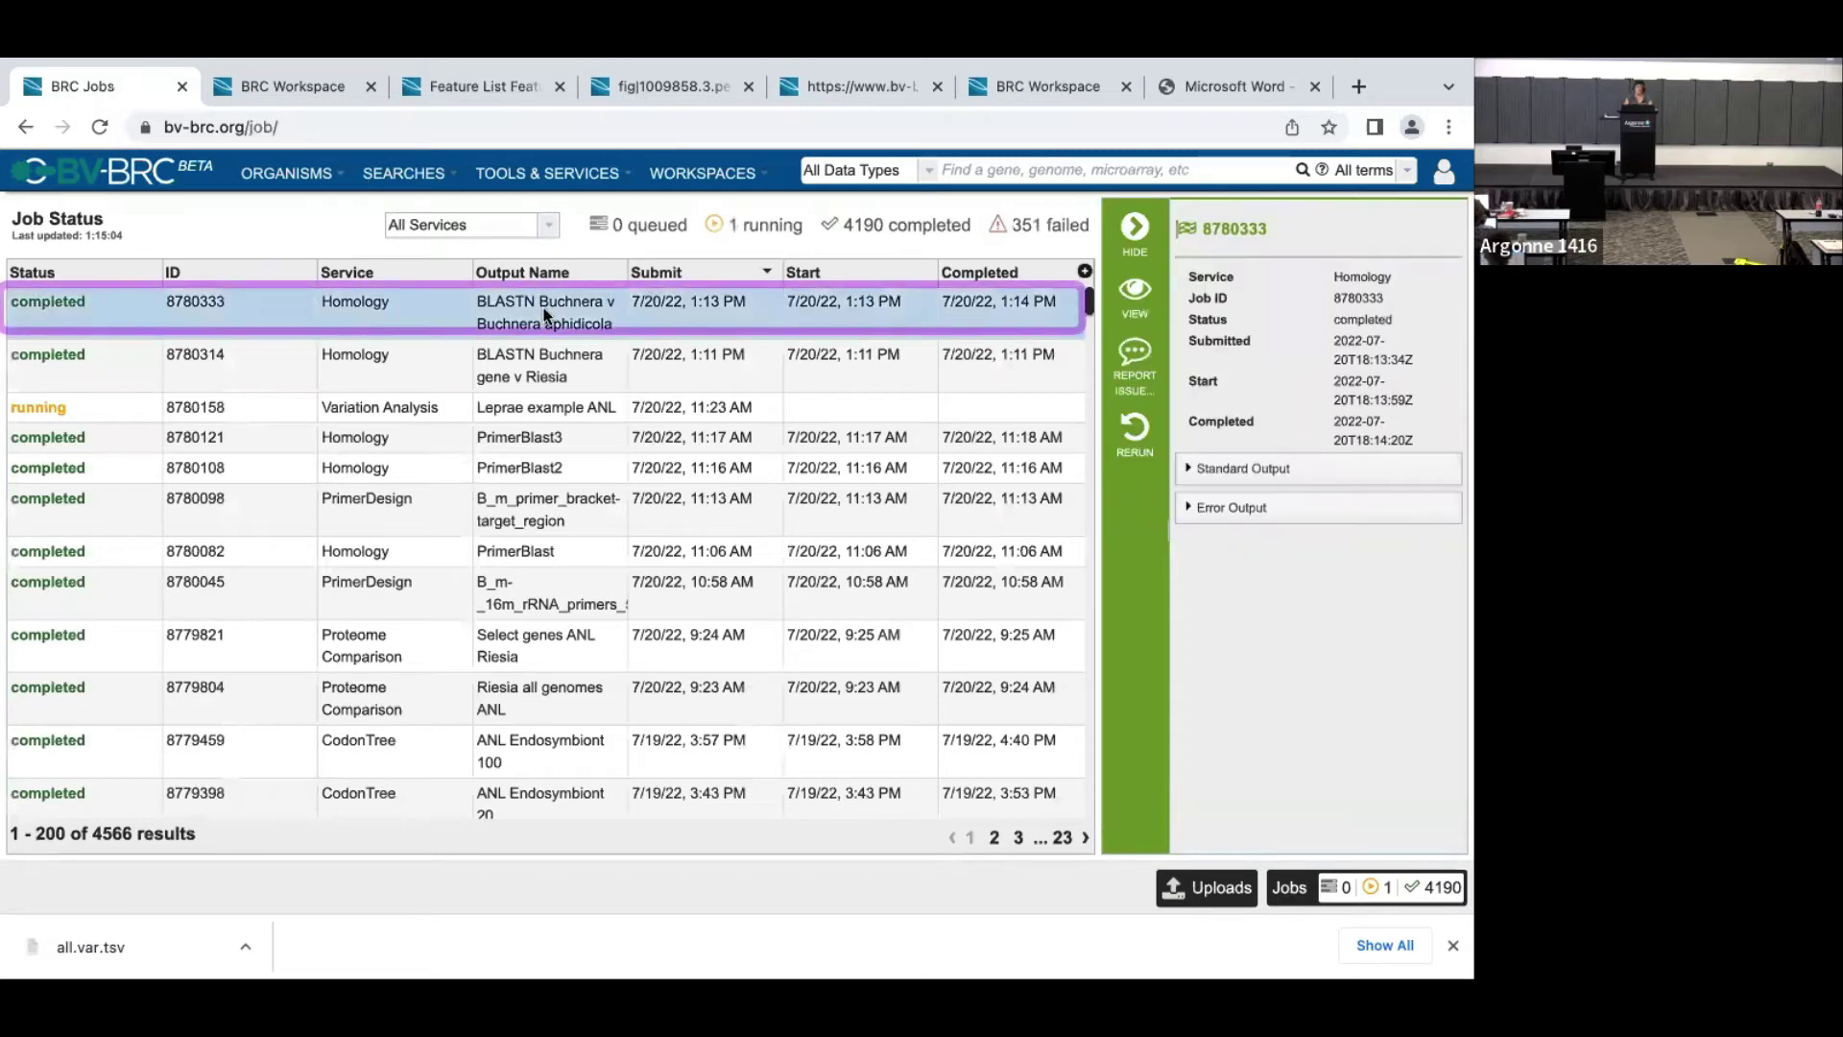
click(1149, 295)
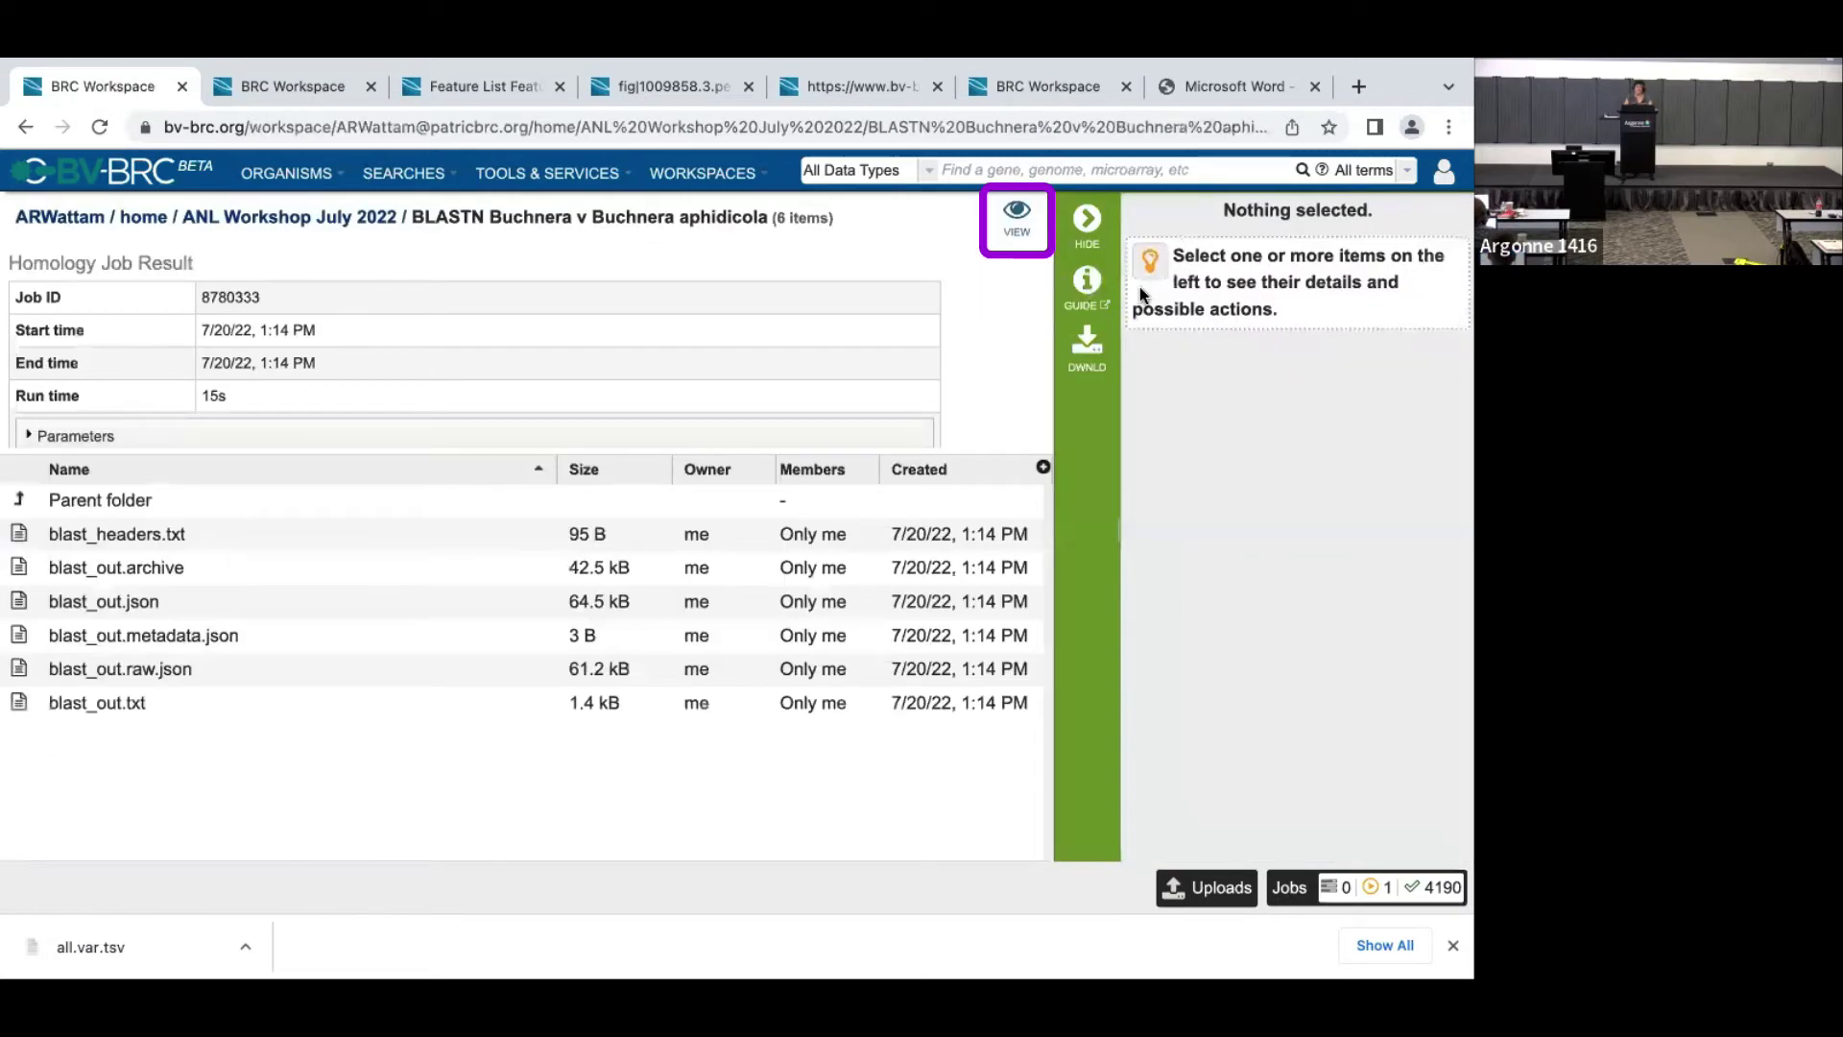
click(1022, 219)
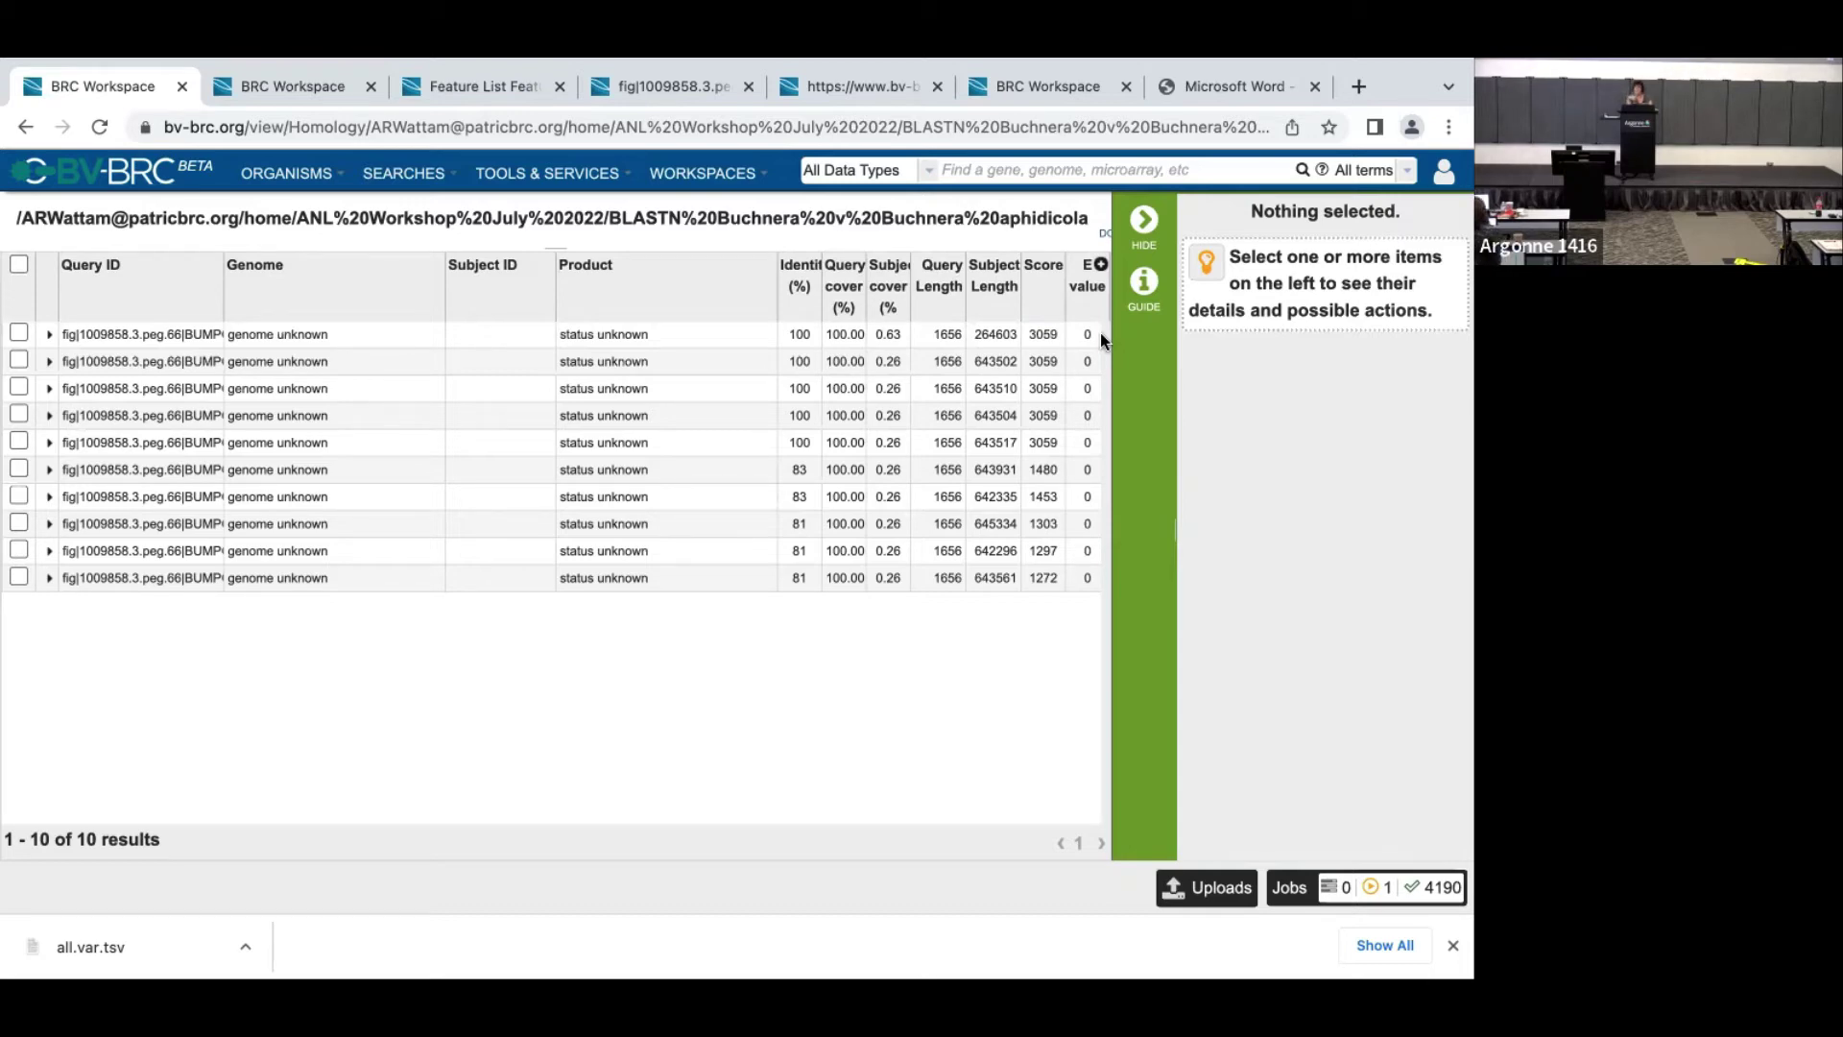
- Expand the first BLAST hit and examine its query-to-subject alignment through to the end
click(49, 335)
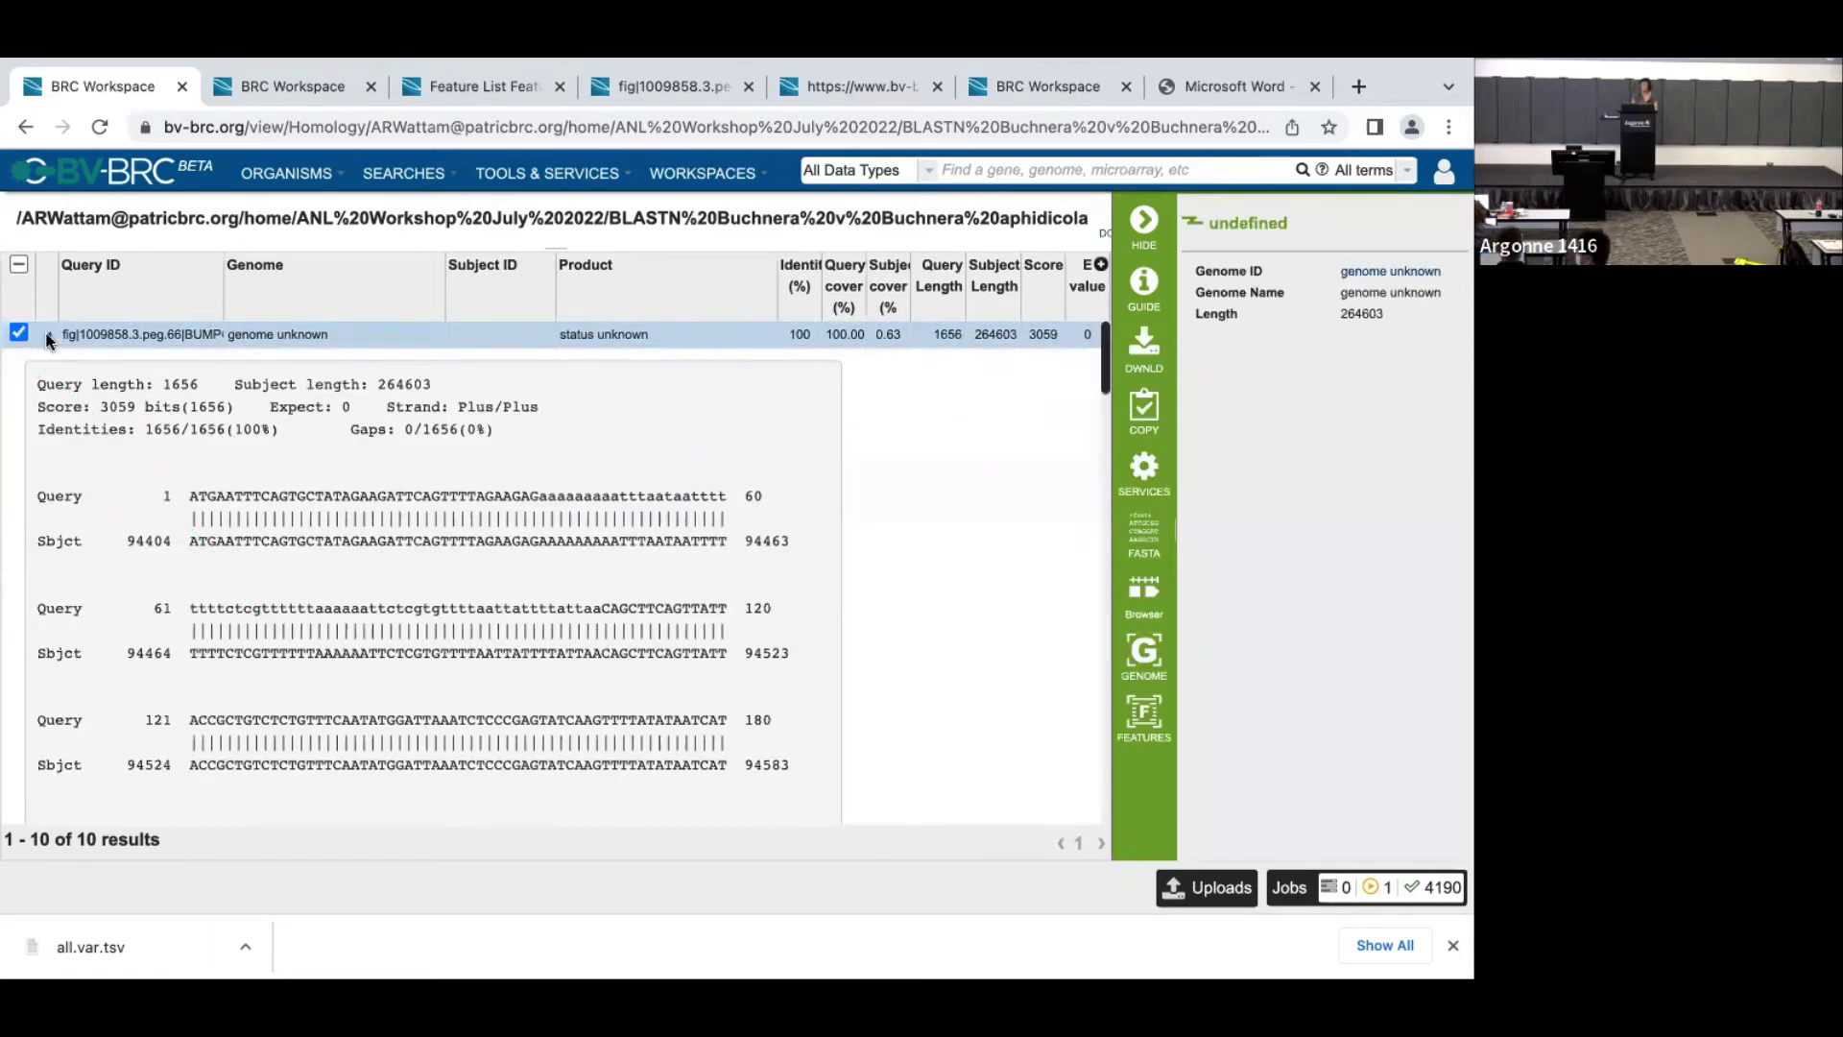
scroll(470, 568, down, 10)
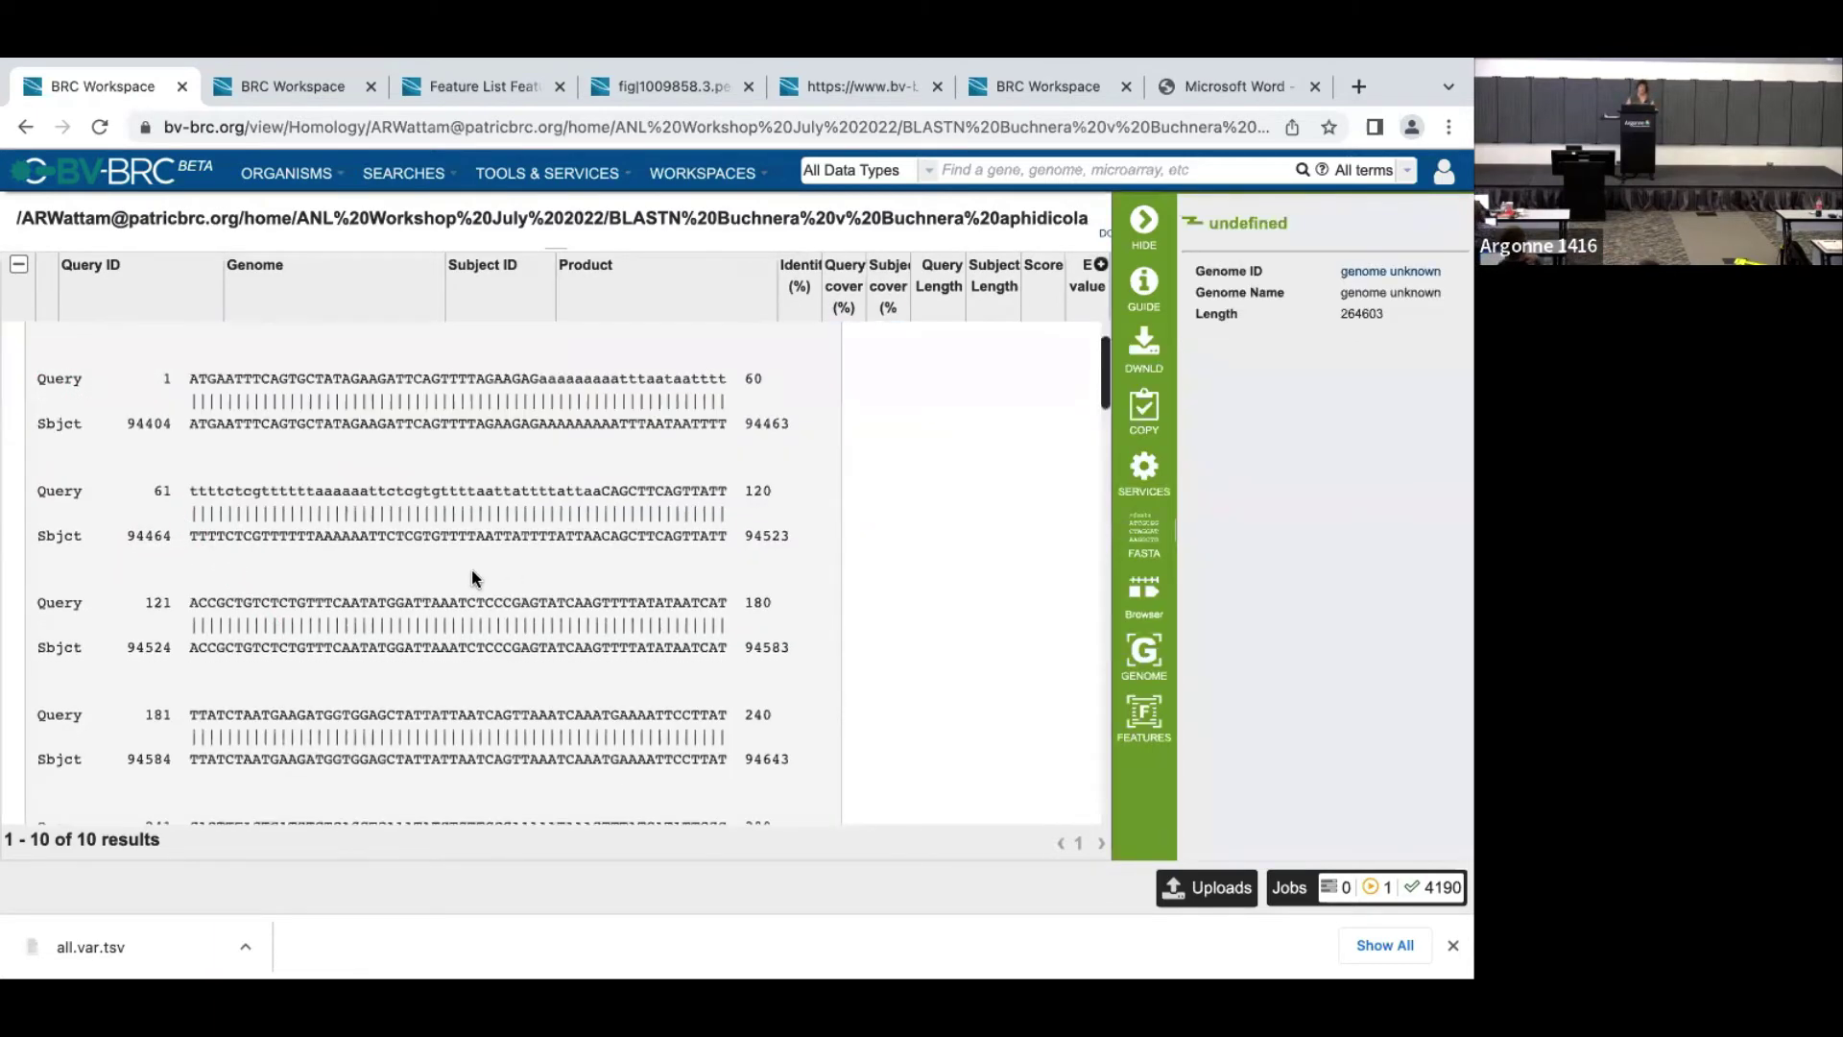
scroll(471, 575, down, 15)
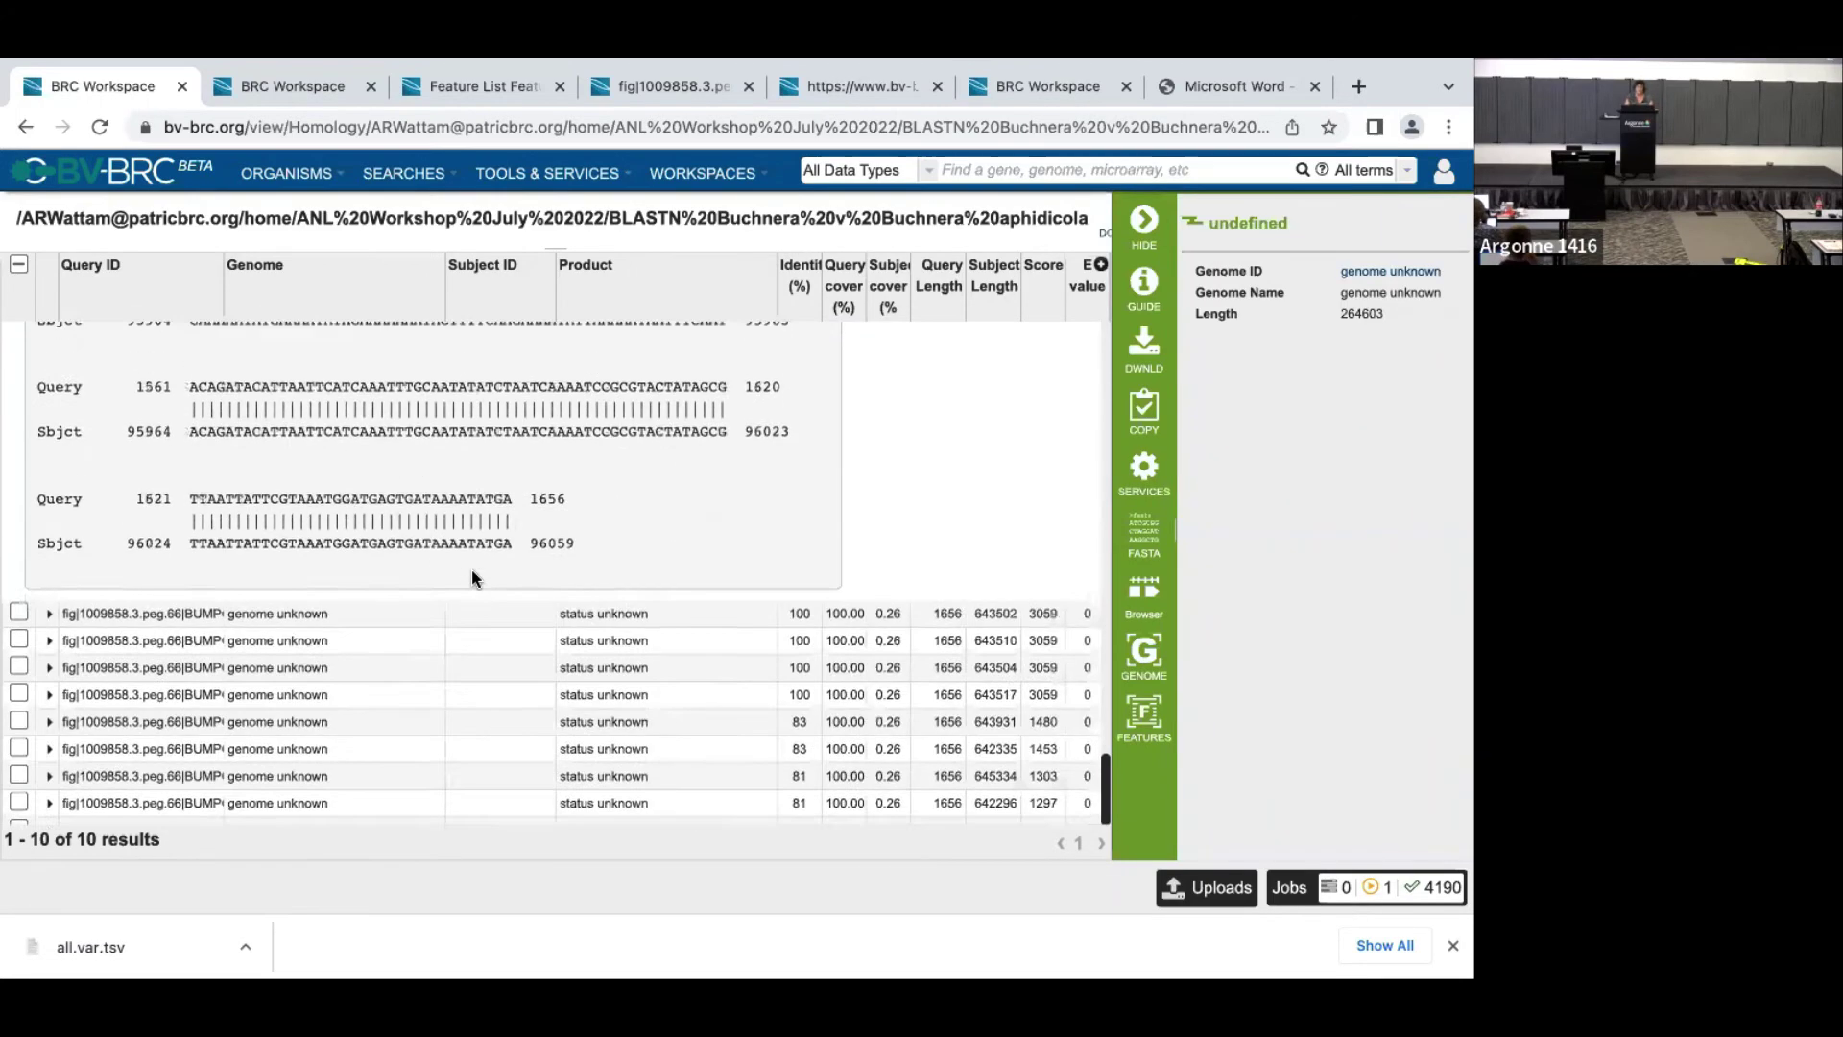
- Return to the feature page of fig|1009858.3.peg.66, open its amino acid sequence as FASTA, and copy the whole record
scroll(472, 575, up, 5)
scroll(472, 574, up, 15)
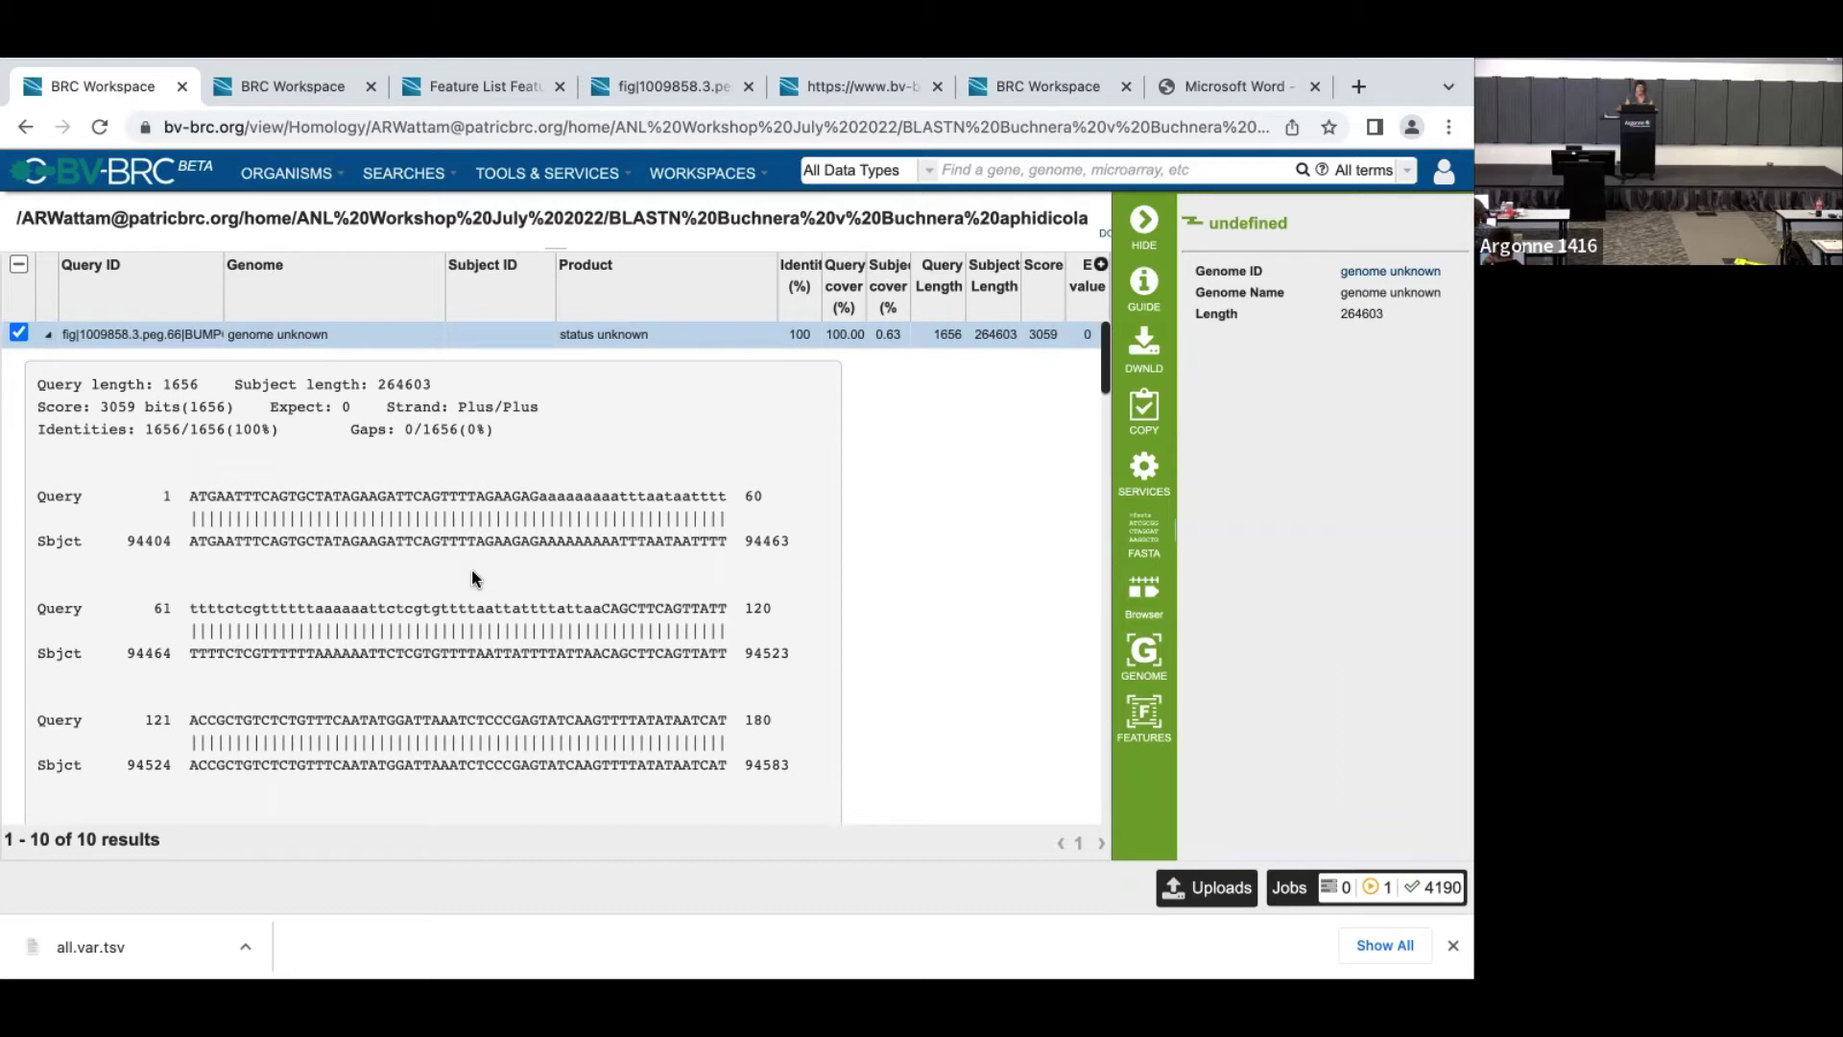
click(850, 87)
click(677, 86)
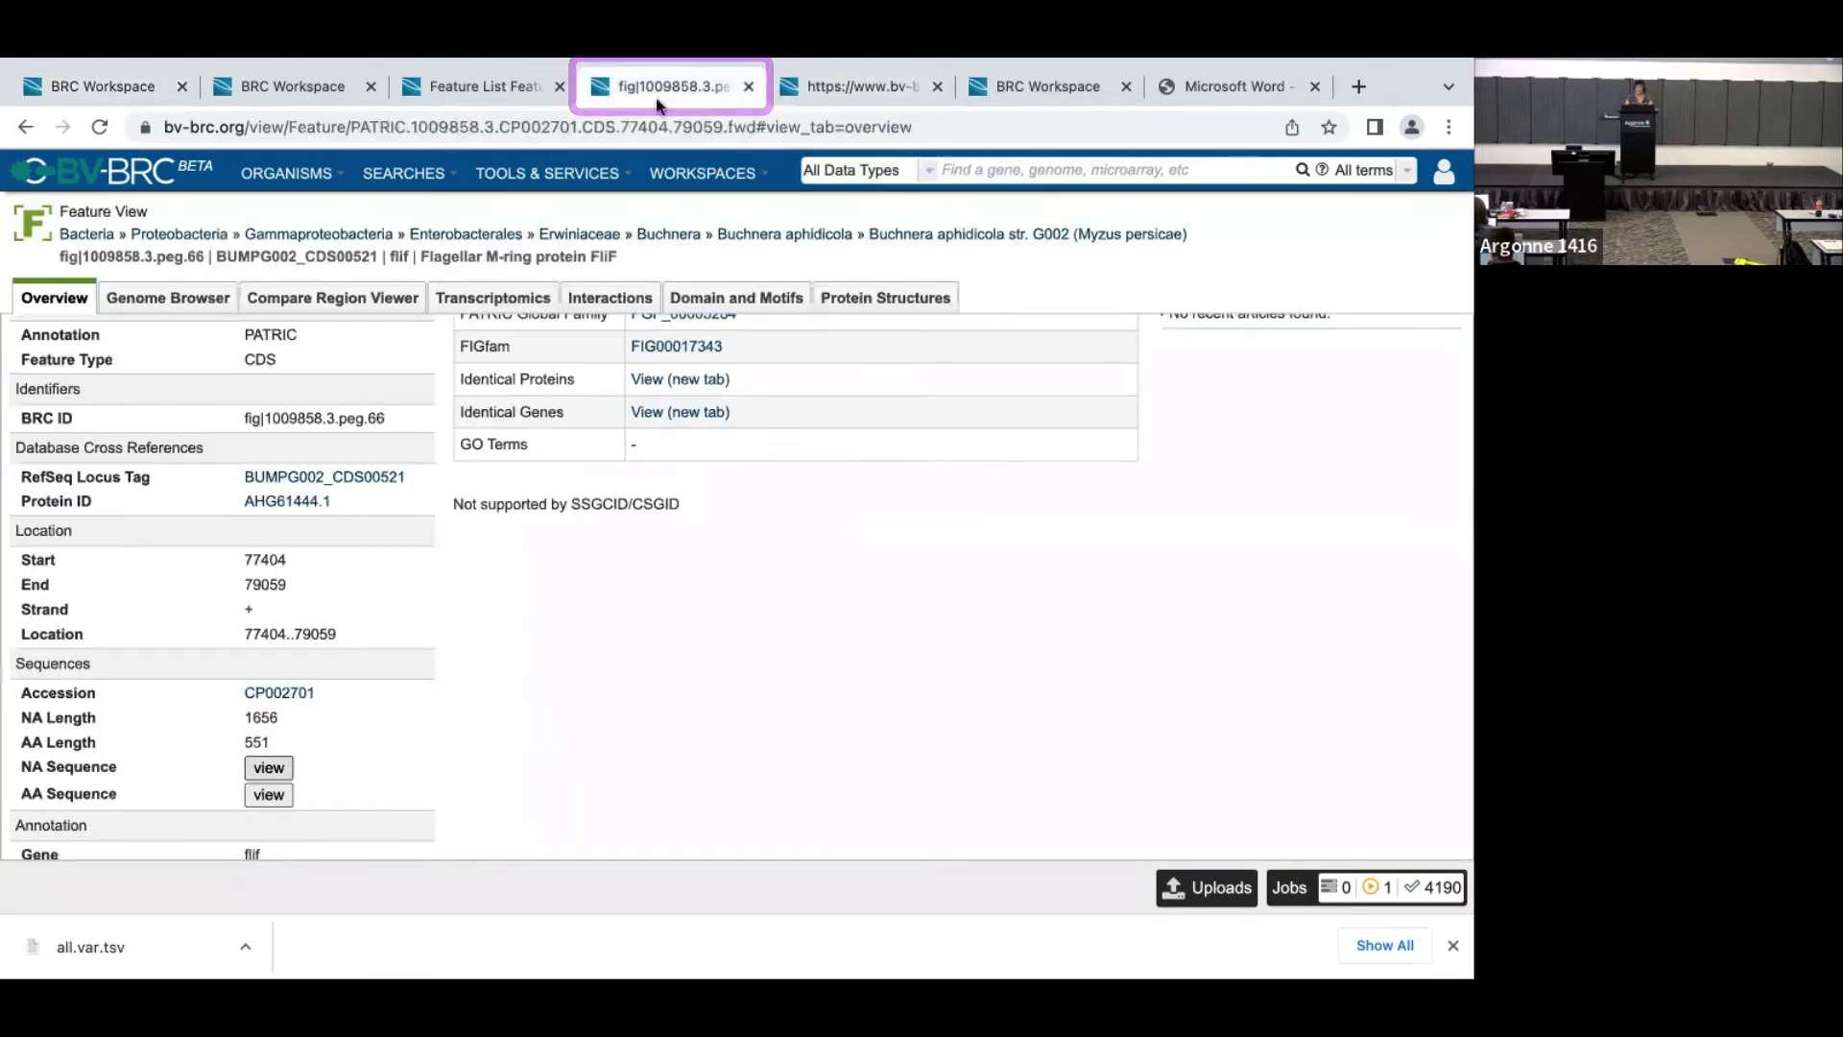
scroll(372, 576, down, 2)
scroll(375, 574, down, 1)
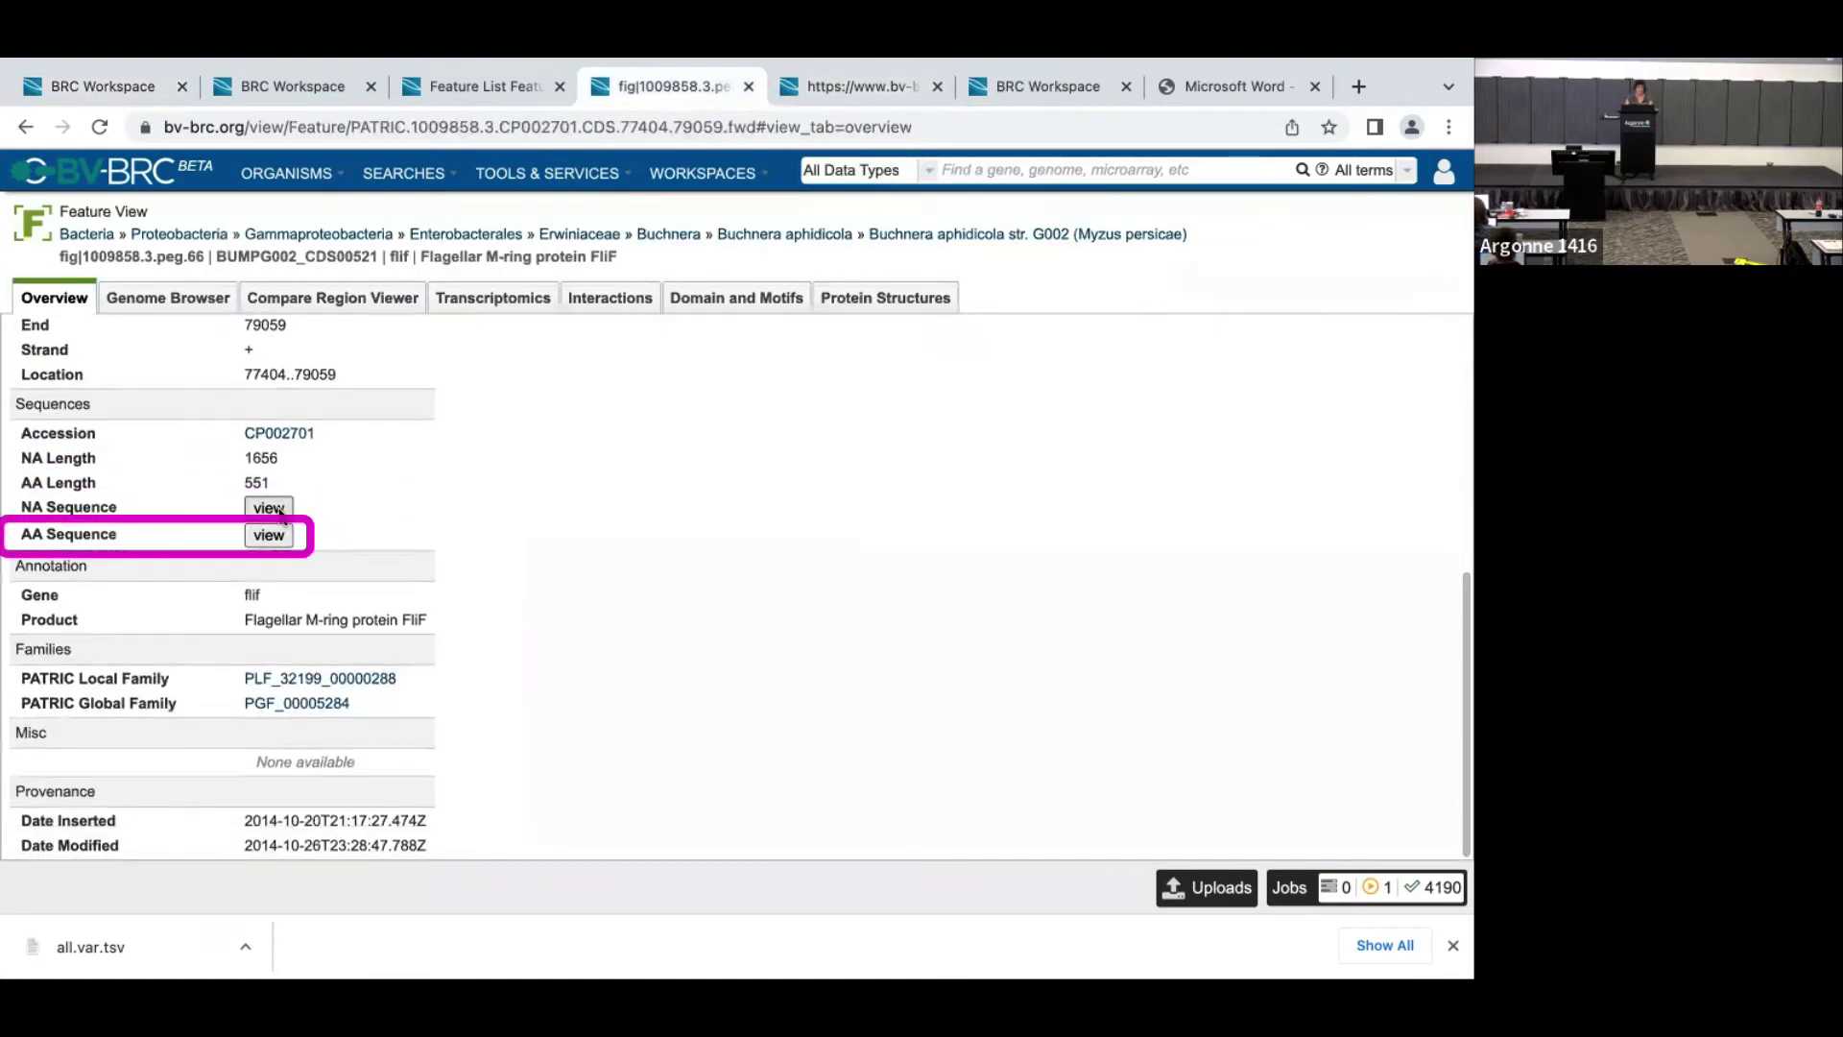
click(277, 513)
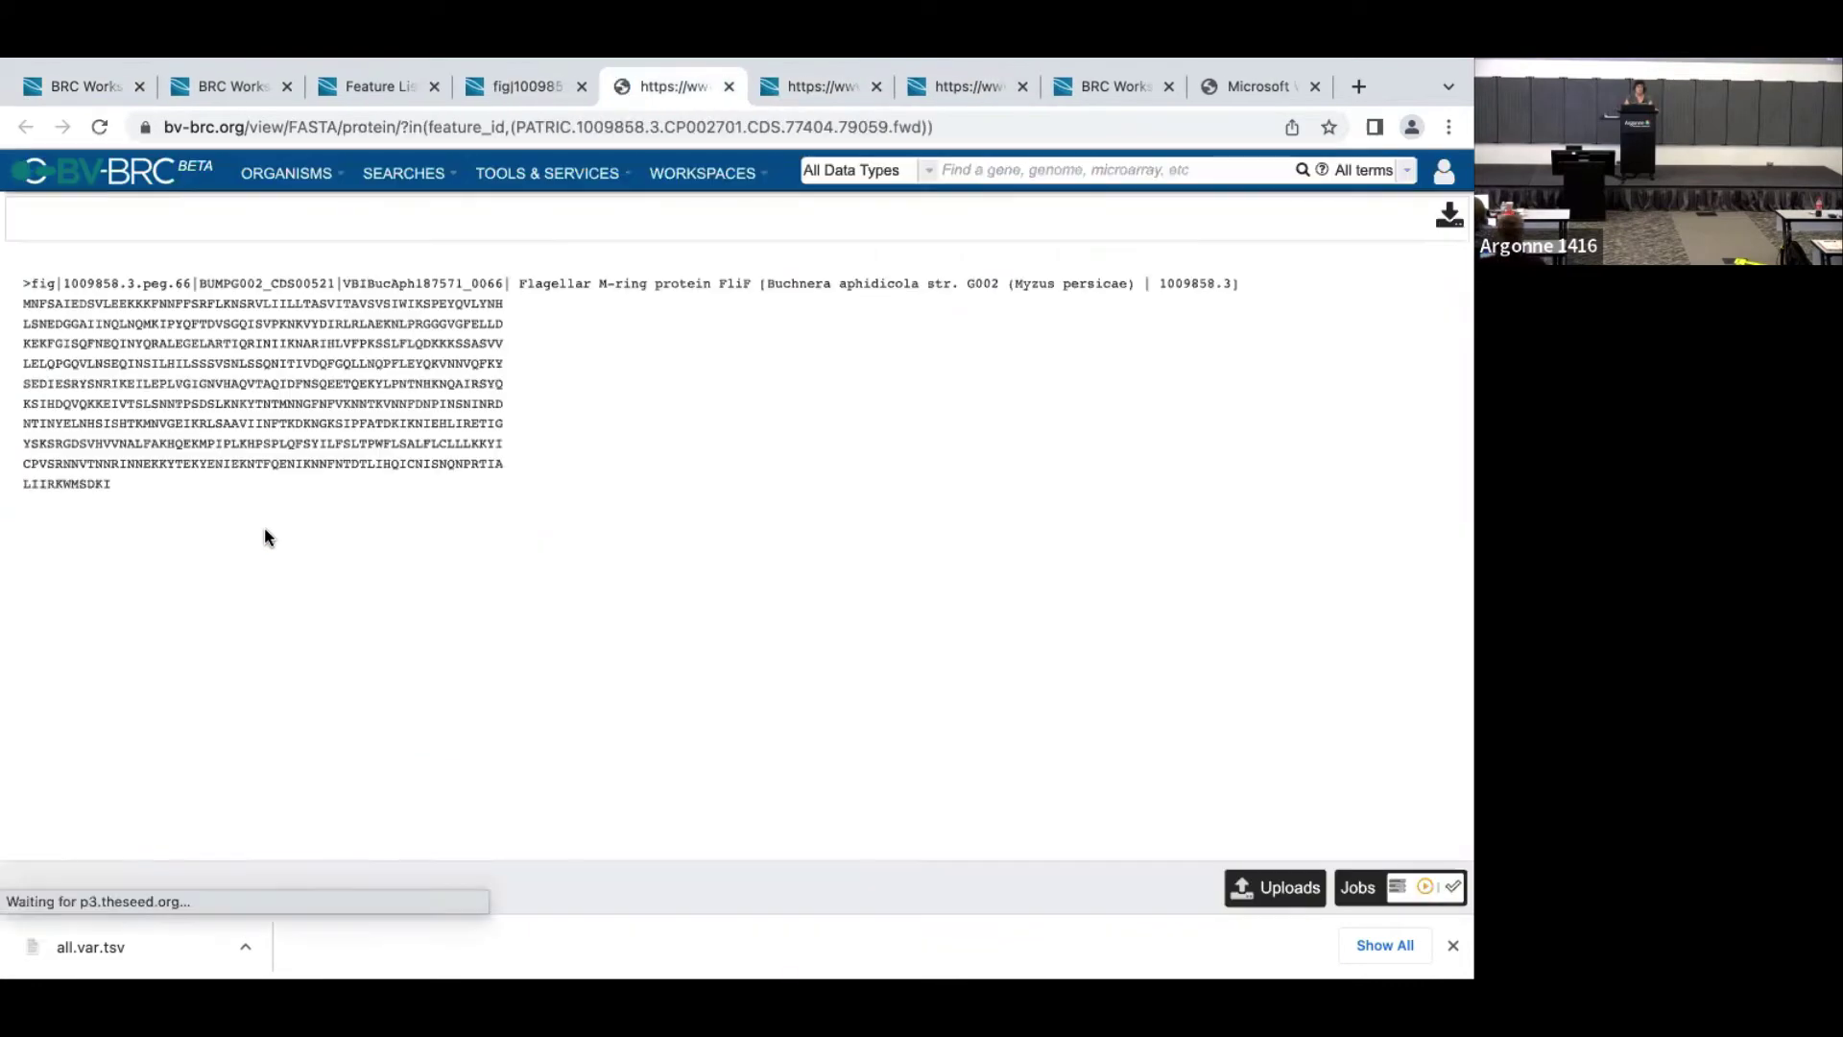
drag(119, 484, 5, 277)
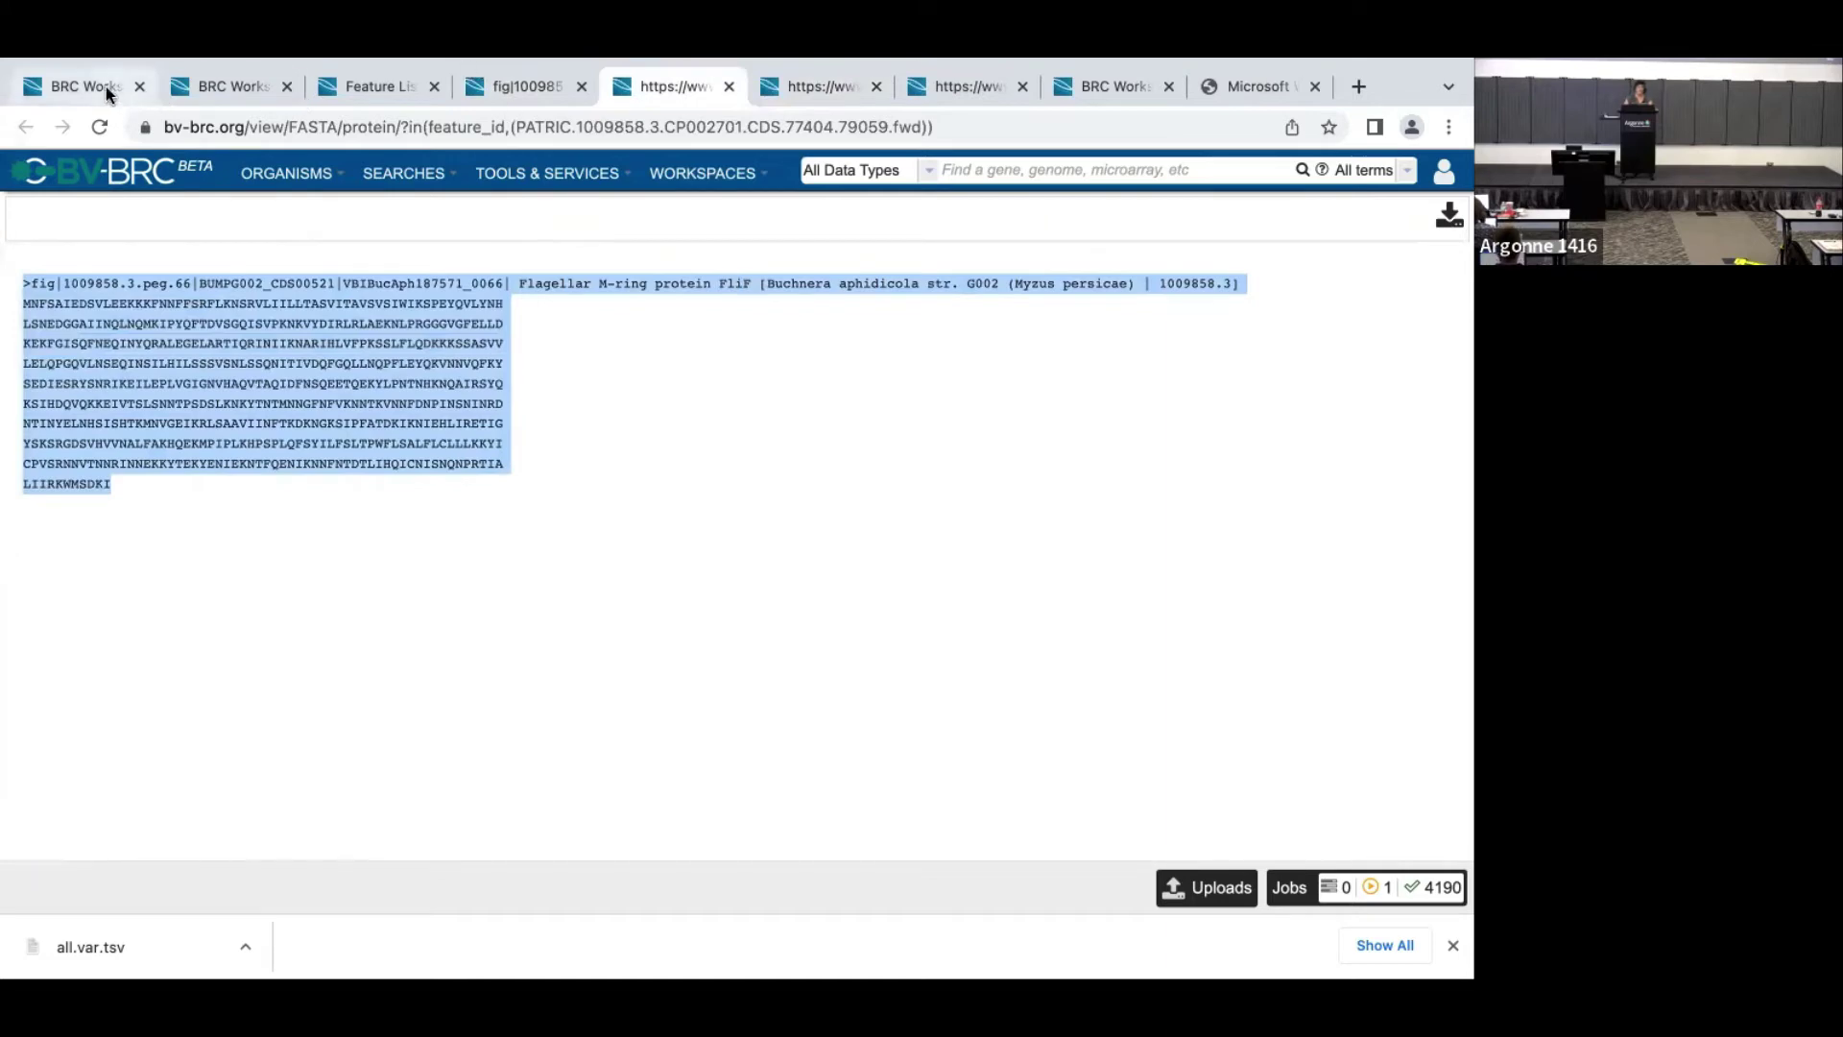
- Start a new BLAST job from the workspace page and paste the copied FliF protein FASTA as the query sequence
click(77, 87)
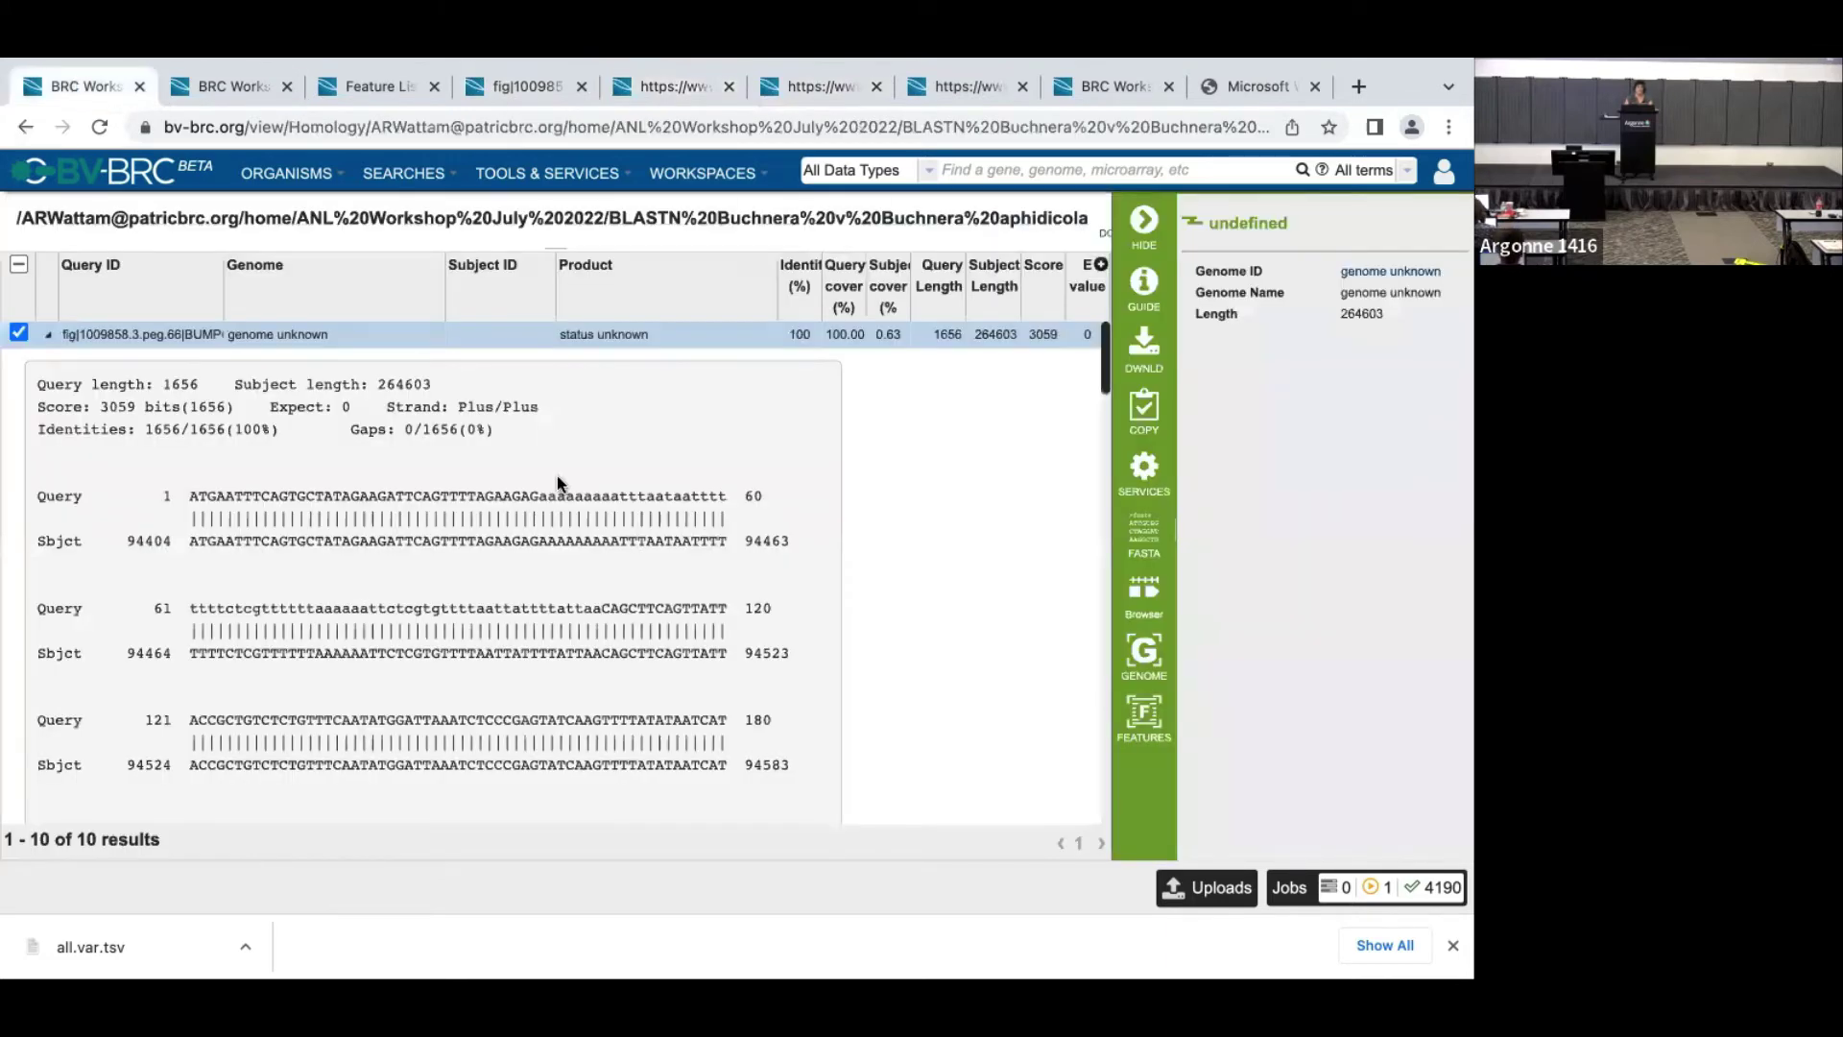
click(567, 174)
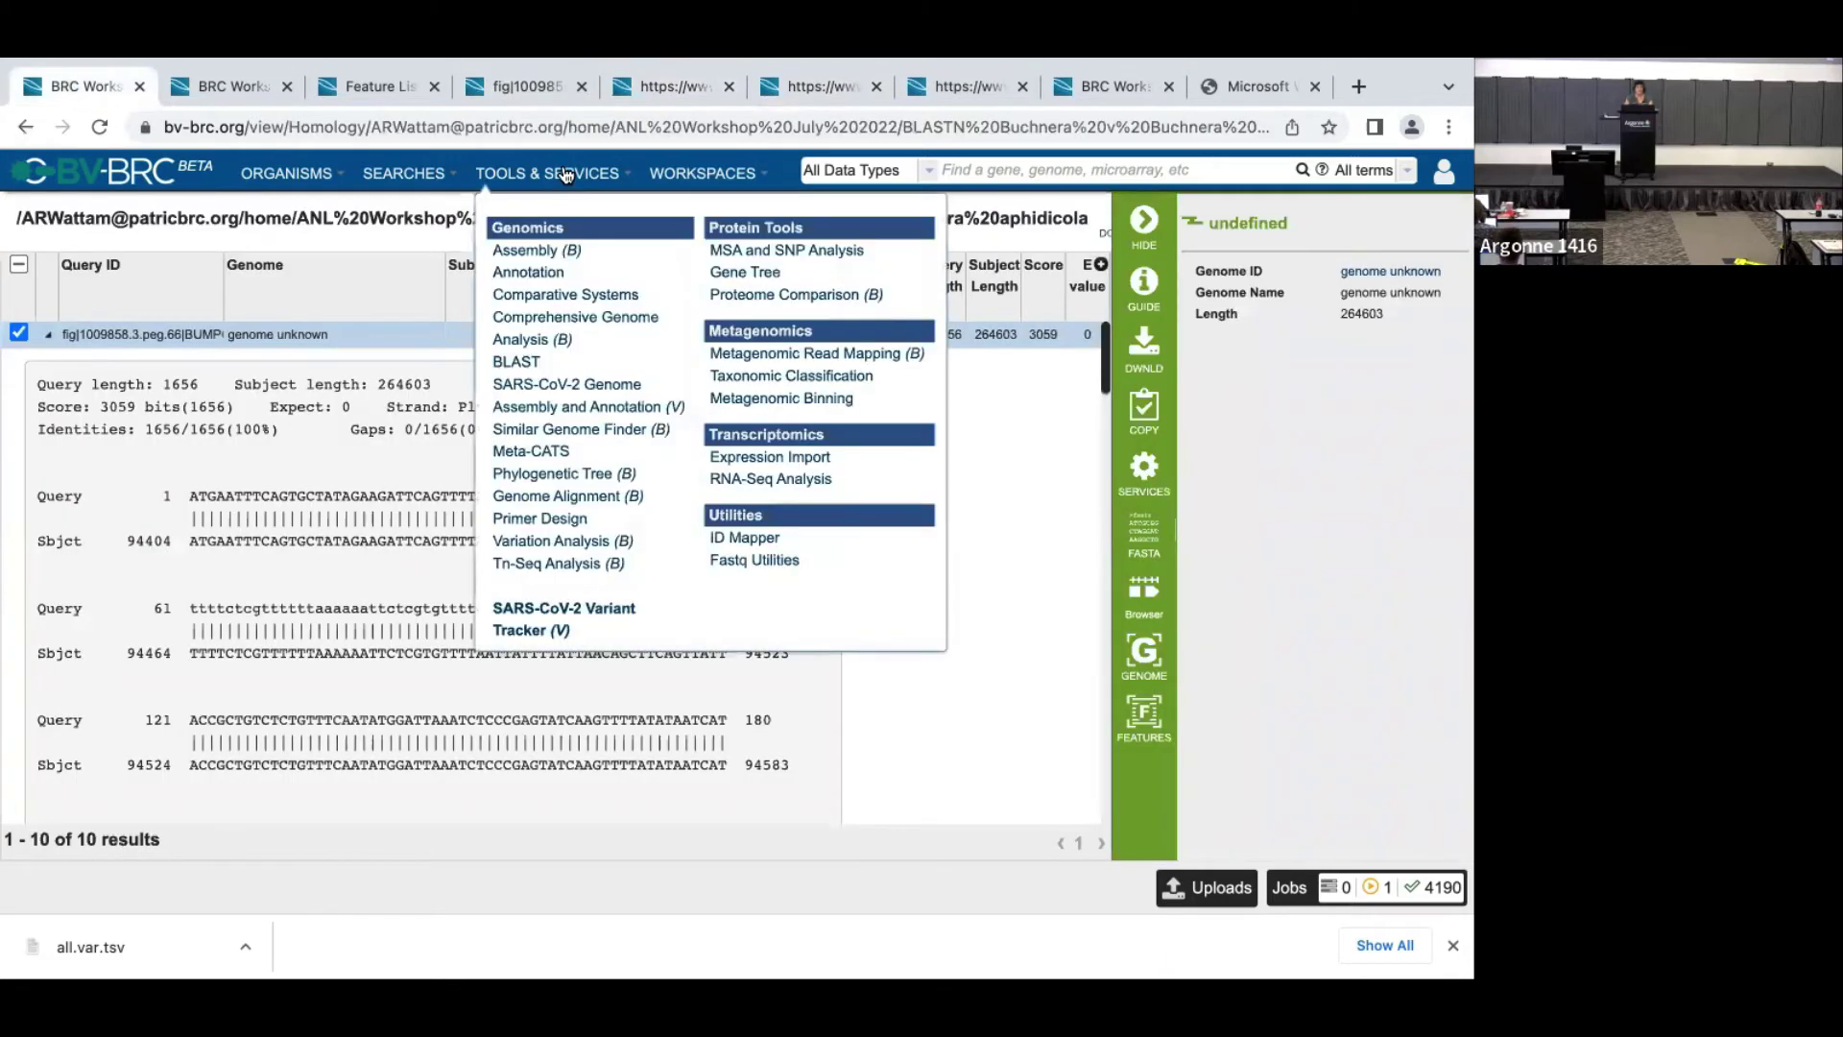
click(526, 363)
click(383, 544)
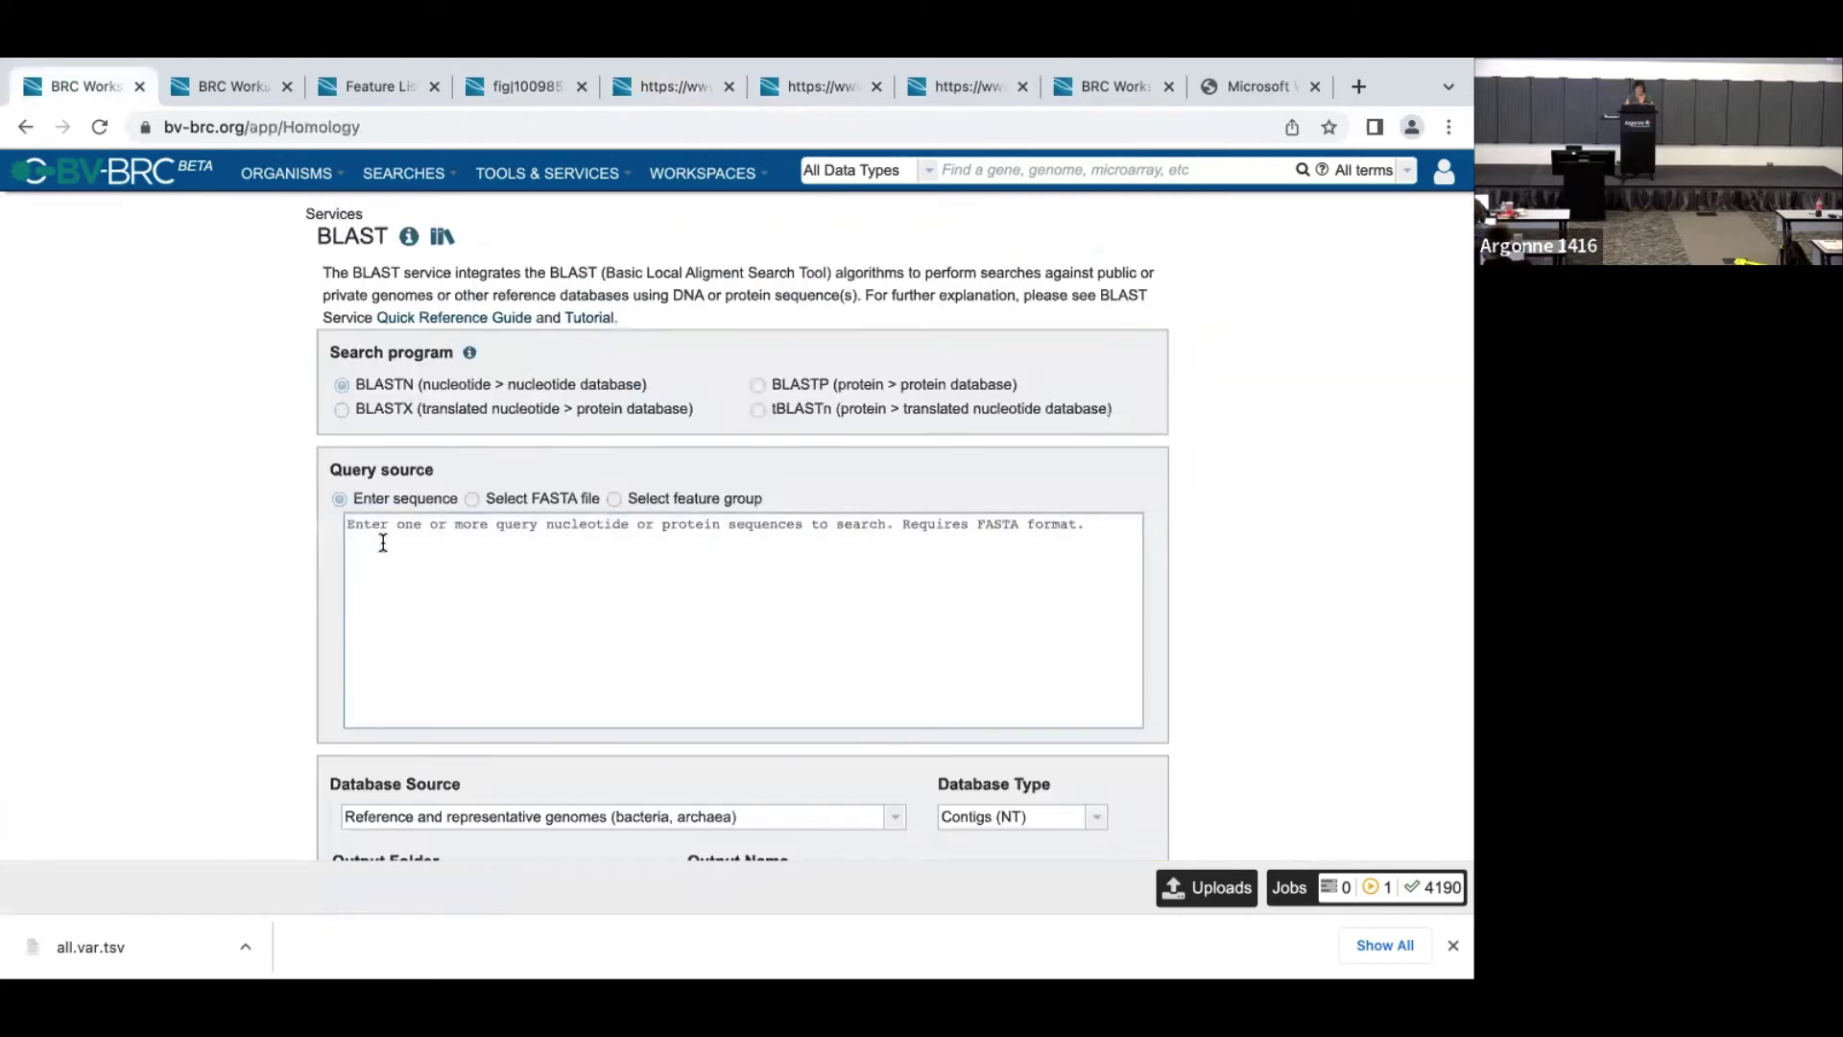
text(>fig|1009858.3.peg.66|BUMPG002_CDS00521|VBIBucAph187571_0066| Flagellar M-ring protein FliF [Buchnera aphidicola str. G002 (Myzus persicae) | 1009858.3] MNFSAIEDSVLEEKKKFNNFFSRFLKNSRVLIILLTASVITAVSVSIWIKSPEYQVLYNH LSNEDGGAIINQLNQMKIPYQFTDVSGQISVPKNKVYDIRLRLAEKNLPRGGVGFELLD KEKFGISQFNEQINYQRALEGELARTIQRINIIKNARIHLVFPKSSLFLQDKKKSSASVV LELQPGQVLNSEQINSILHILSSSVSNLSSQNITIVDQFGQLLNQPFLEYQKVNNVQFKY SEDIESRYSNRIKEILEPLVGIGNVHAQVTAQIDFNSQEETQEKYLPNTNHKNQAIRSYQ KSIHDQVQKKEIVTSLSNNTPSDSLKNKYTNTMNNGFNFVKNNTKVNNFDNPINSNINRD NTINYELNHSISHTKMNVGEIKRLSAAVIINFTKDKNGKSIPFATDKIKNIEHLIRETIG YSKSRGDSVHVVNALFAKHQEKMPIPLKHPSPLQFSYILFSLTPWFLSALFCLCLLKKYI CPVSRNNVTNNRINNEKKYTEKYENIEKNTFQENIKNNFNTDTLIHQICNISNQNPRTIA LIIRKWMSDKI)
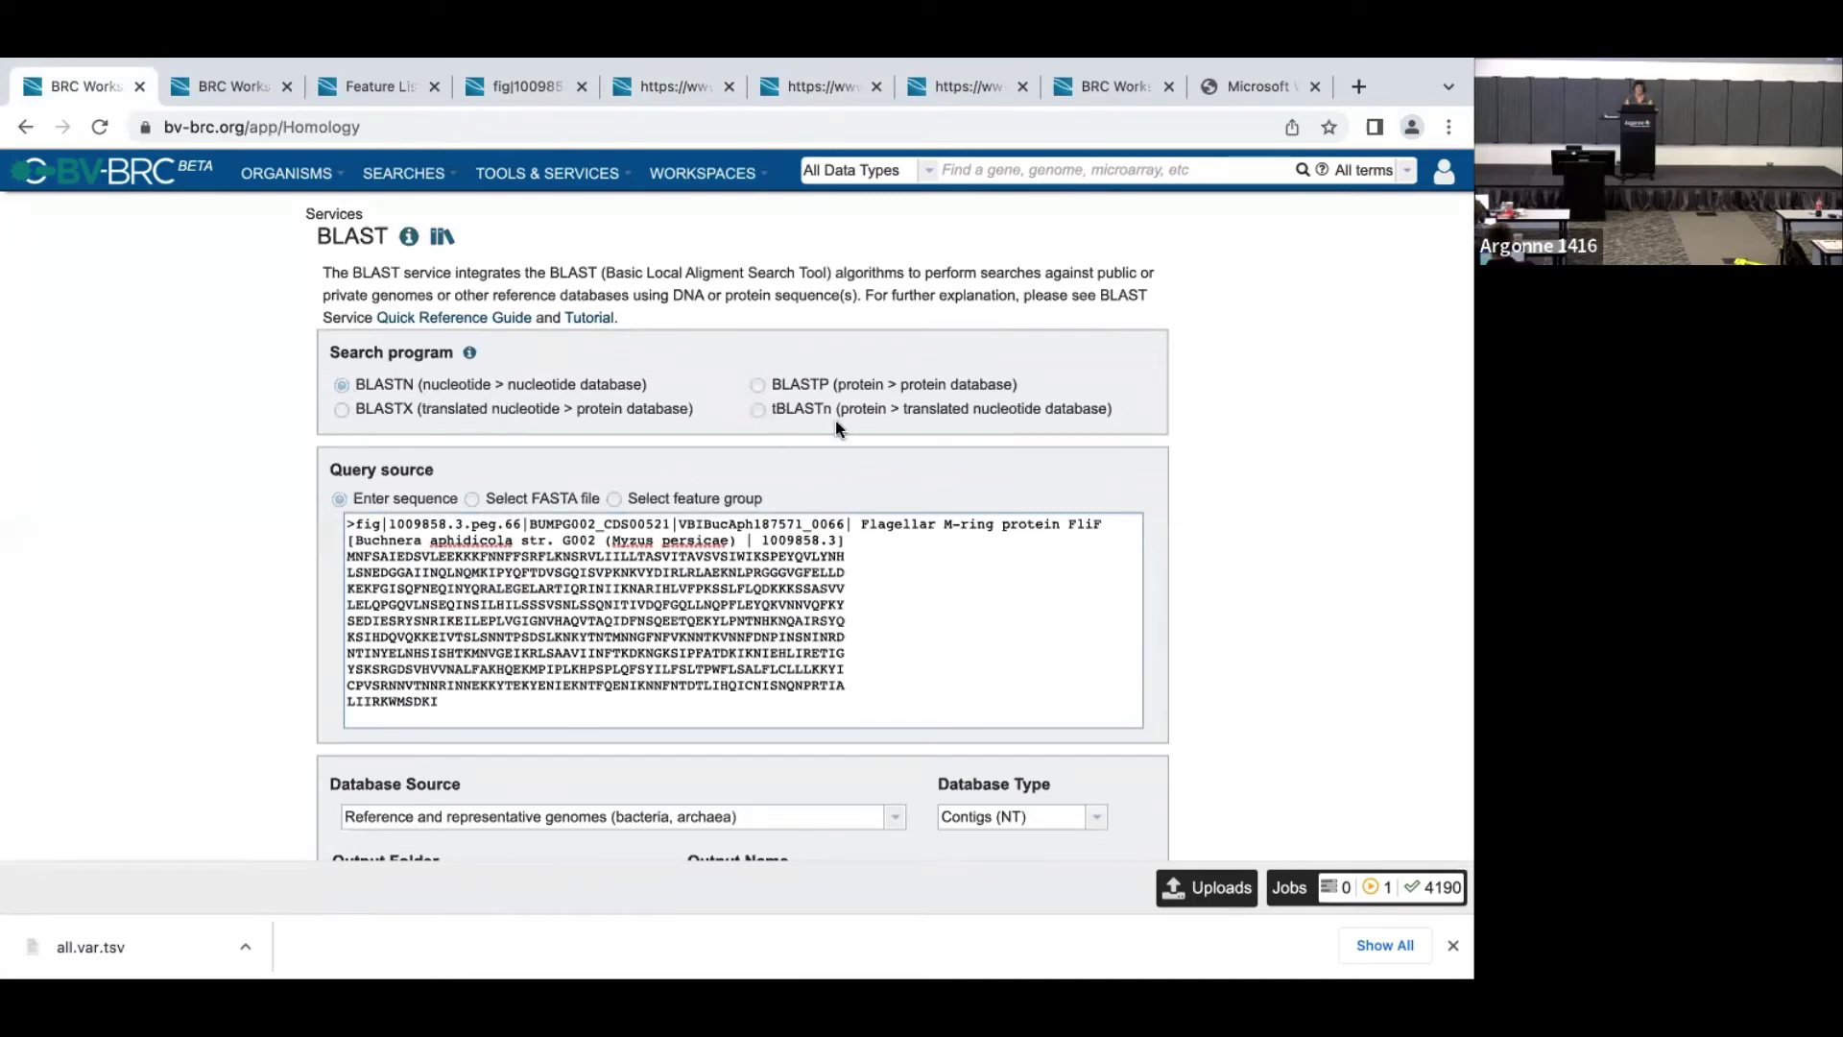
- Set the search program to BLASTP (protein > protein database)
click(756, 384)
scroll(753, 383, down, 1)
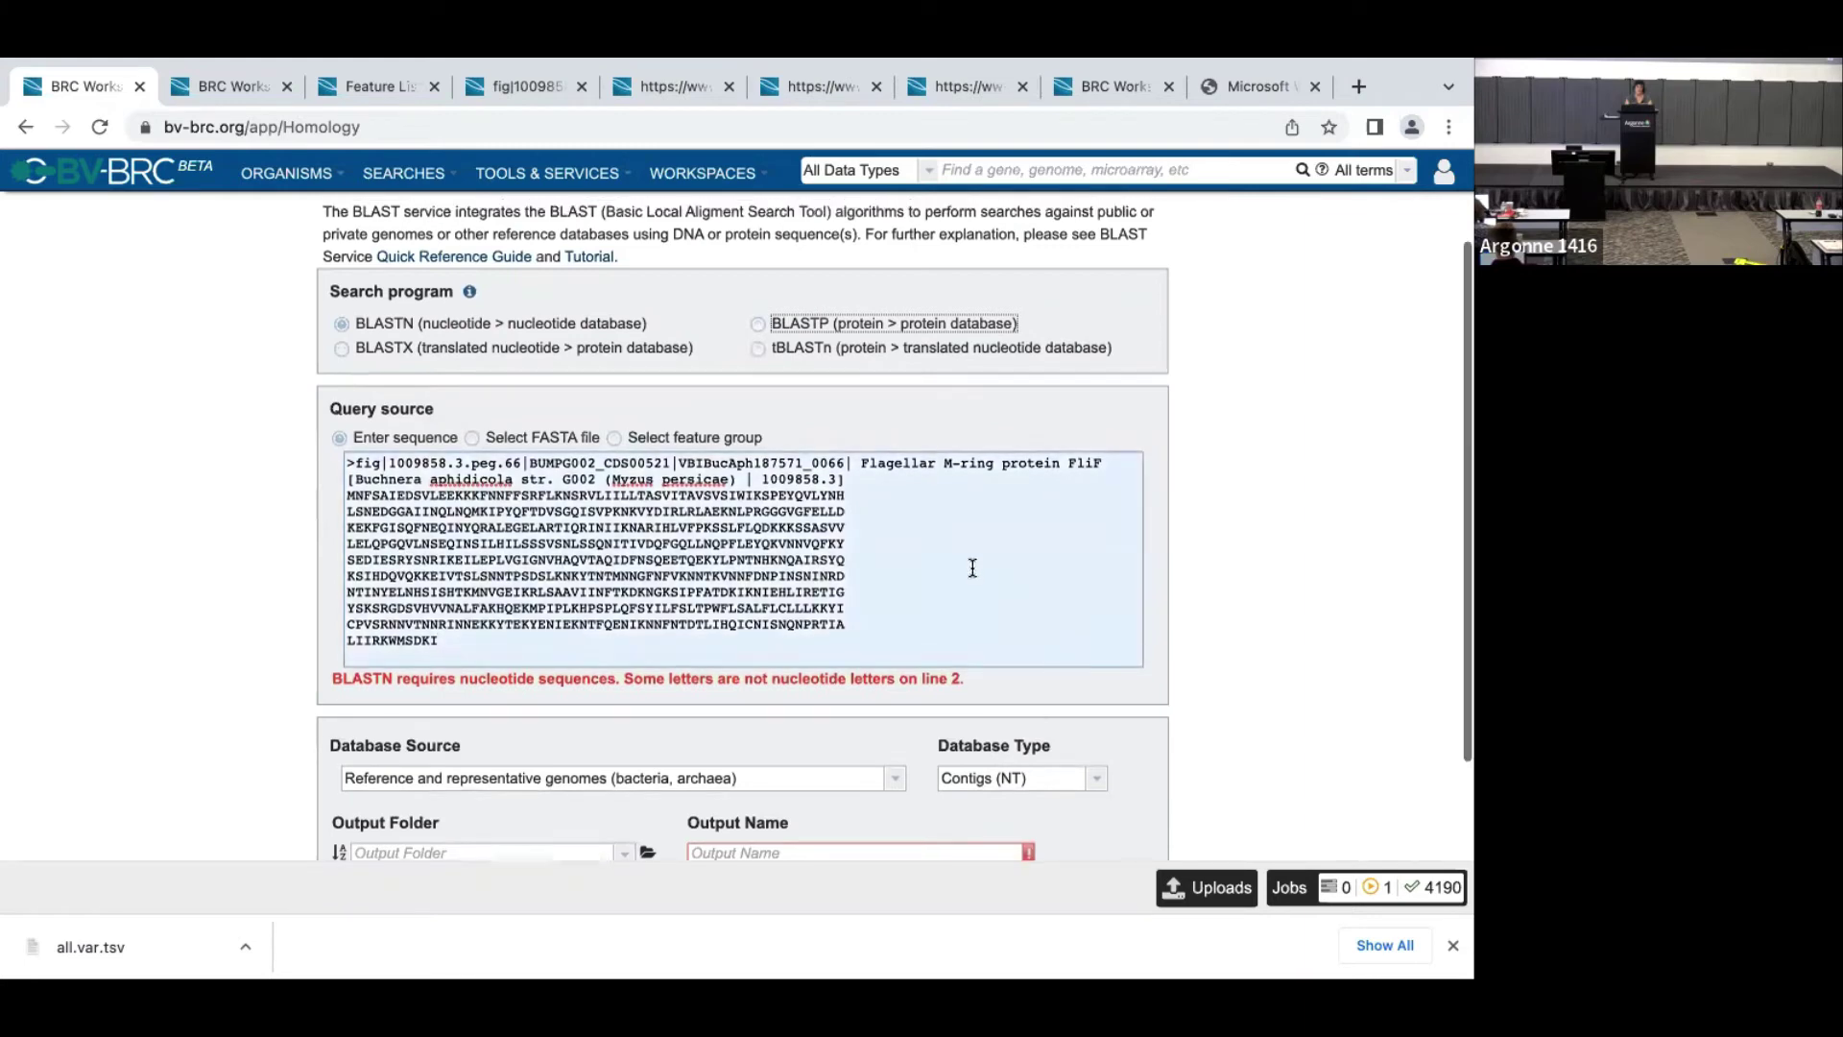
scroll(971, 567, up, 1)
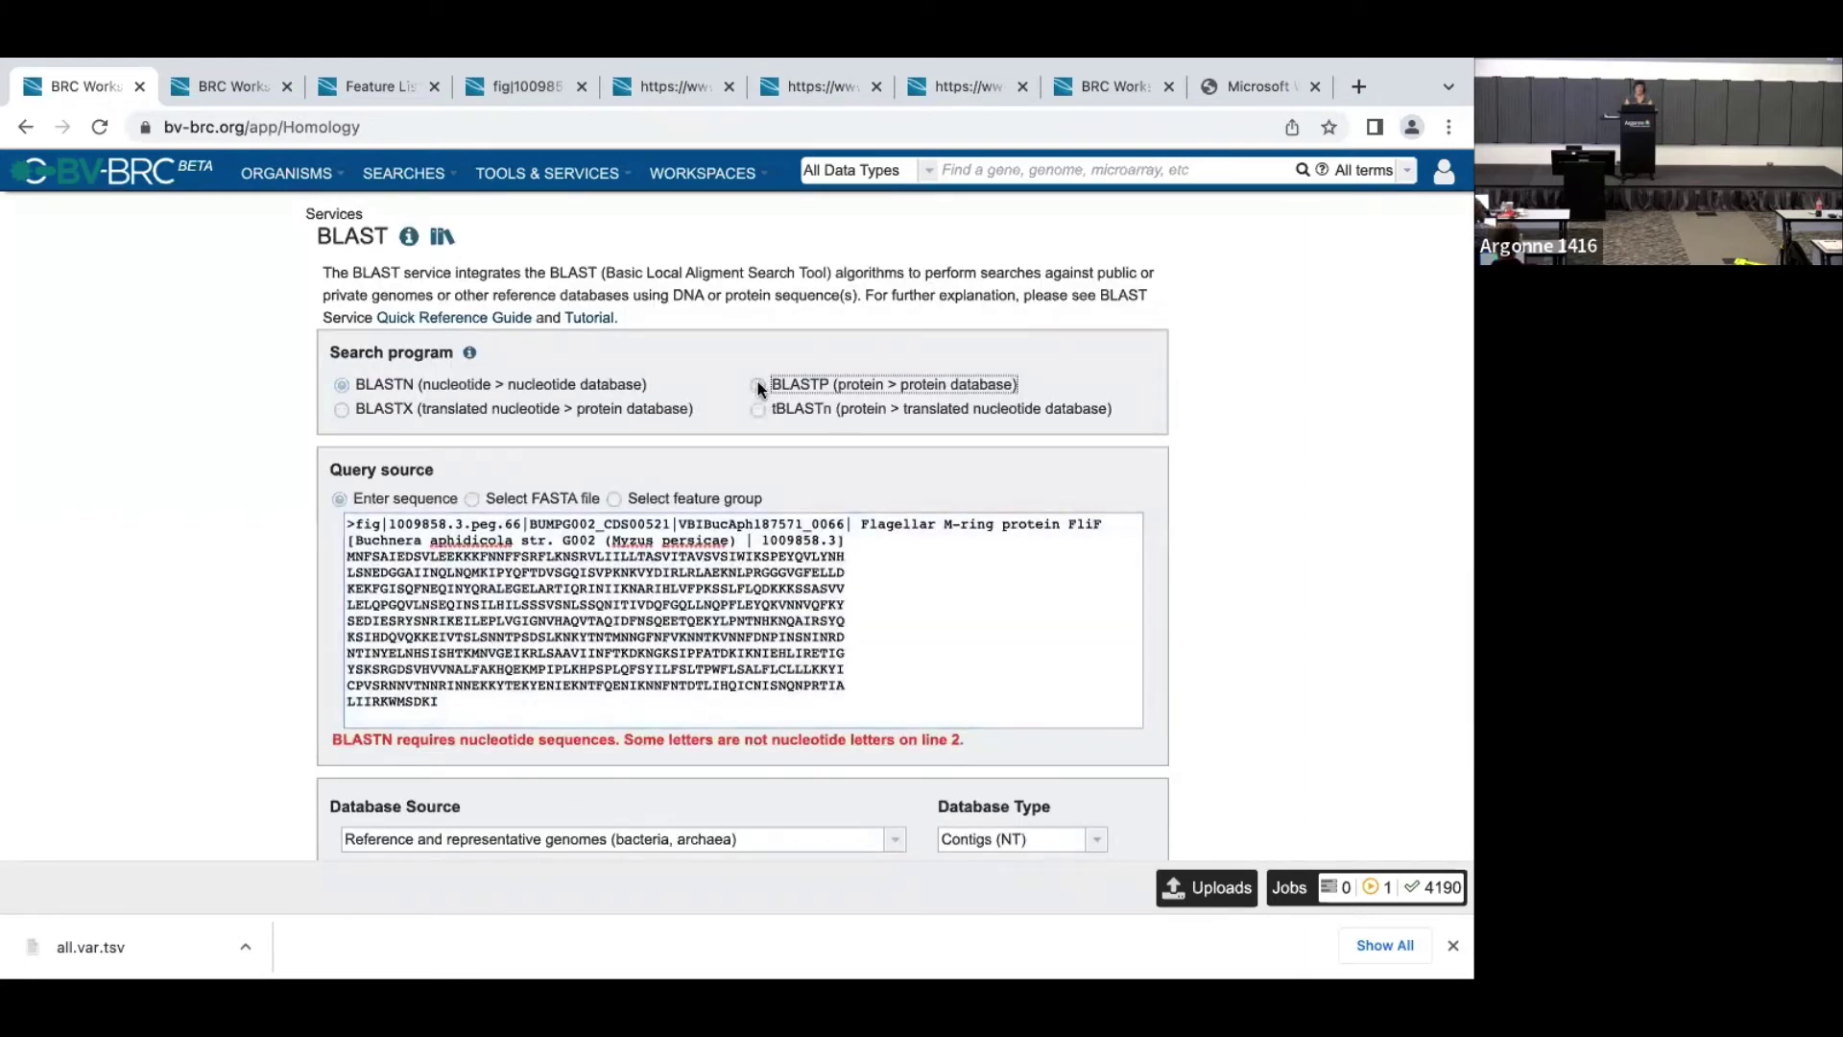
click(757, 385)
scroll(758, 385, down, 1)
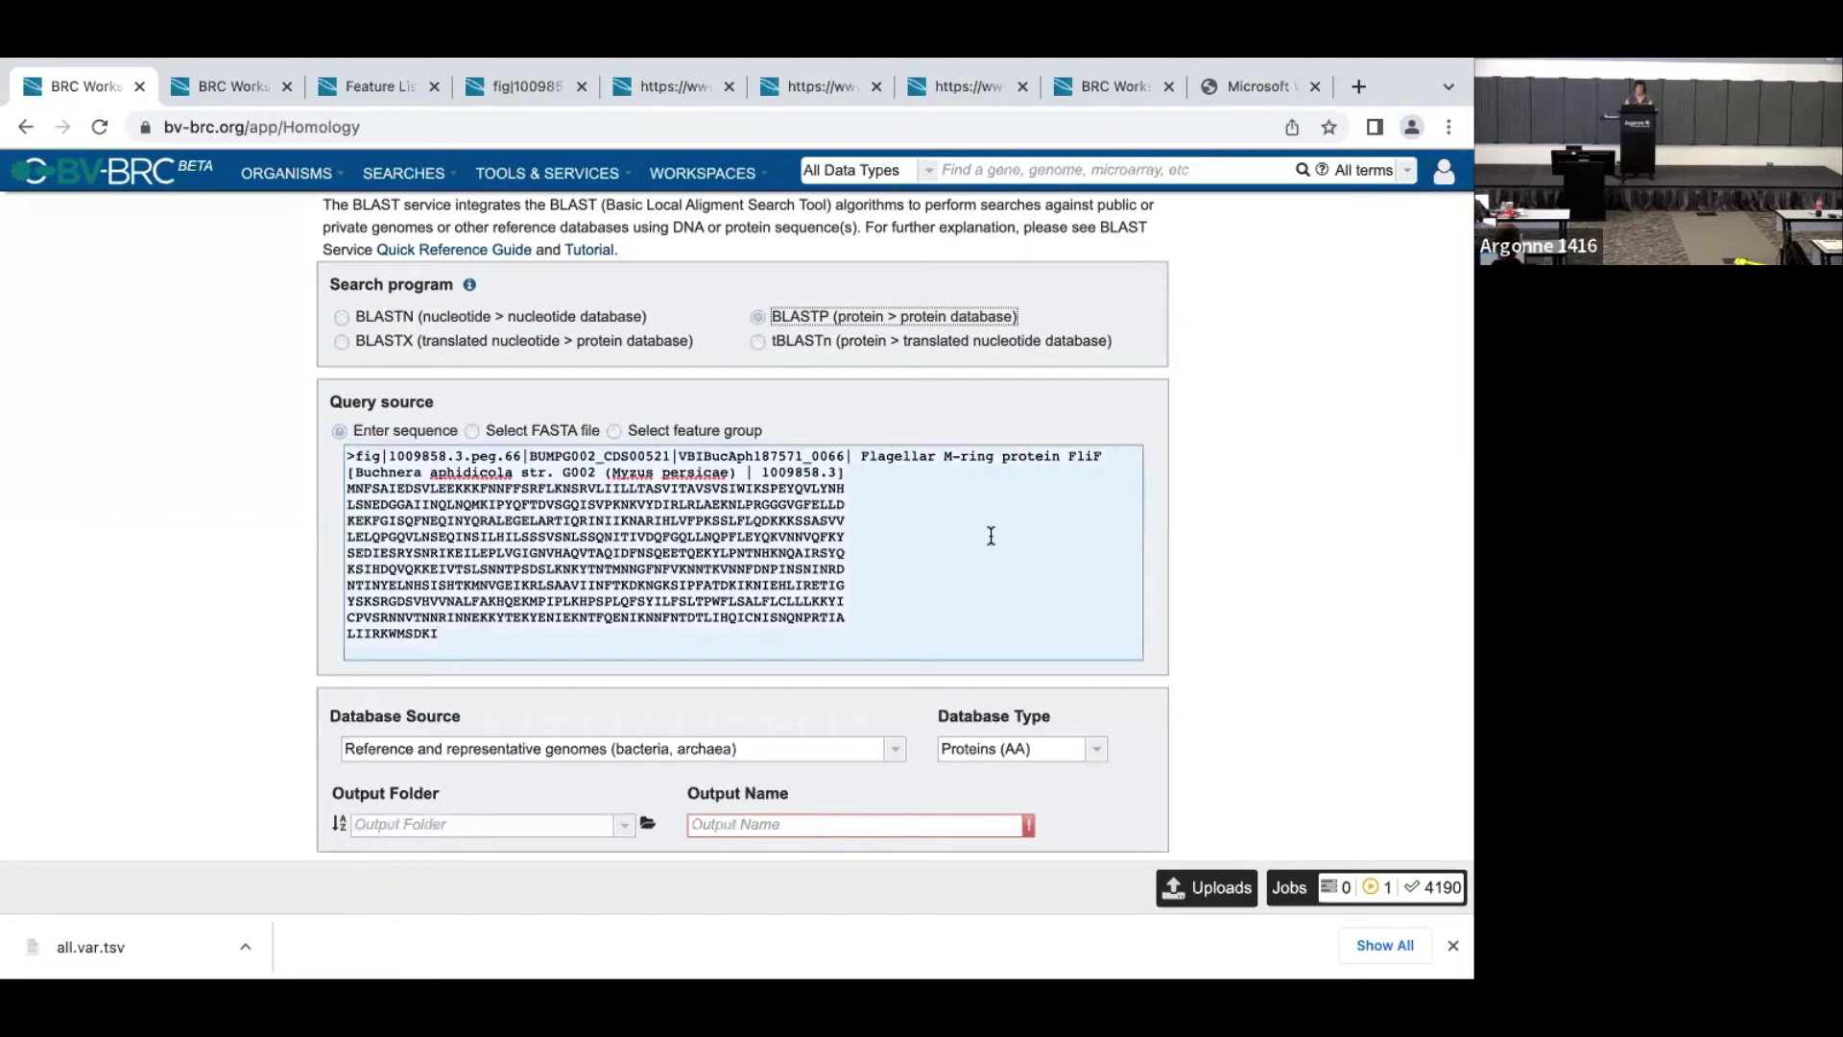
- Set the database source to a selected genome list and add the genome Candidatus Riesia SRR12717033_SPAdes_17July
scroll(991, 536, down, 1)
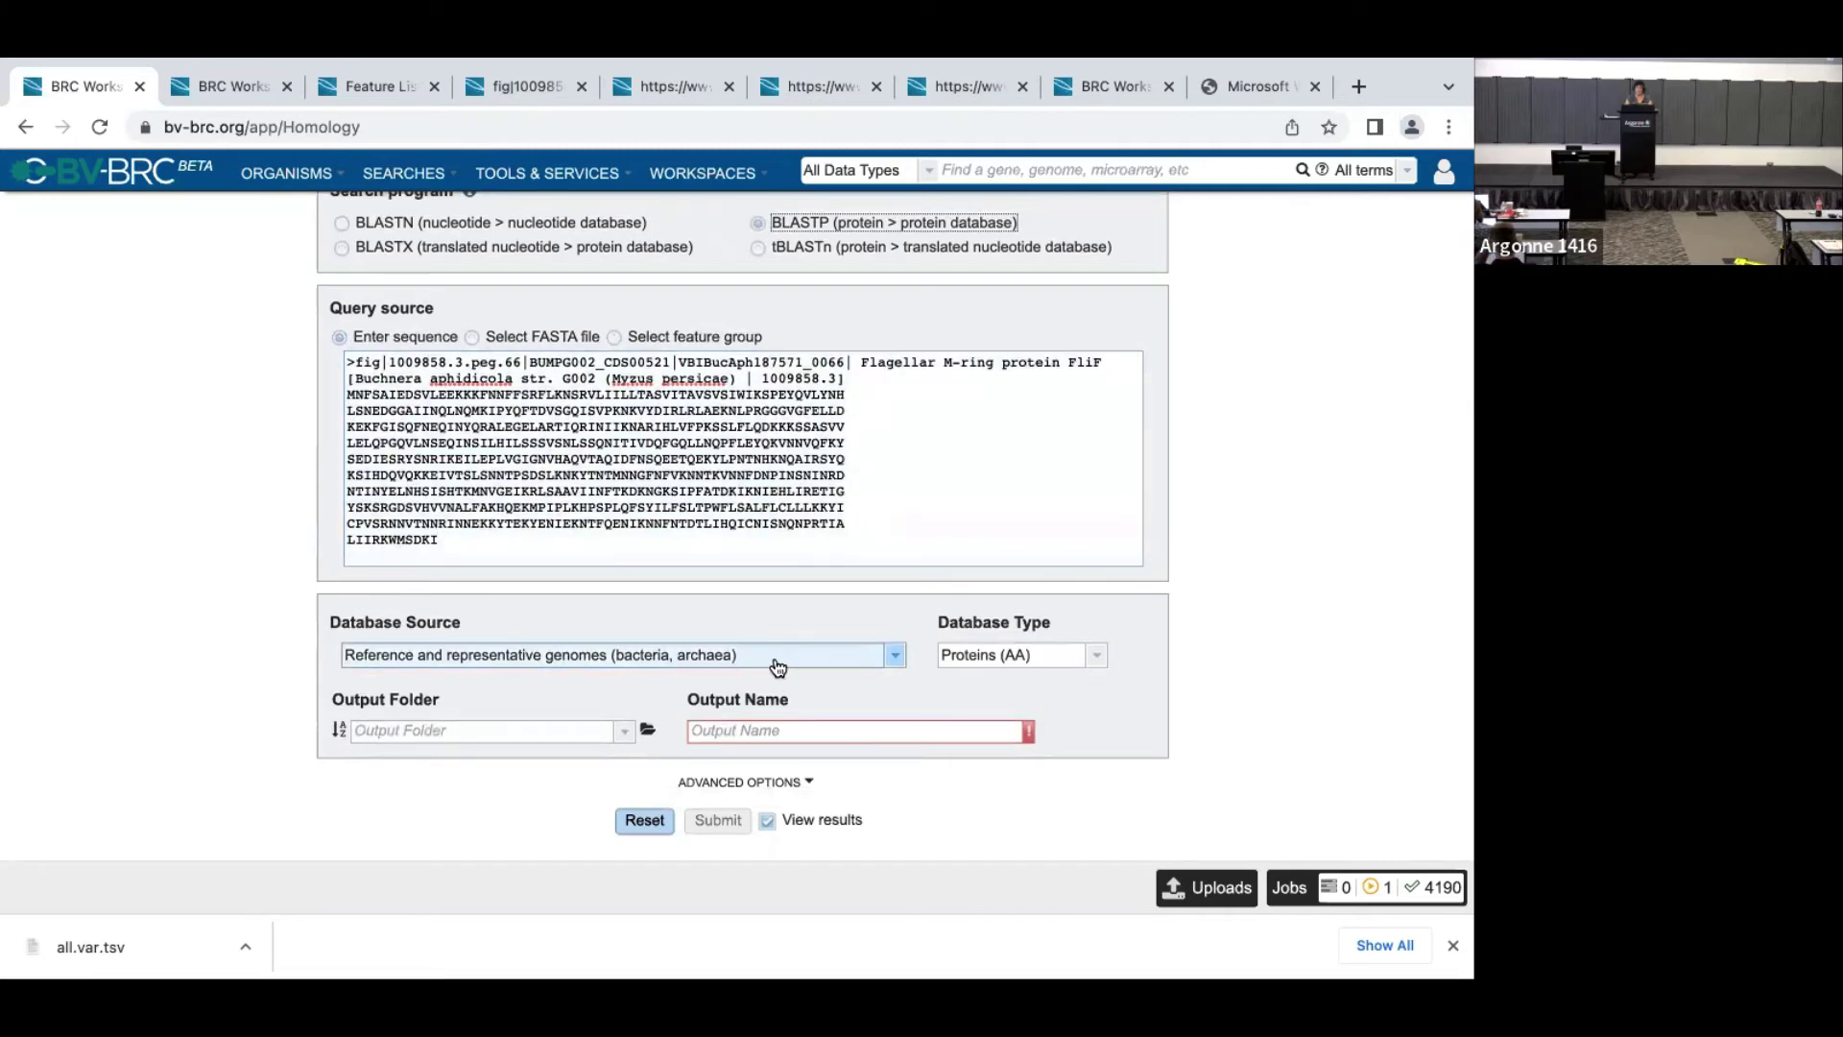
click(896, 656)
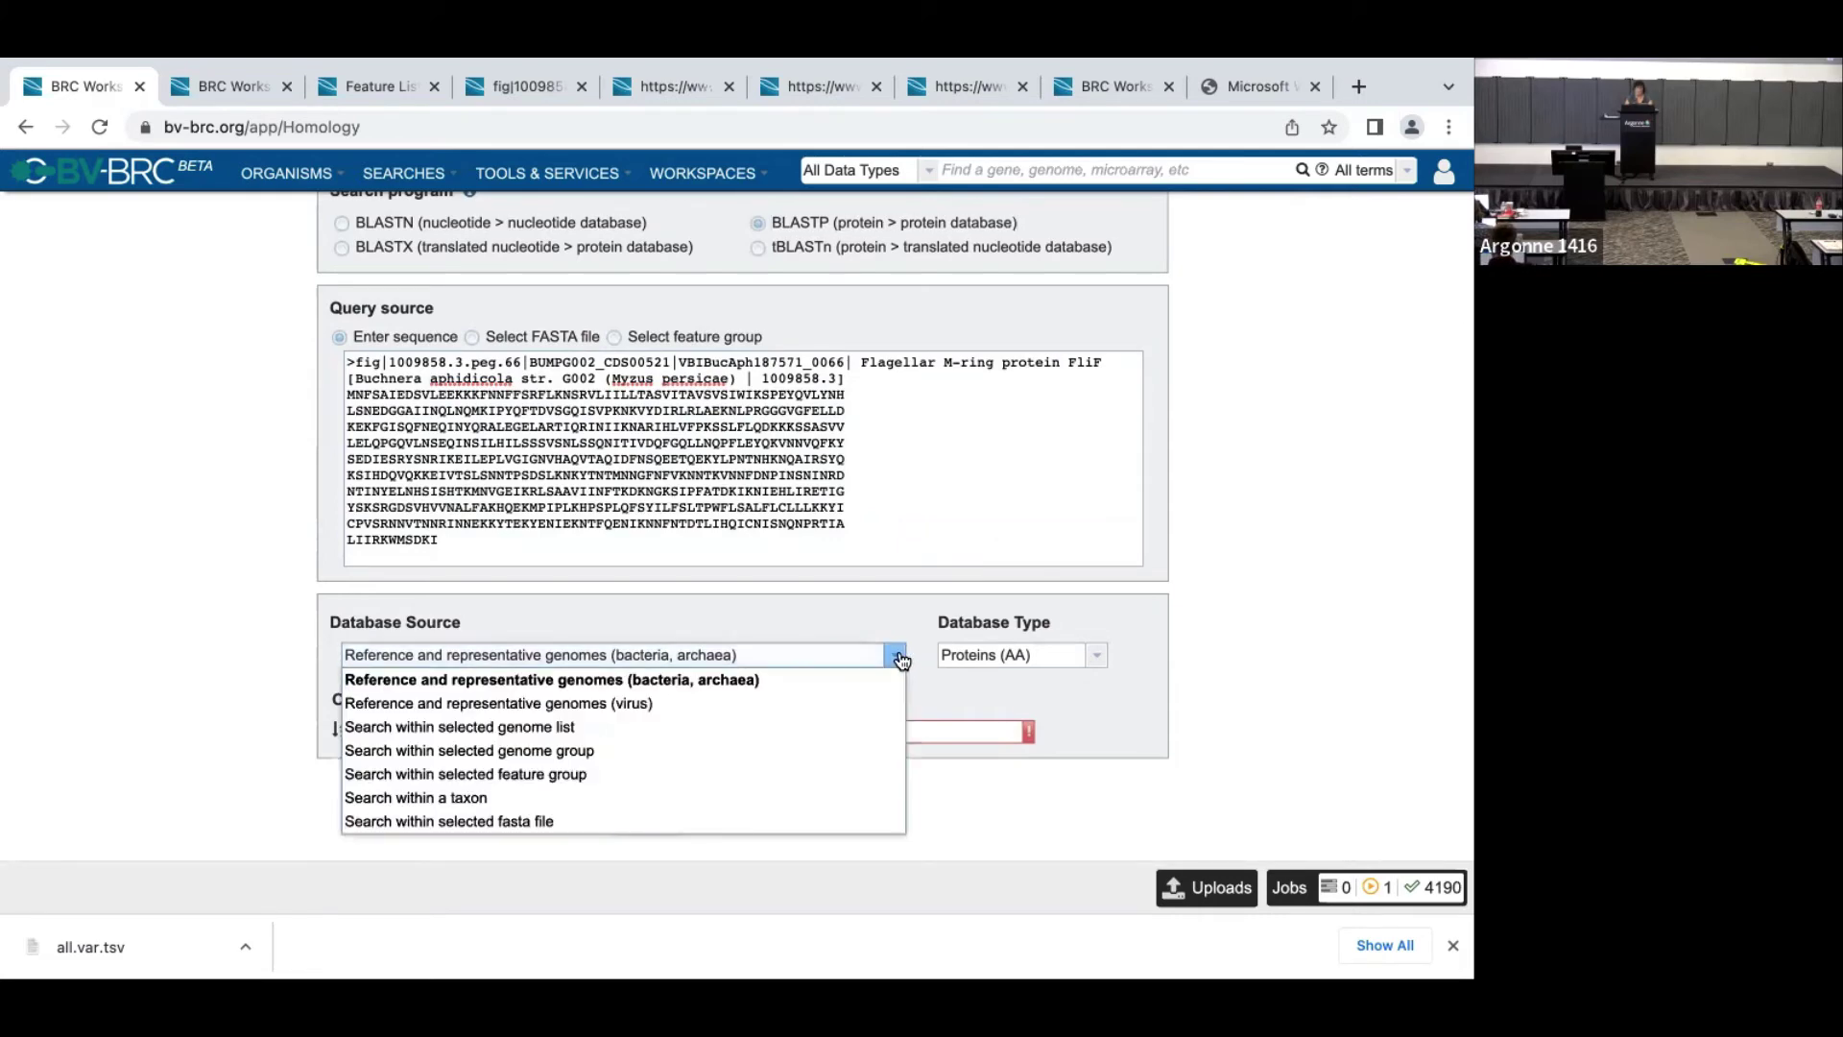
click(573, 734)
scroll(569, 729, down, 1)
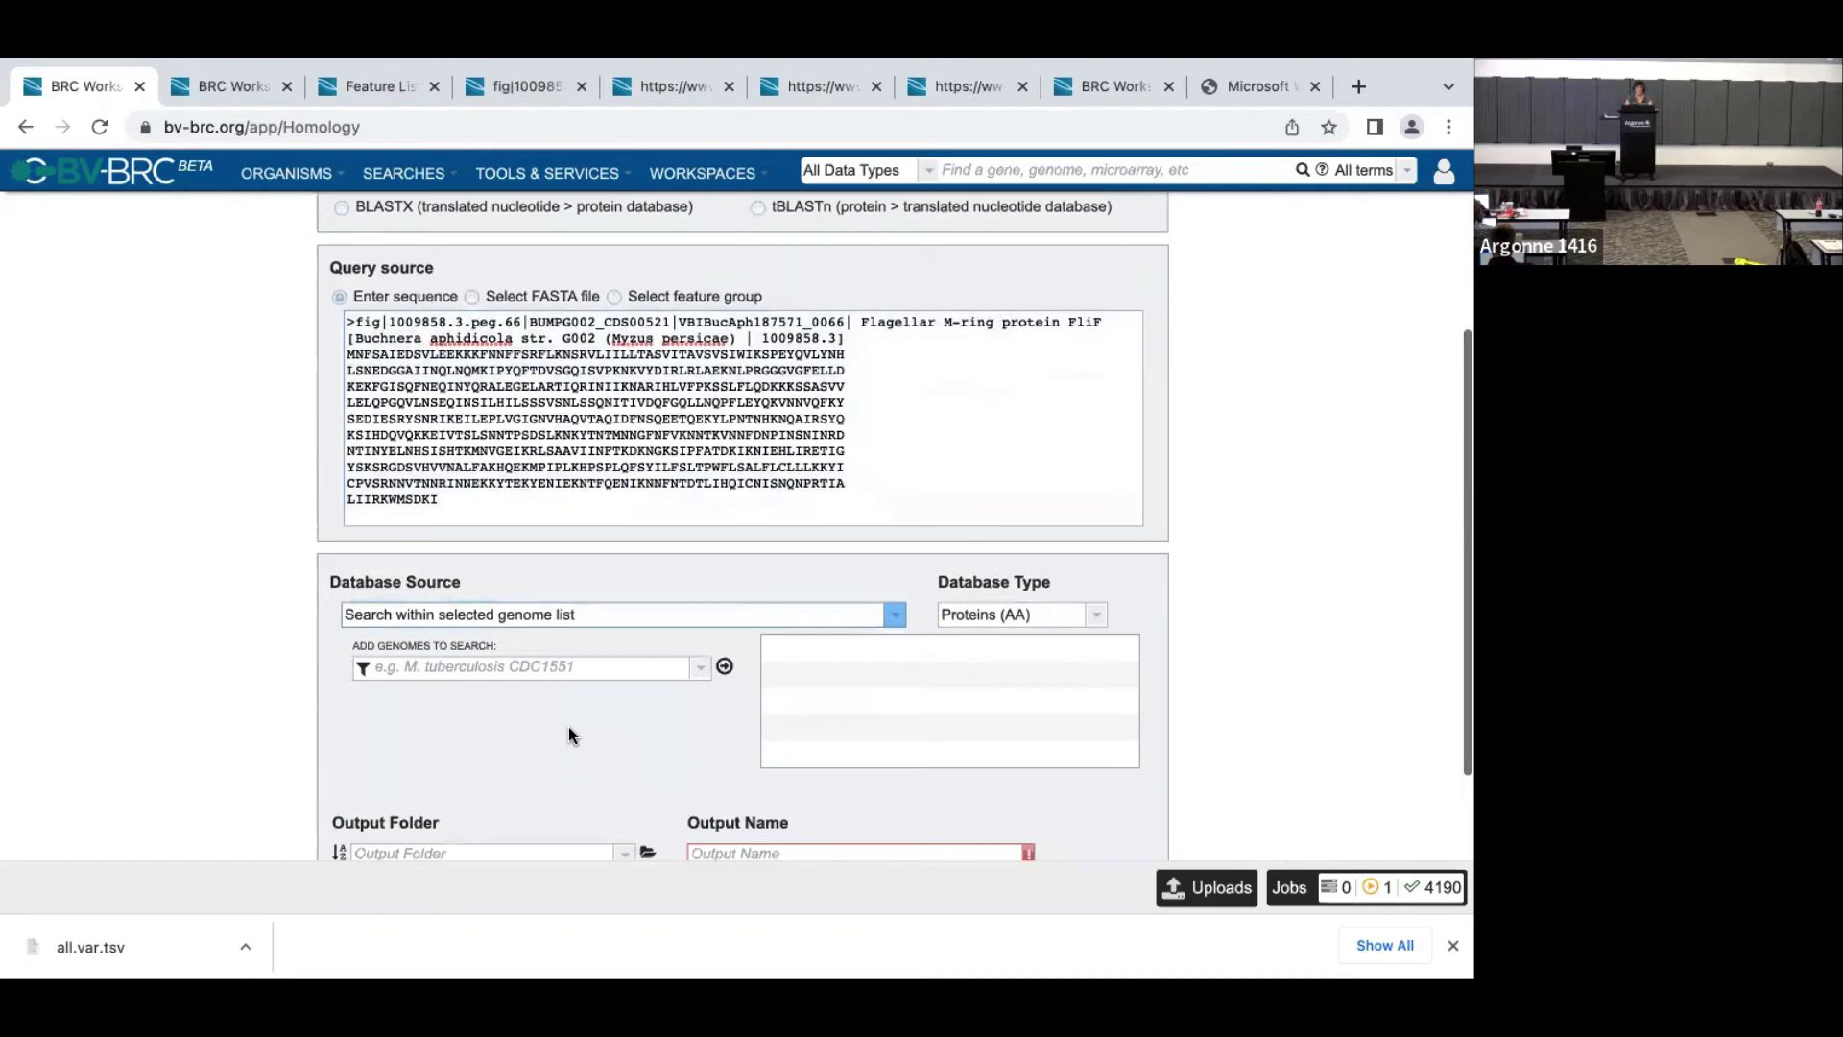
click(413, 676)
text(Rie)
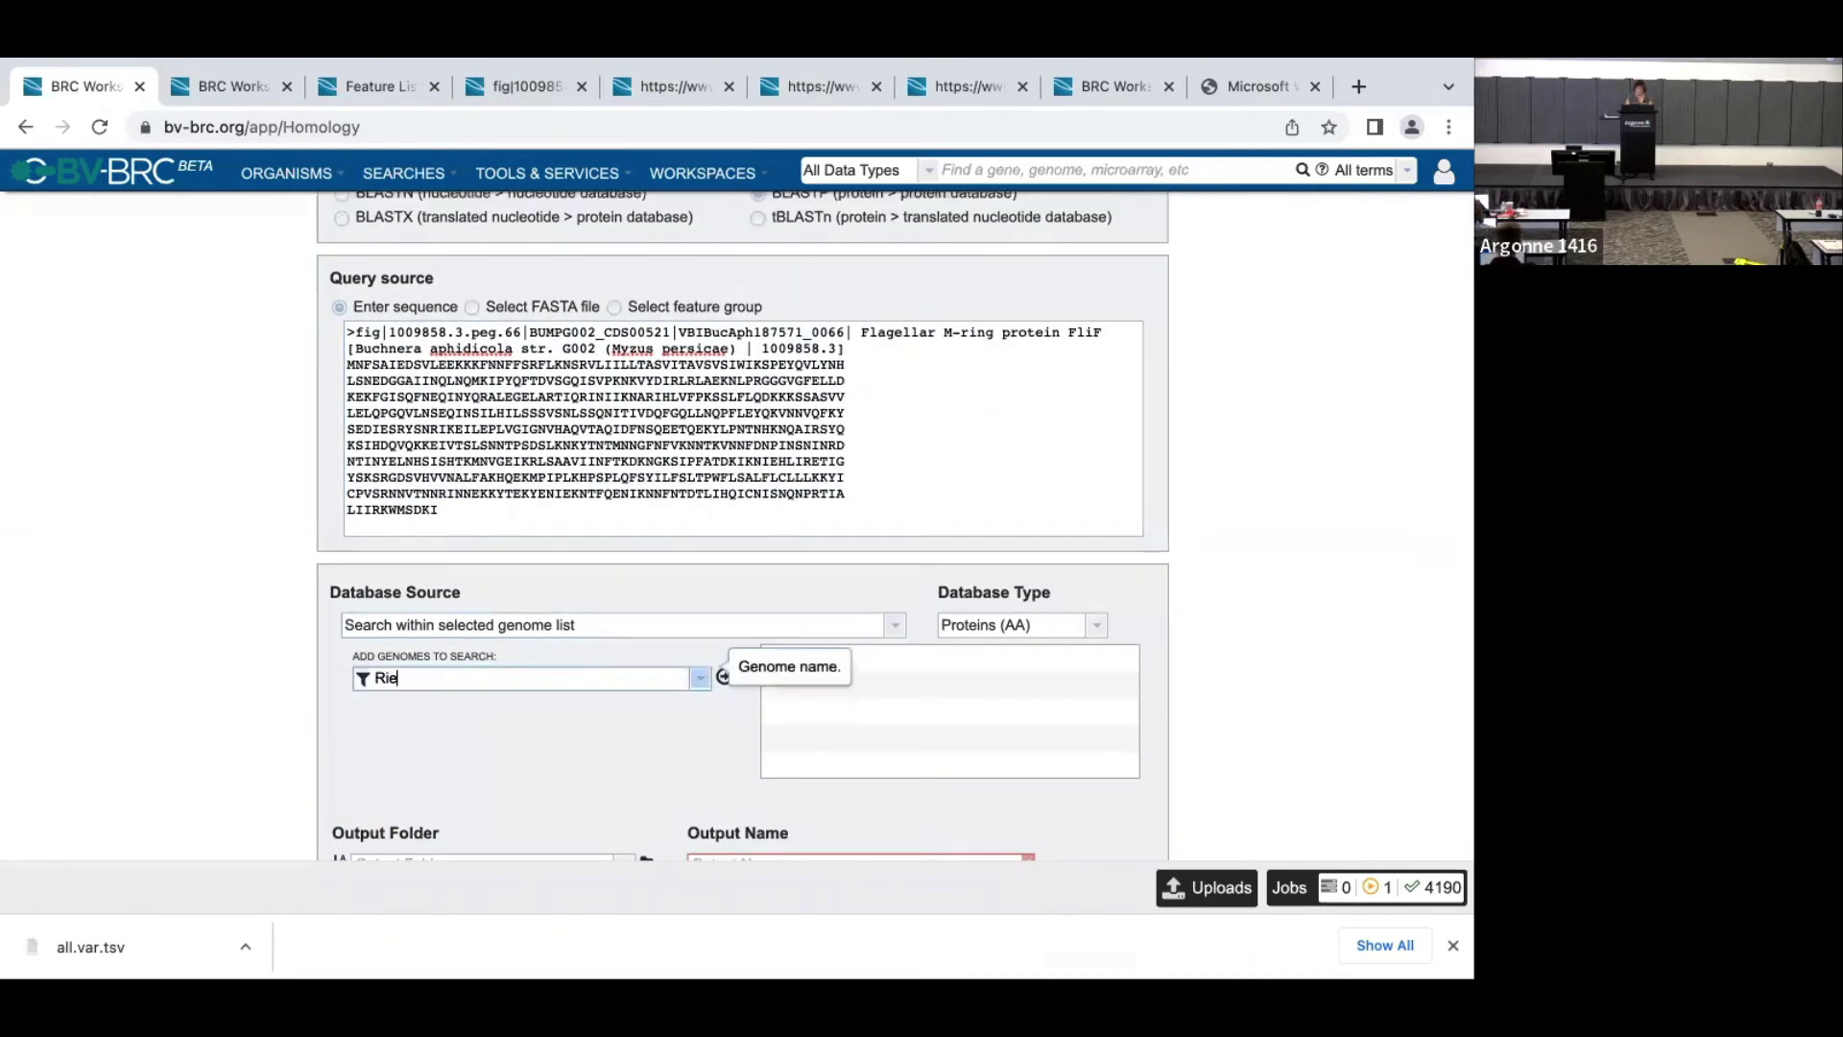
text(sia)
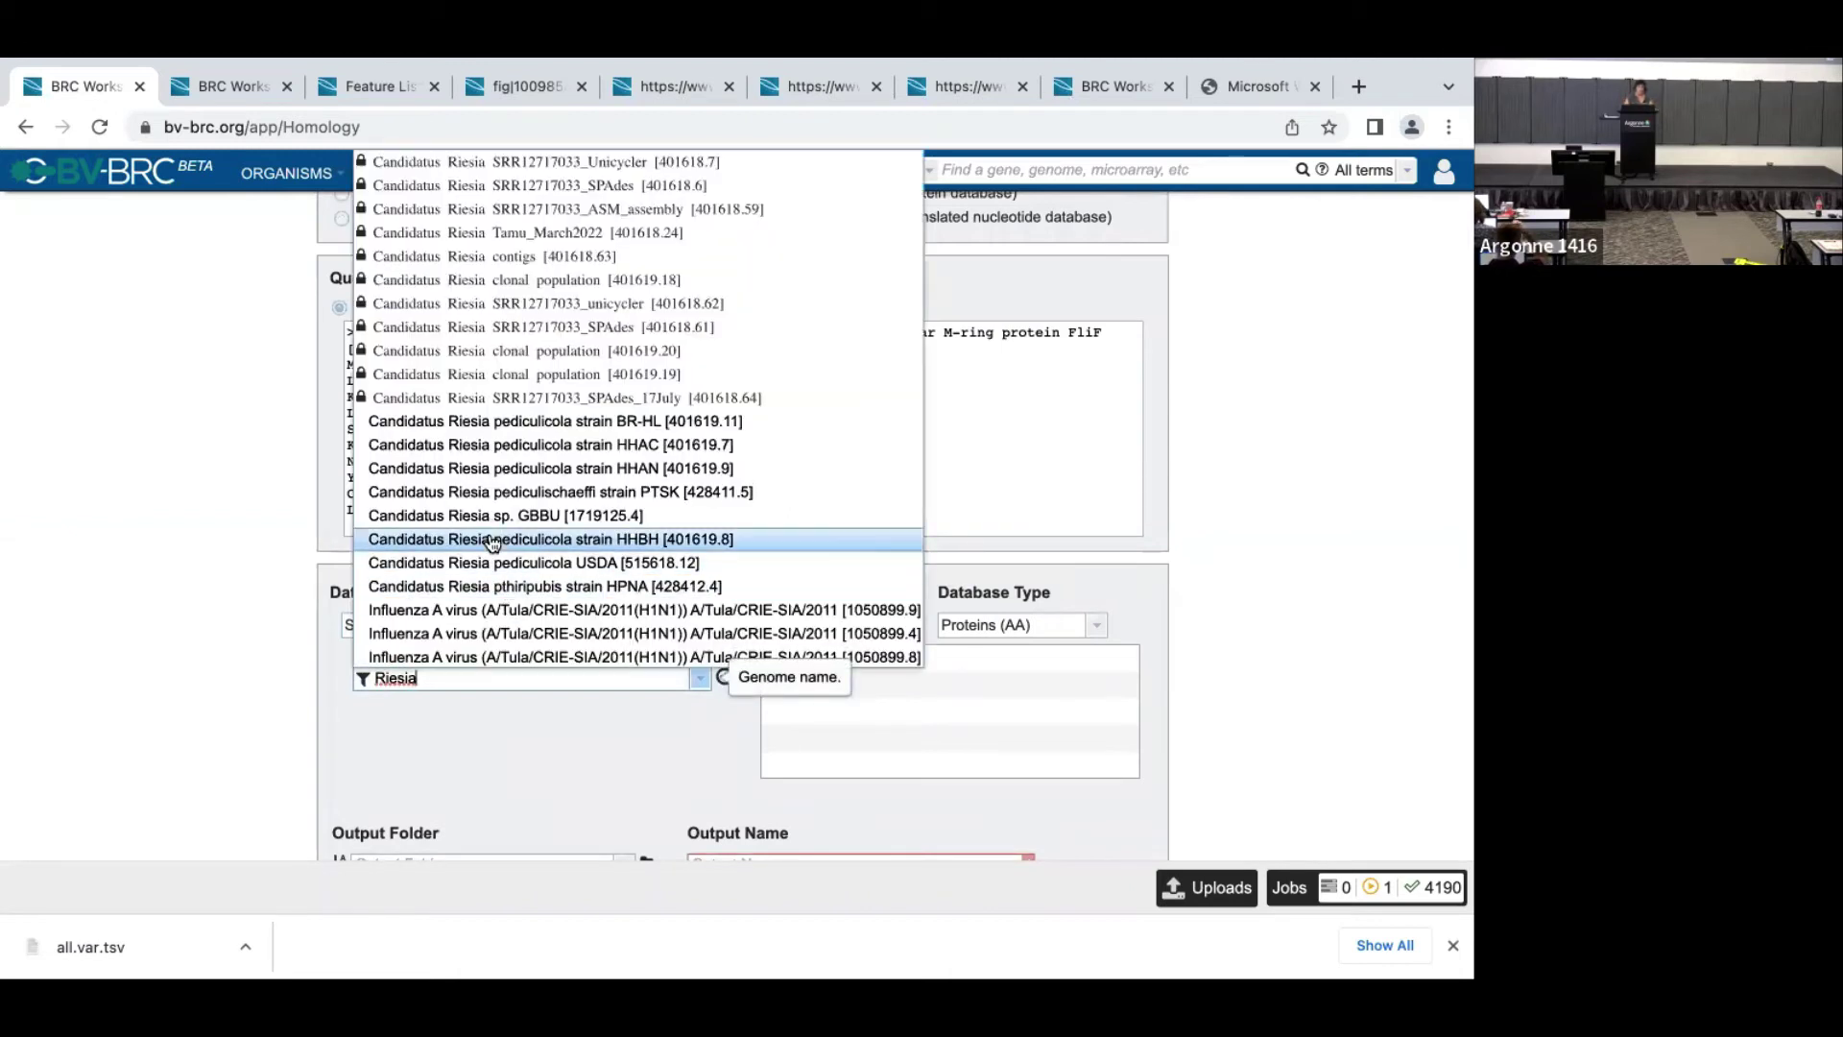
click(417, 397)
click(724, 662)
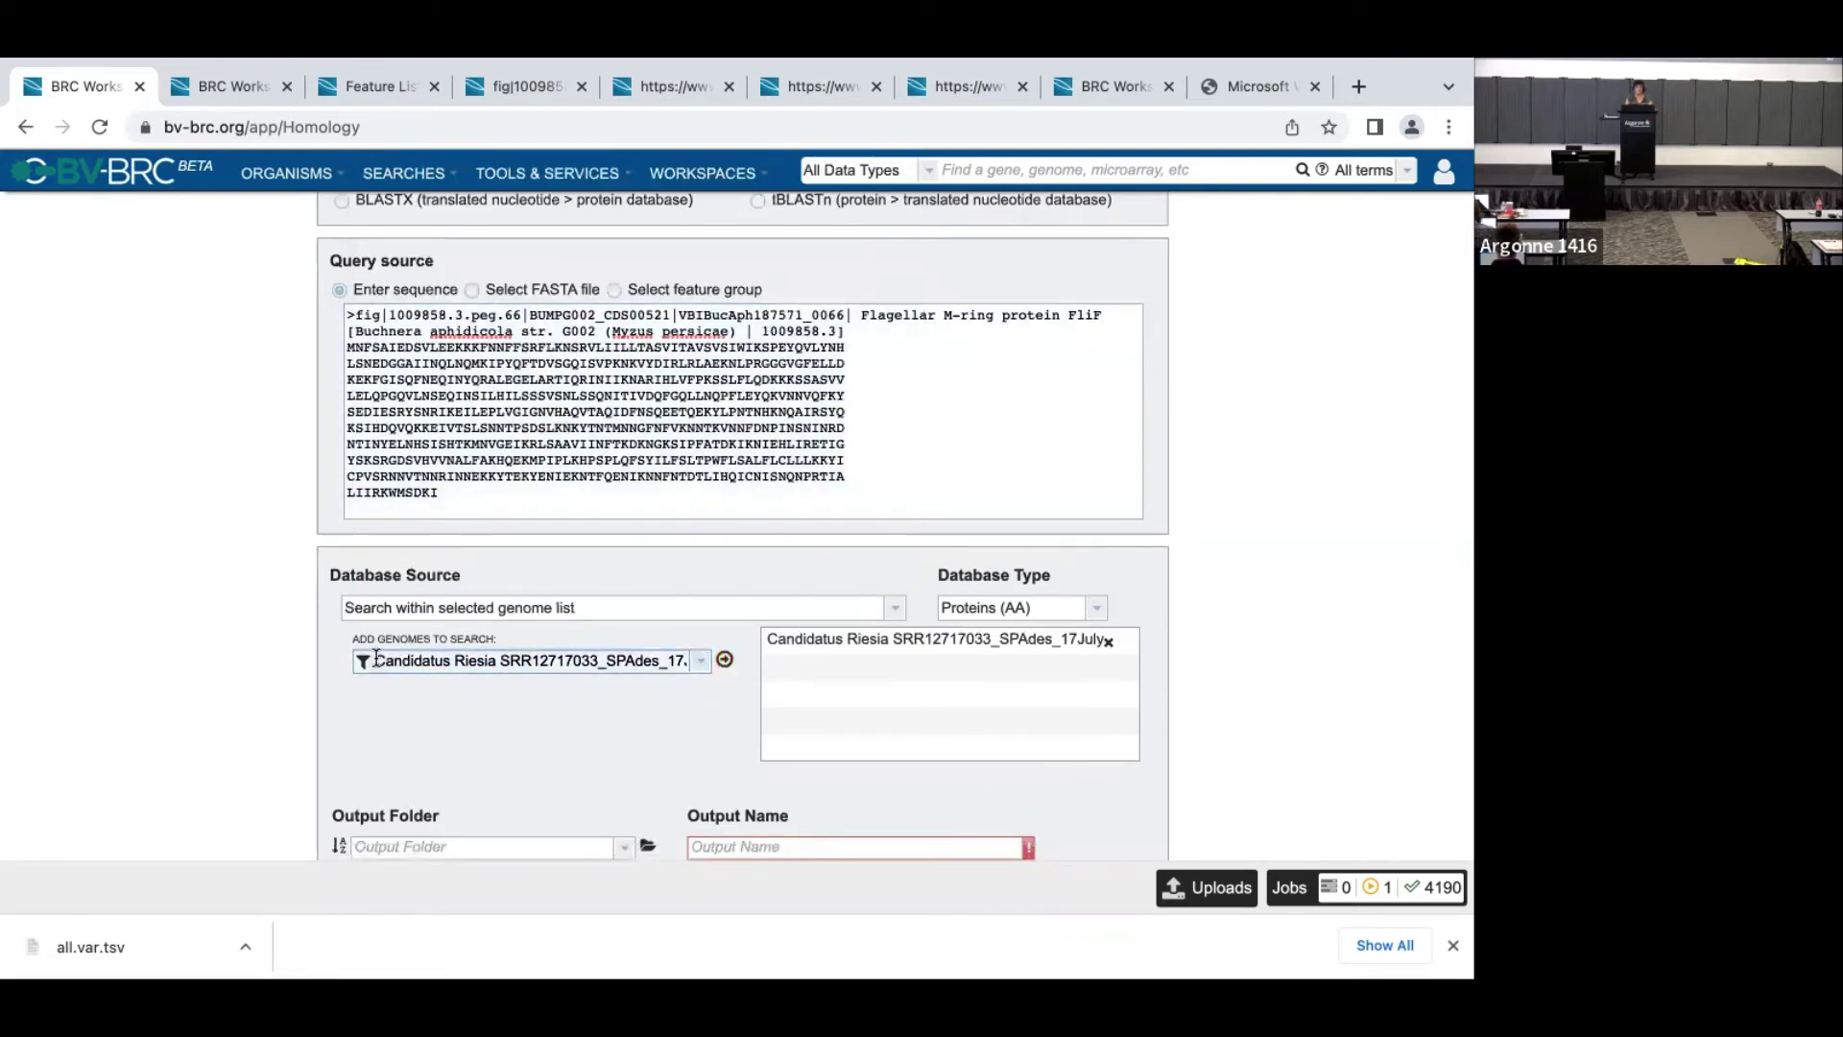
- Search for Riesia again and add the representative genome Candidatus Riesia pediculischaeffi PTSU to the genome list
drag(375, 658, 724, 693)
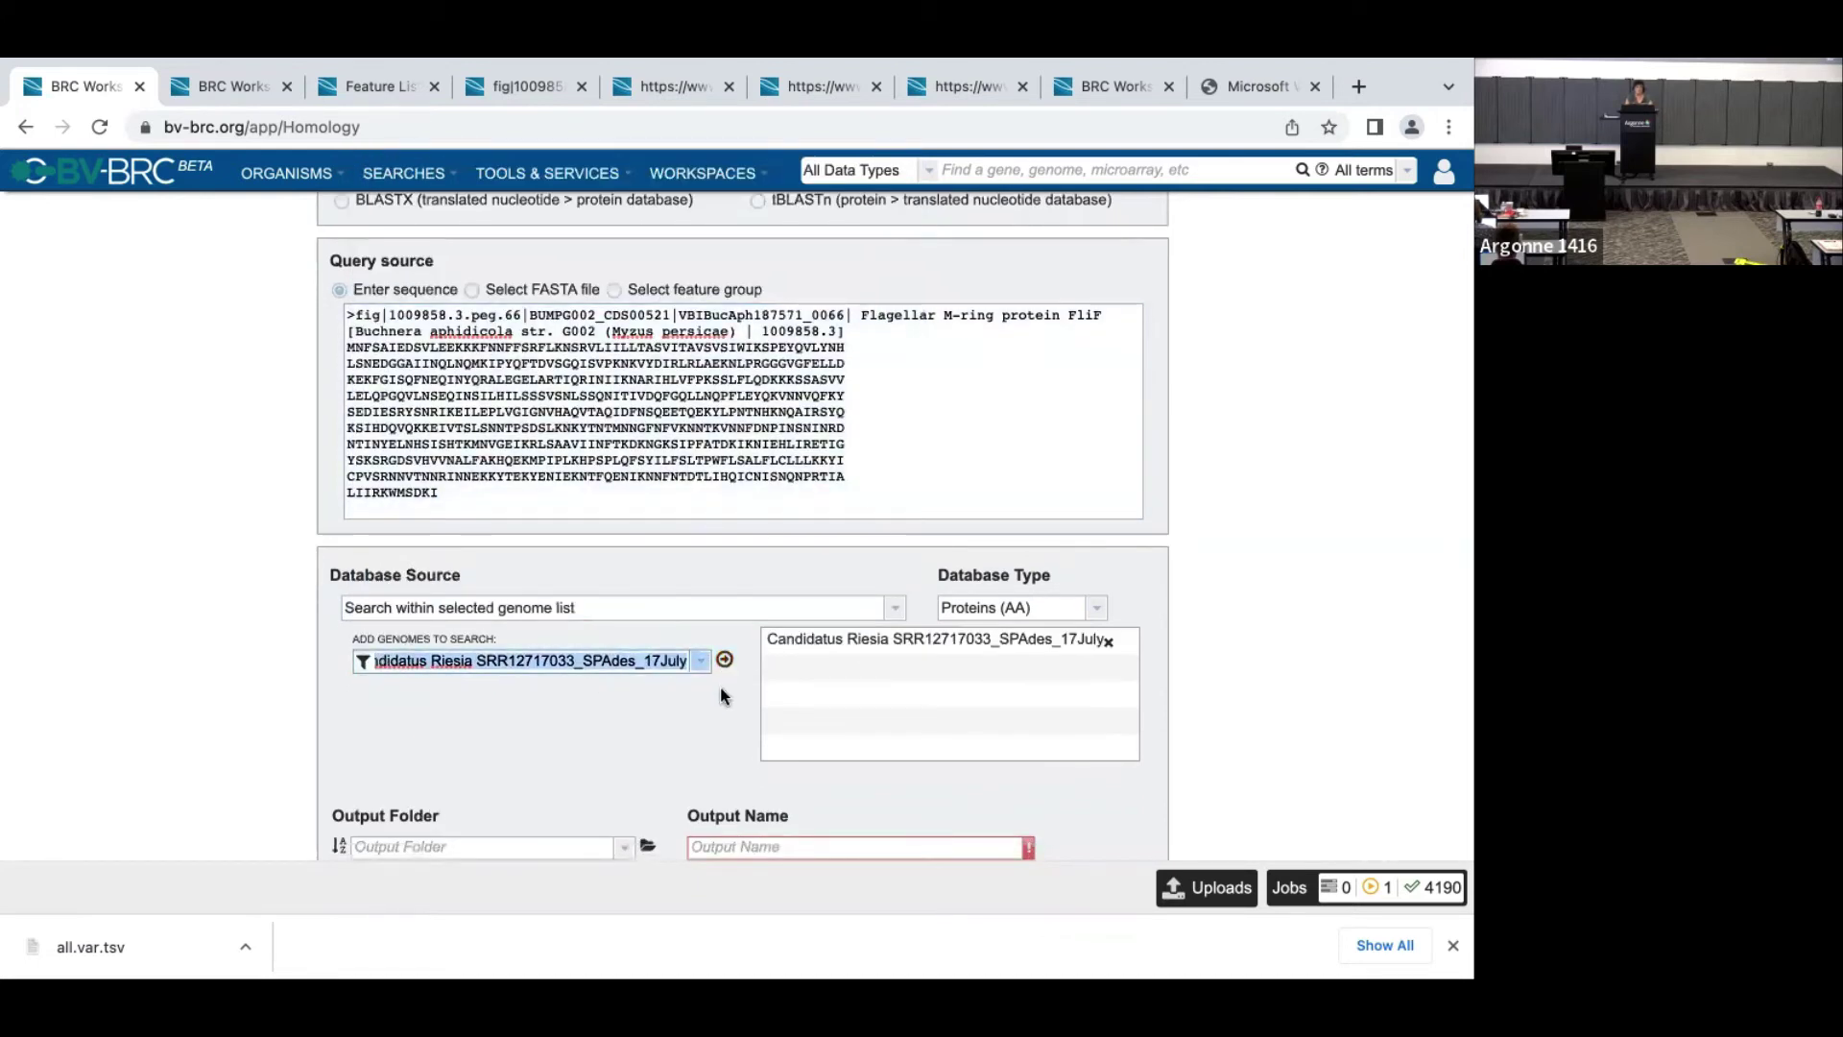
click(363, 662)
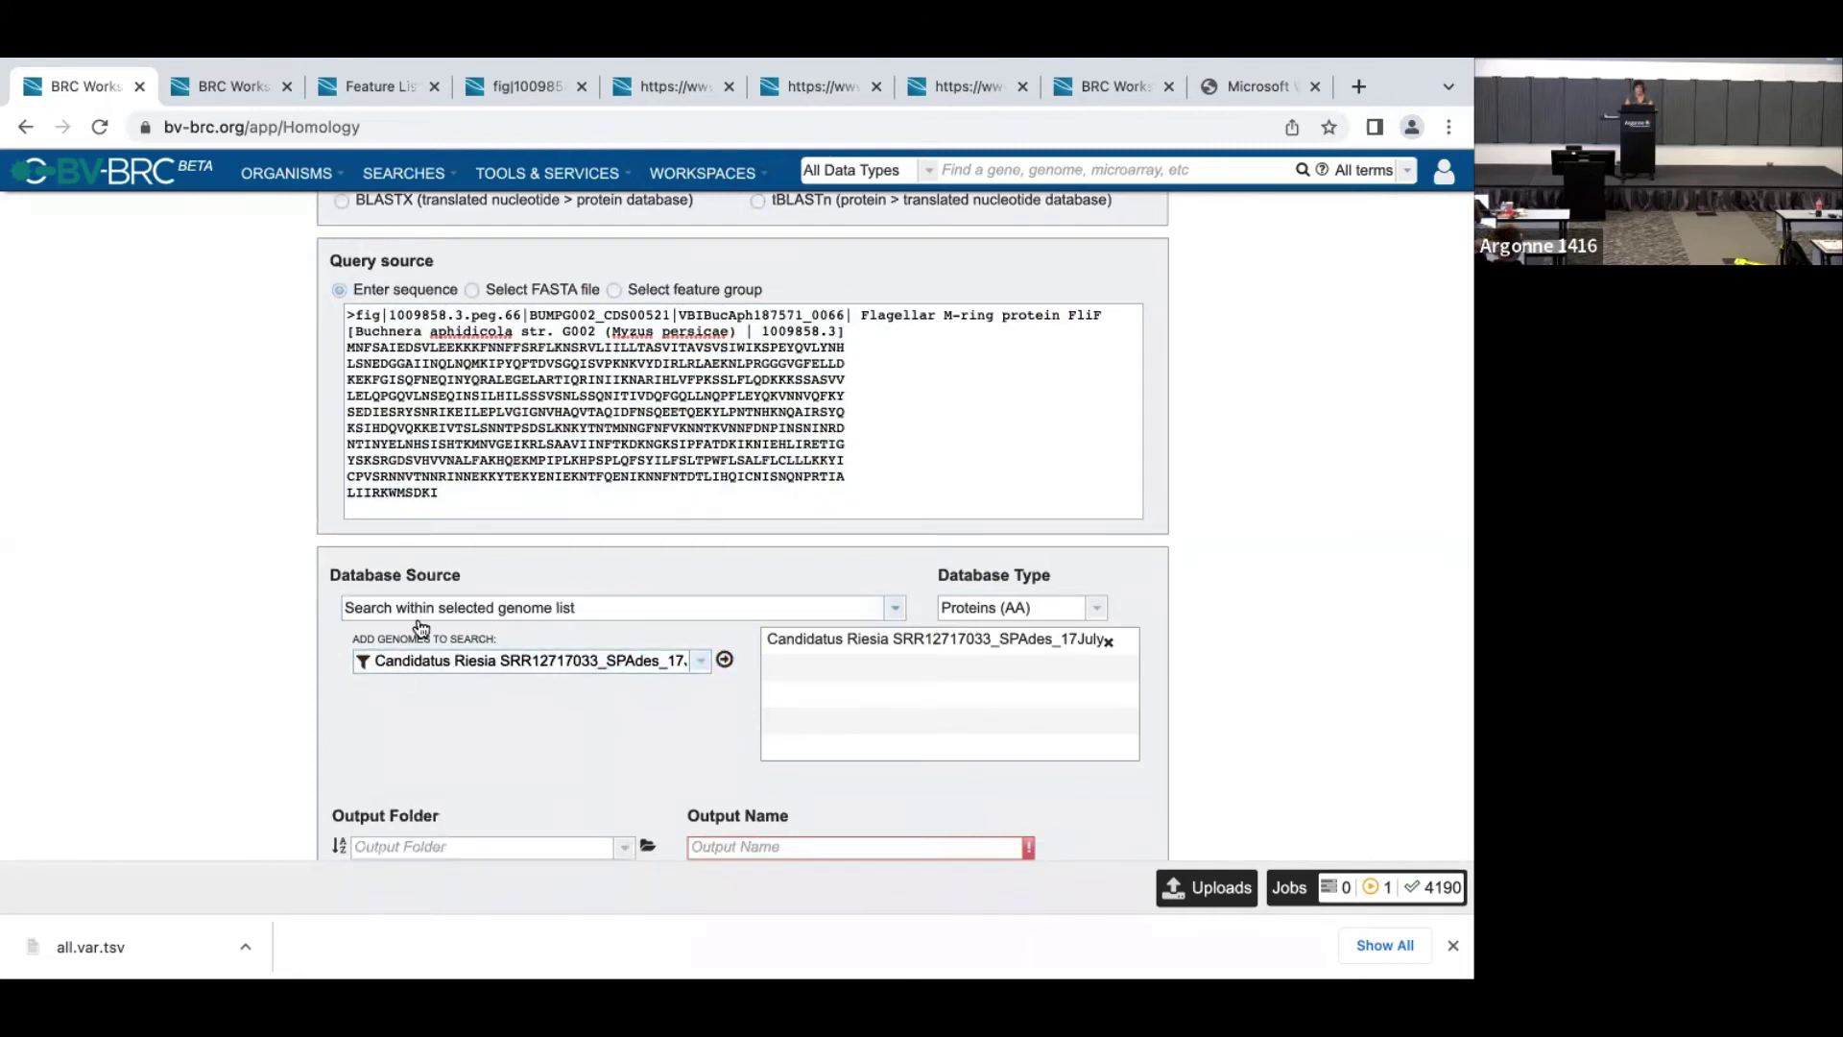
click(366, 664)
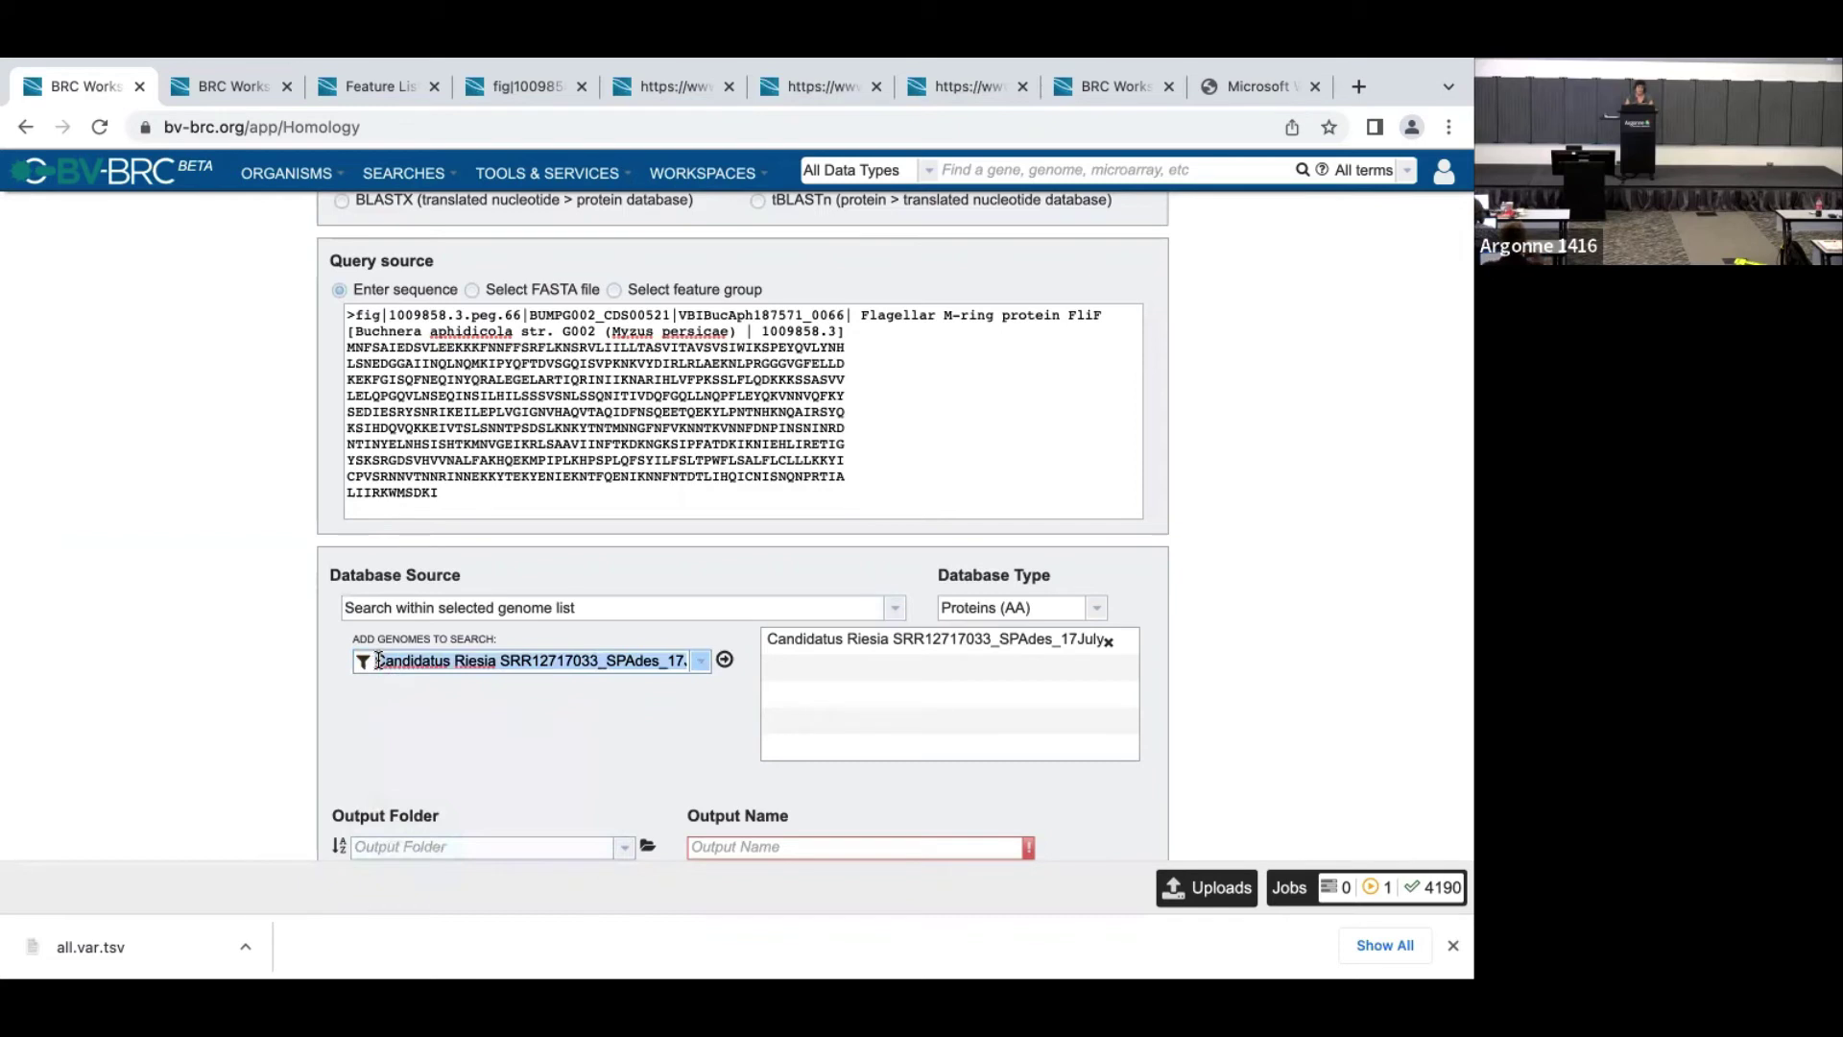
key(BackSpace)
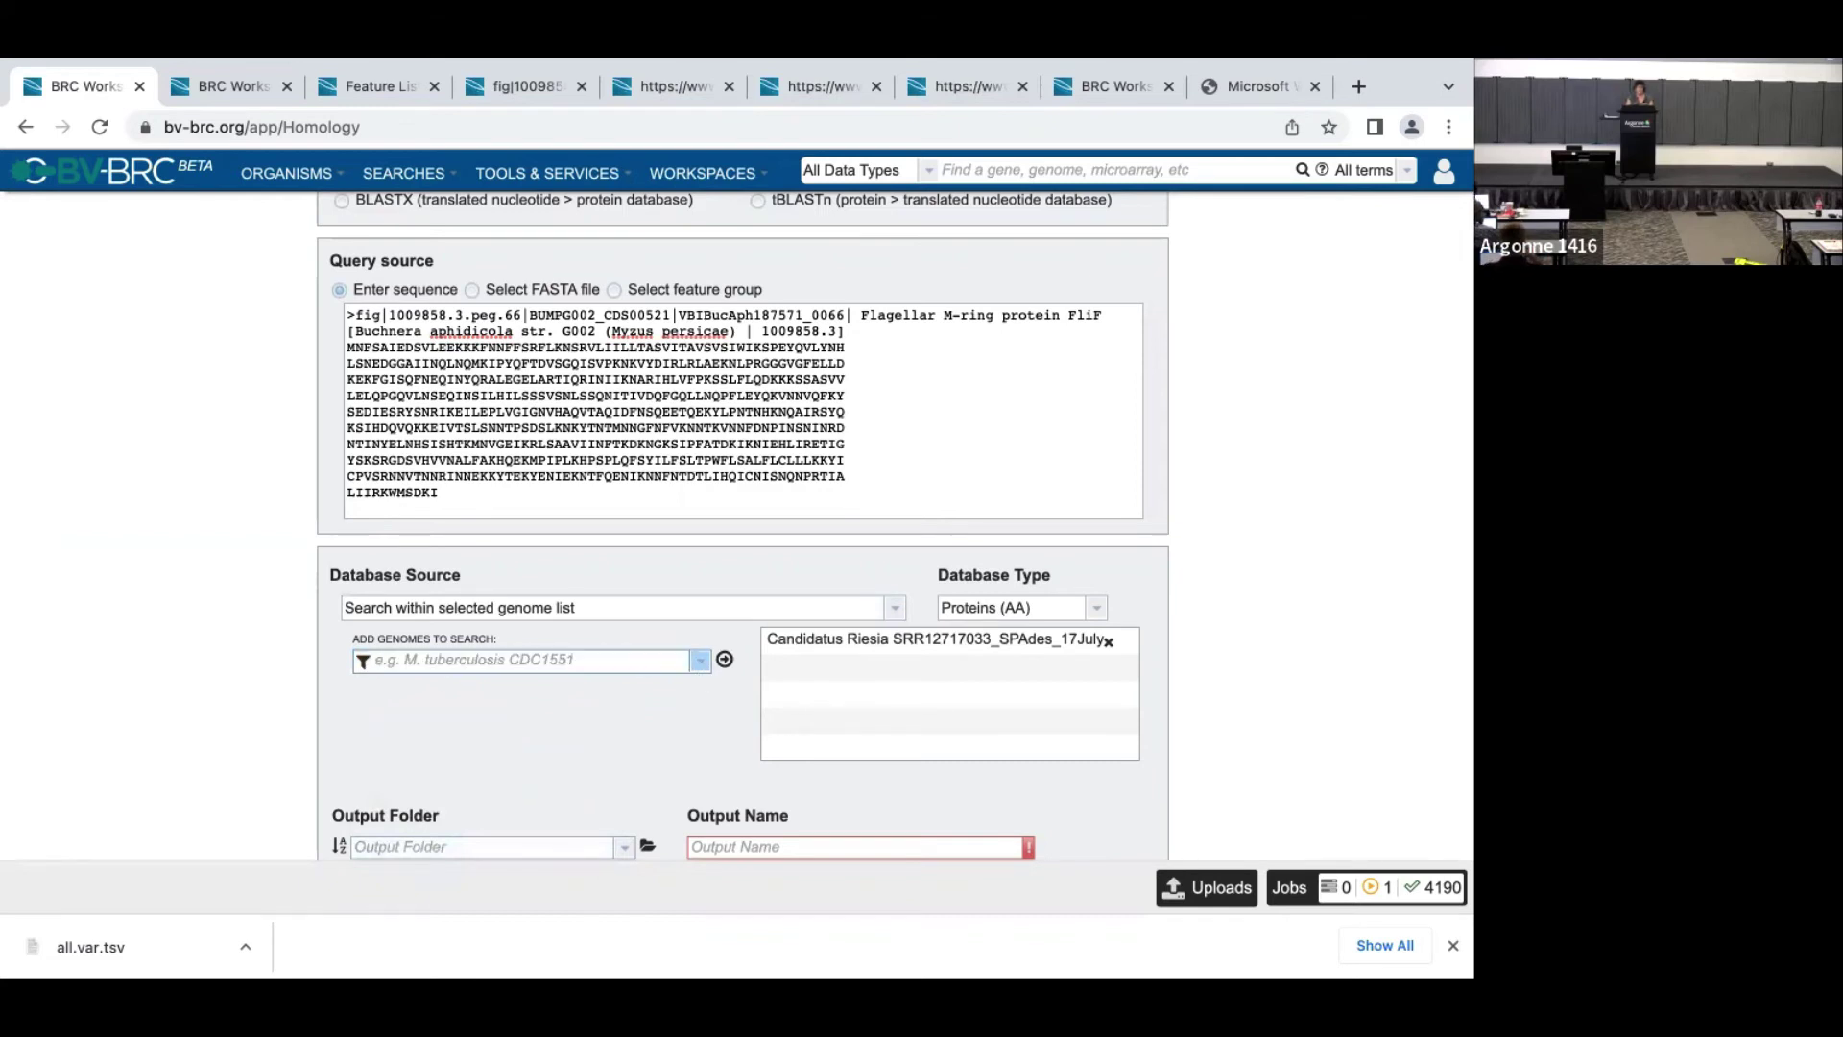
text(Riesia)
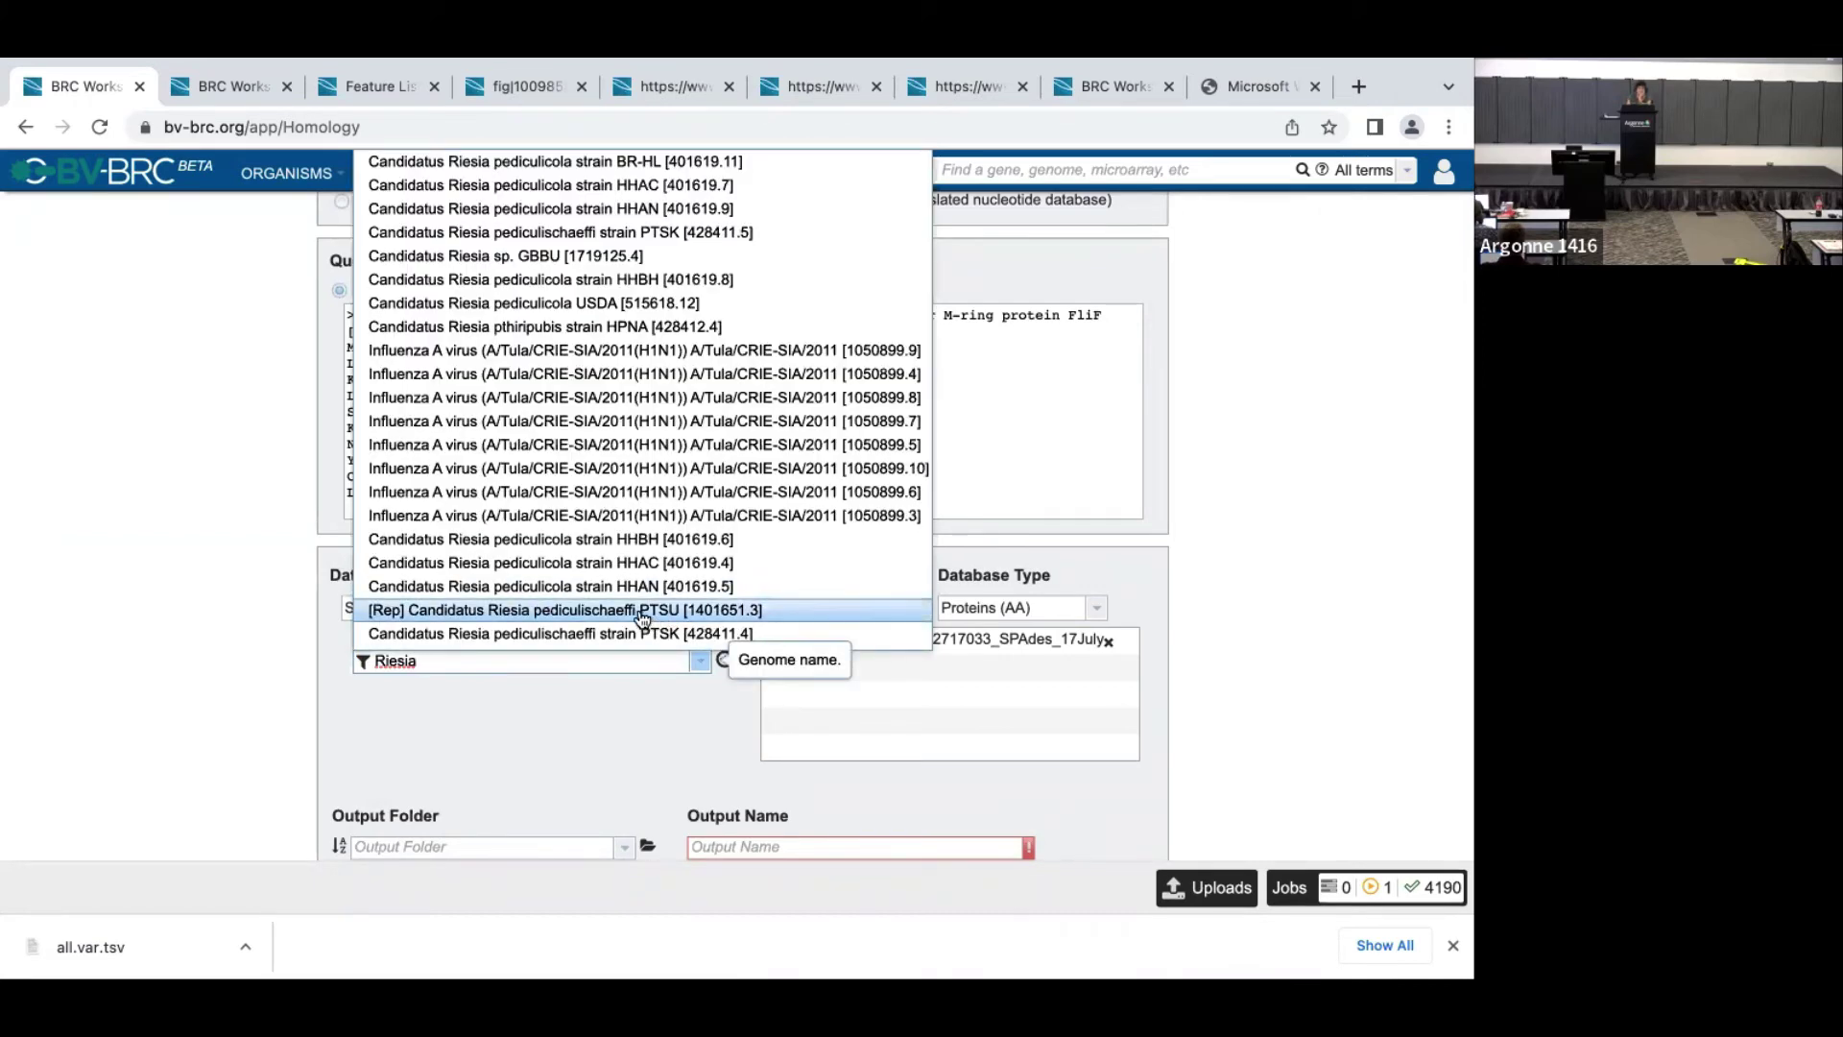
click(642, 614)
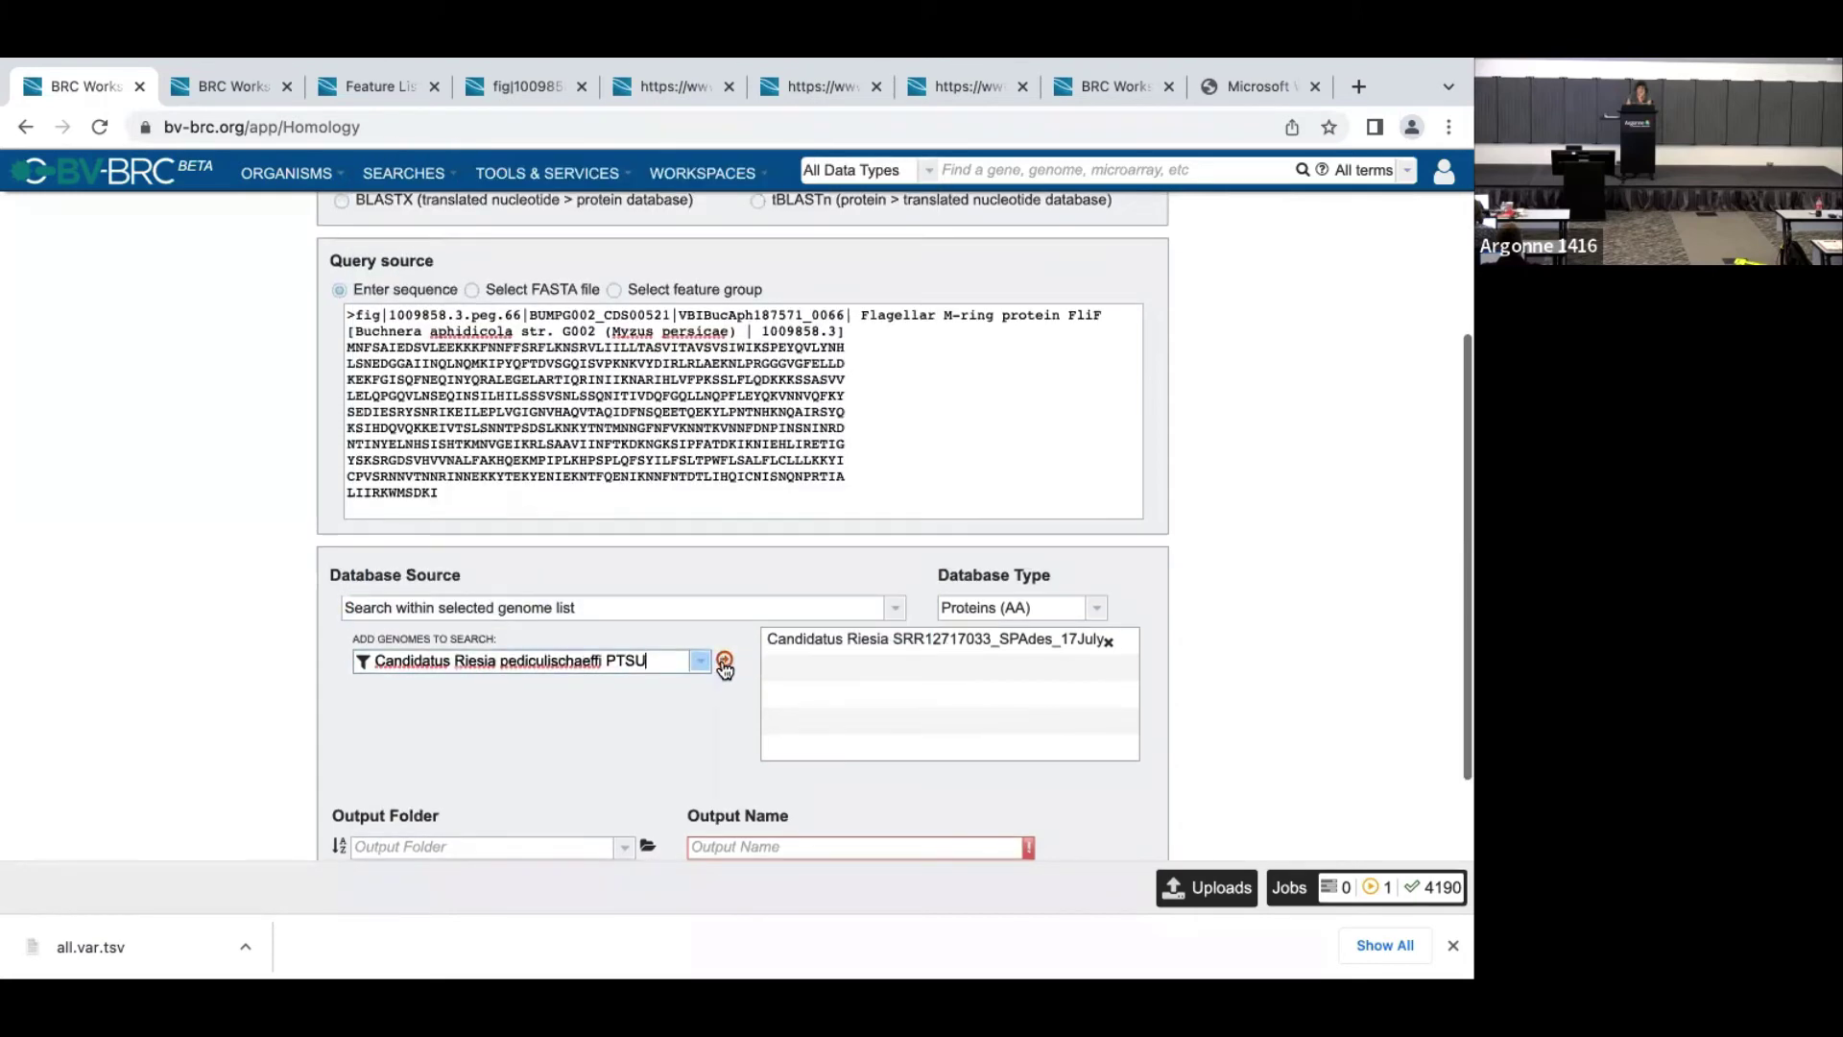
click(724, 662)
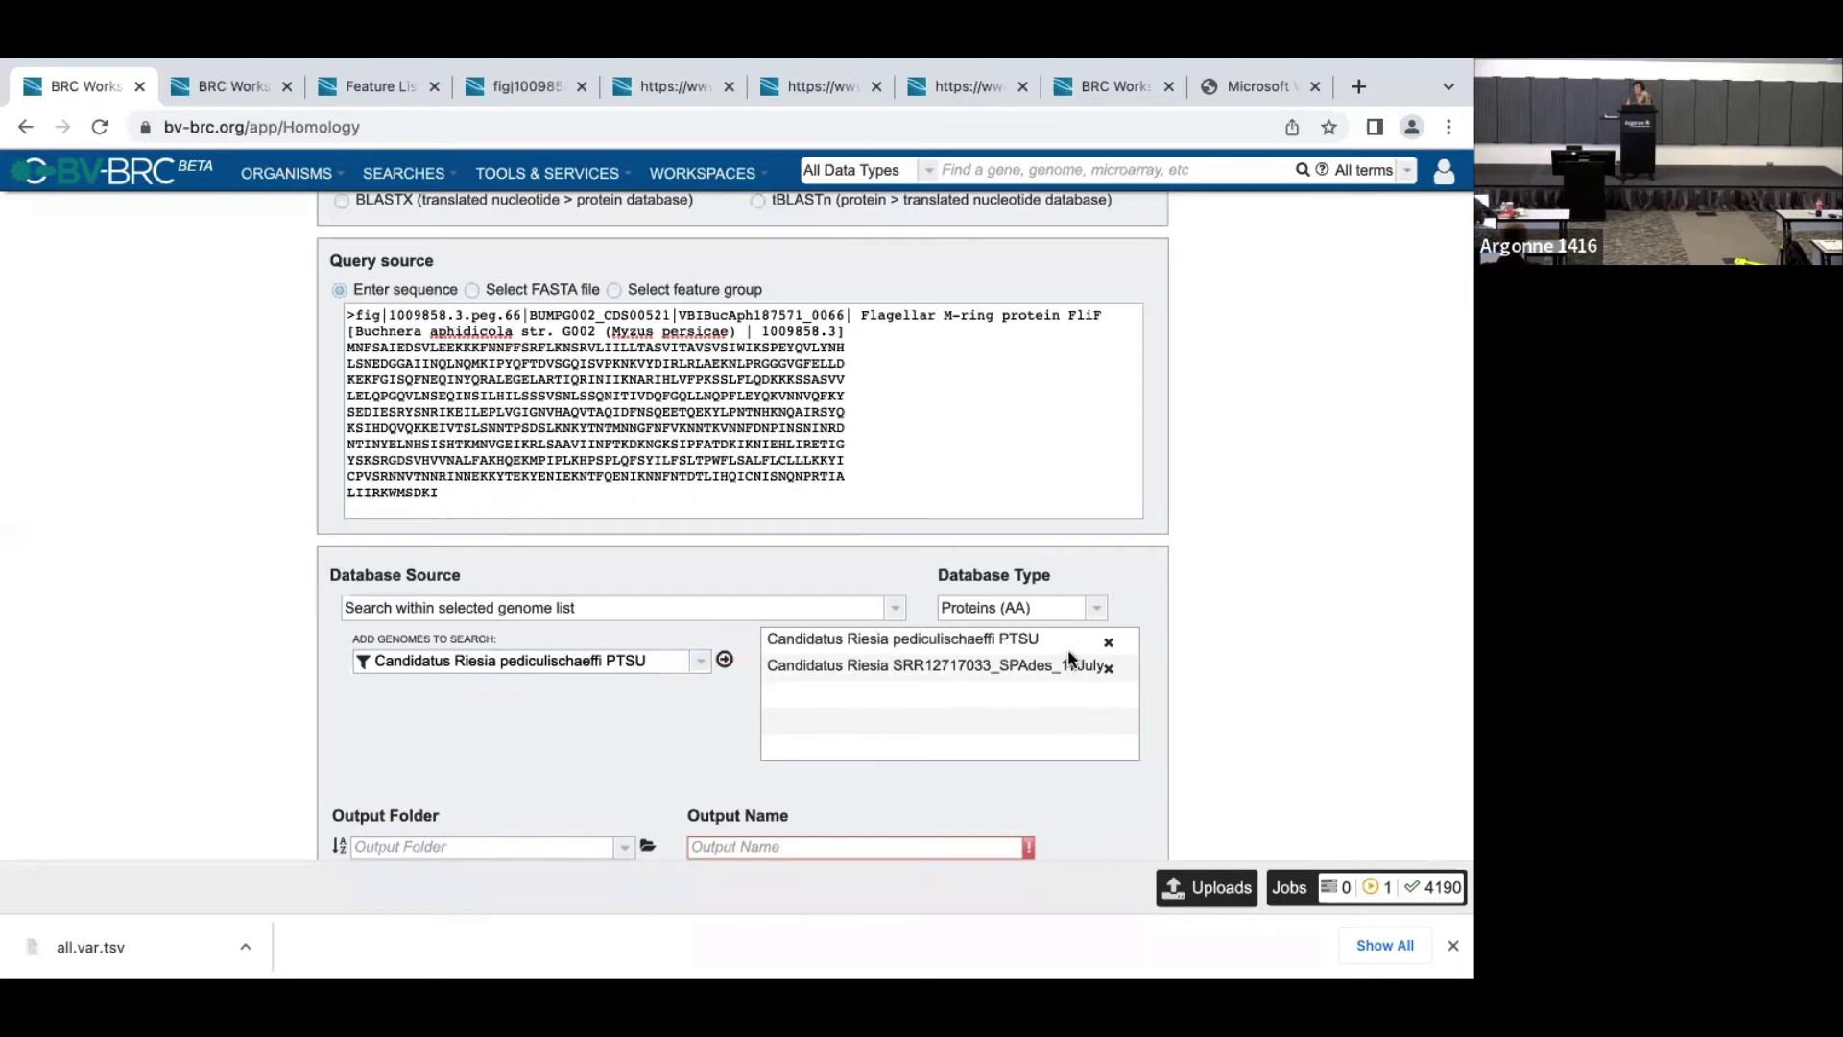
- Set the output folder to ANL Workshop July 2022 and name the output "BLASTP Buchnera v 2 Riesia"
scroll(1069, 658, down, 2)
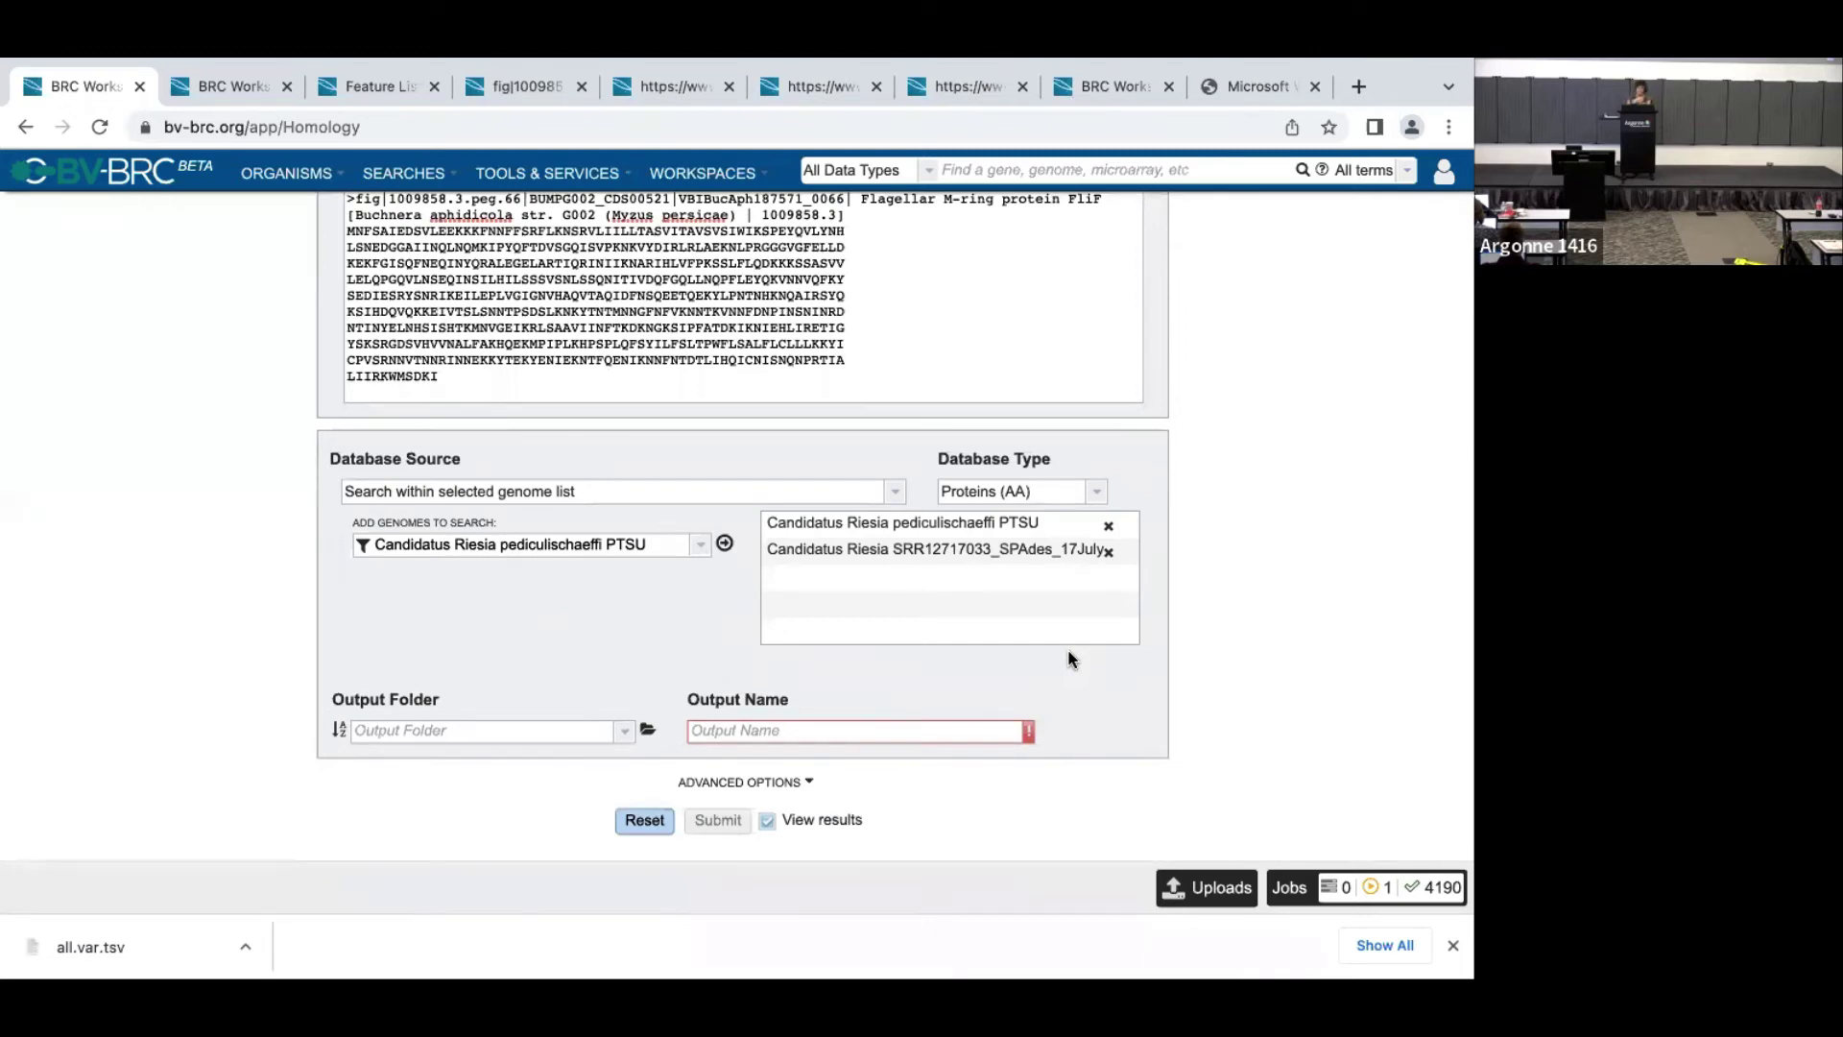
click(622, 740)
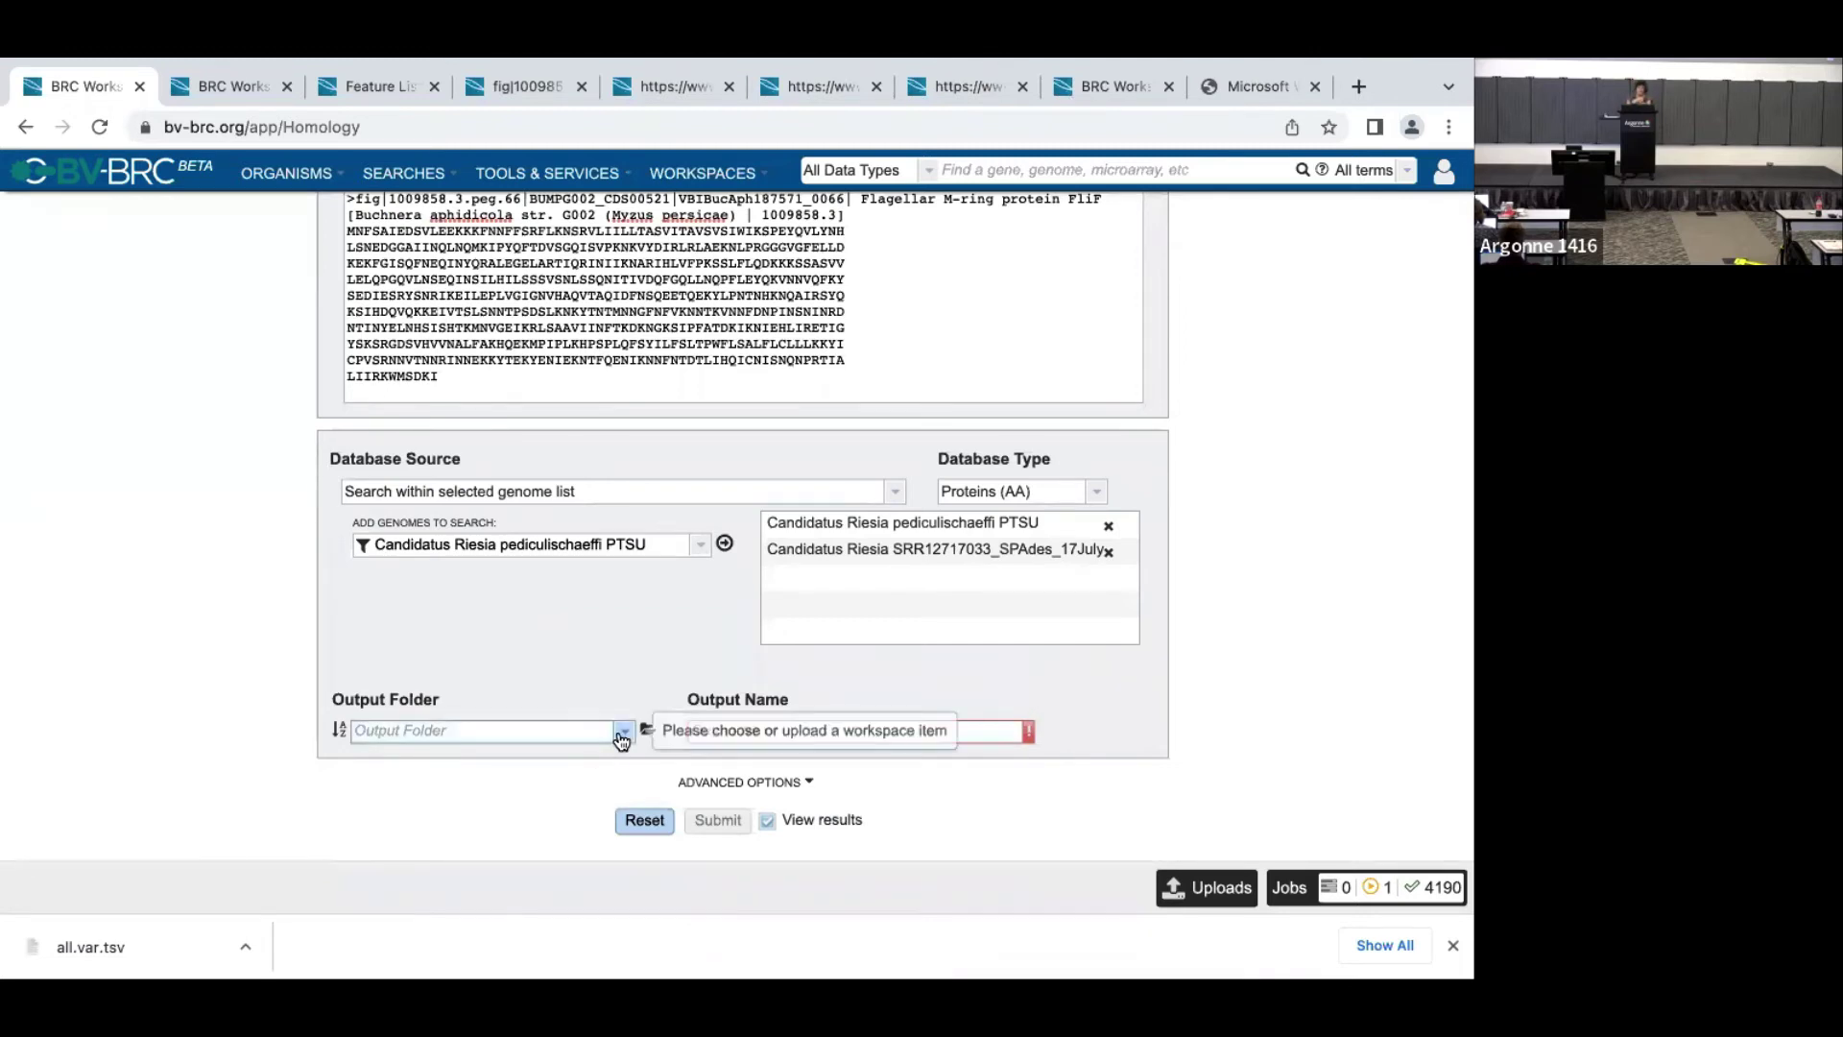
click(527, 180)
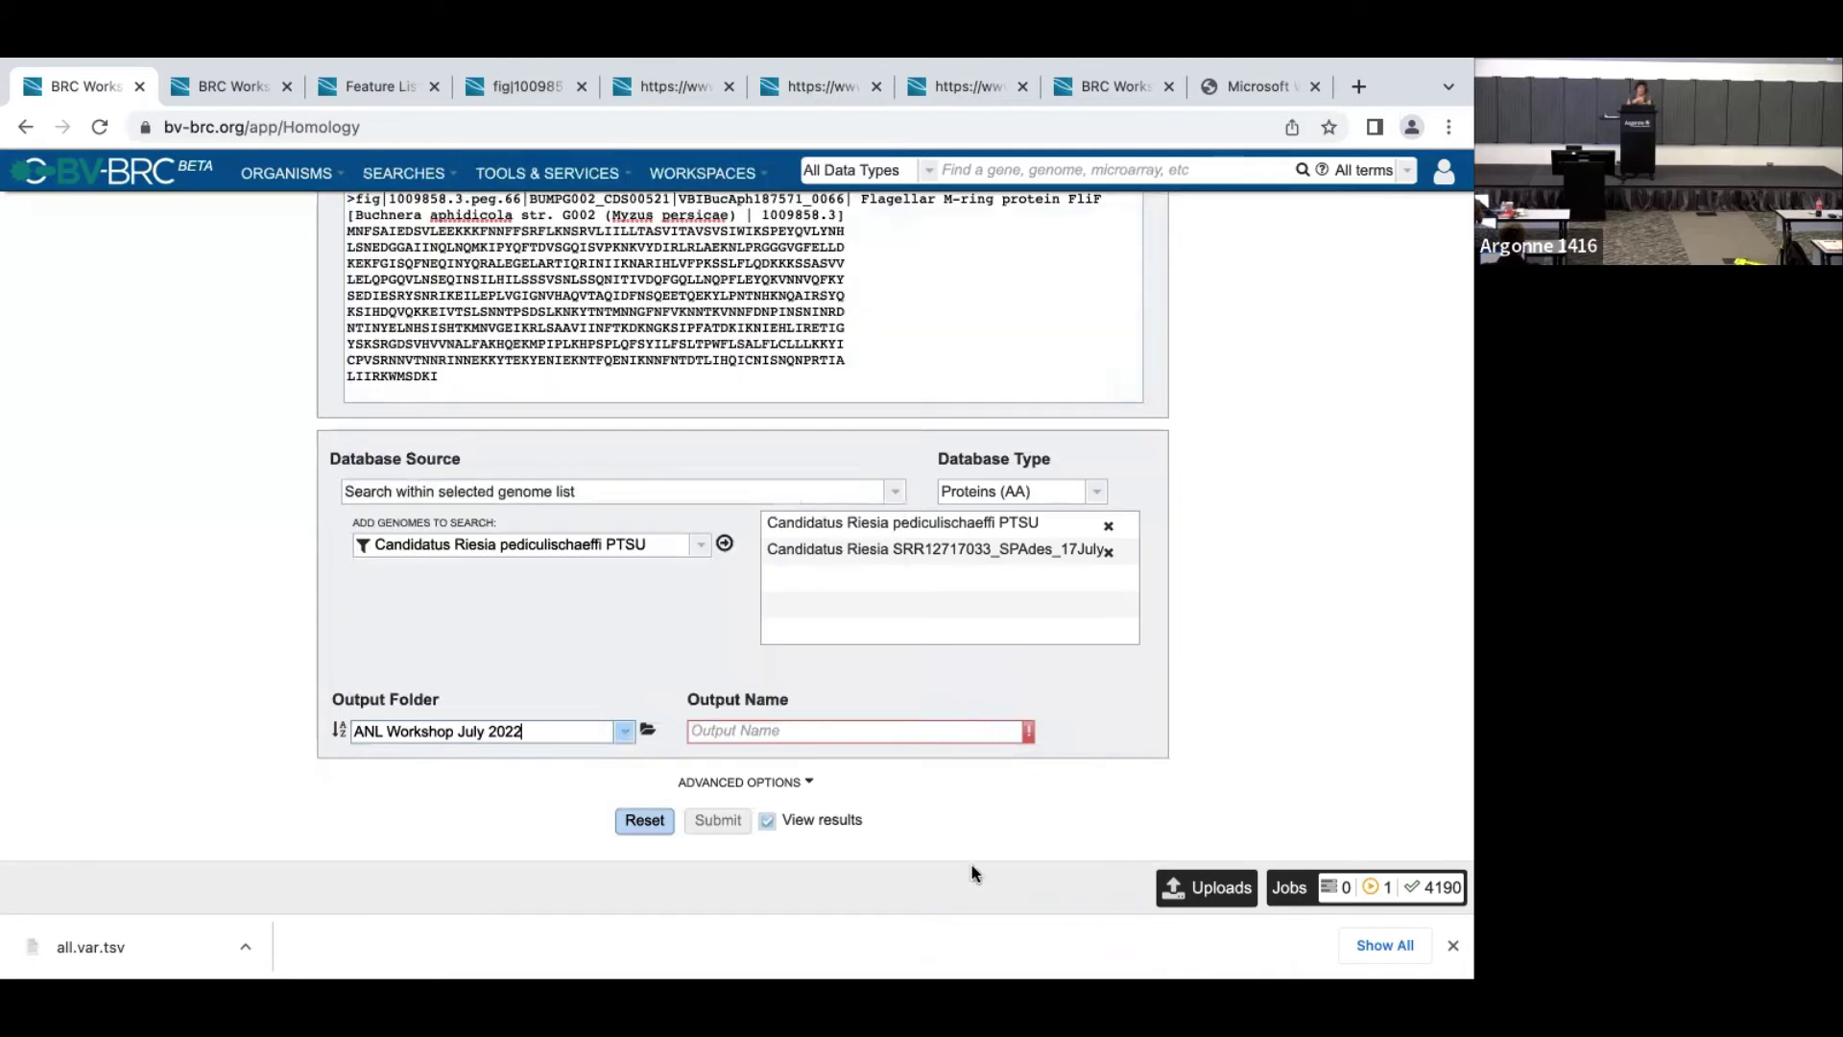
click(828, 729)
scroll(828, 730, up, 1)
text(B)
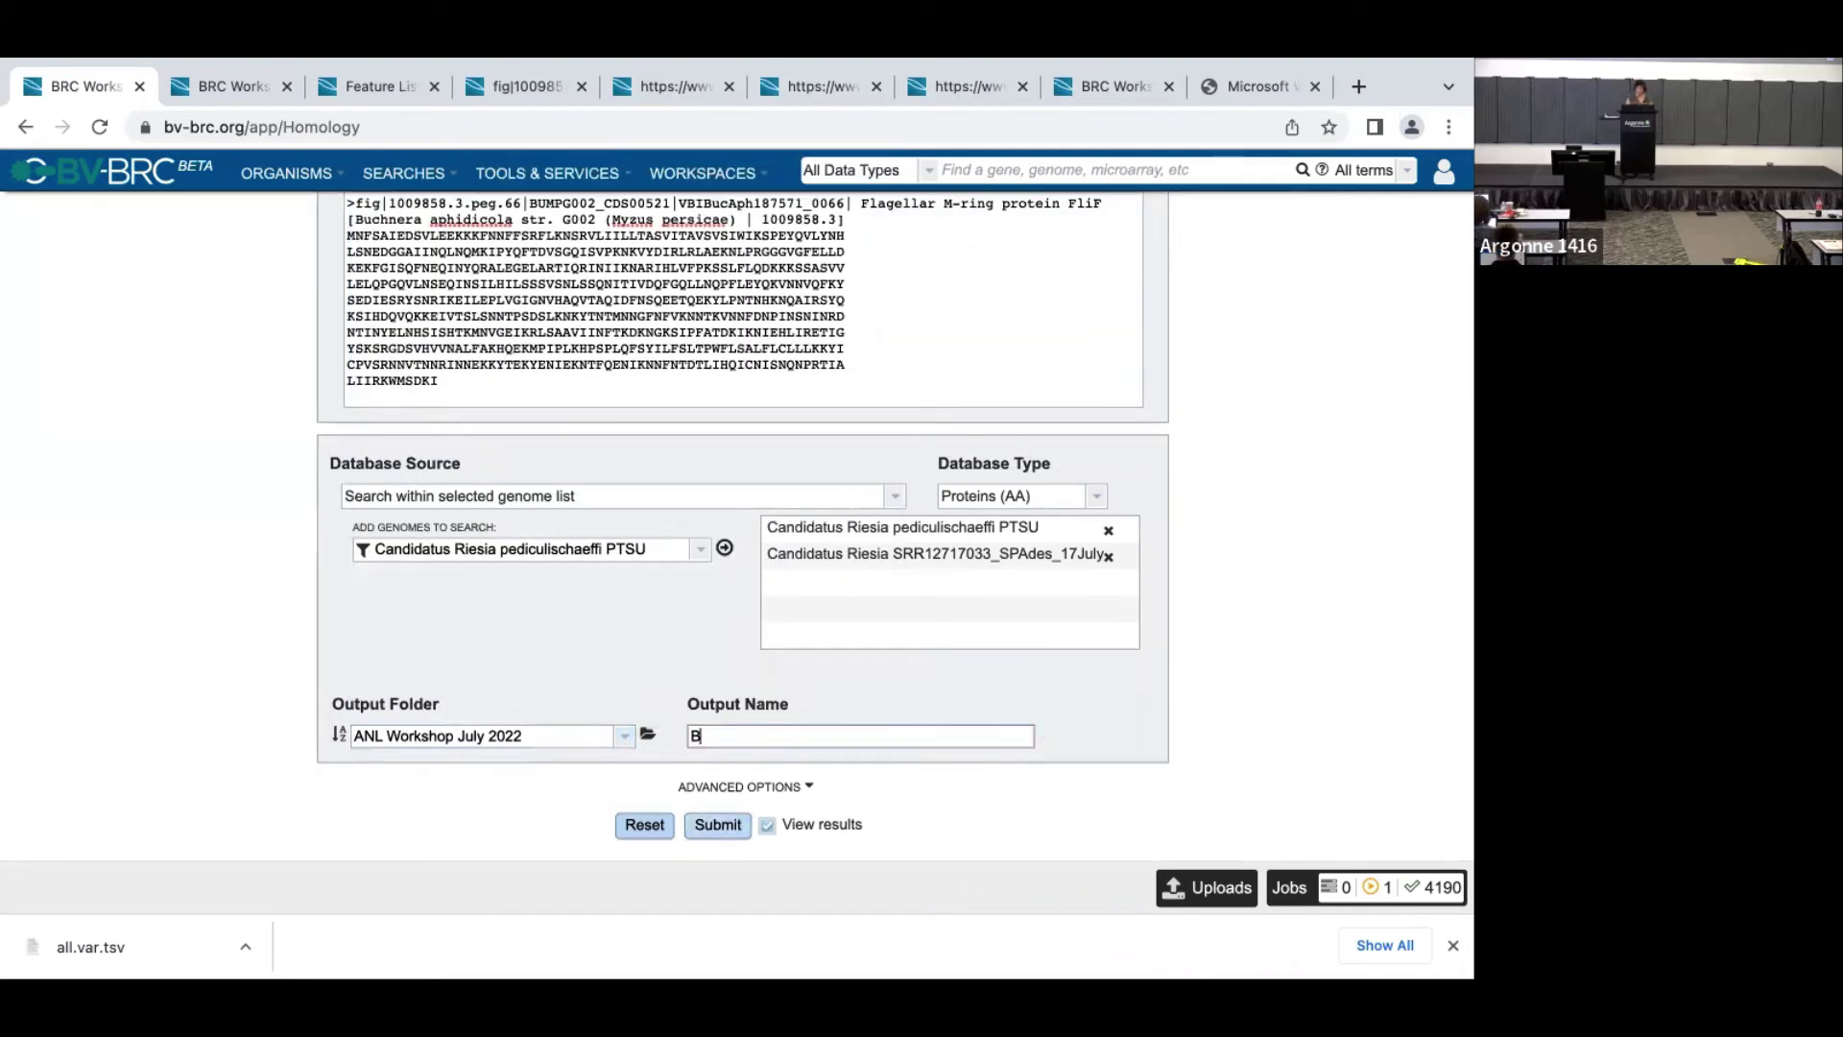
text(LASTP Buchnera v)
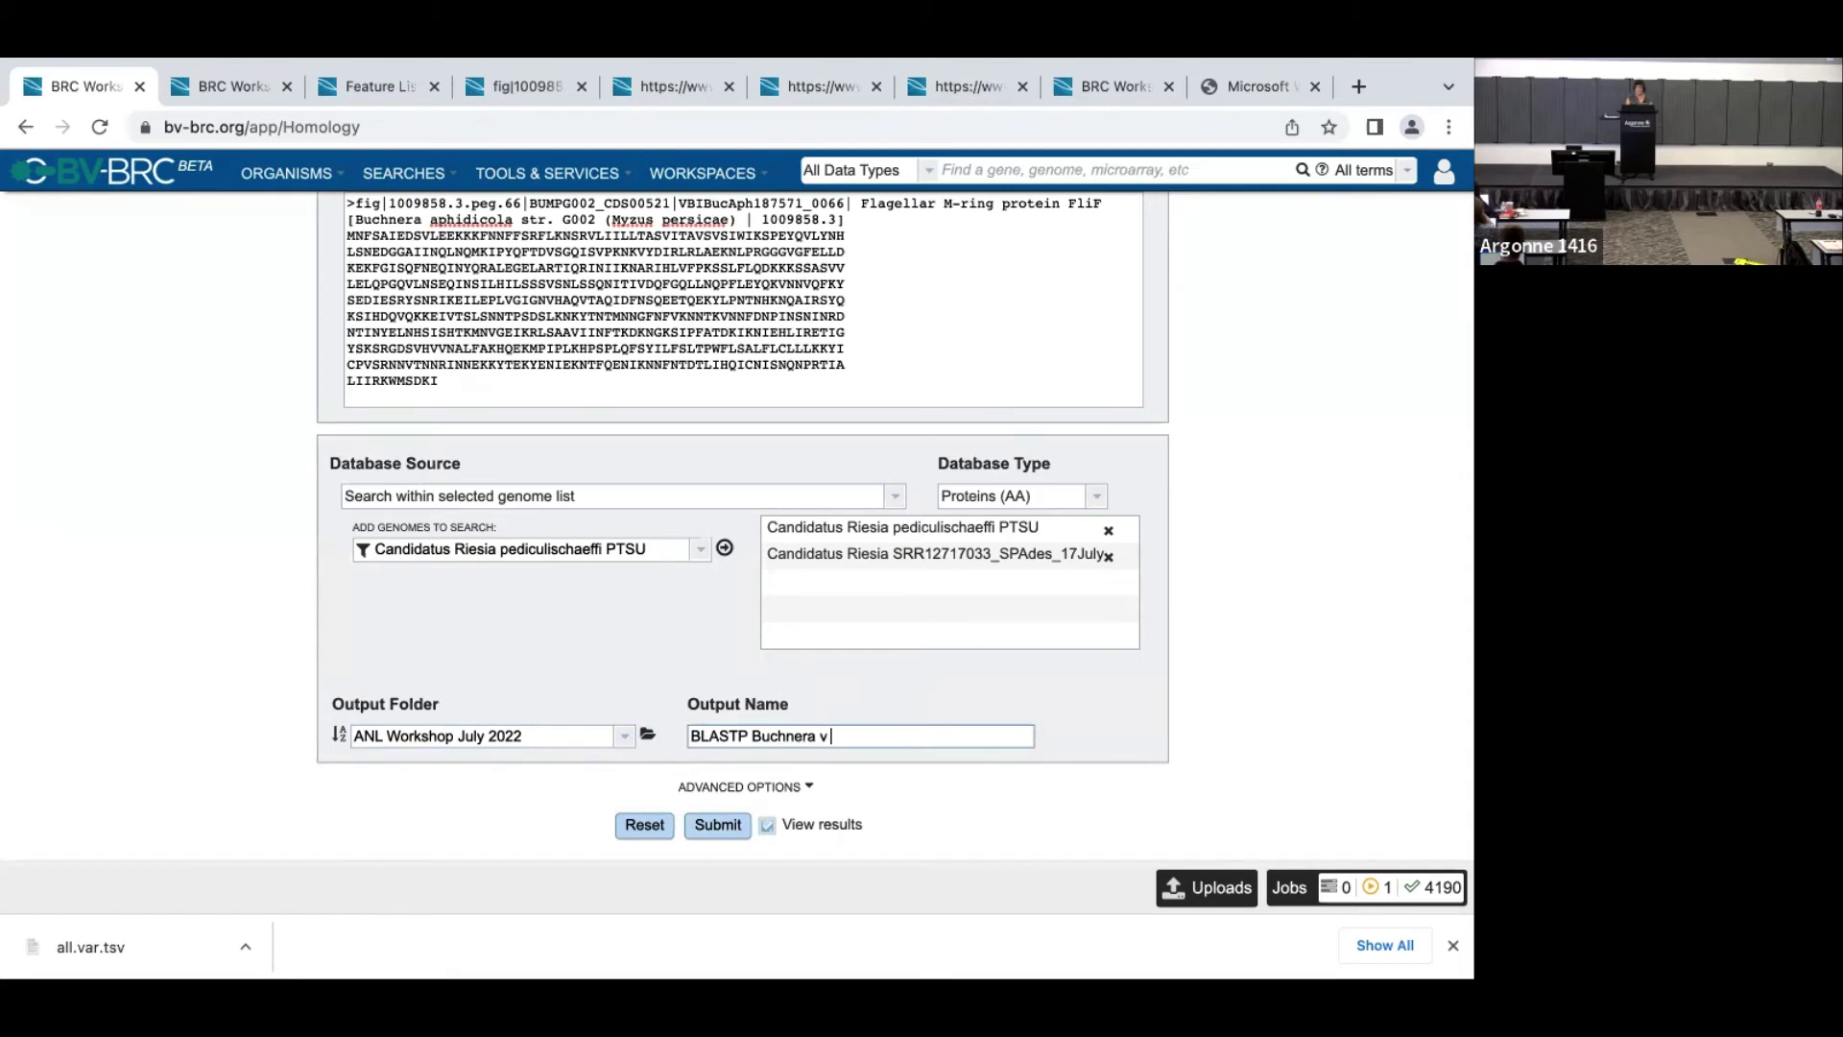
text( 2 Riesia)
- Turn off the View results option and set the E value threshold to 10 in the advanced BLAST parameters
click(767, 826)
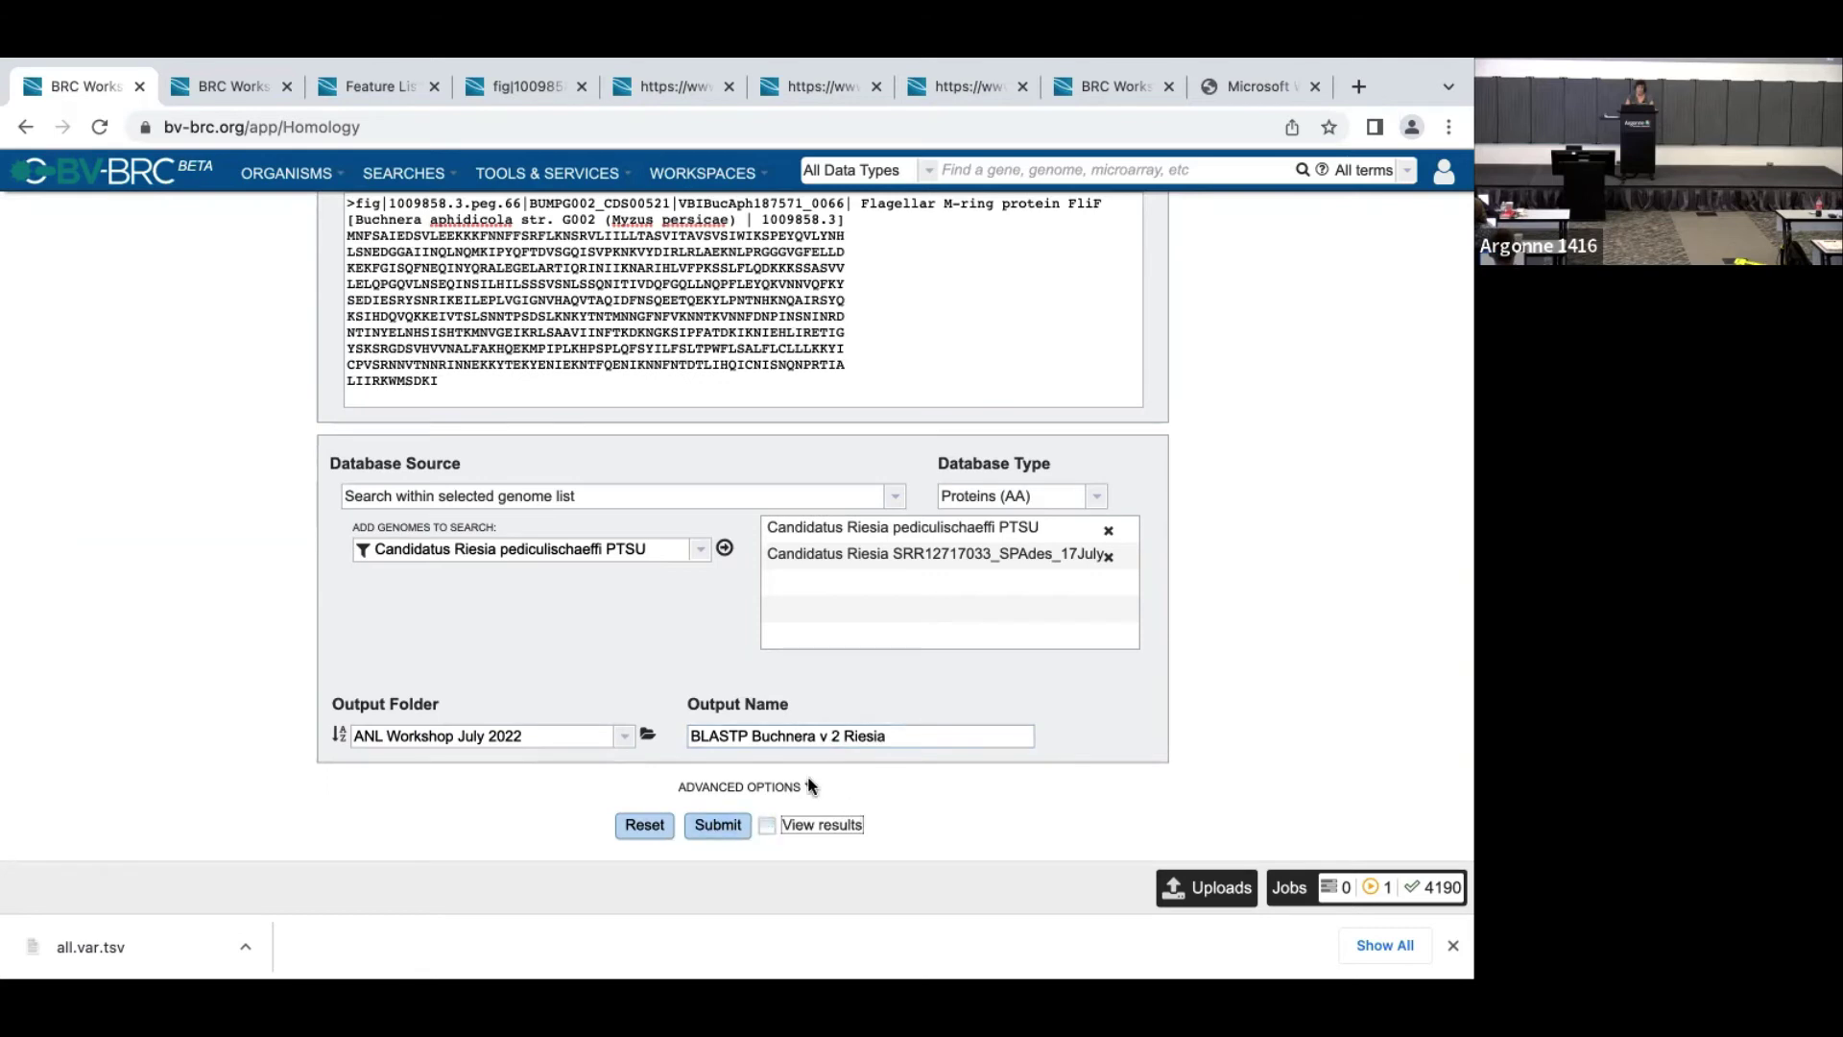
click(809, 789)
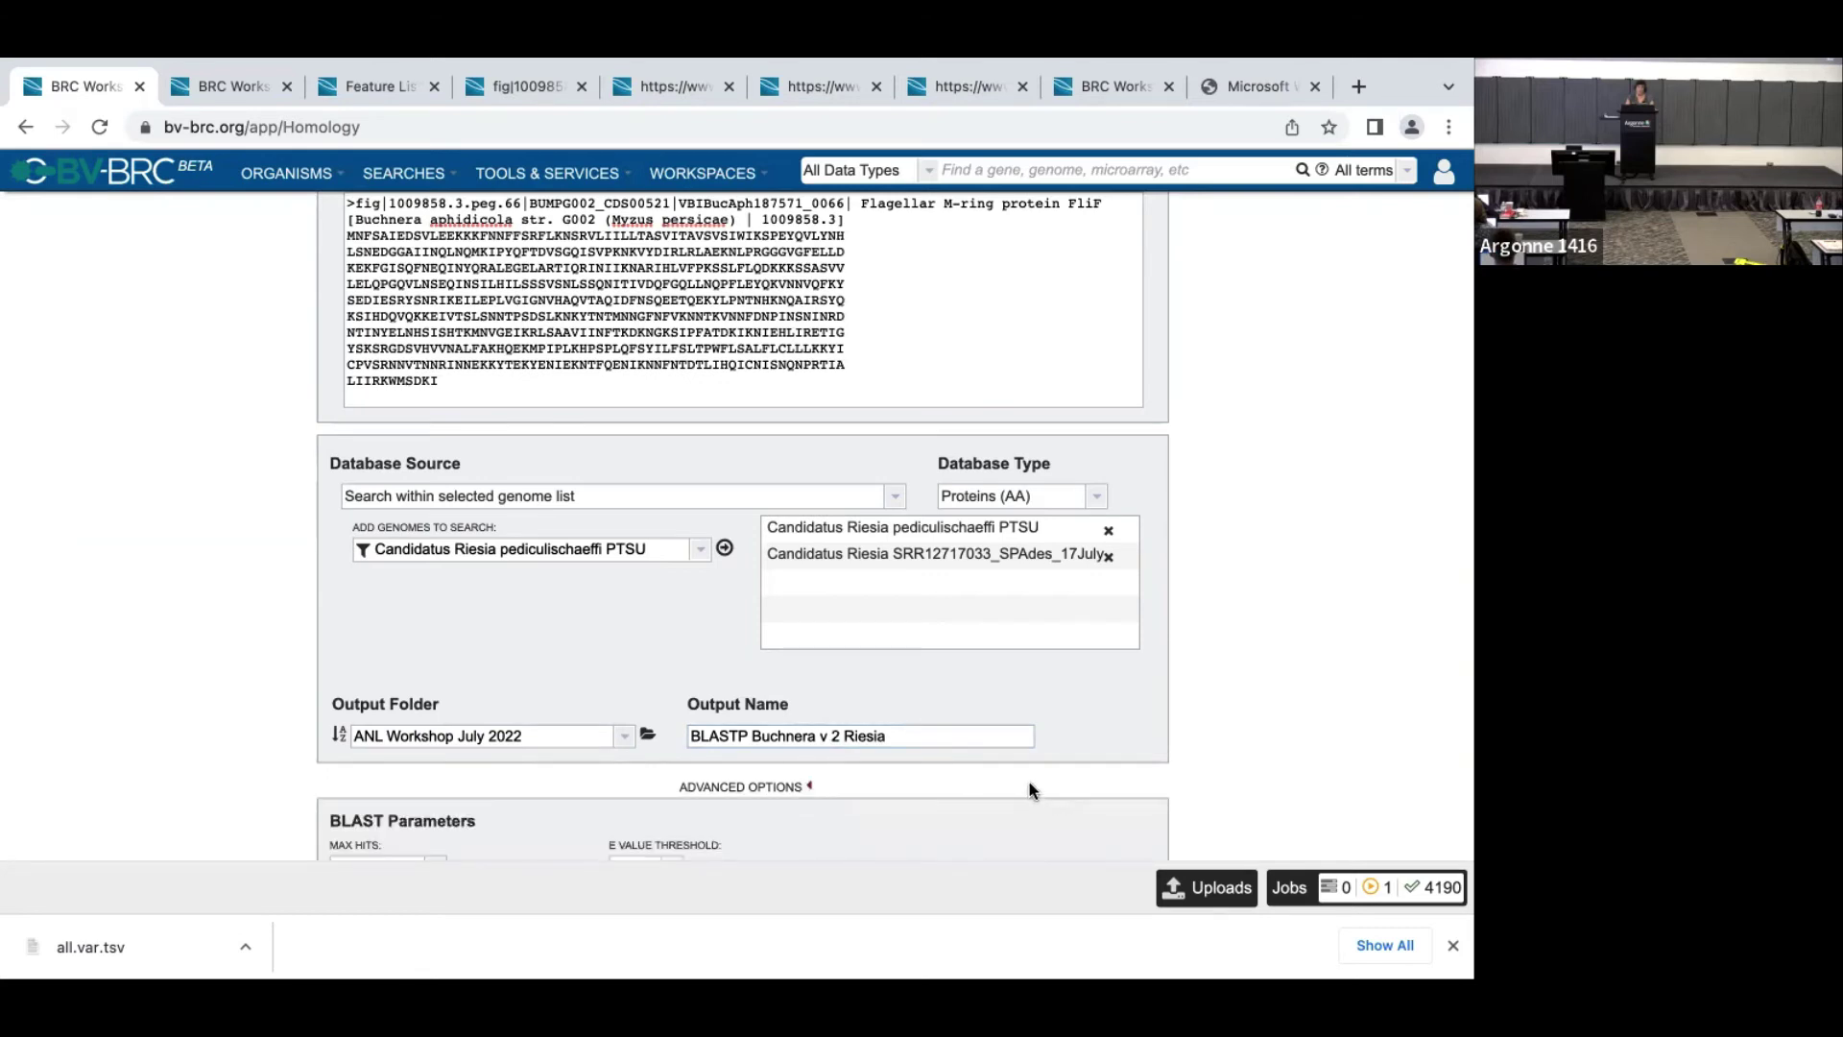
scroll(1030, 782, down, 2)
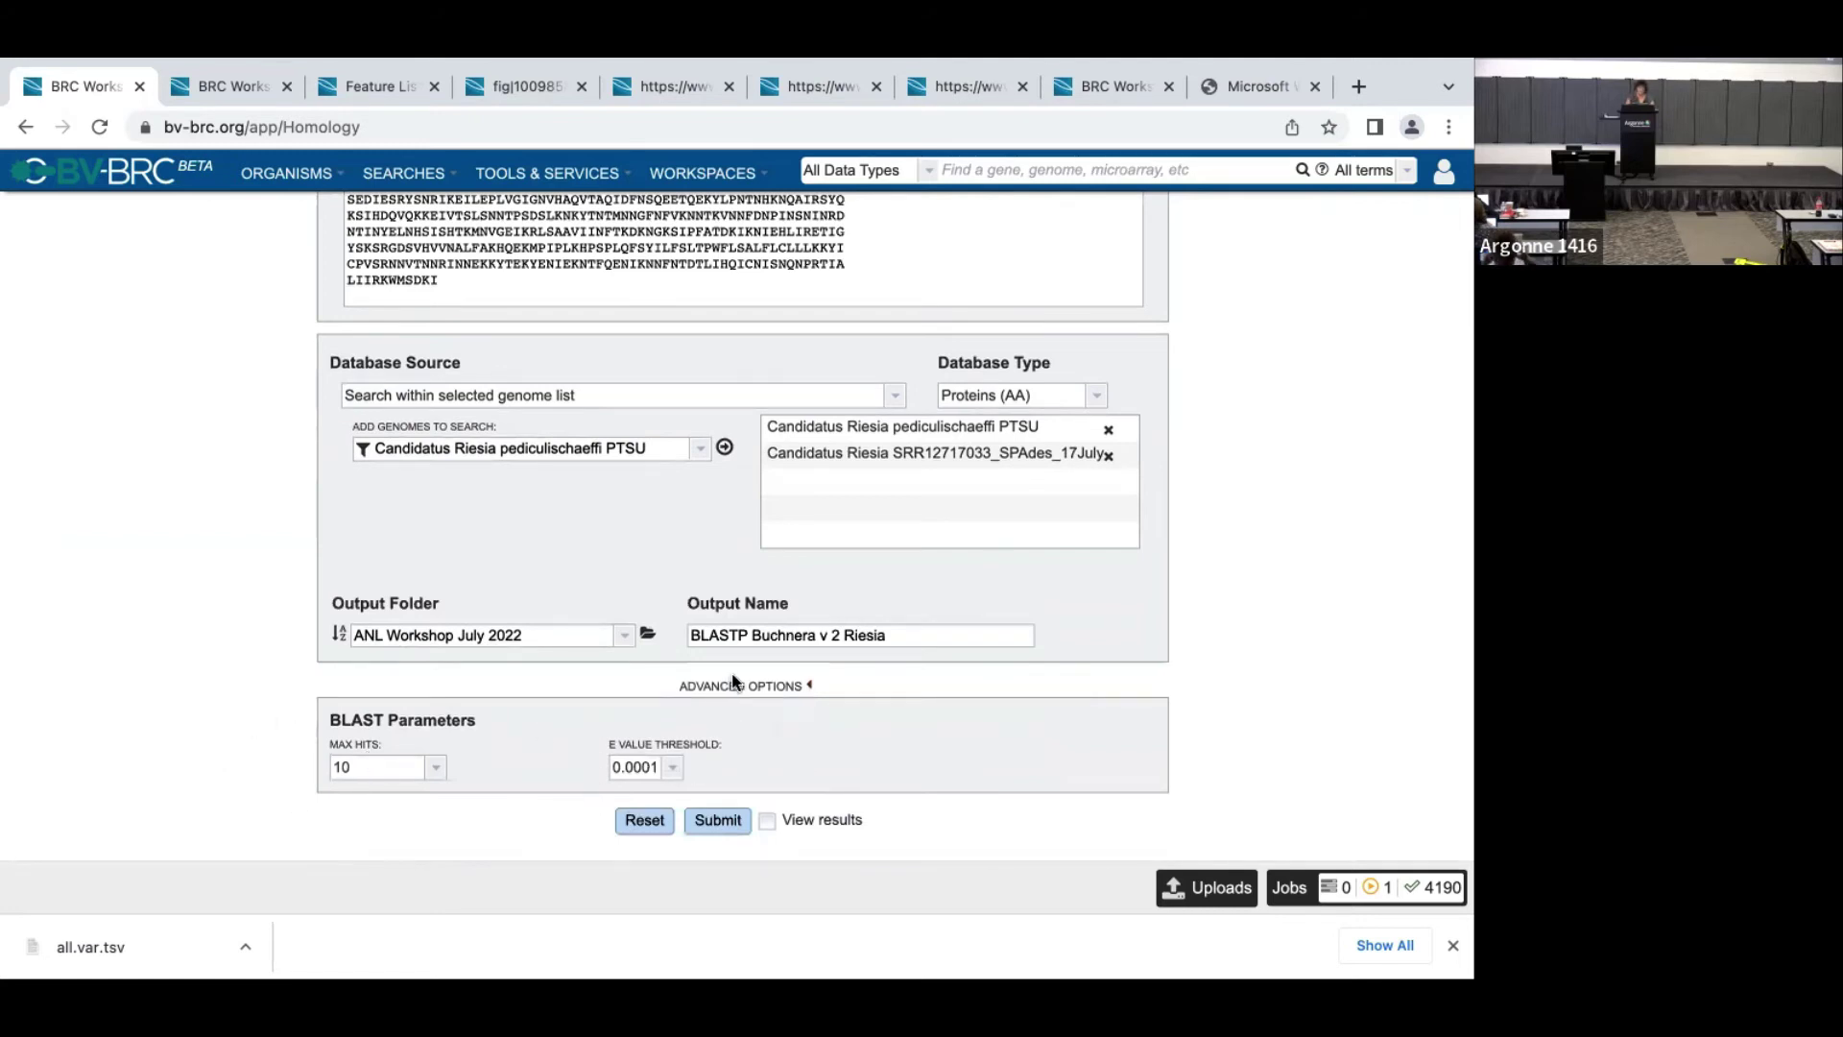
click(674, 768)
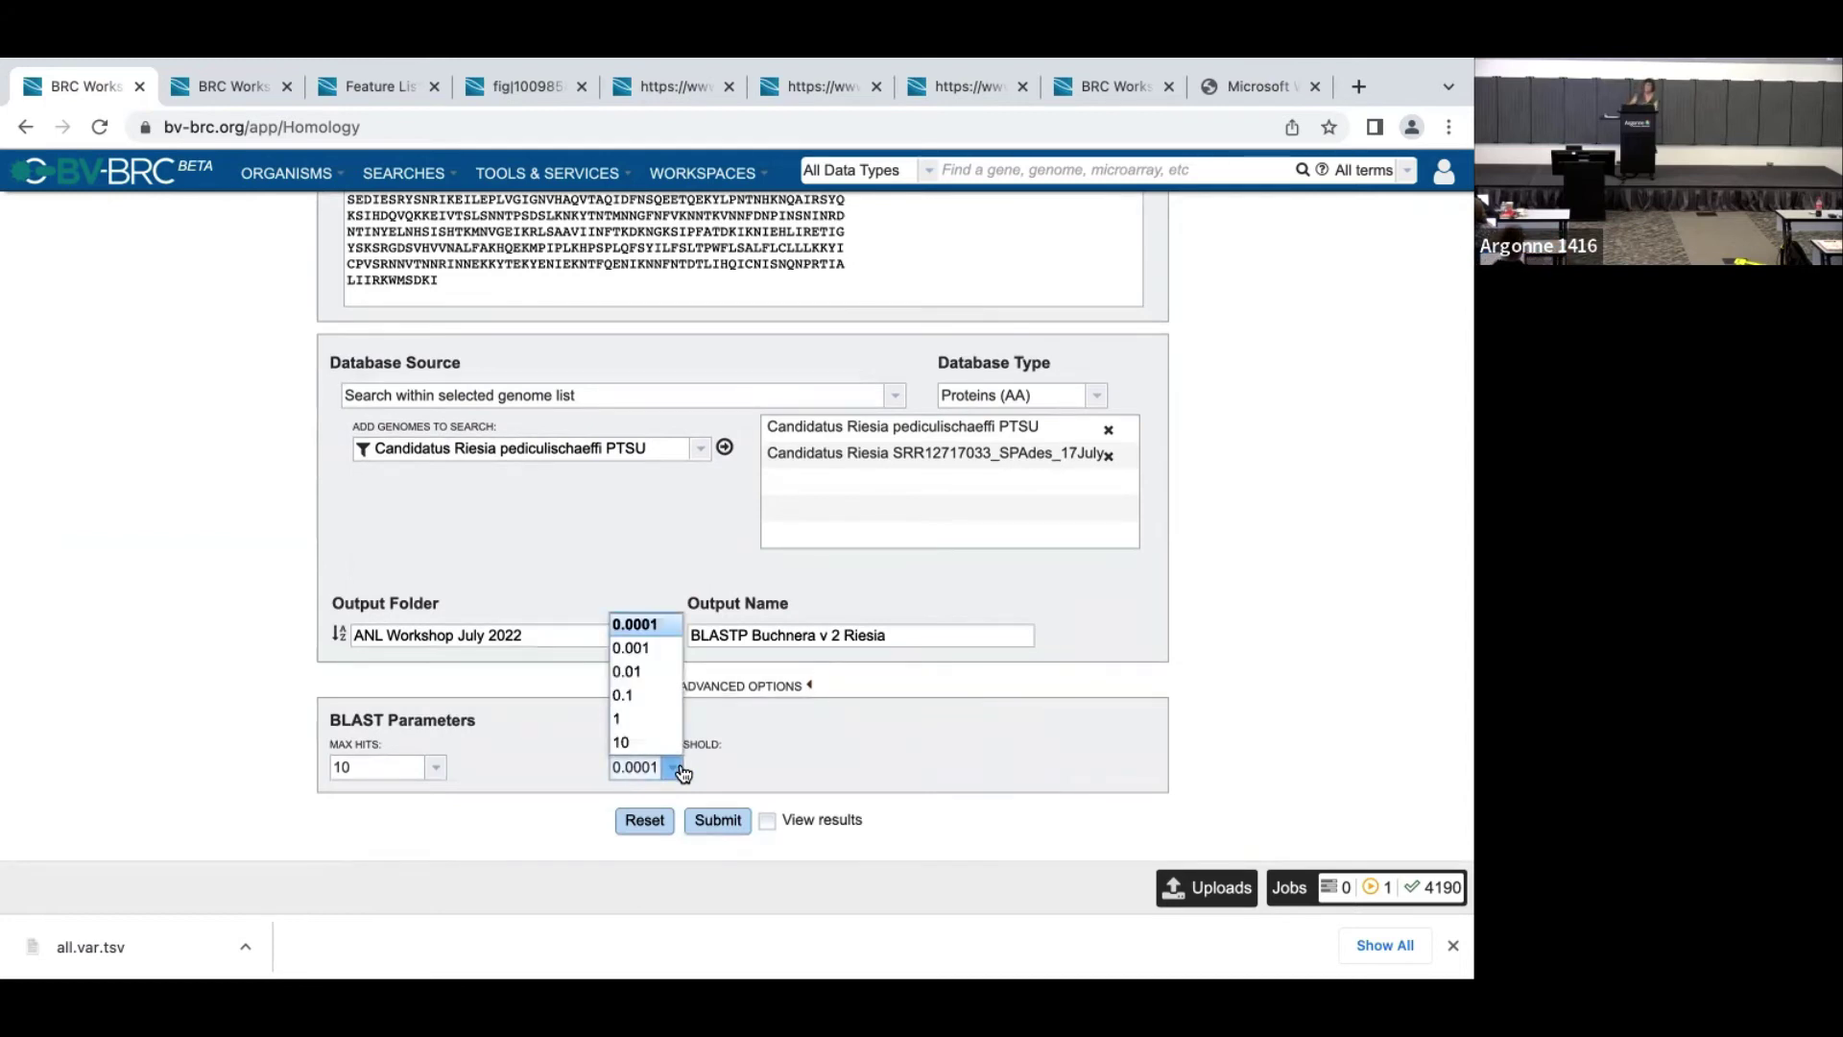
click(622, 745)
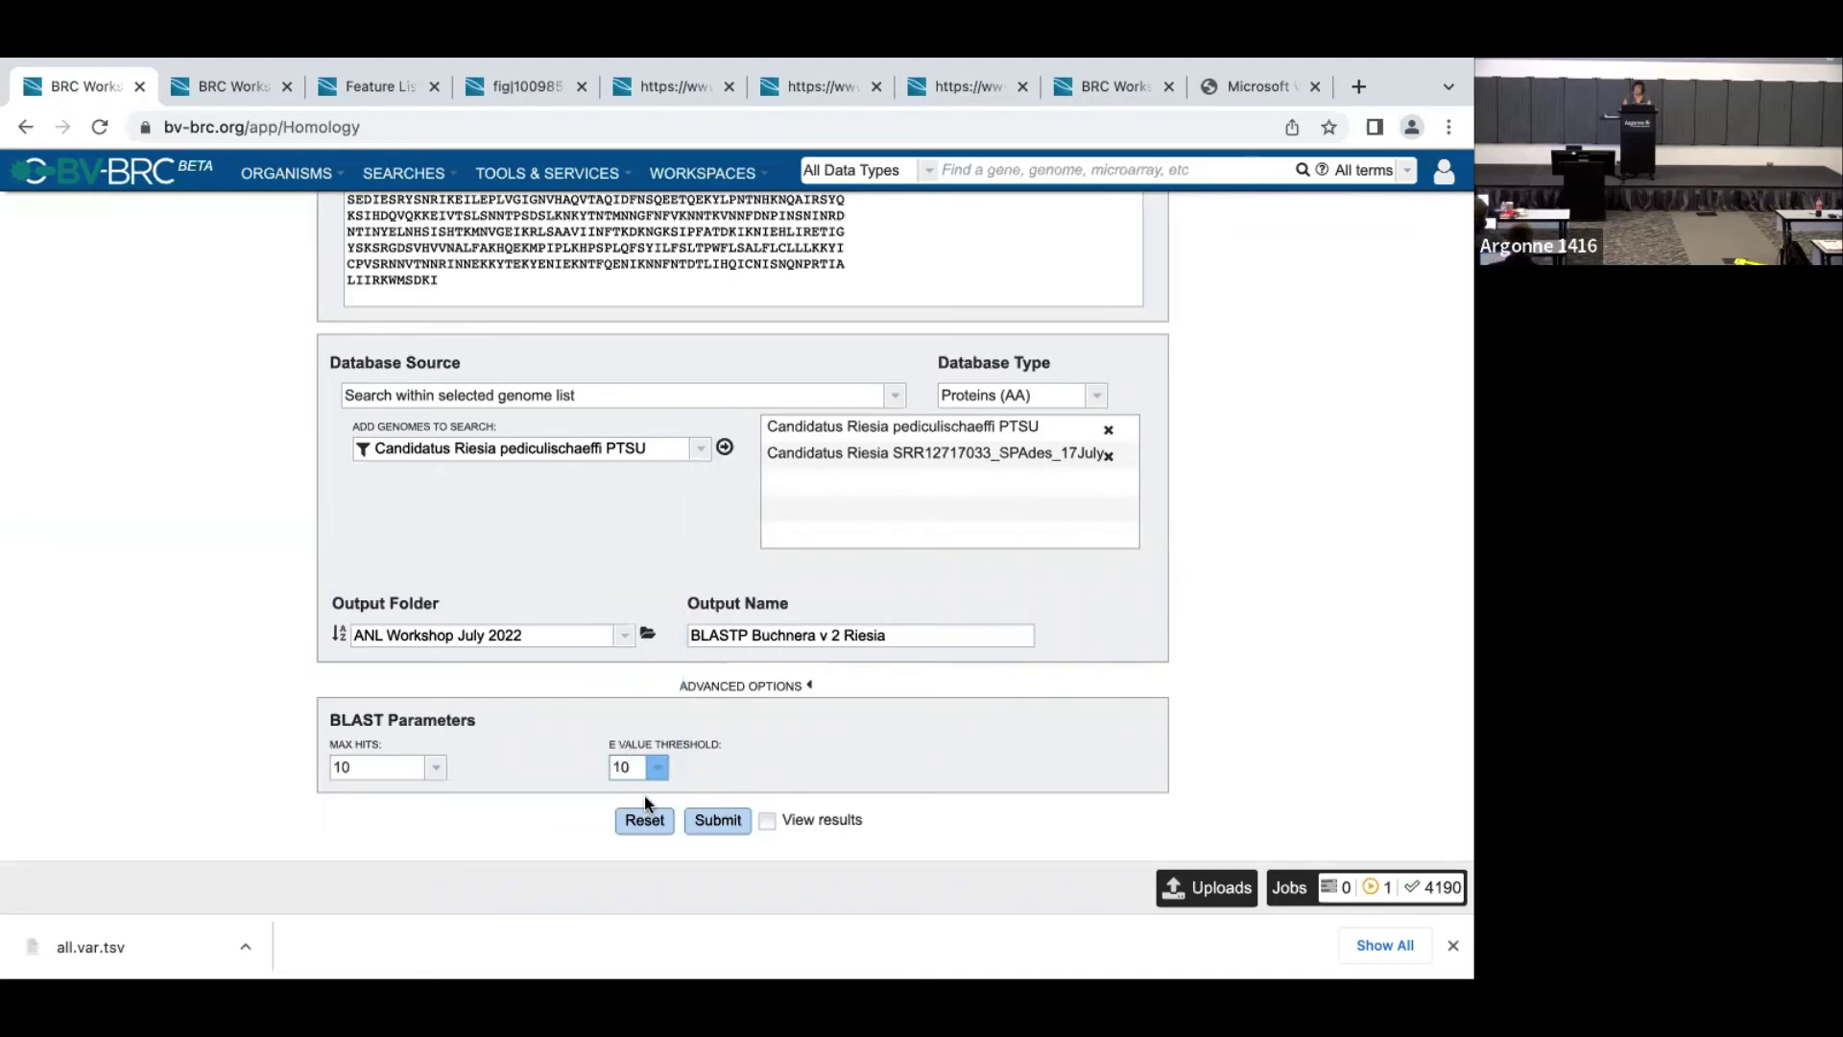
- Submit the Riesia BLASTP job and change the database source to the selected genome group Buchnera_ANL
click(718, 821)
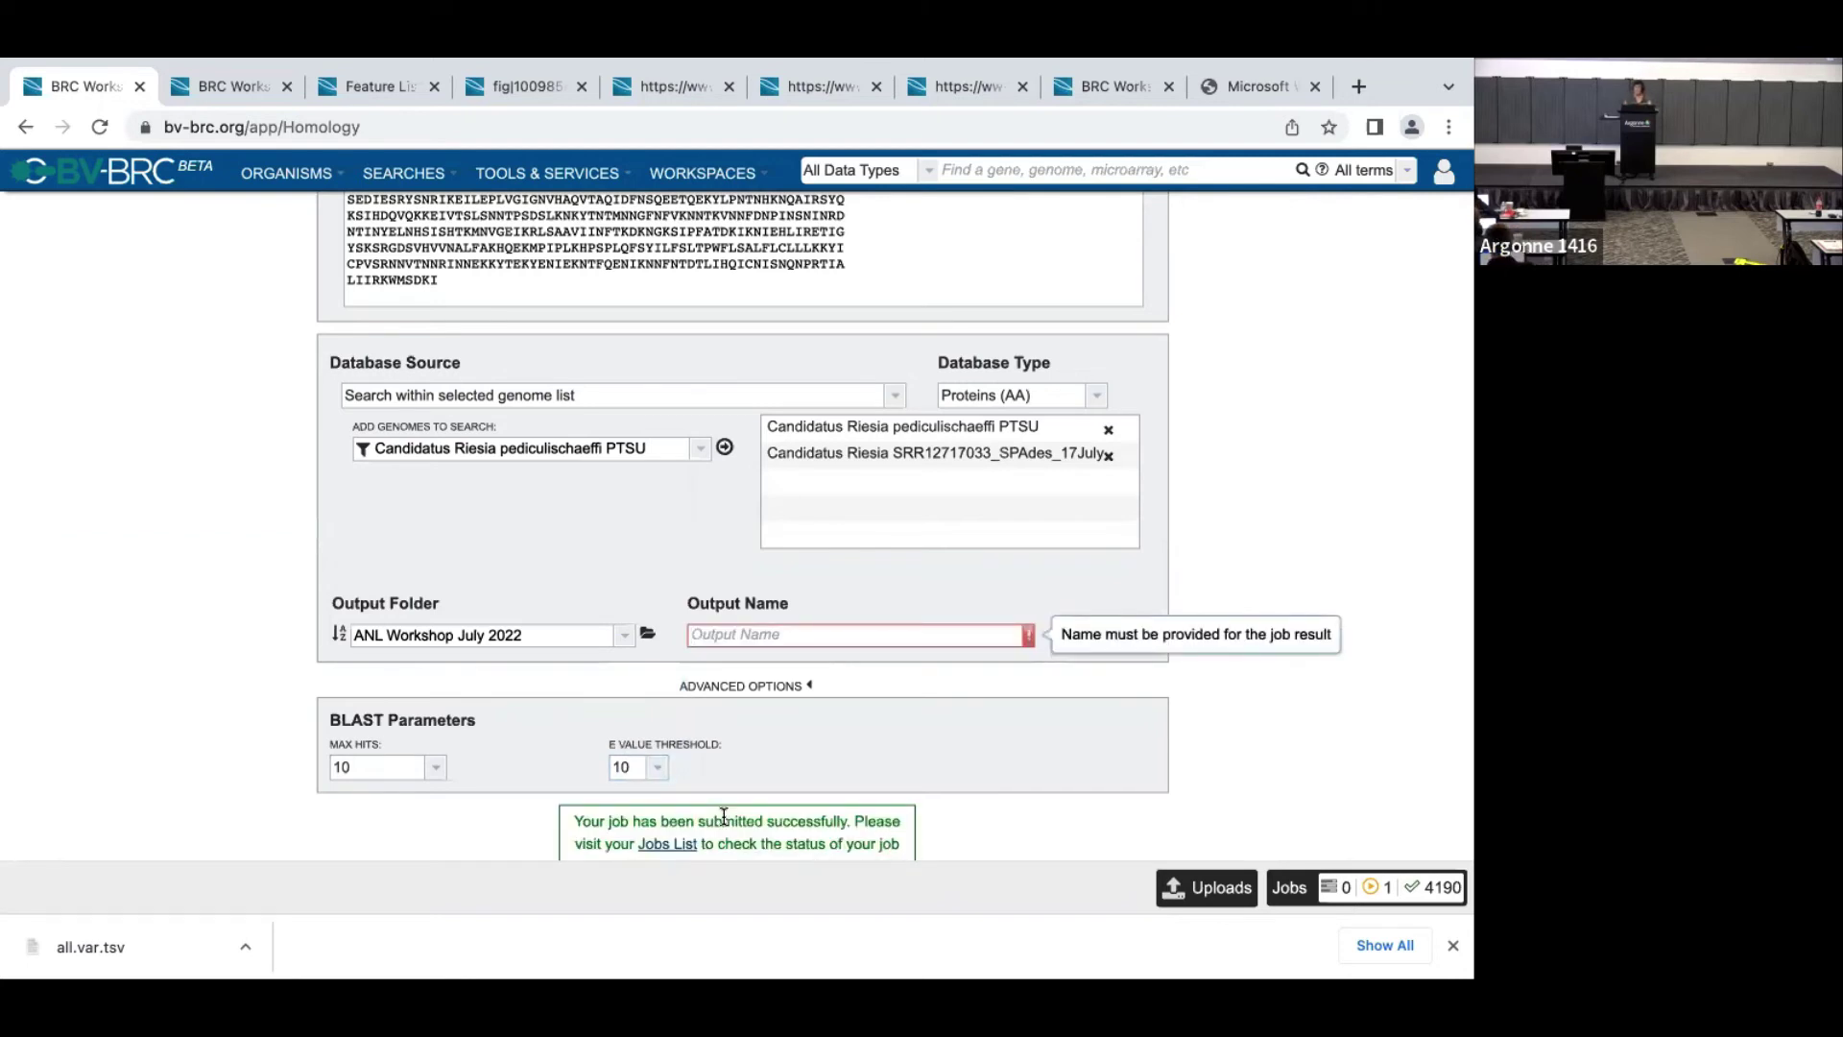
click(879, 397)
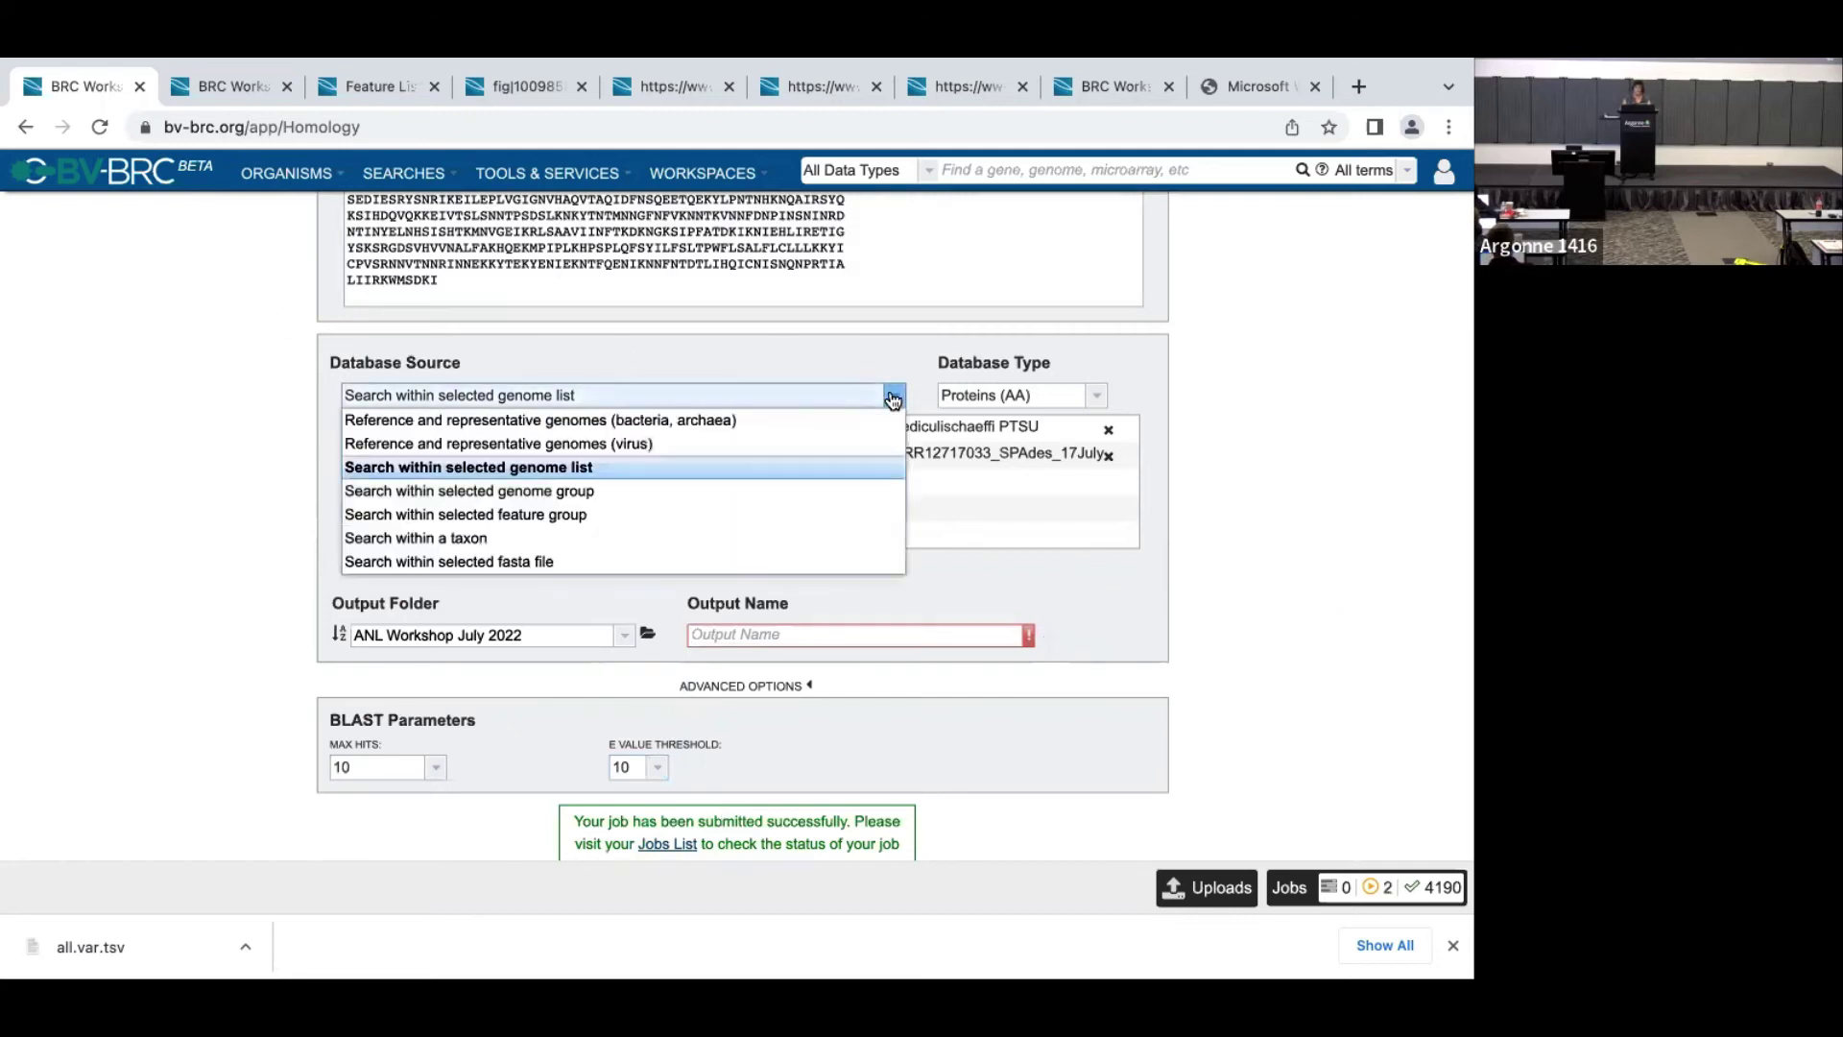
click(536, 492)
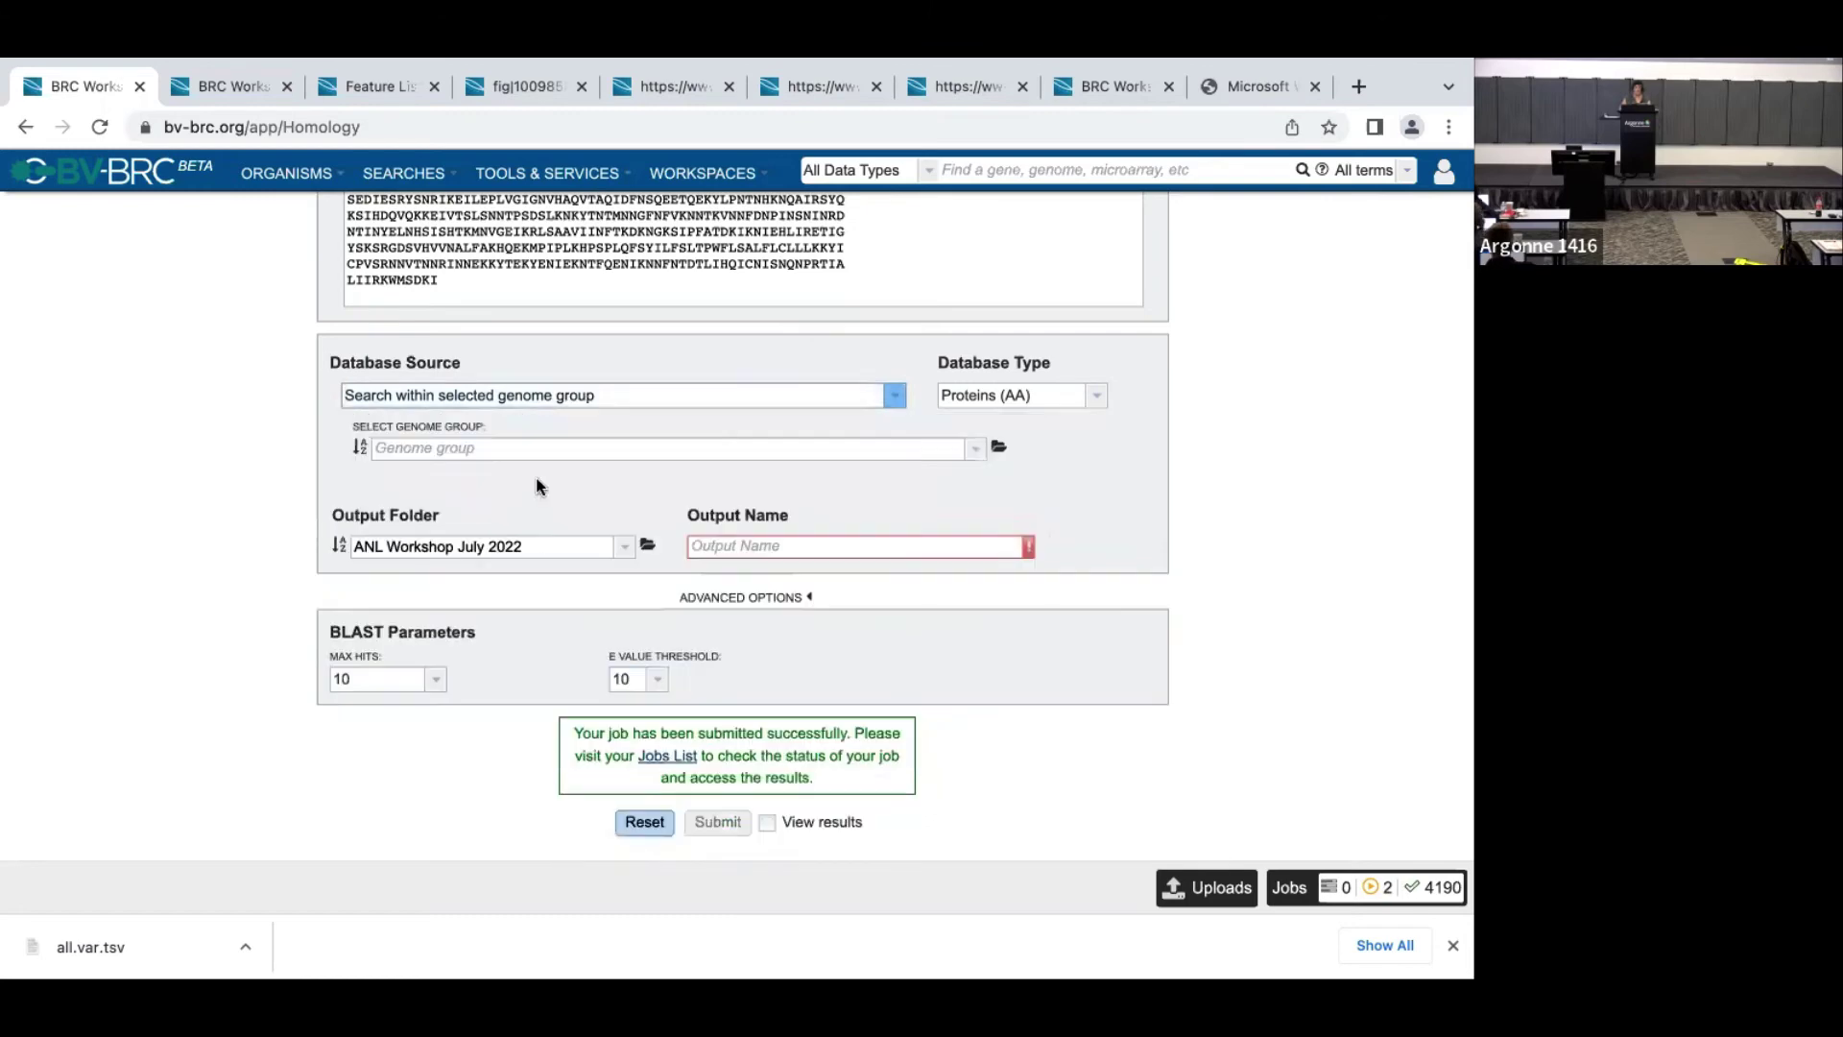
click(438, 447)
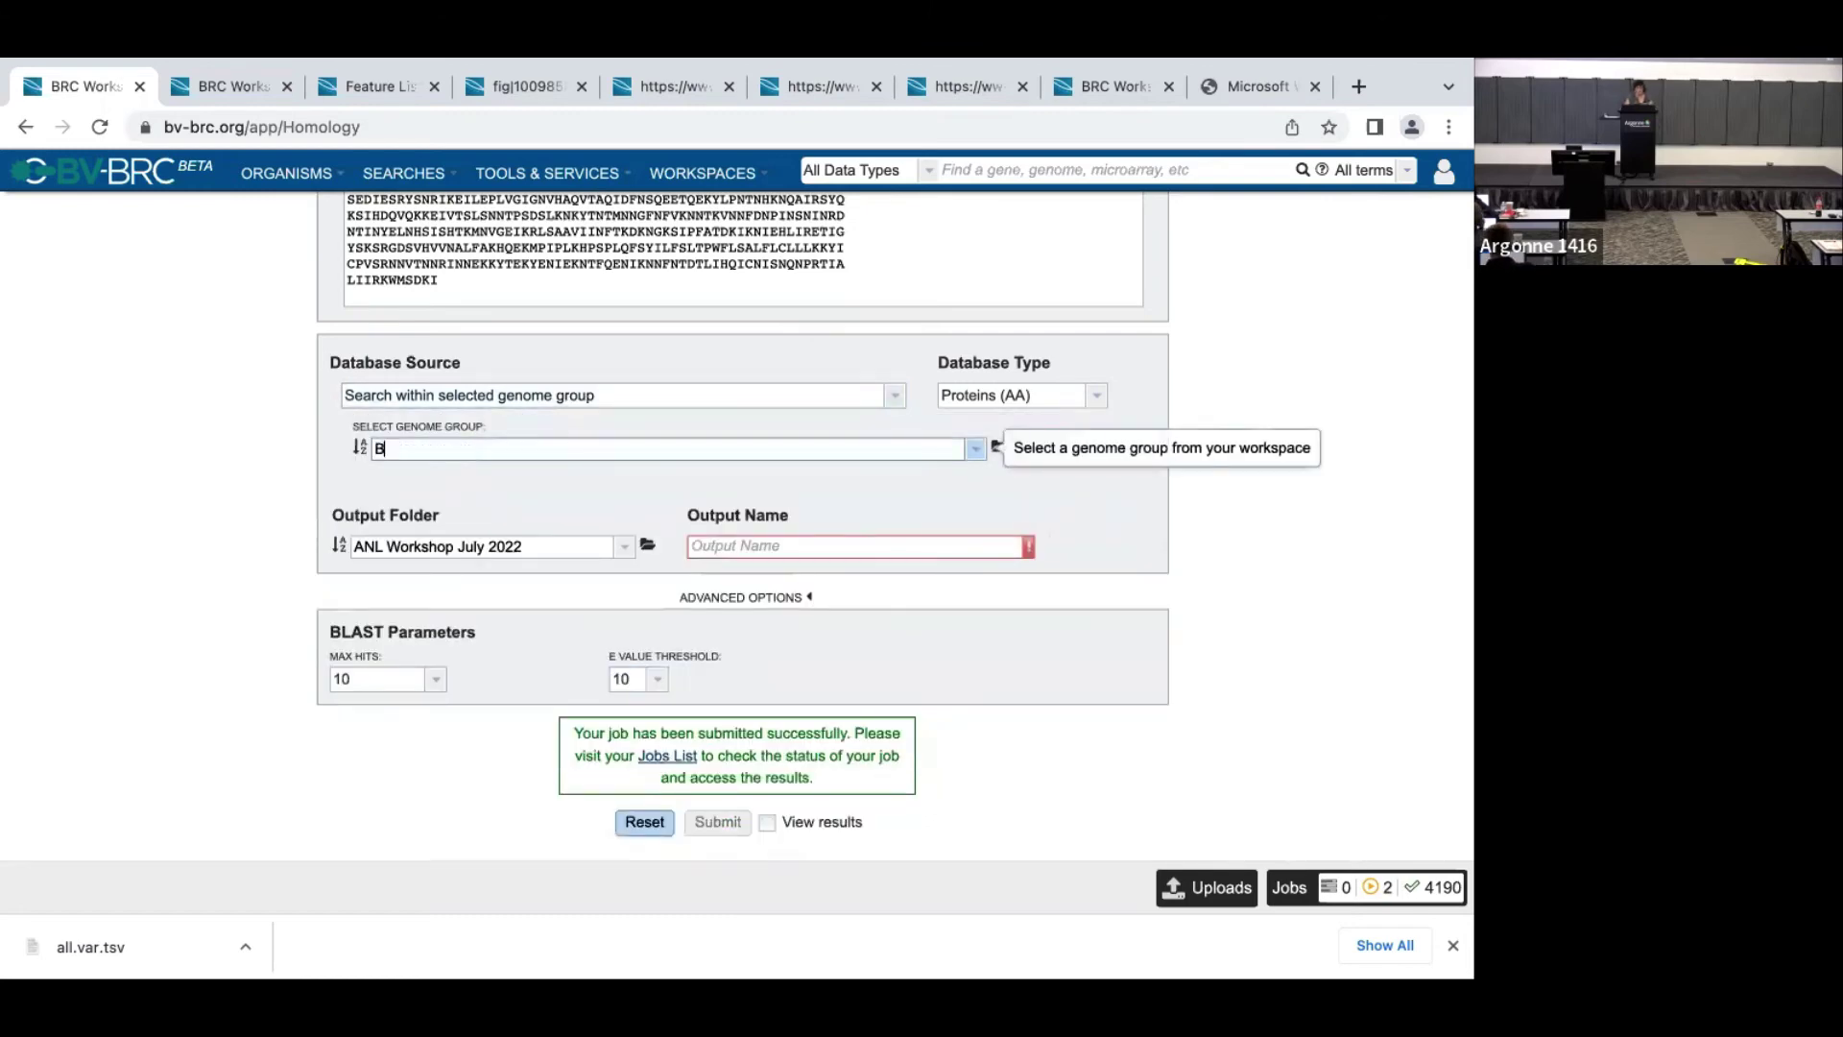
text(Buchnera_ANL)
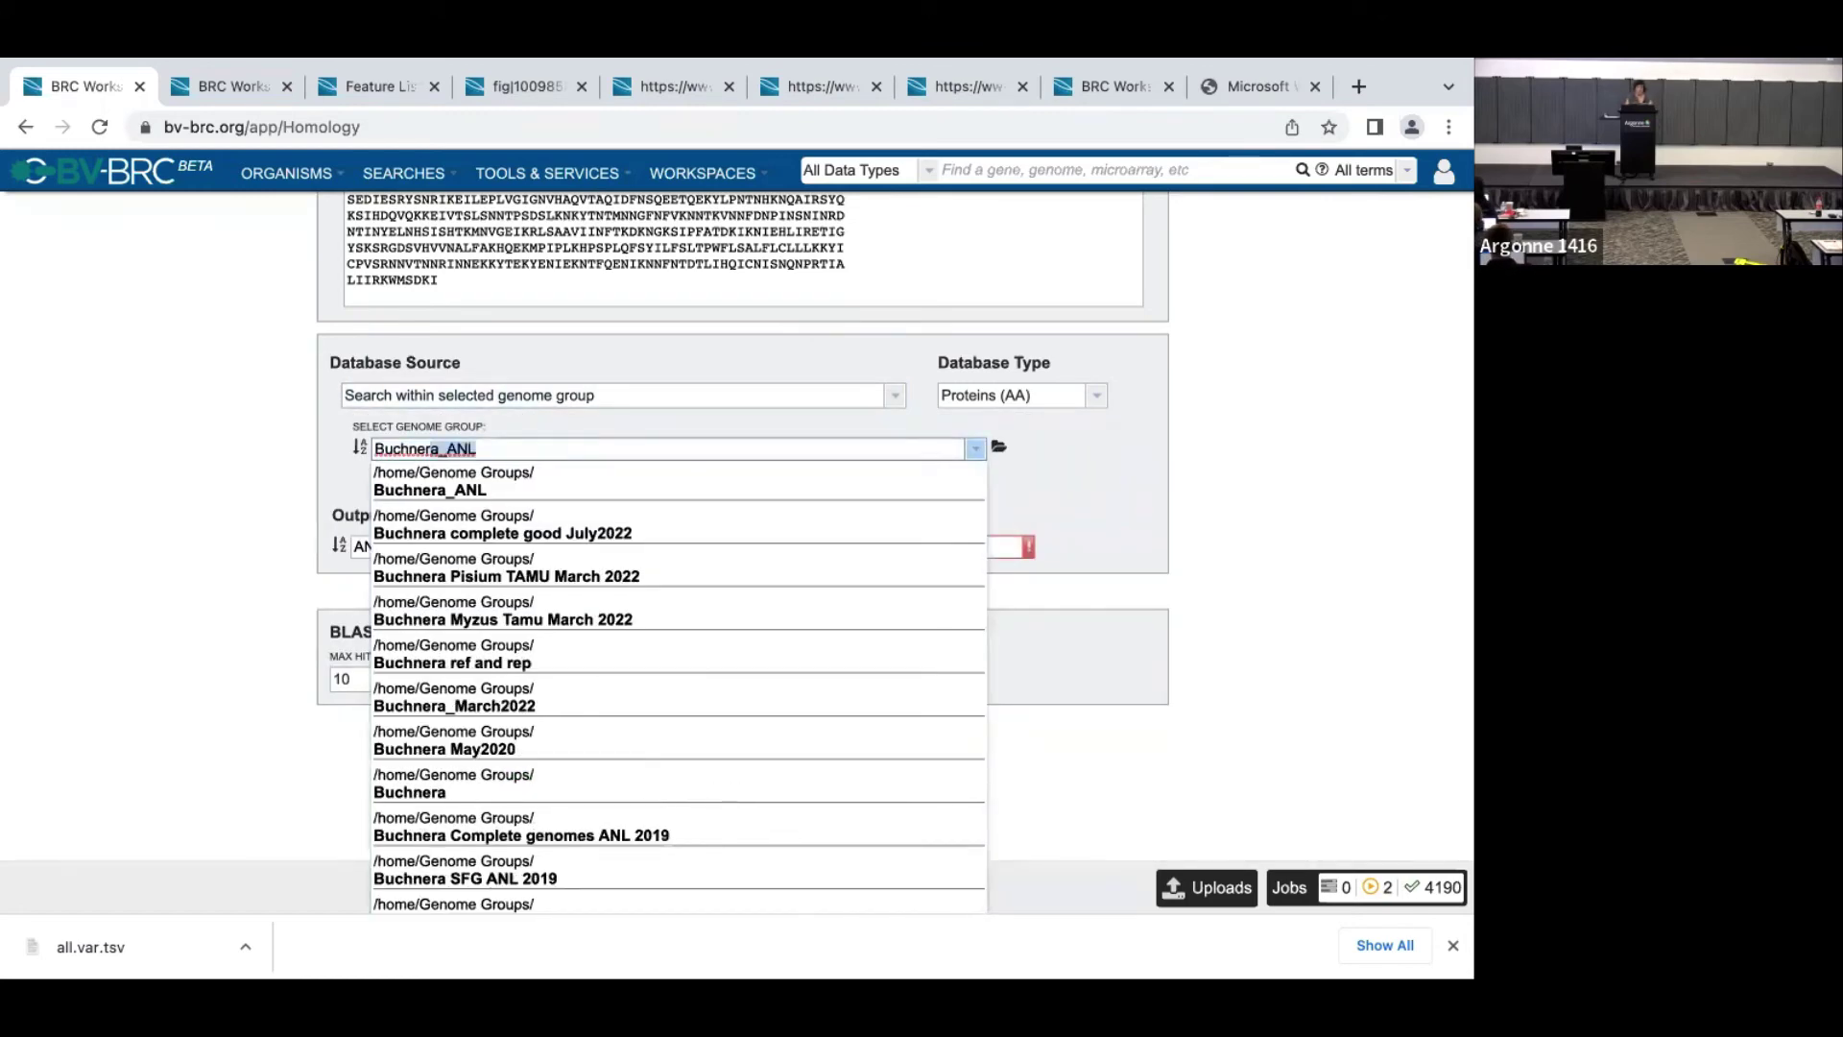
click(486, 496)
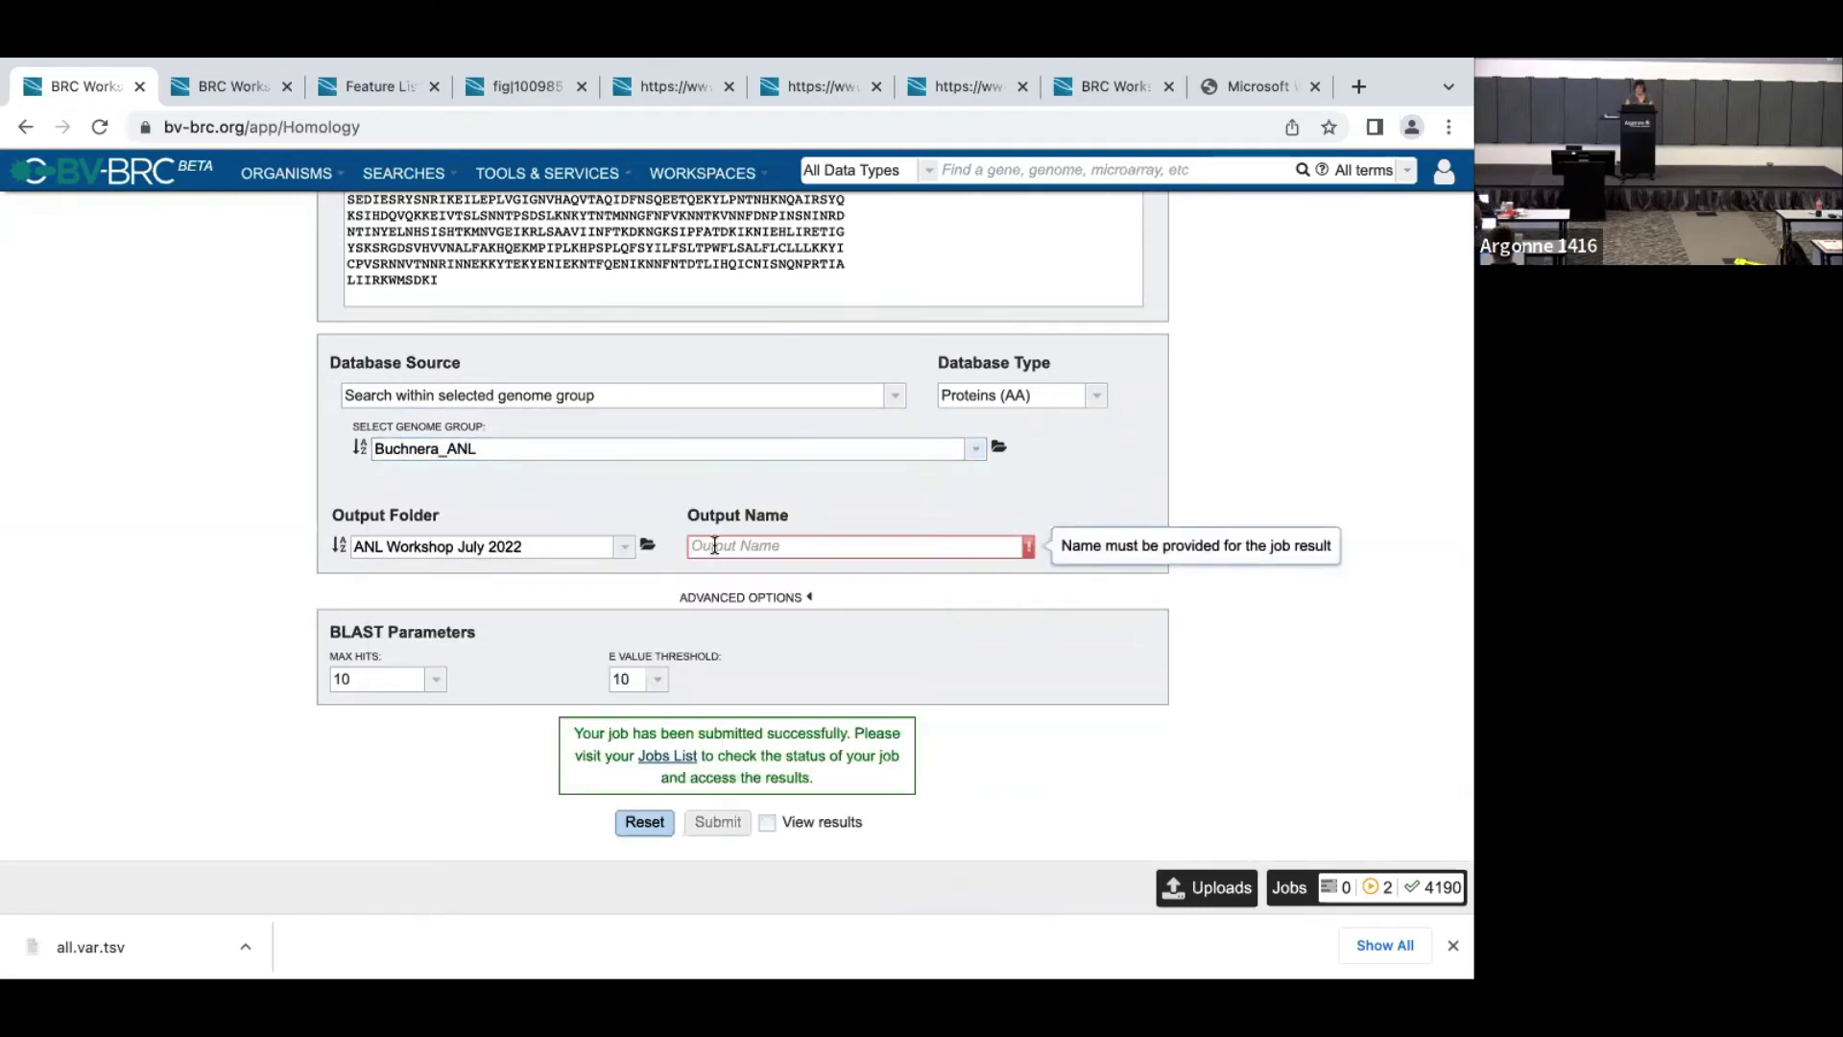
- Name the output "BLASTP Buchnera v Bucnhera", set the E value threshold to 0.0001 and submit the job
text(BLASTP Buch)
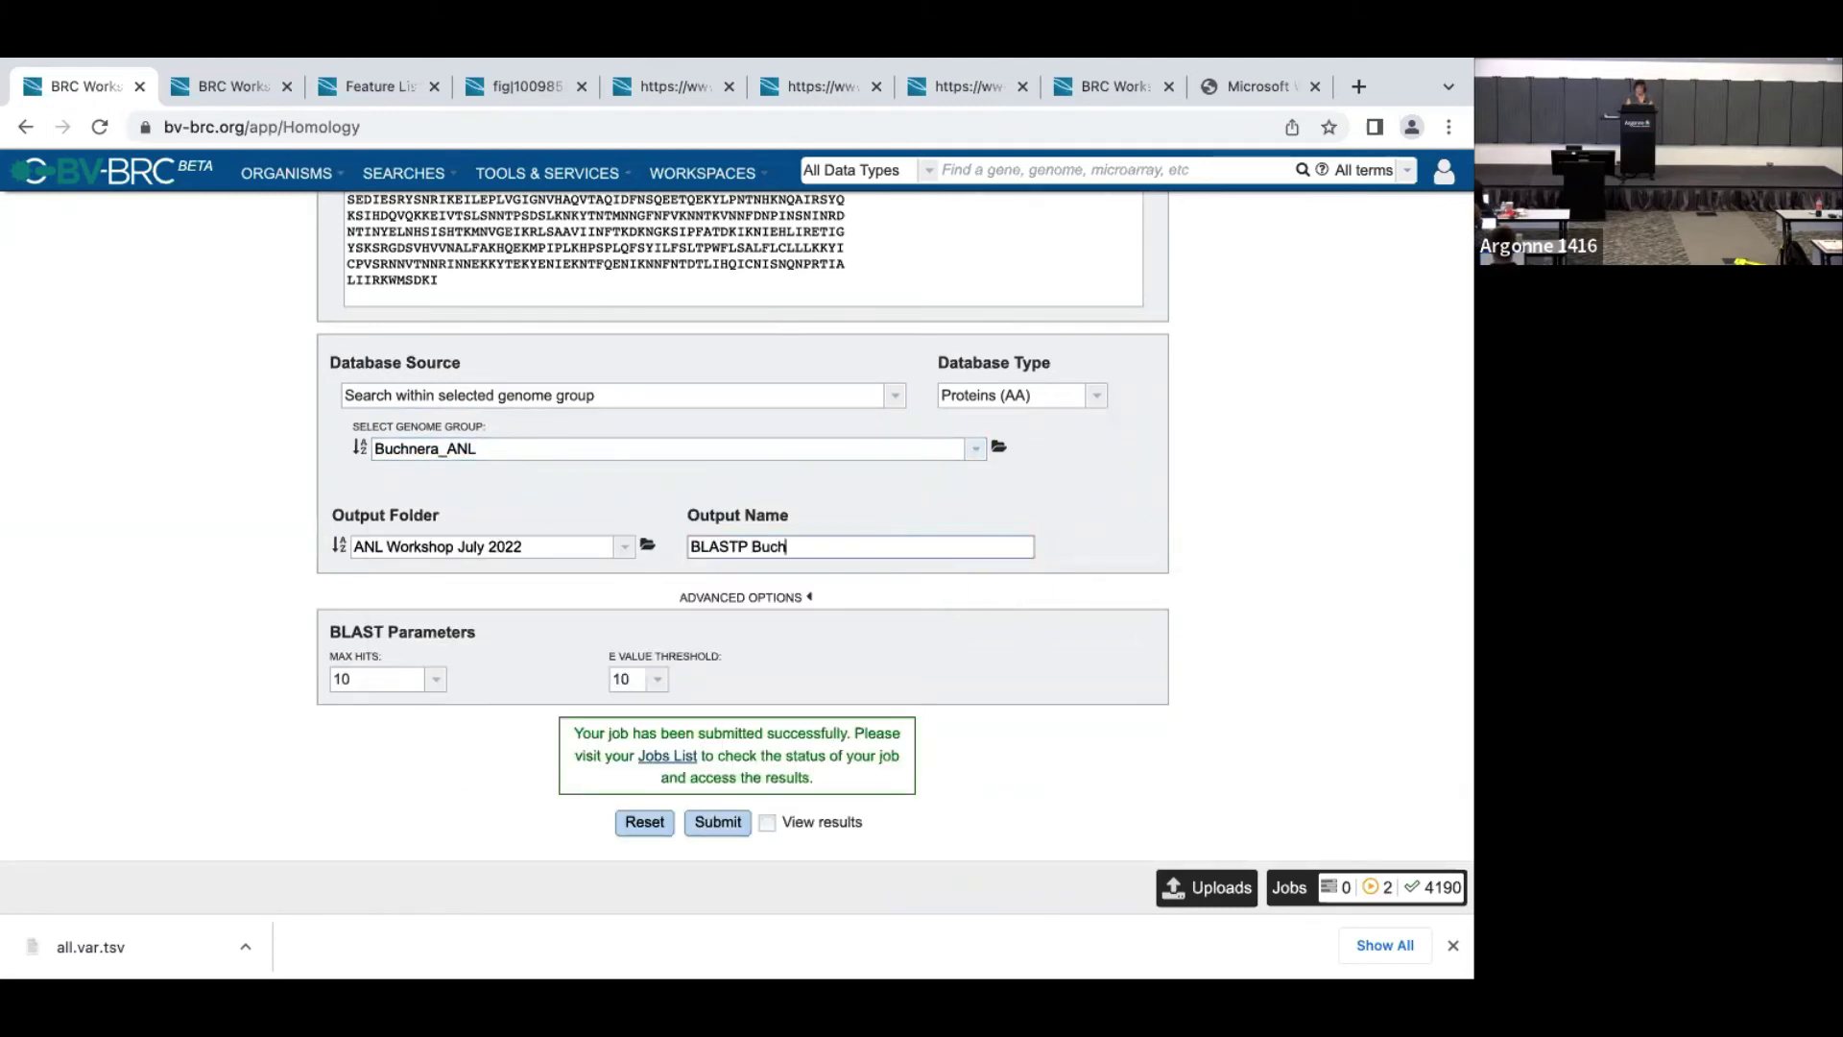
text(nera v Bucnhera)
click(657, 680)
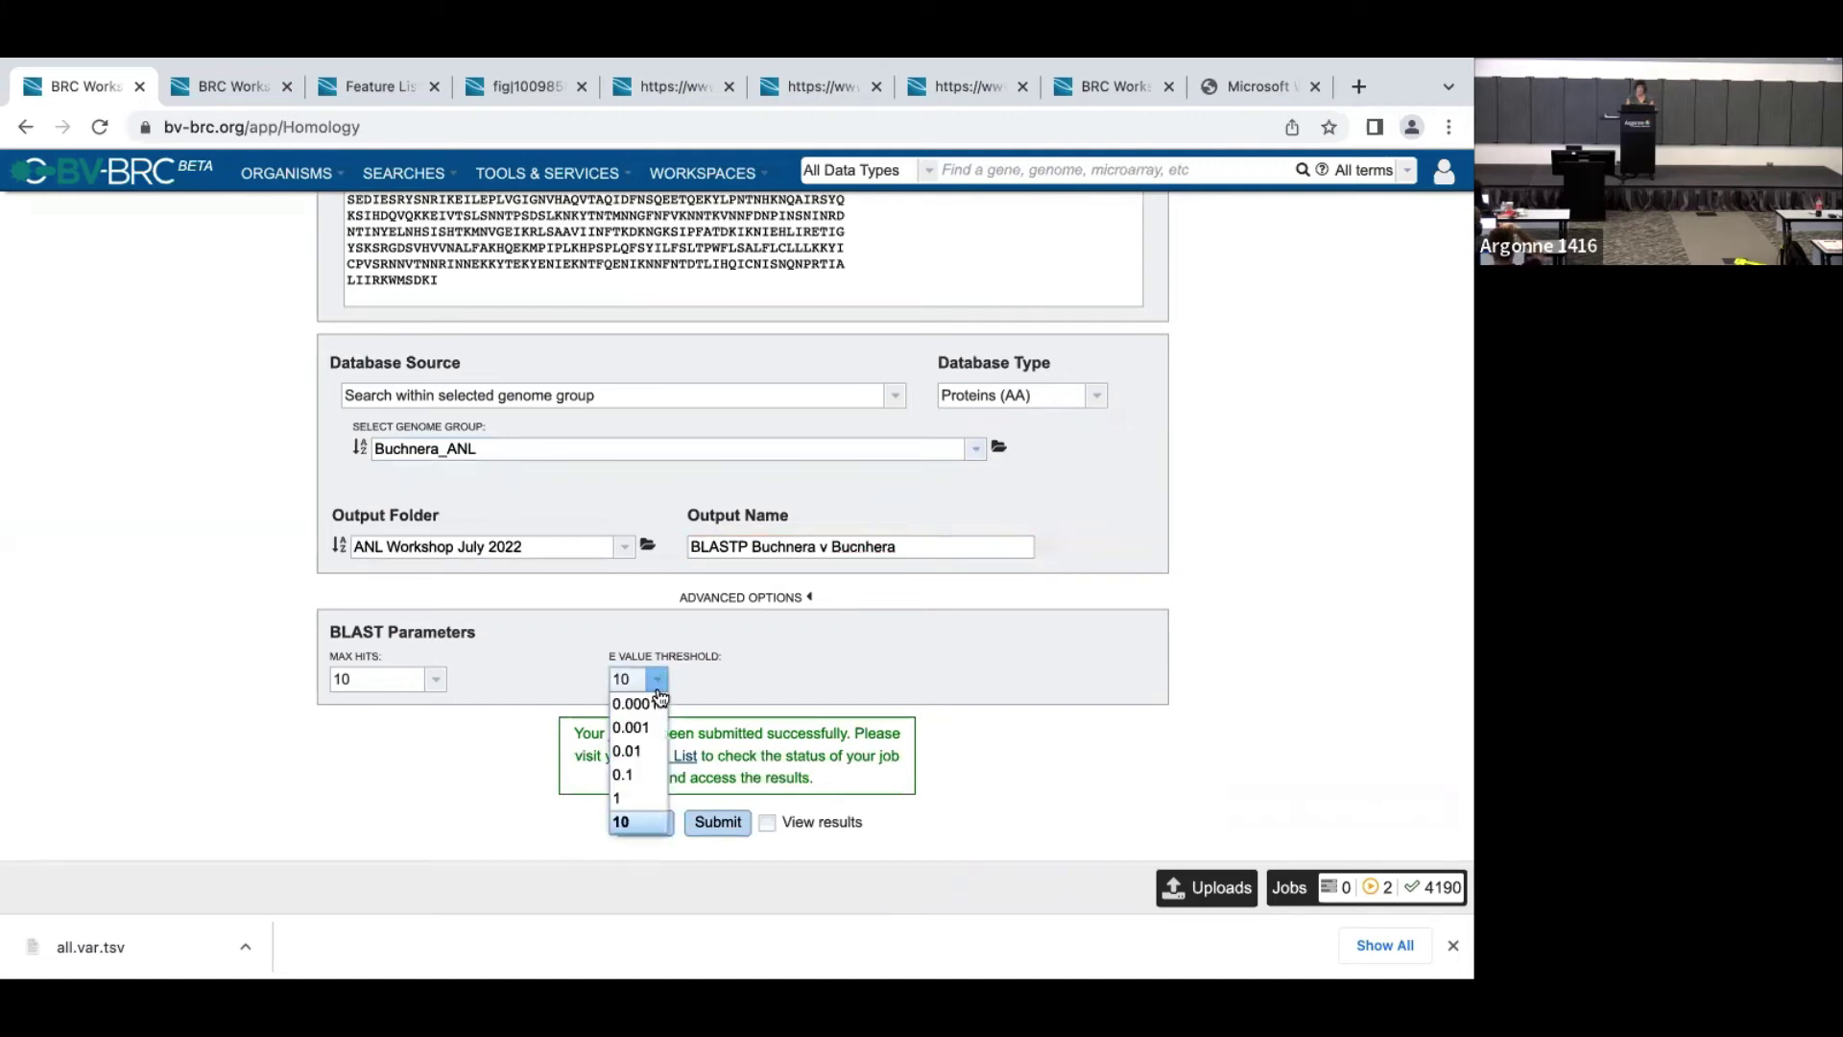
click(631, 703)
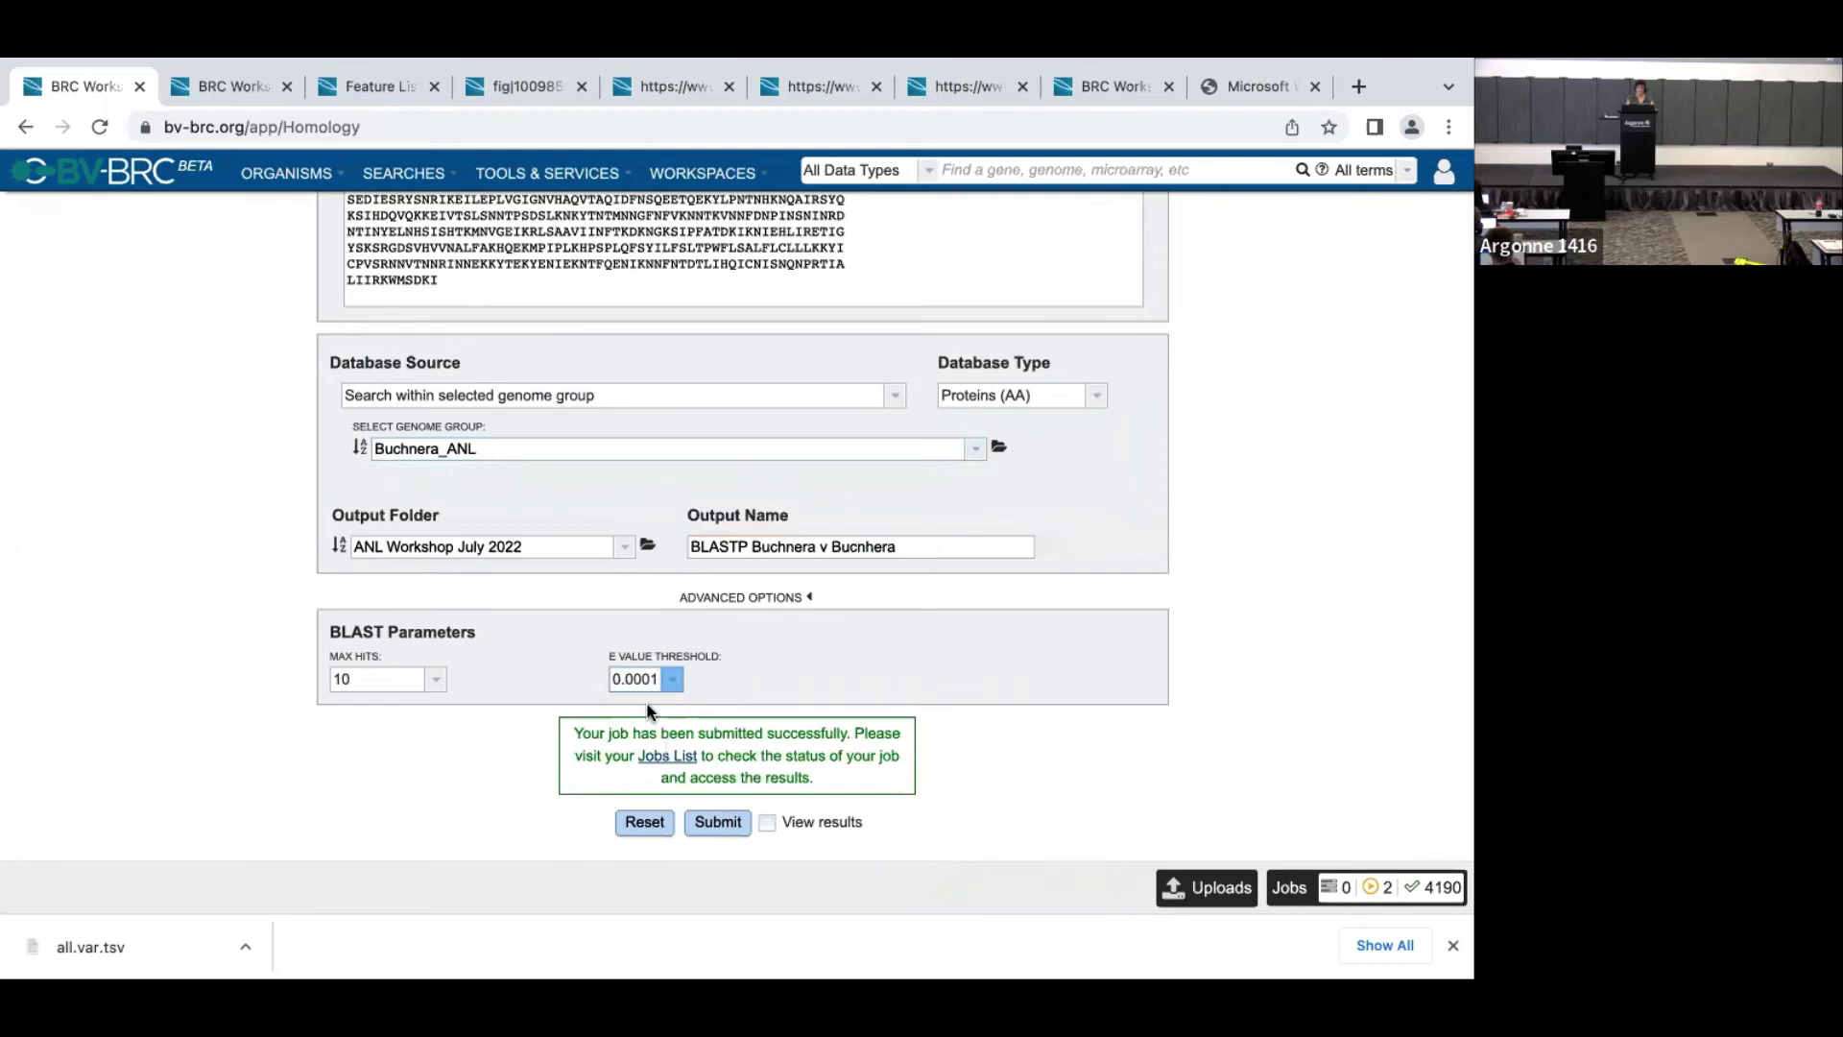
click(718, 829)
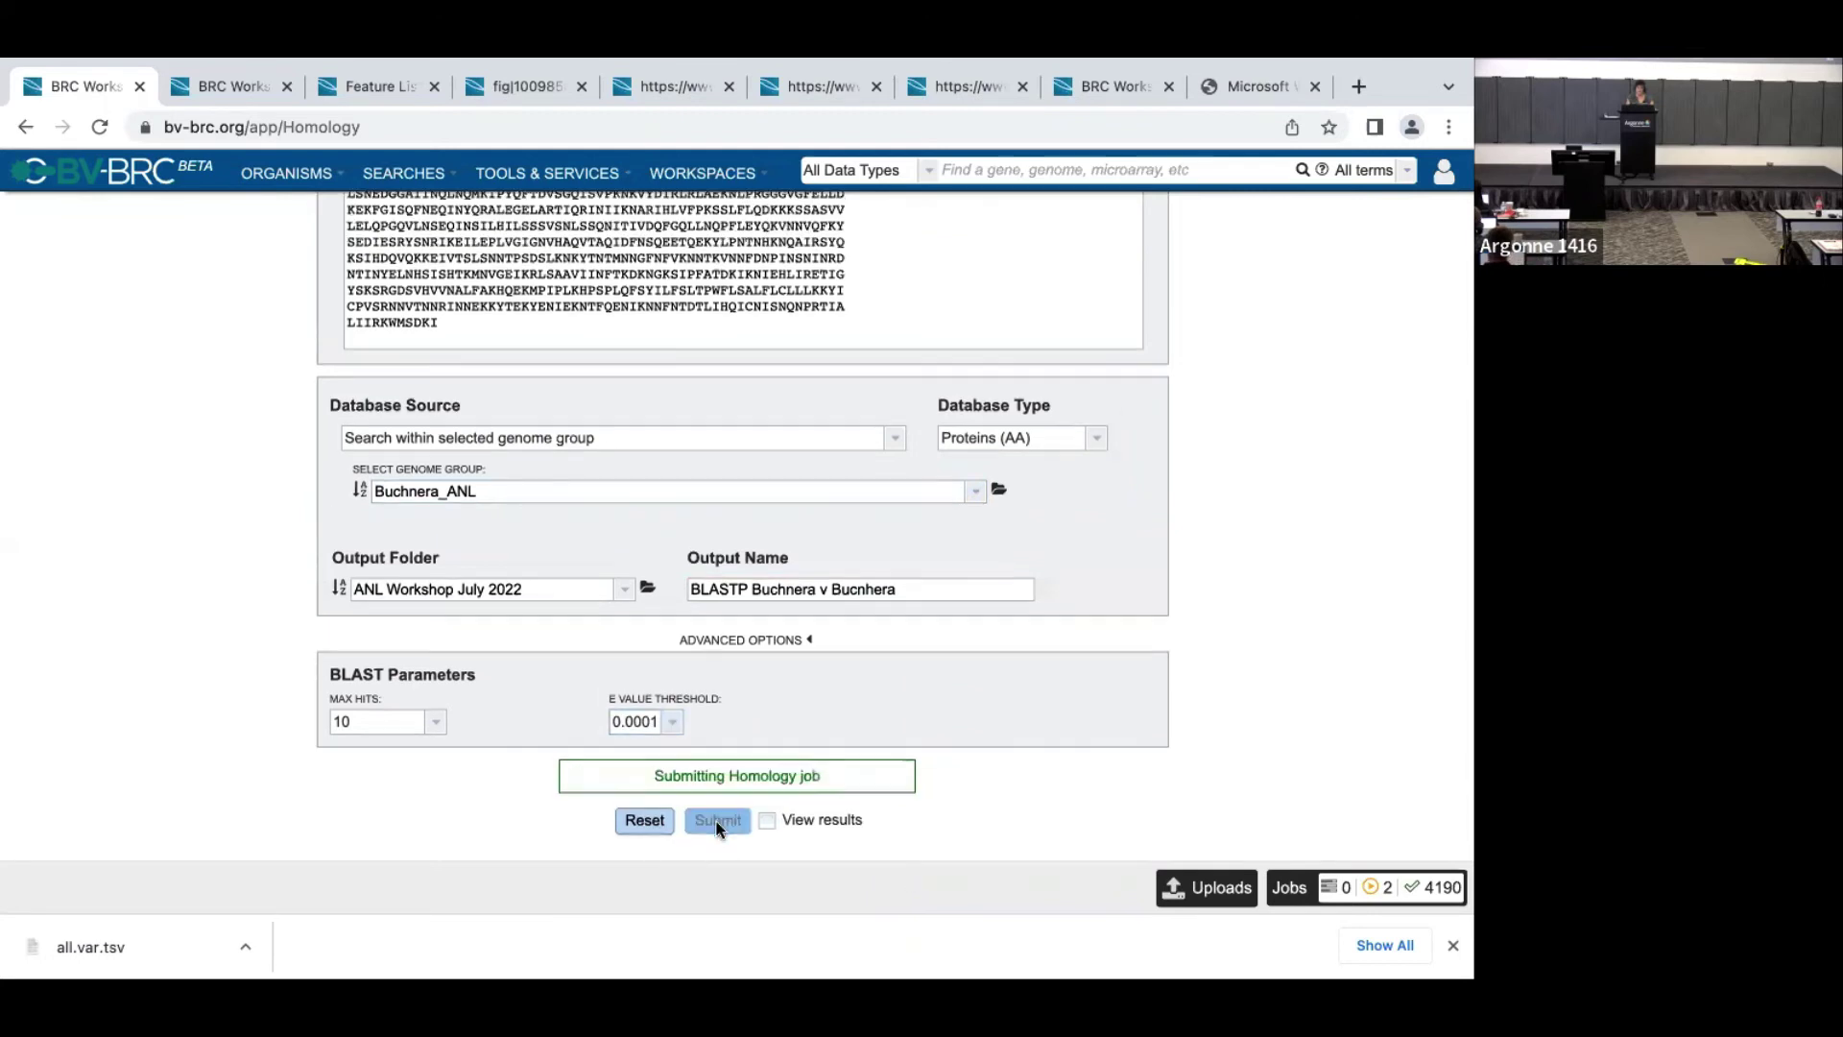
- View the hit table of the completed job "BLASTP Buchnera v 2 Riesia" and expand the first hit's alignment
click(1289, 891)
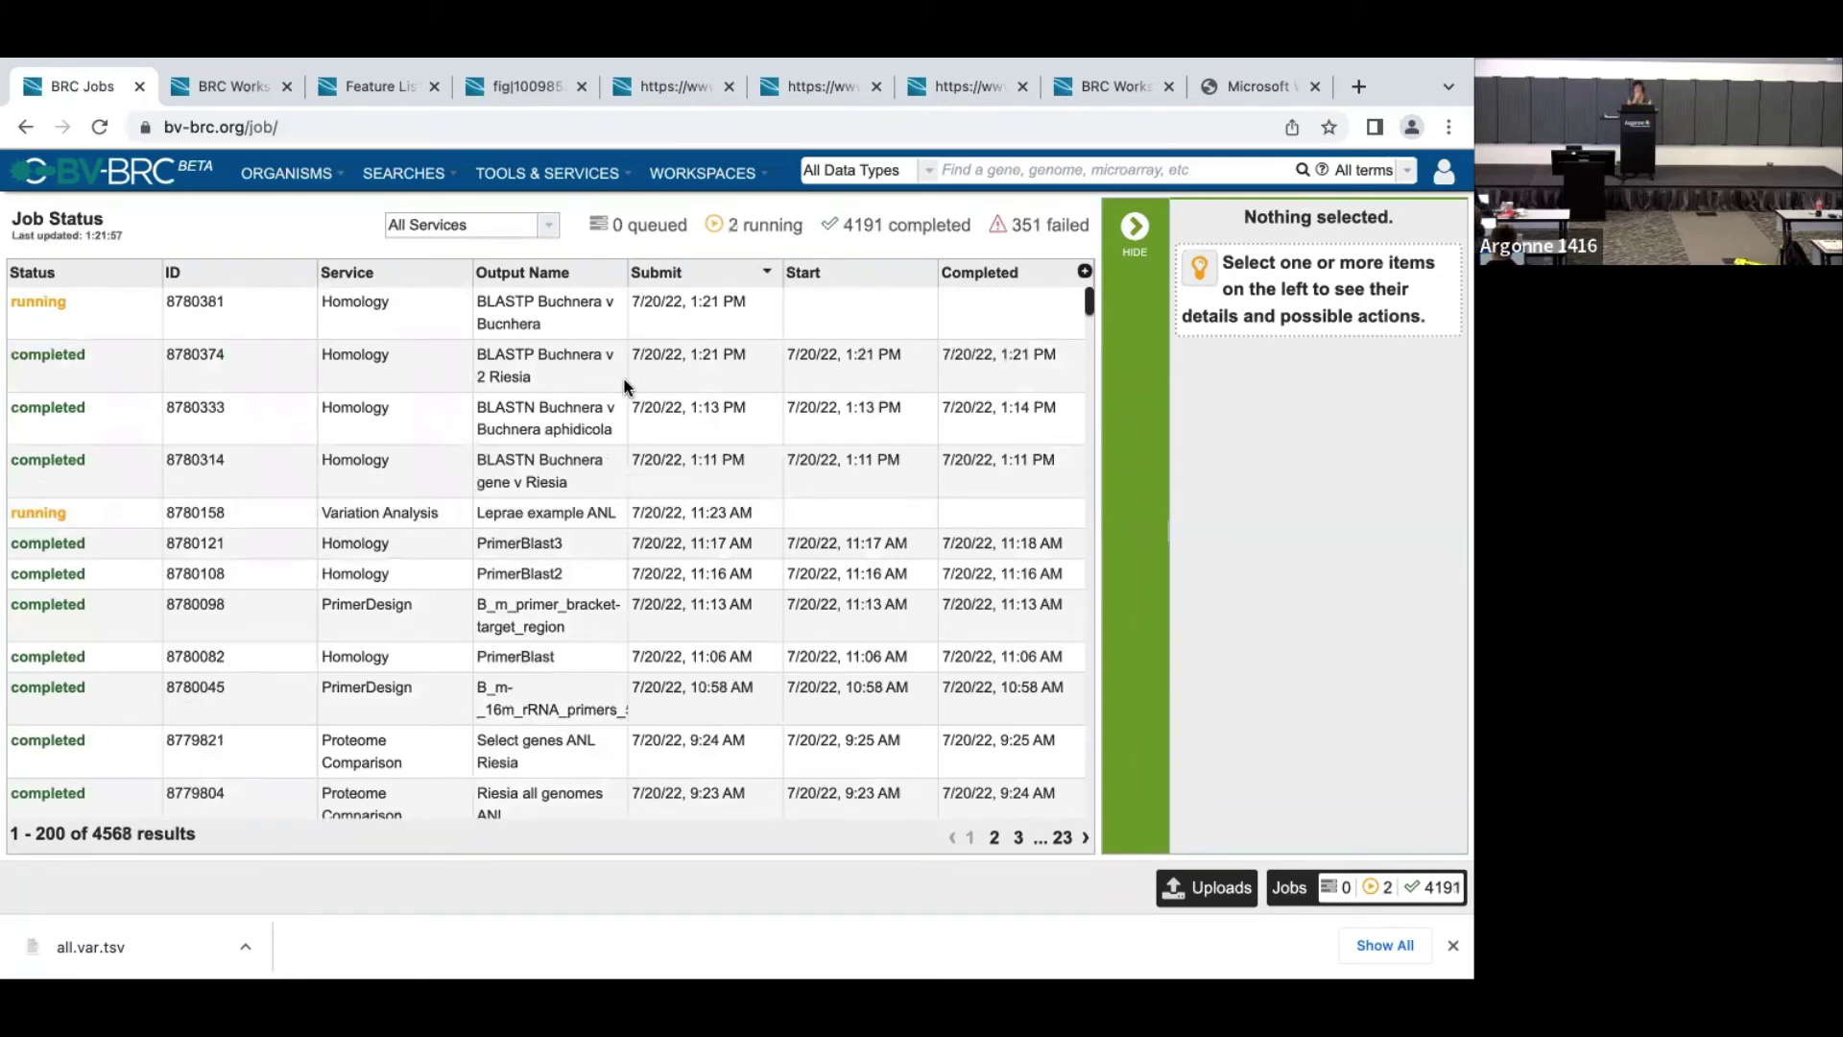
click(533, 360)
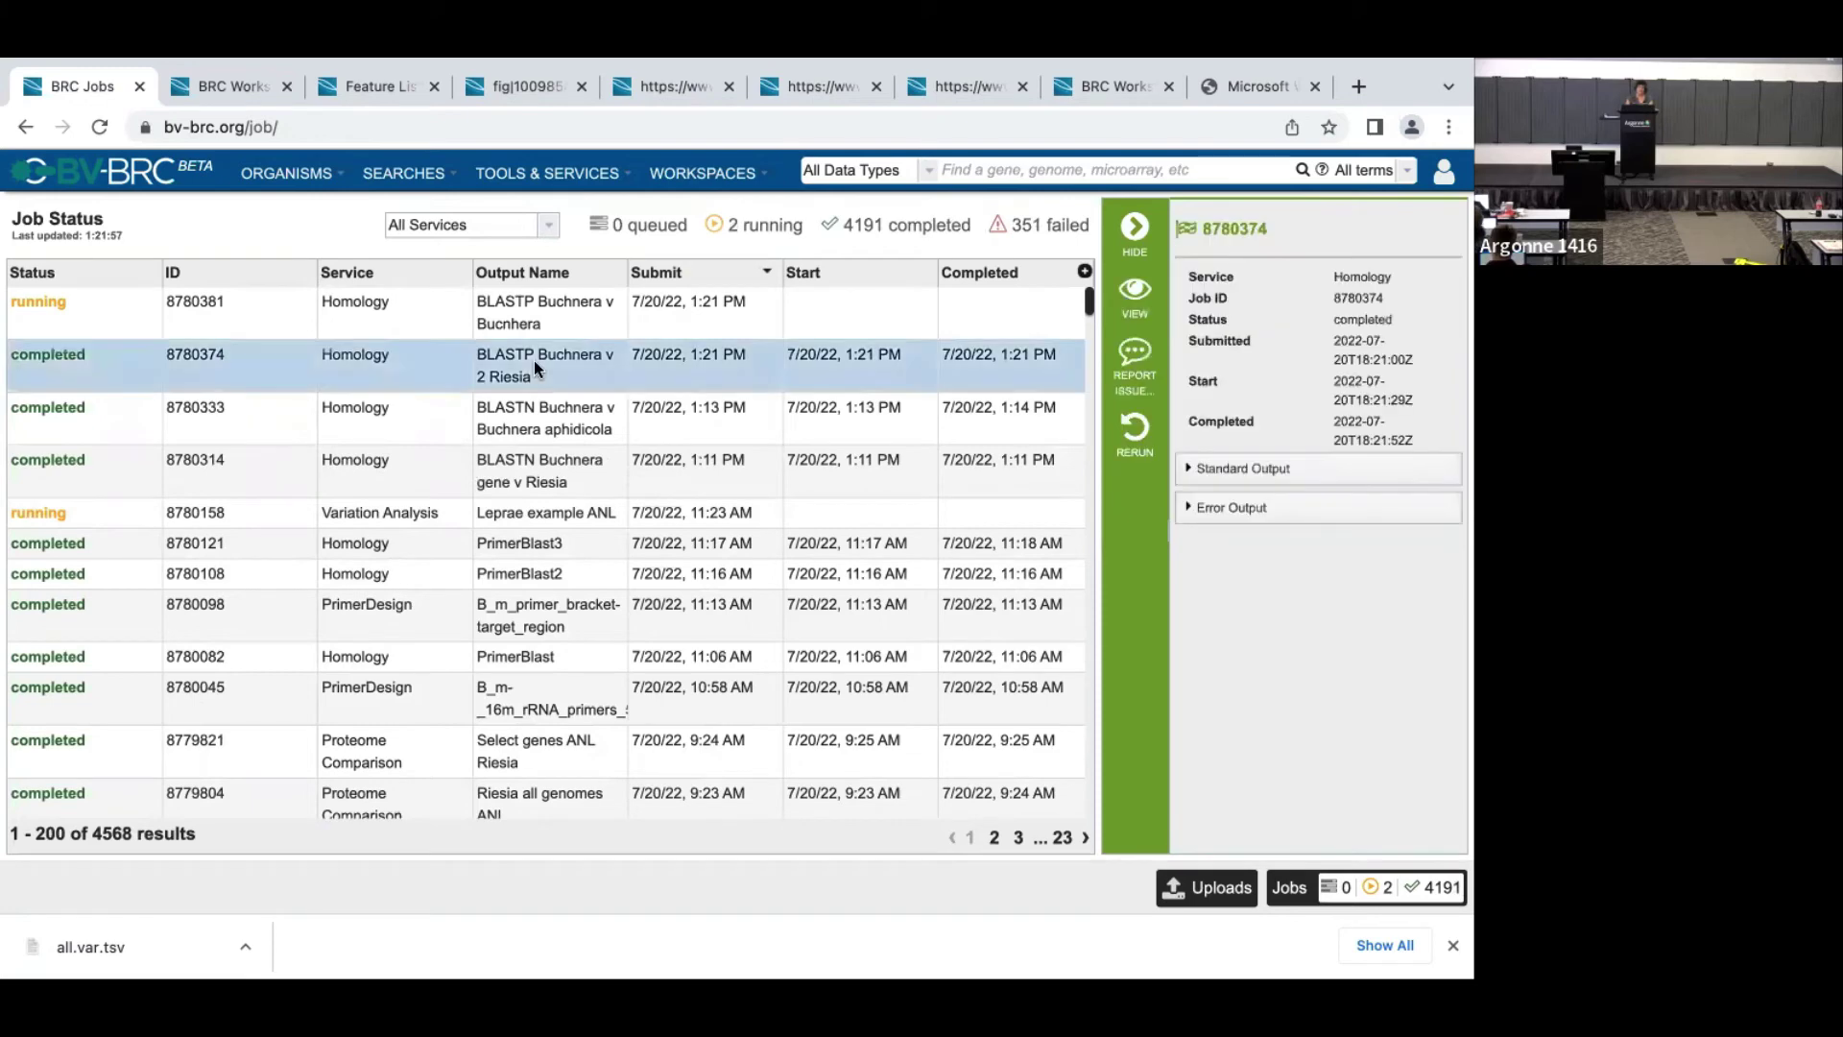
click(1142, 303)
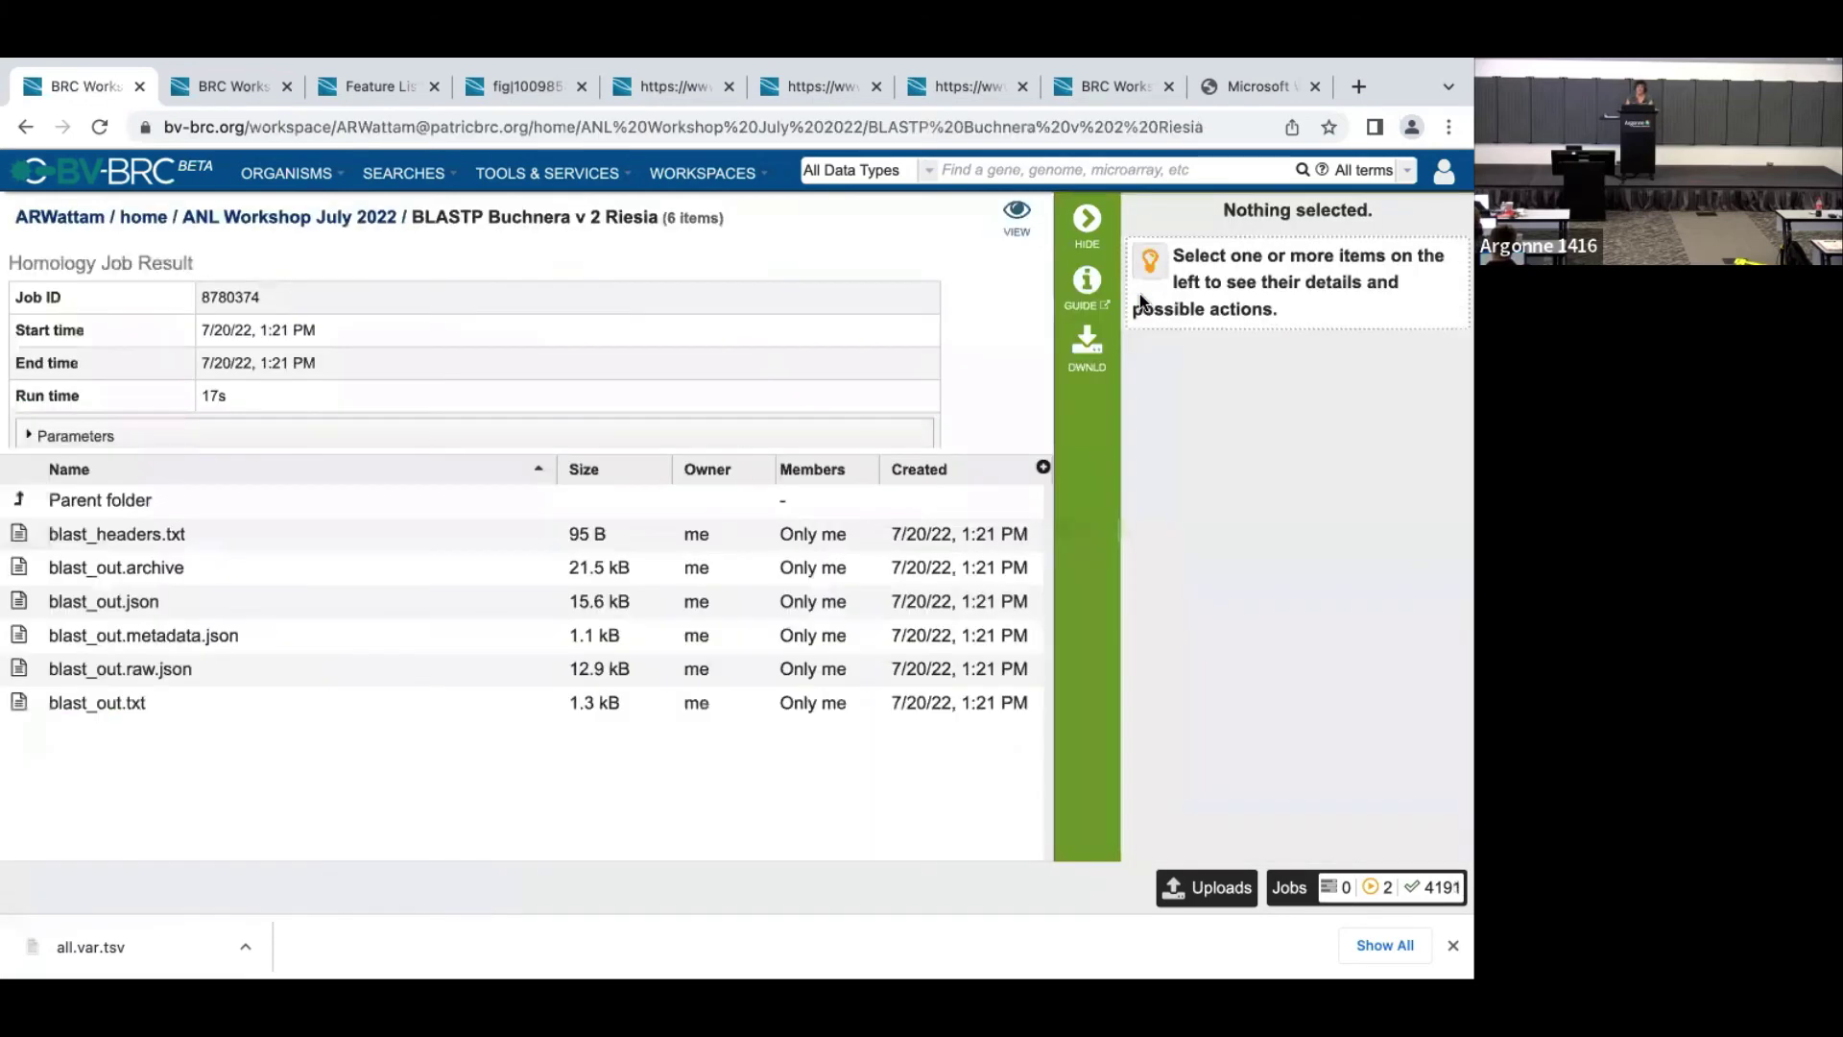
click(998, 223)
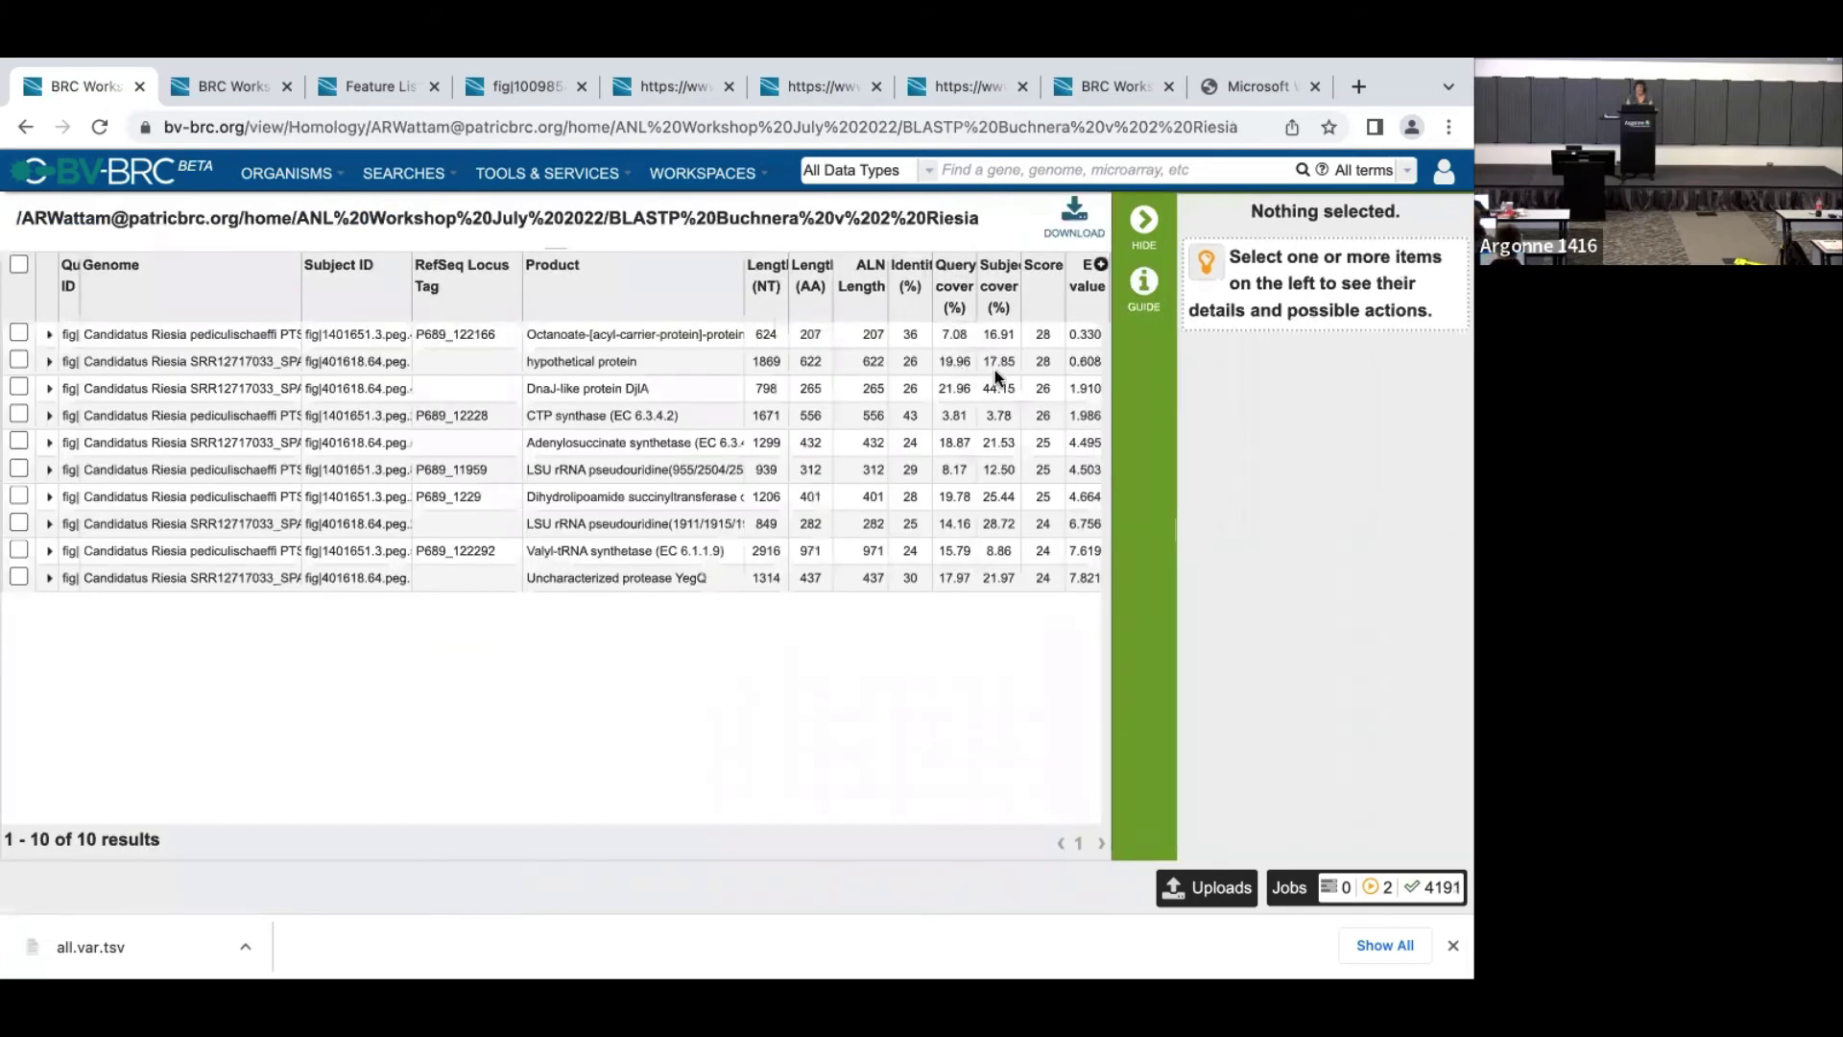
click(18, 333)
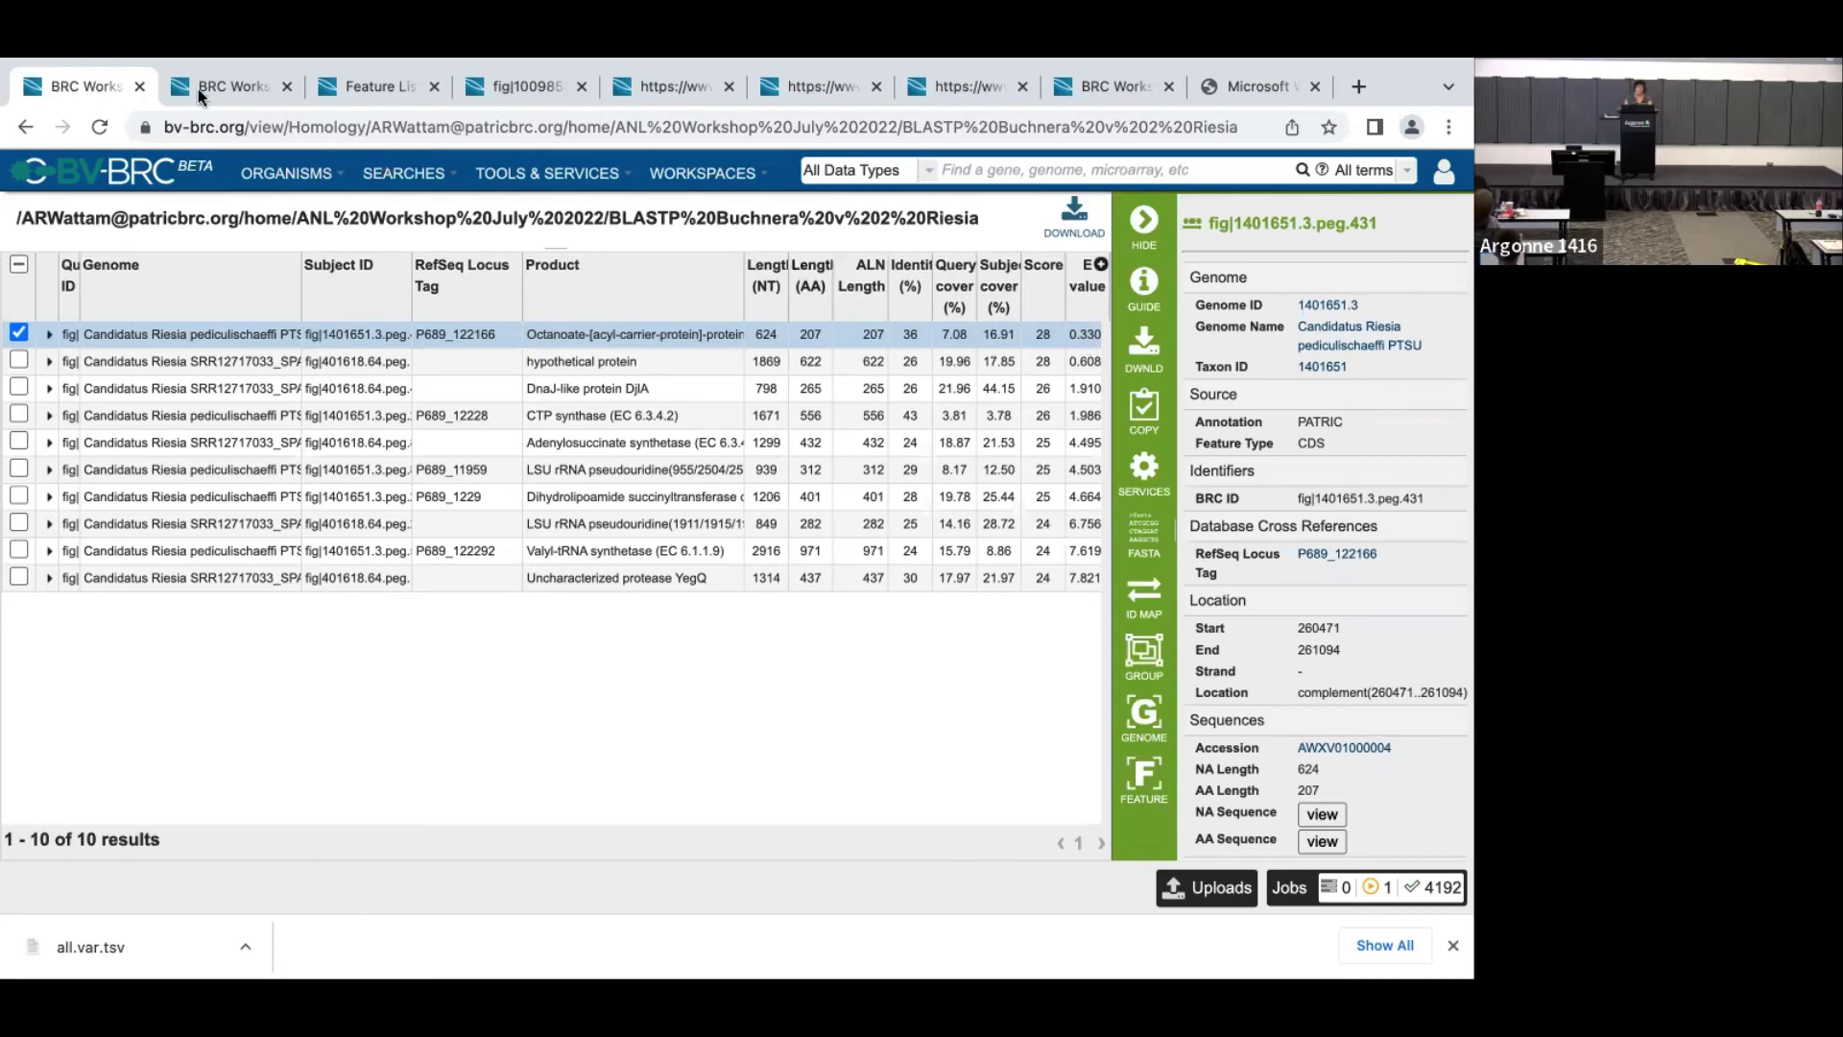
click(49, 334)
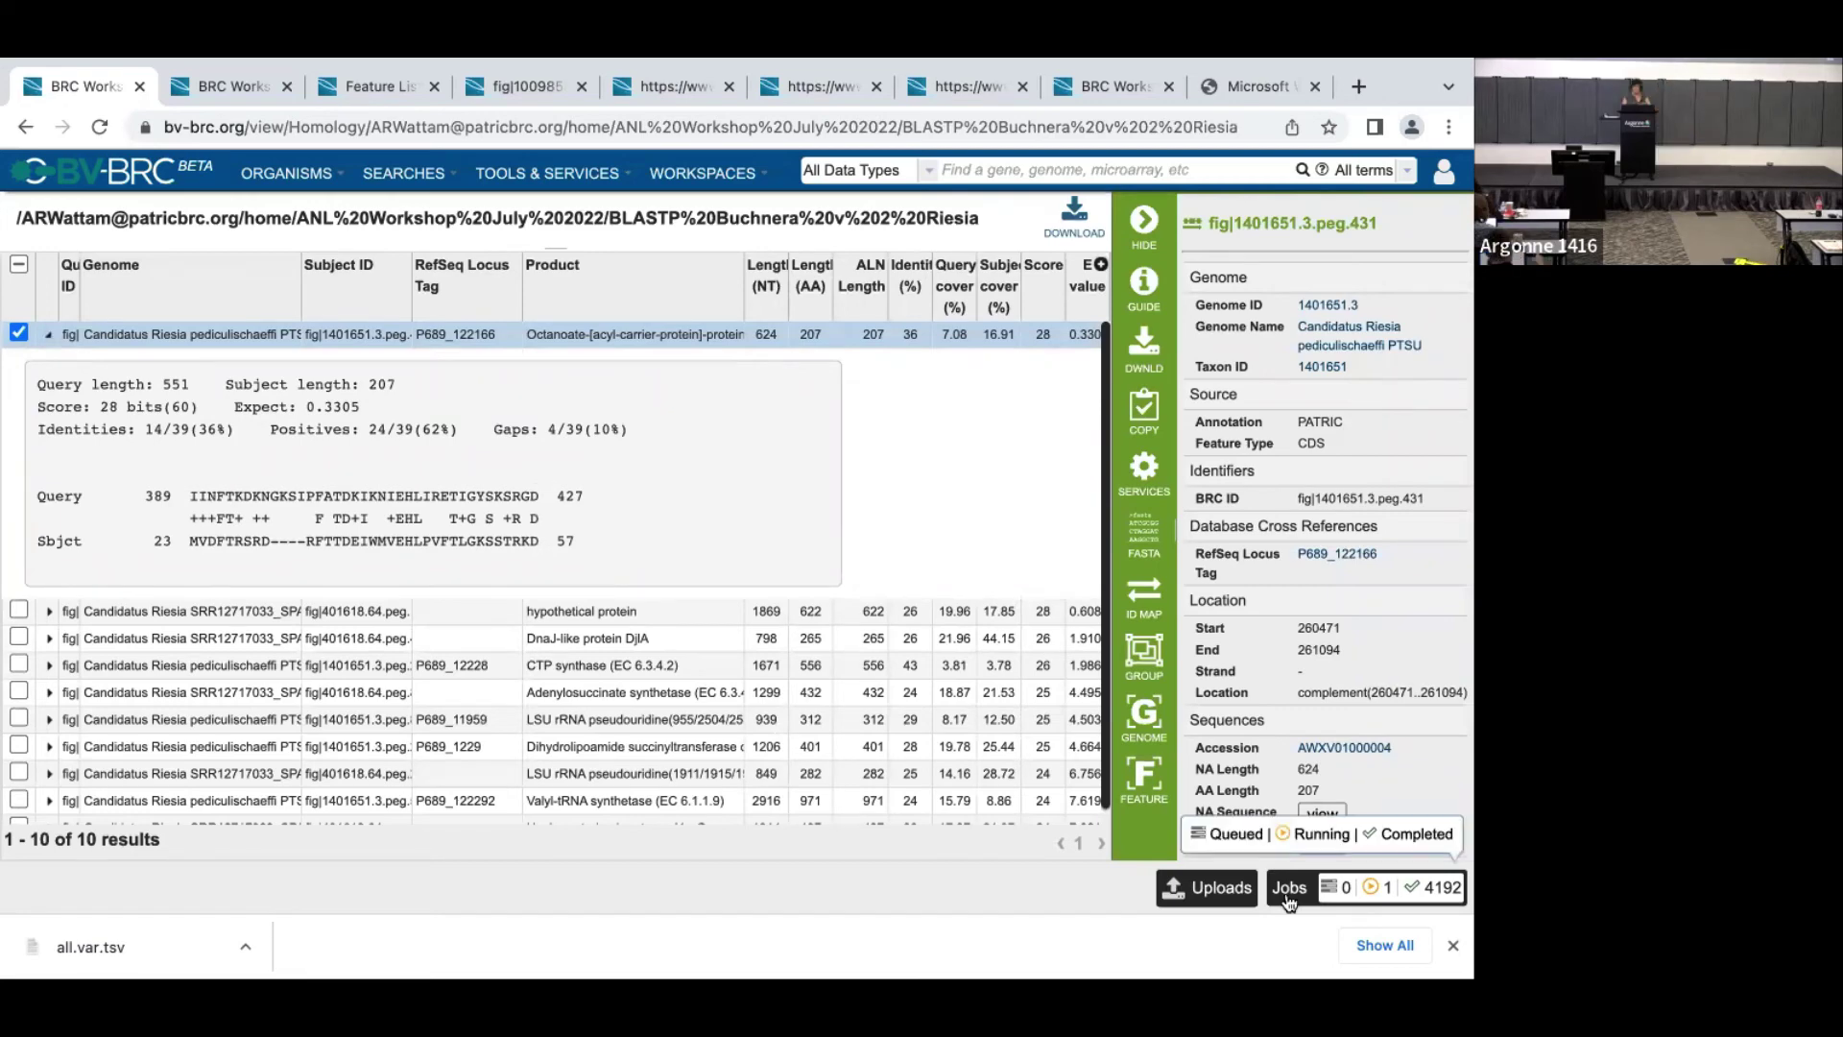
- View the hit table of the job "BLASTP Buchnera v Bucnhera" and examine the first hit's expanded alignment
click(1288, 894)
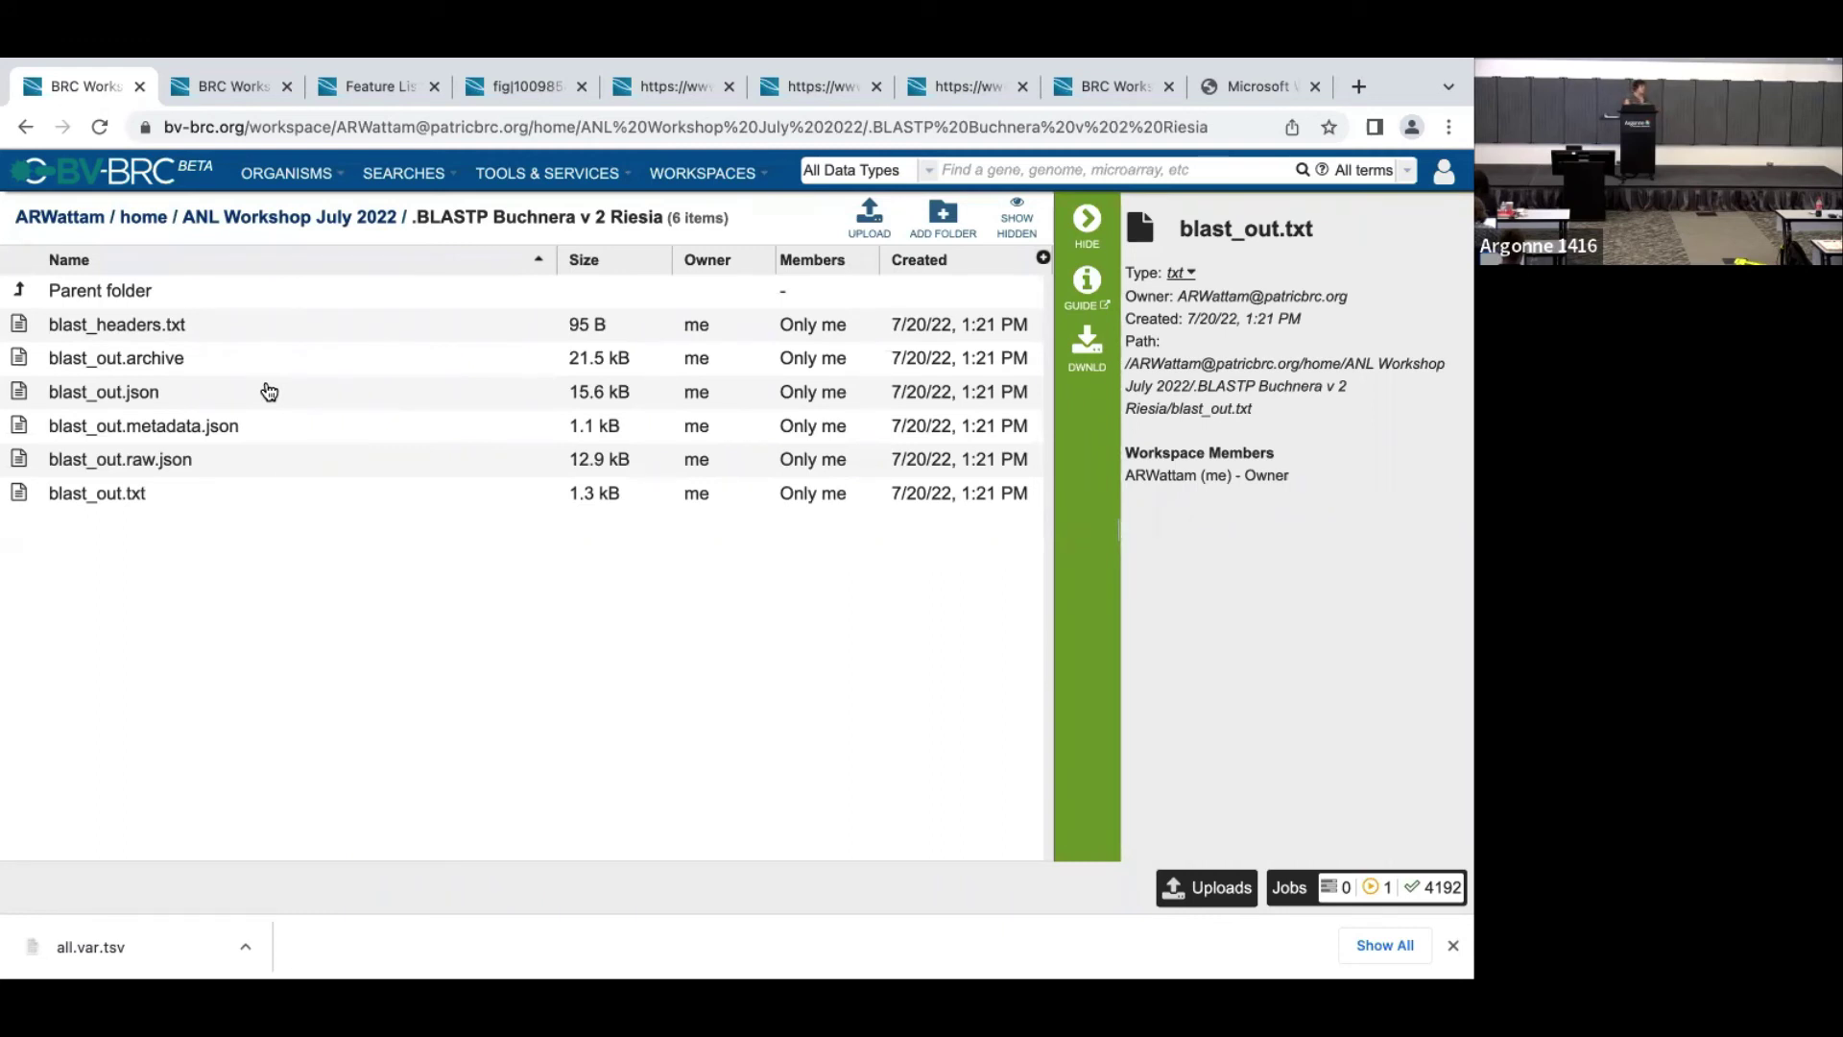
click(1289, 886)
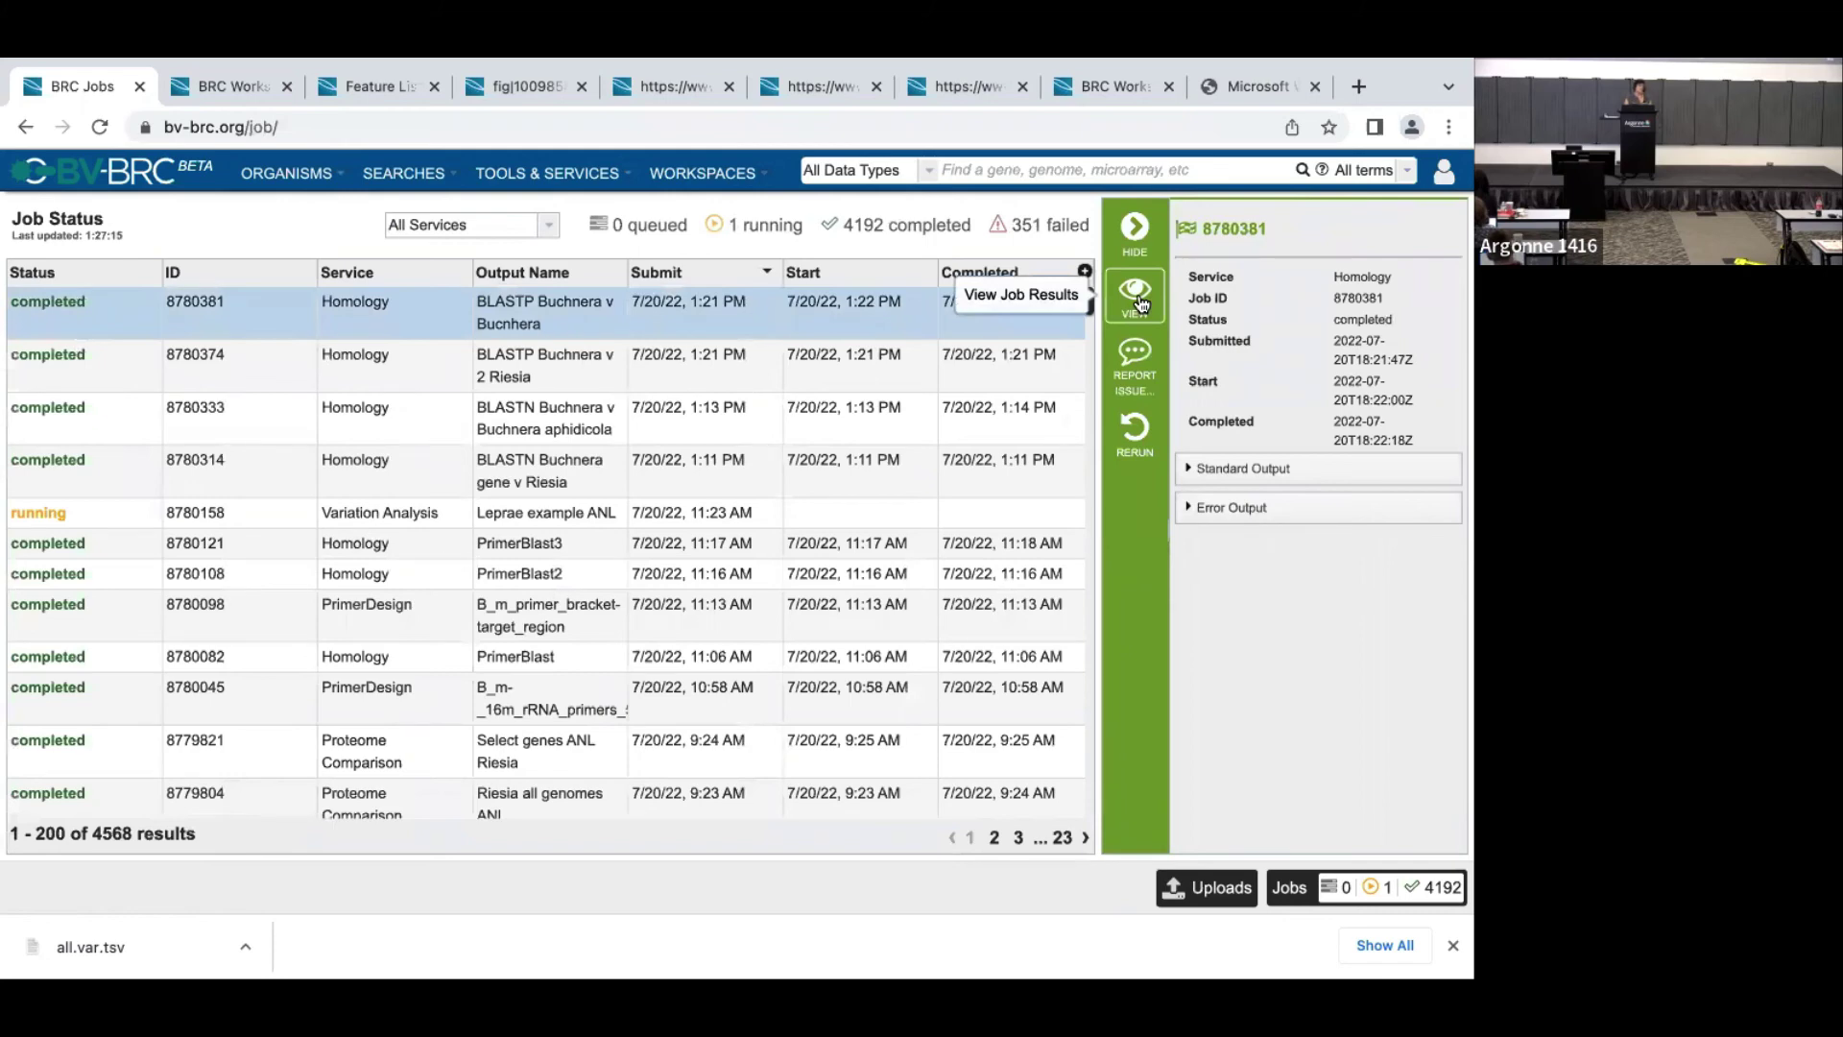
click(1139, 293)
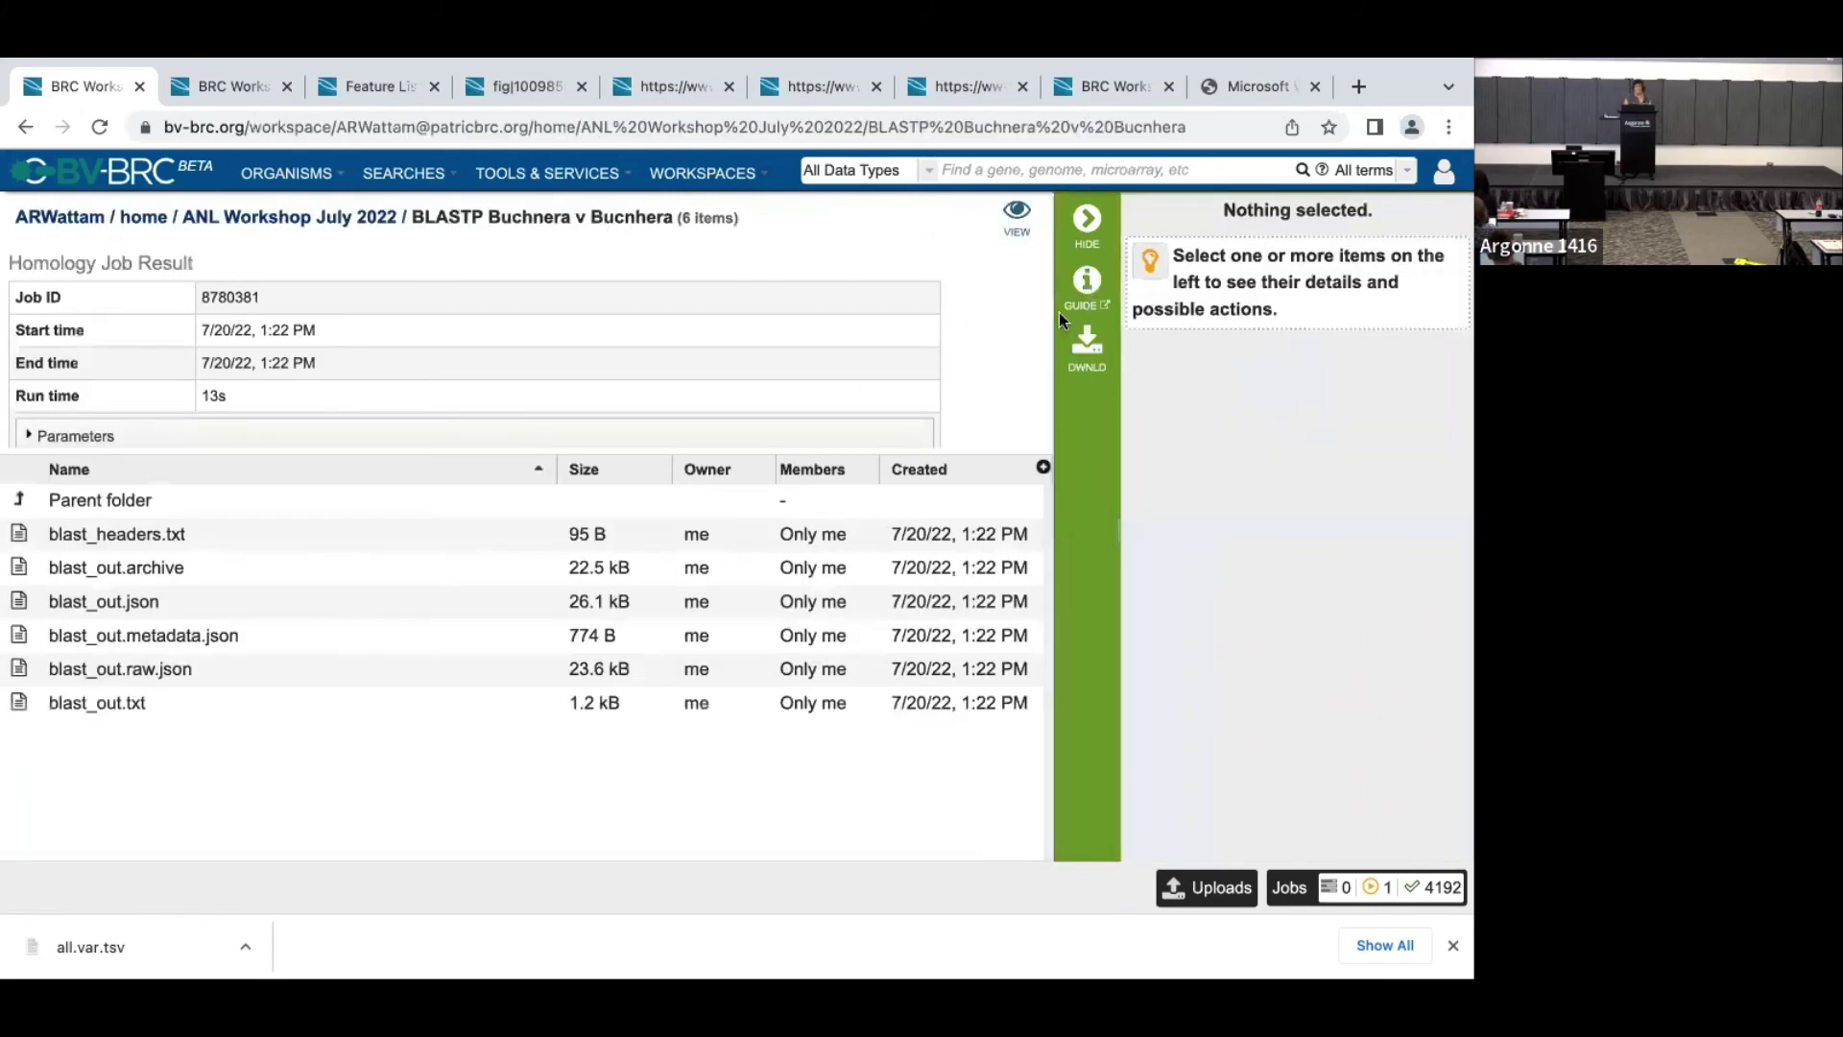
click(1018, 234)
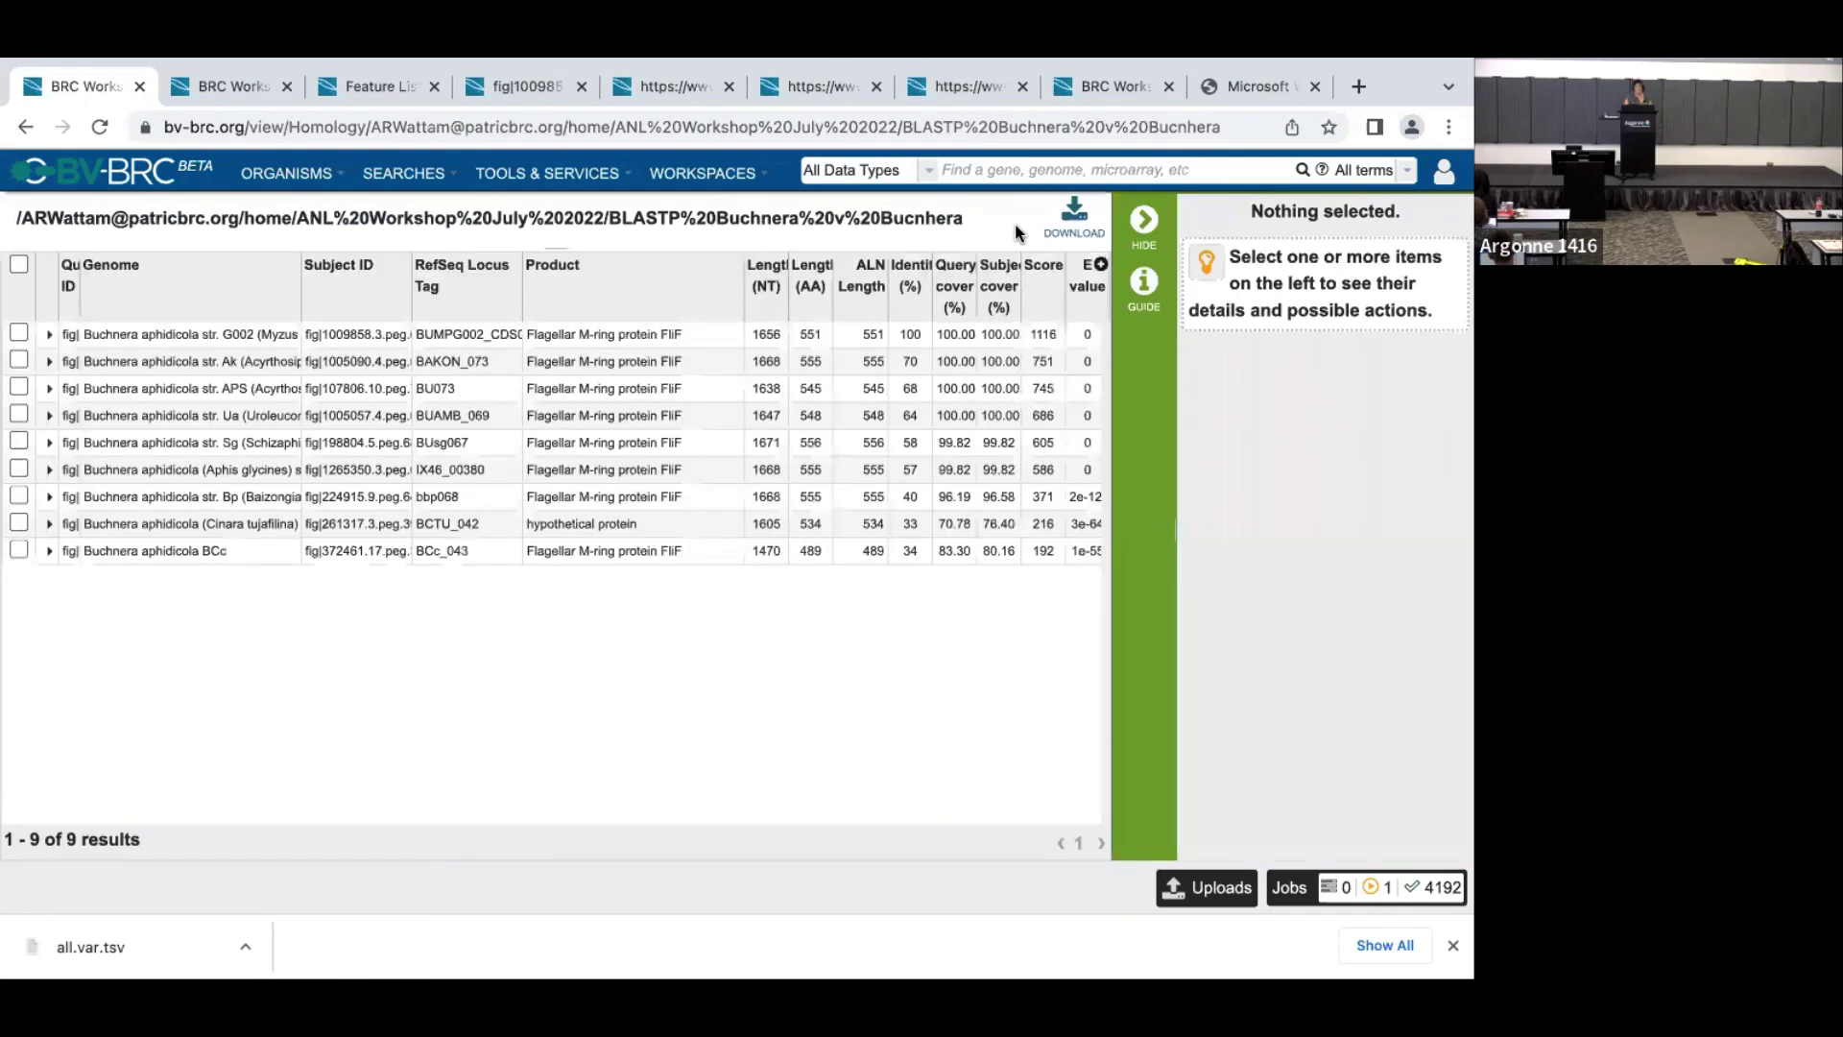
click(44, 334)
scroll(451, 636, down, 10)
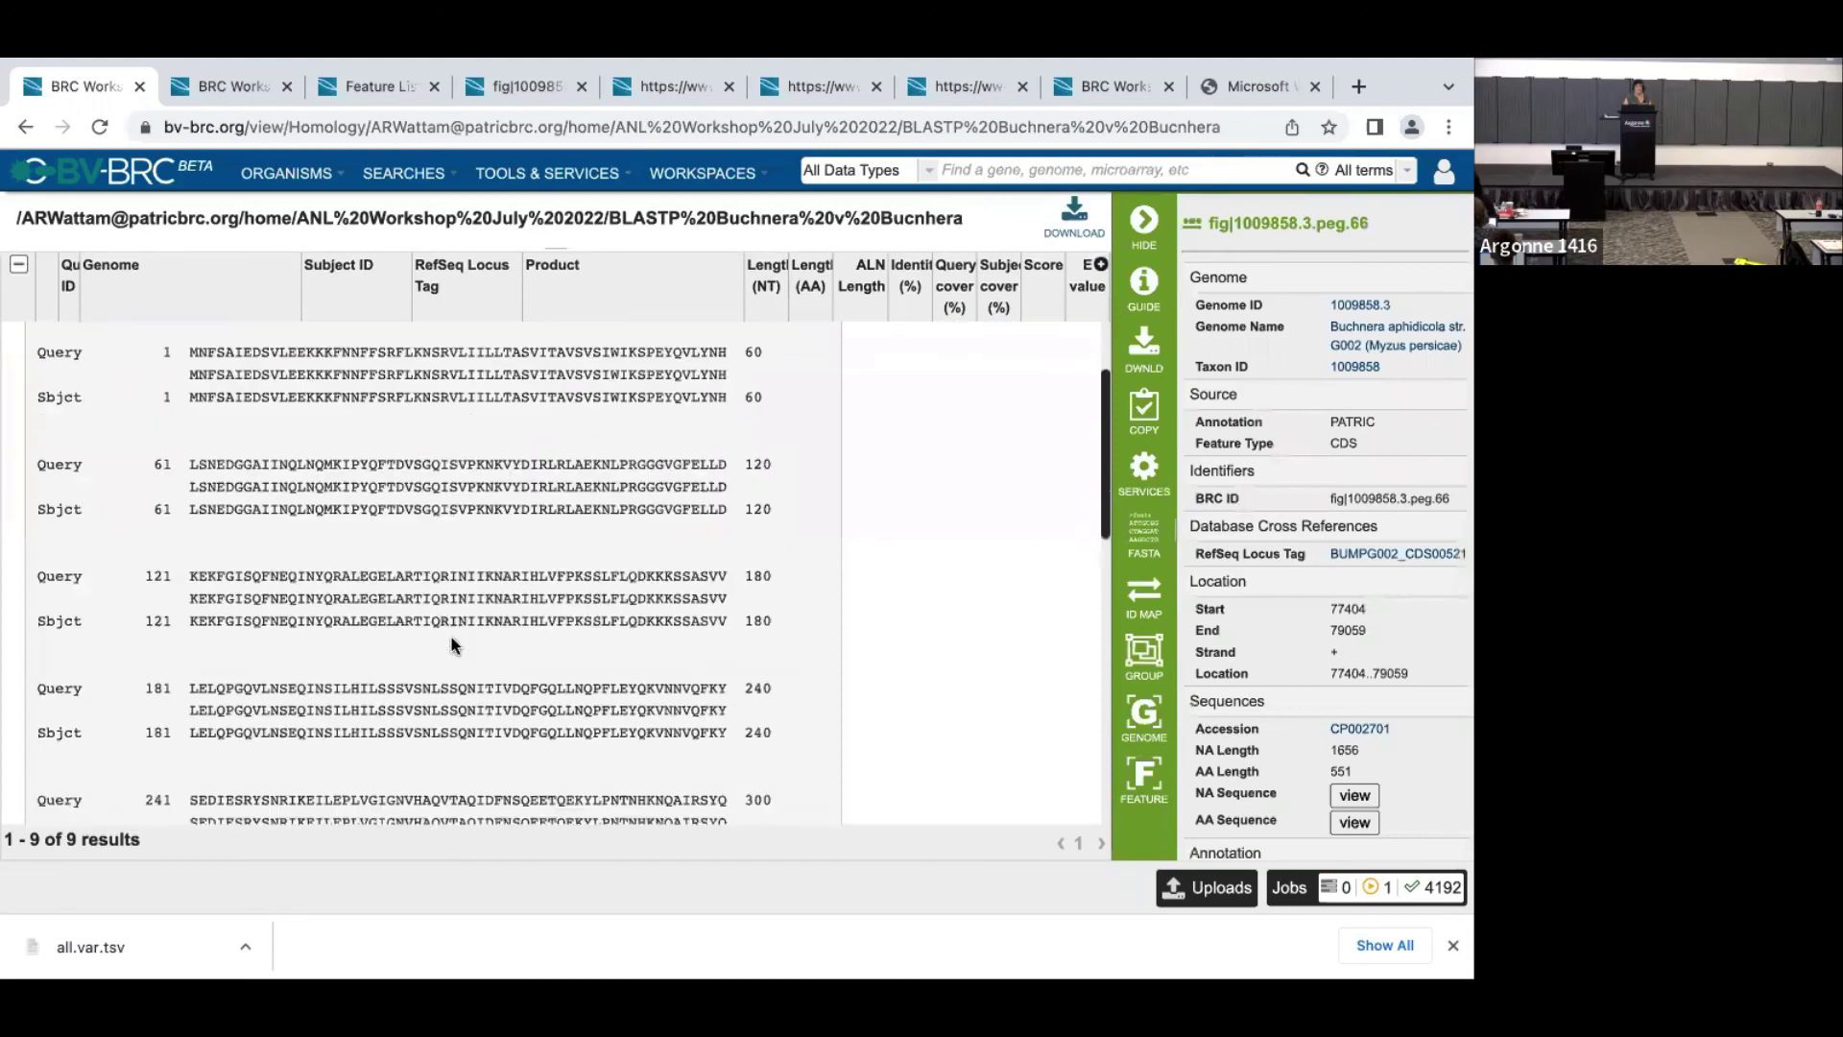
scroll(451, 638, up, 10)
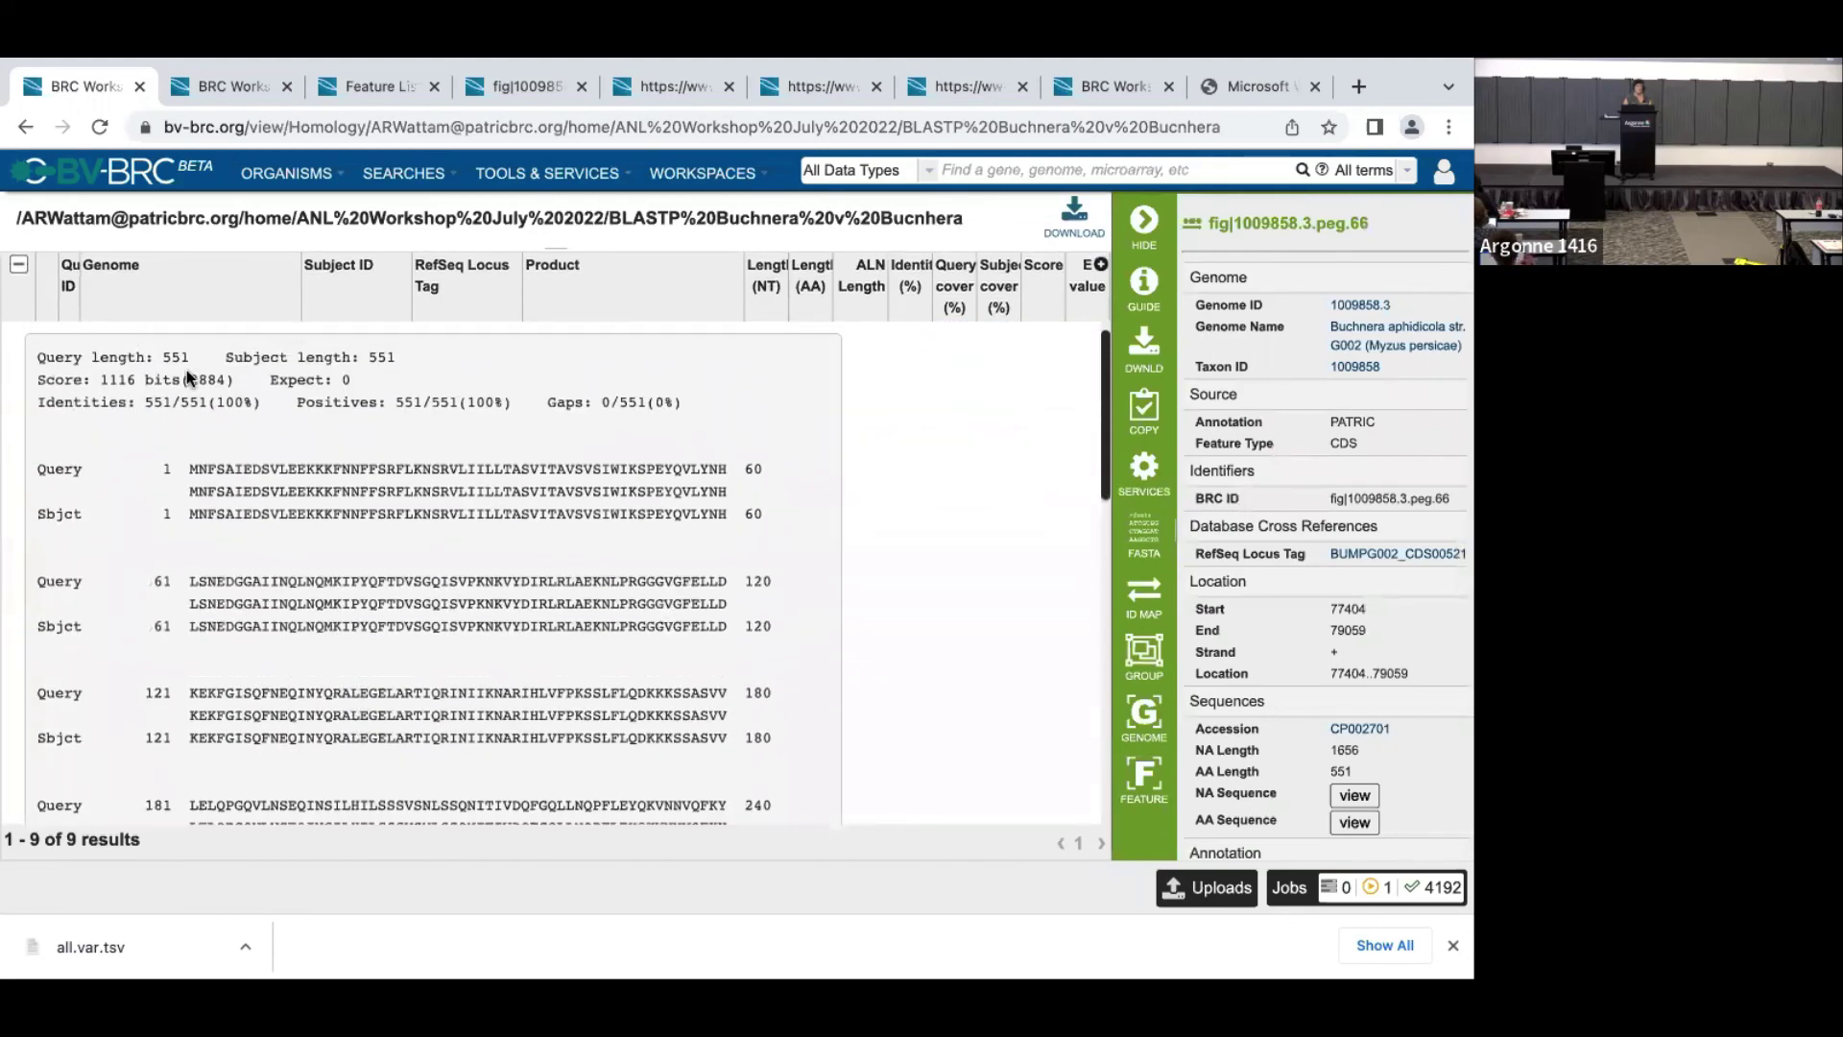
scroll(39, 331, up, 1)
- Select the first seven hits, from Buchnera aphidicola str. G002 through str. Bp, and create a protein multiple sequence alignment of them
click(19, 334)
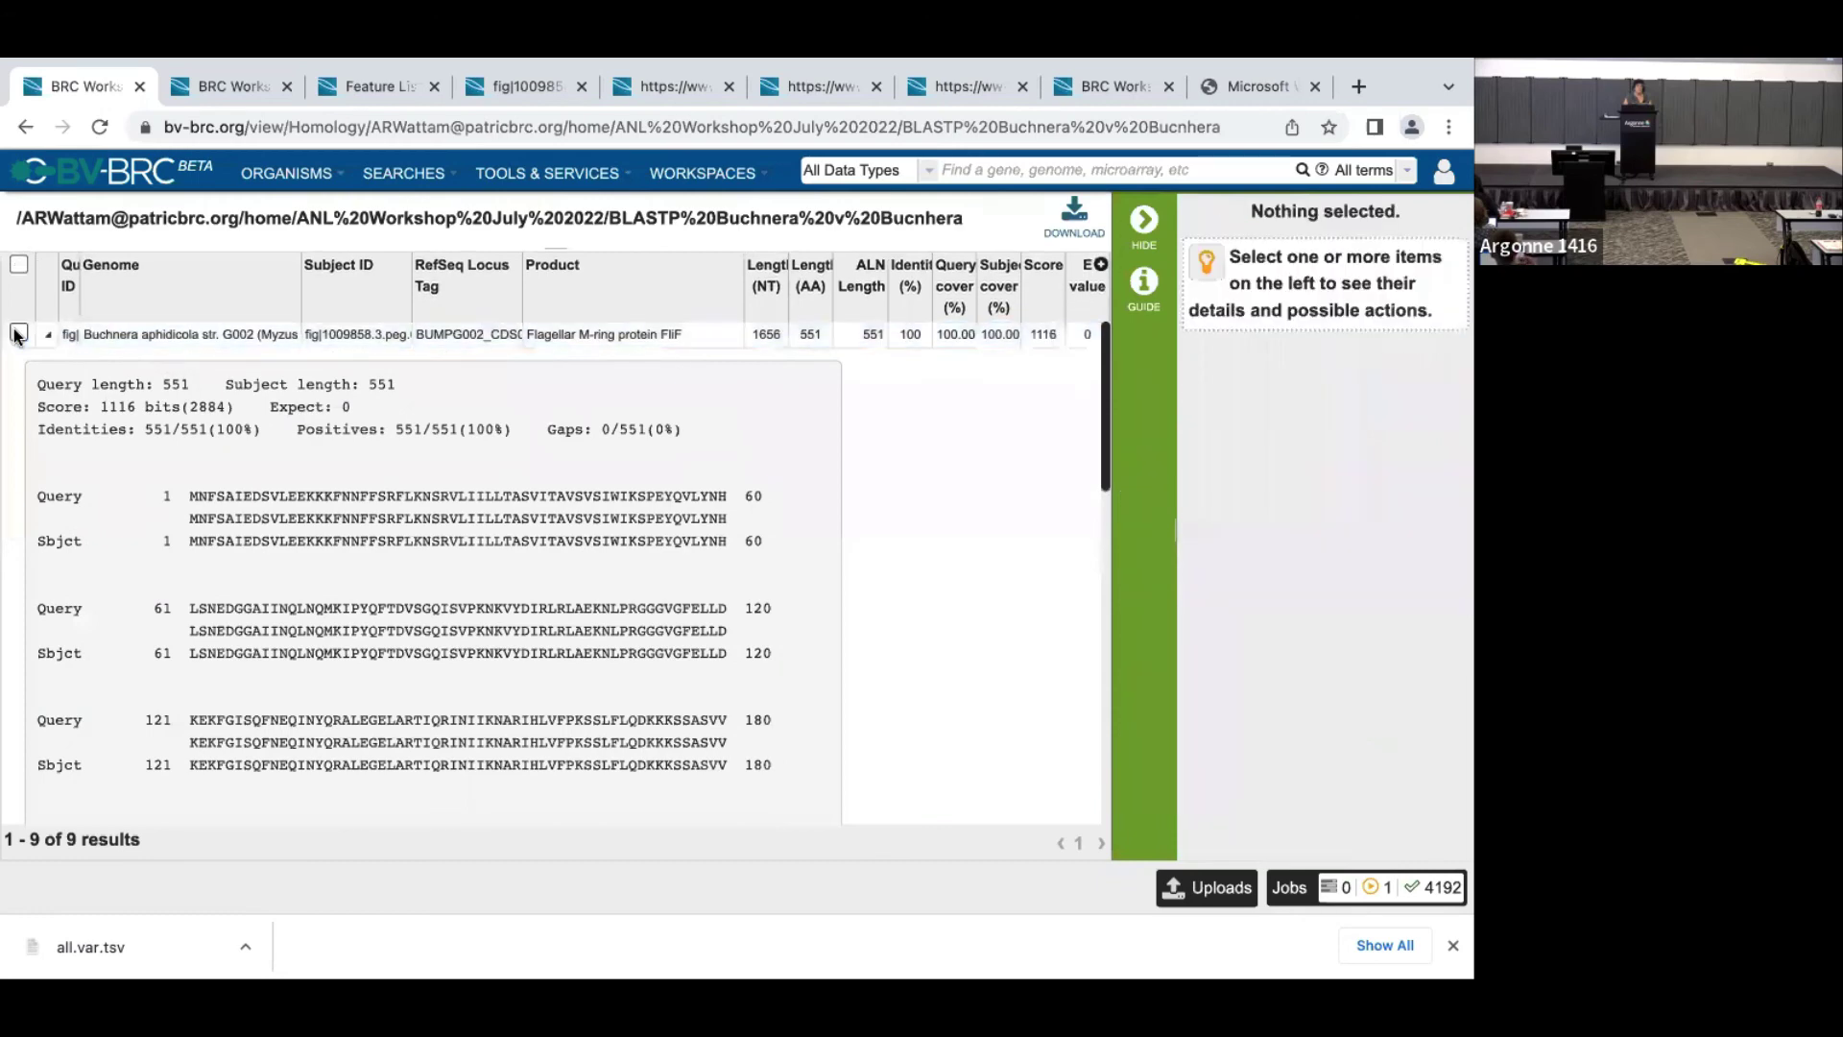
click(17, 336)
click(18, 361)
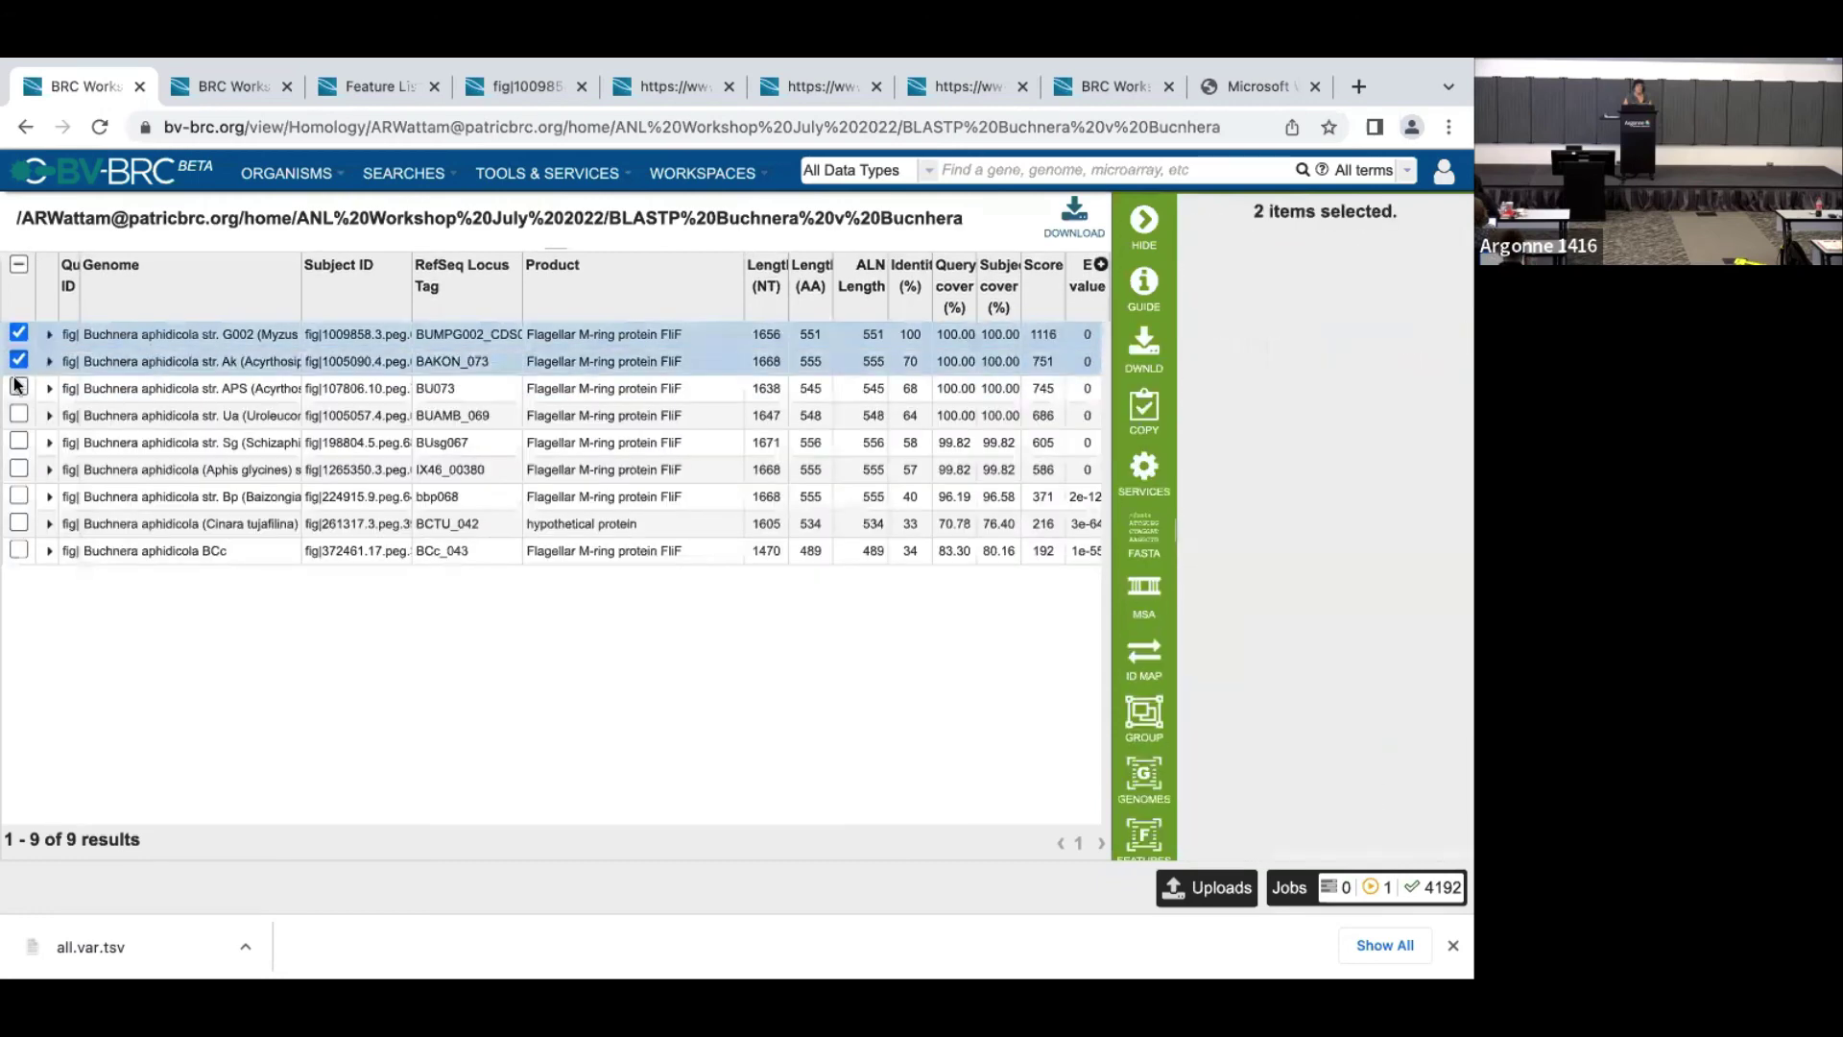
click(18, 388)
click(18, 415)
click(19, 442)
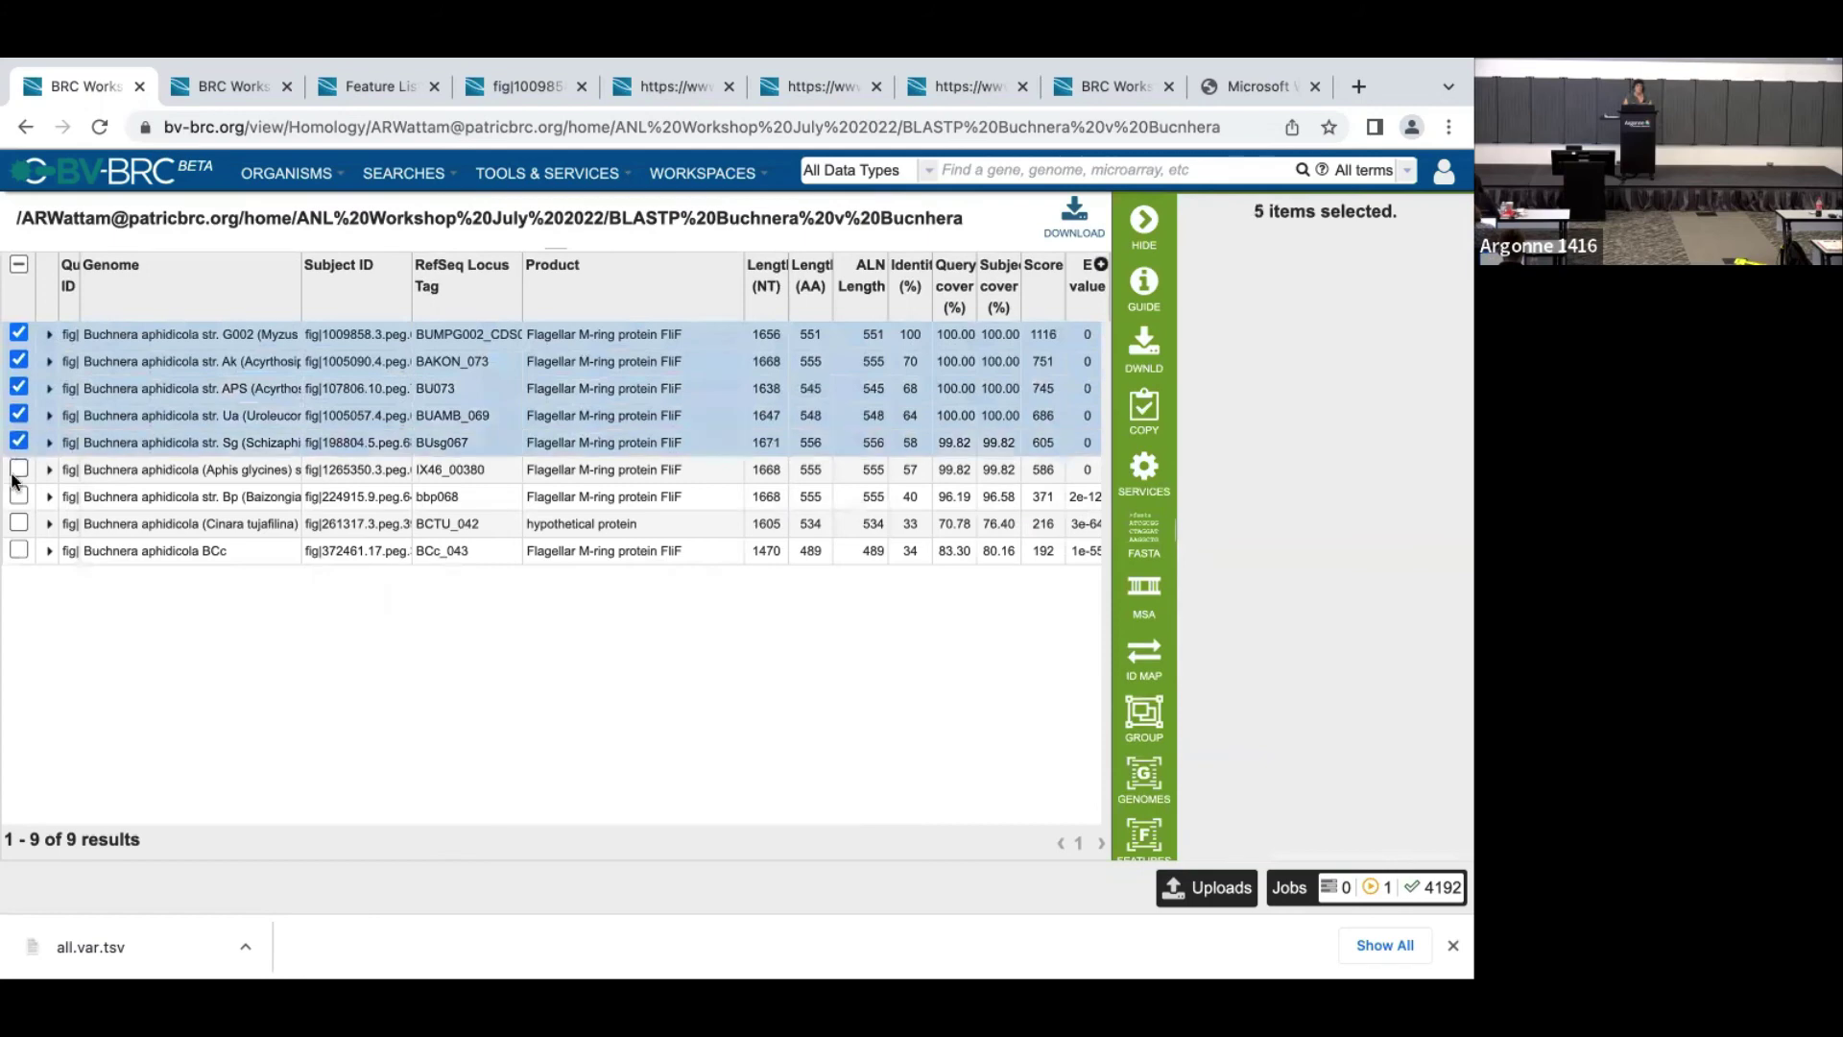
click(19, 468)
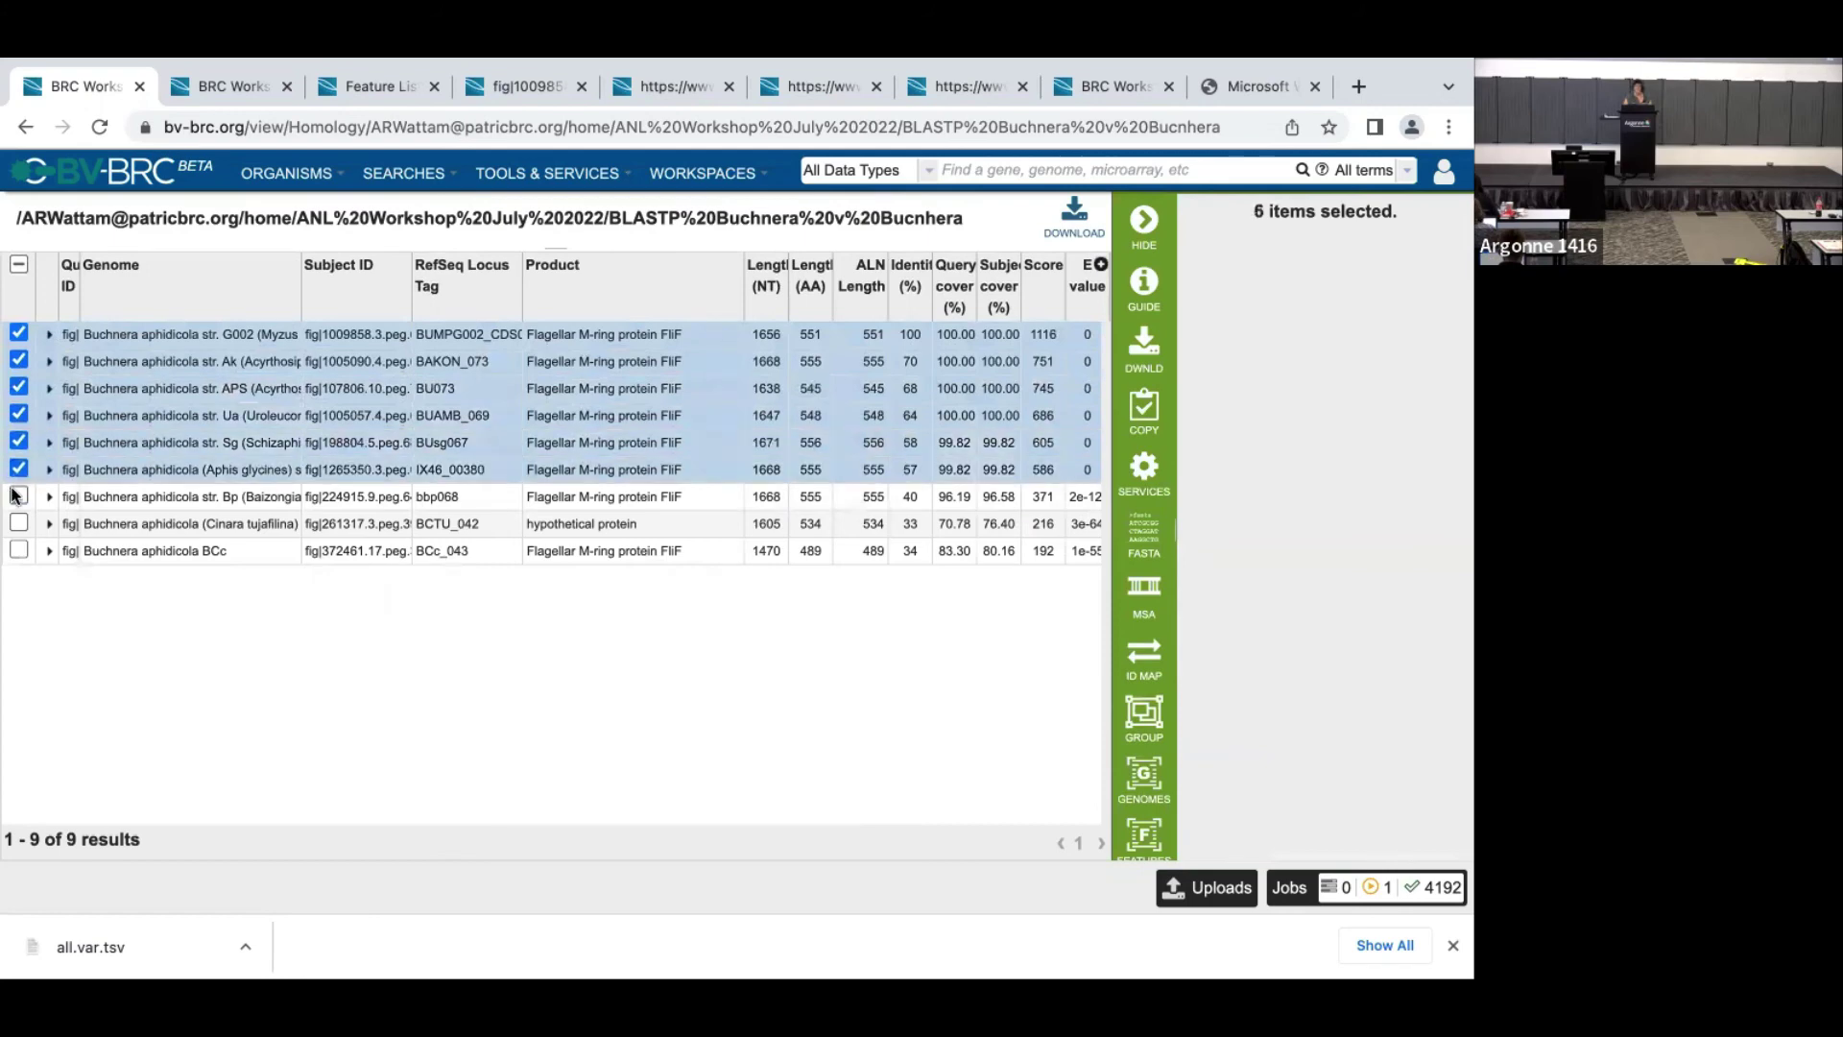
click(19, 495)
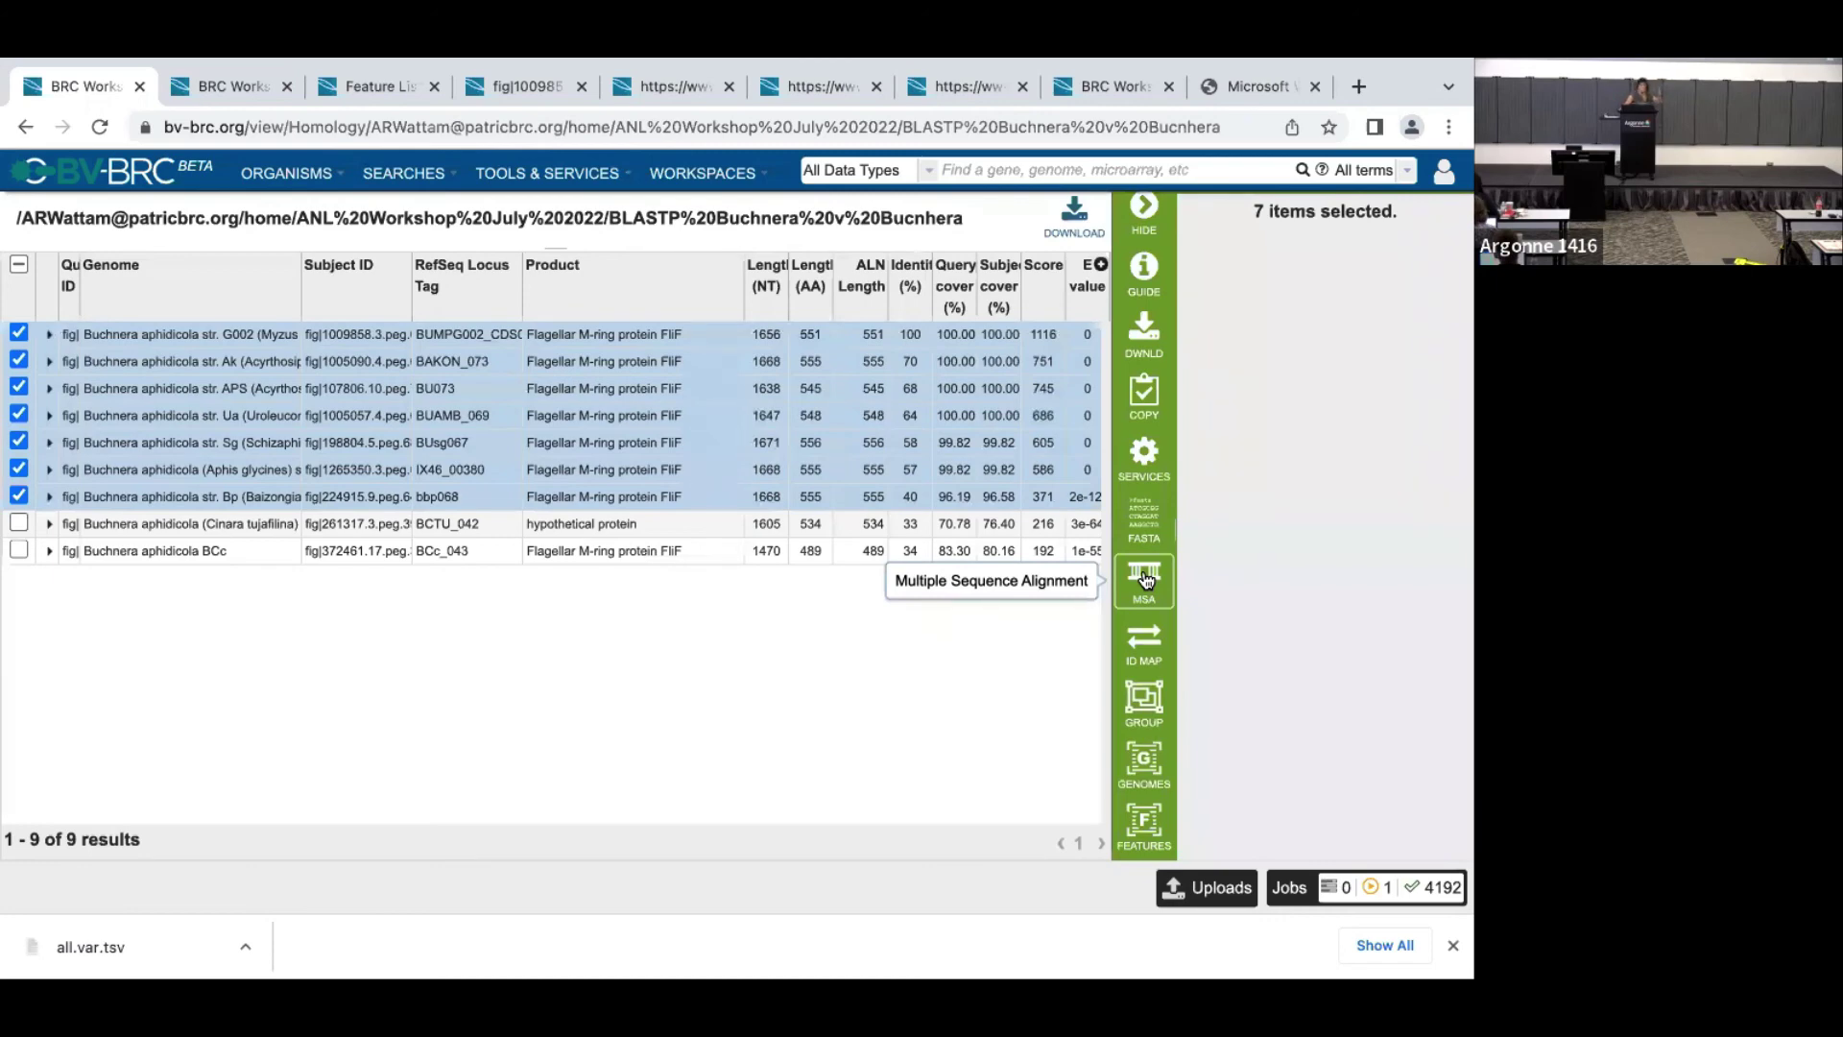
scroll(1146, 585, up, 1)
scroll(1146, 585, down, 1)
click(1146, 583)
click(1171, 677)
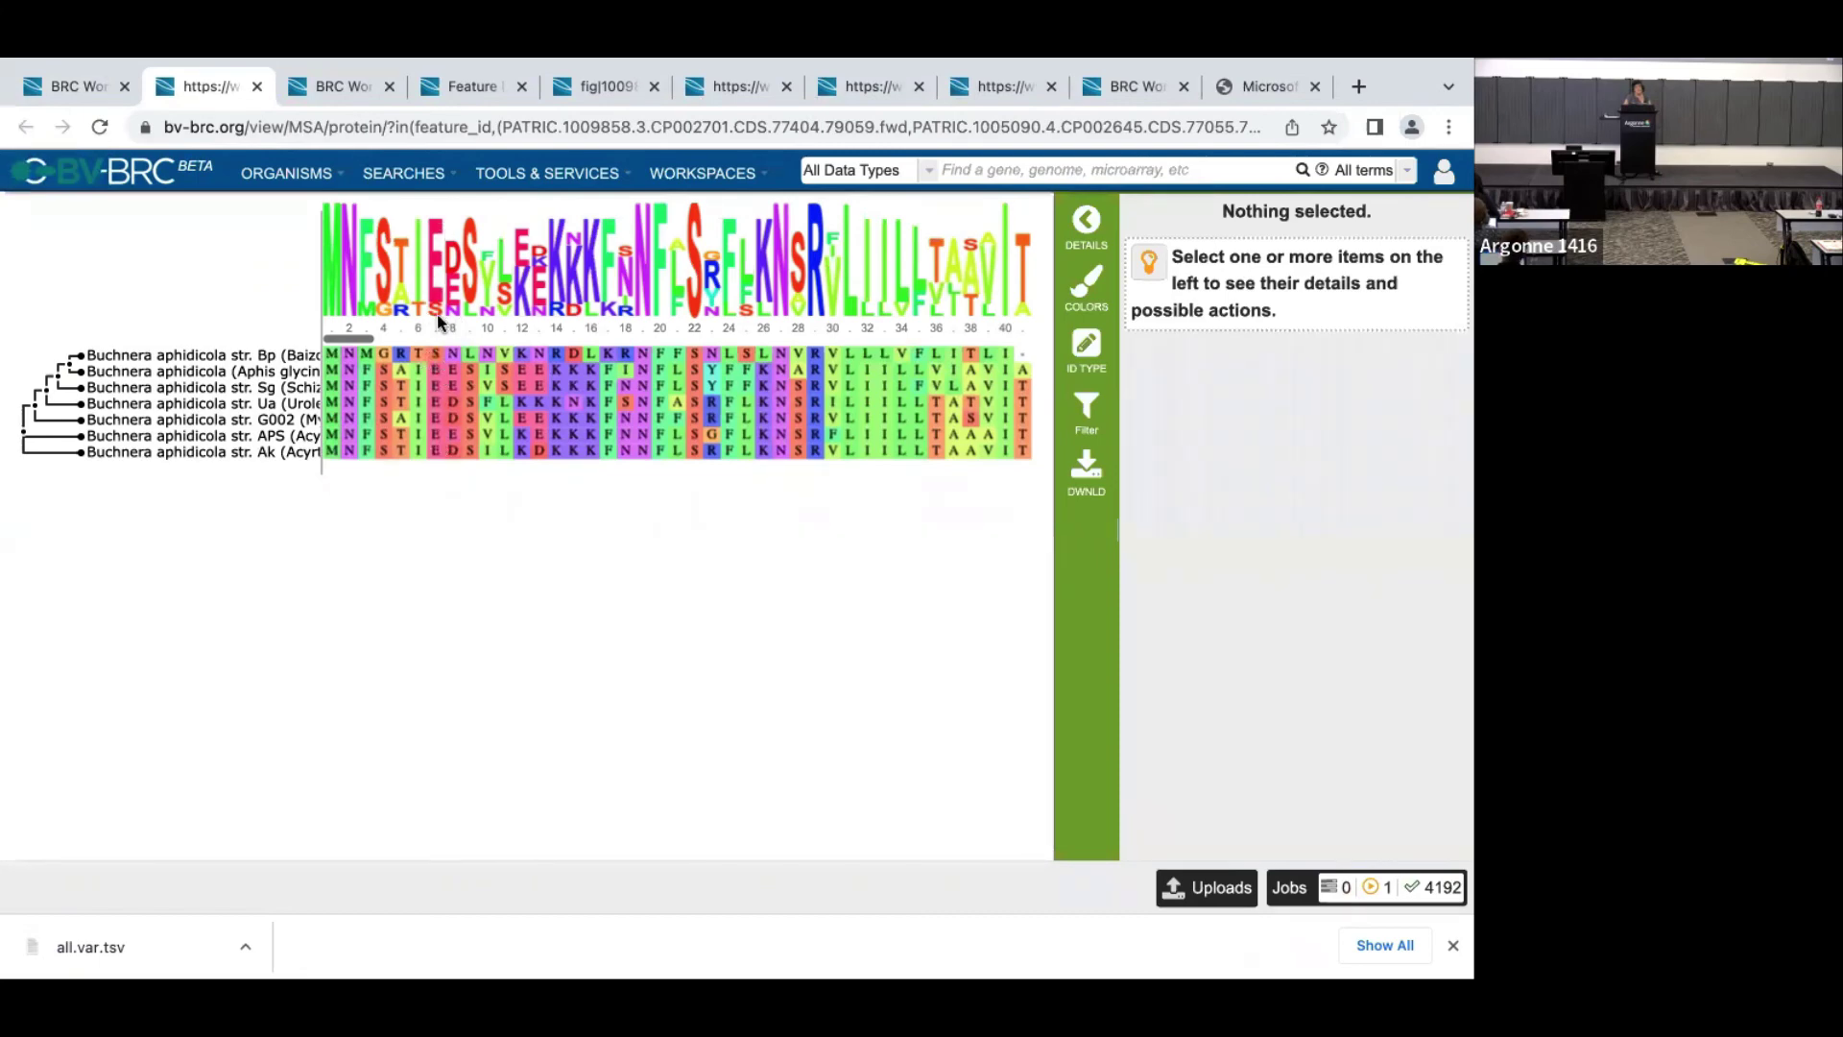
- Download the Buchnera protein alignment in the MSA fasta format
drag(351, 342, 960, 339)
drag(639, 373, 299, 355)
click(1089, 475)
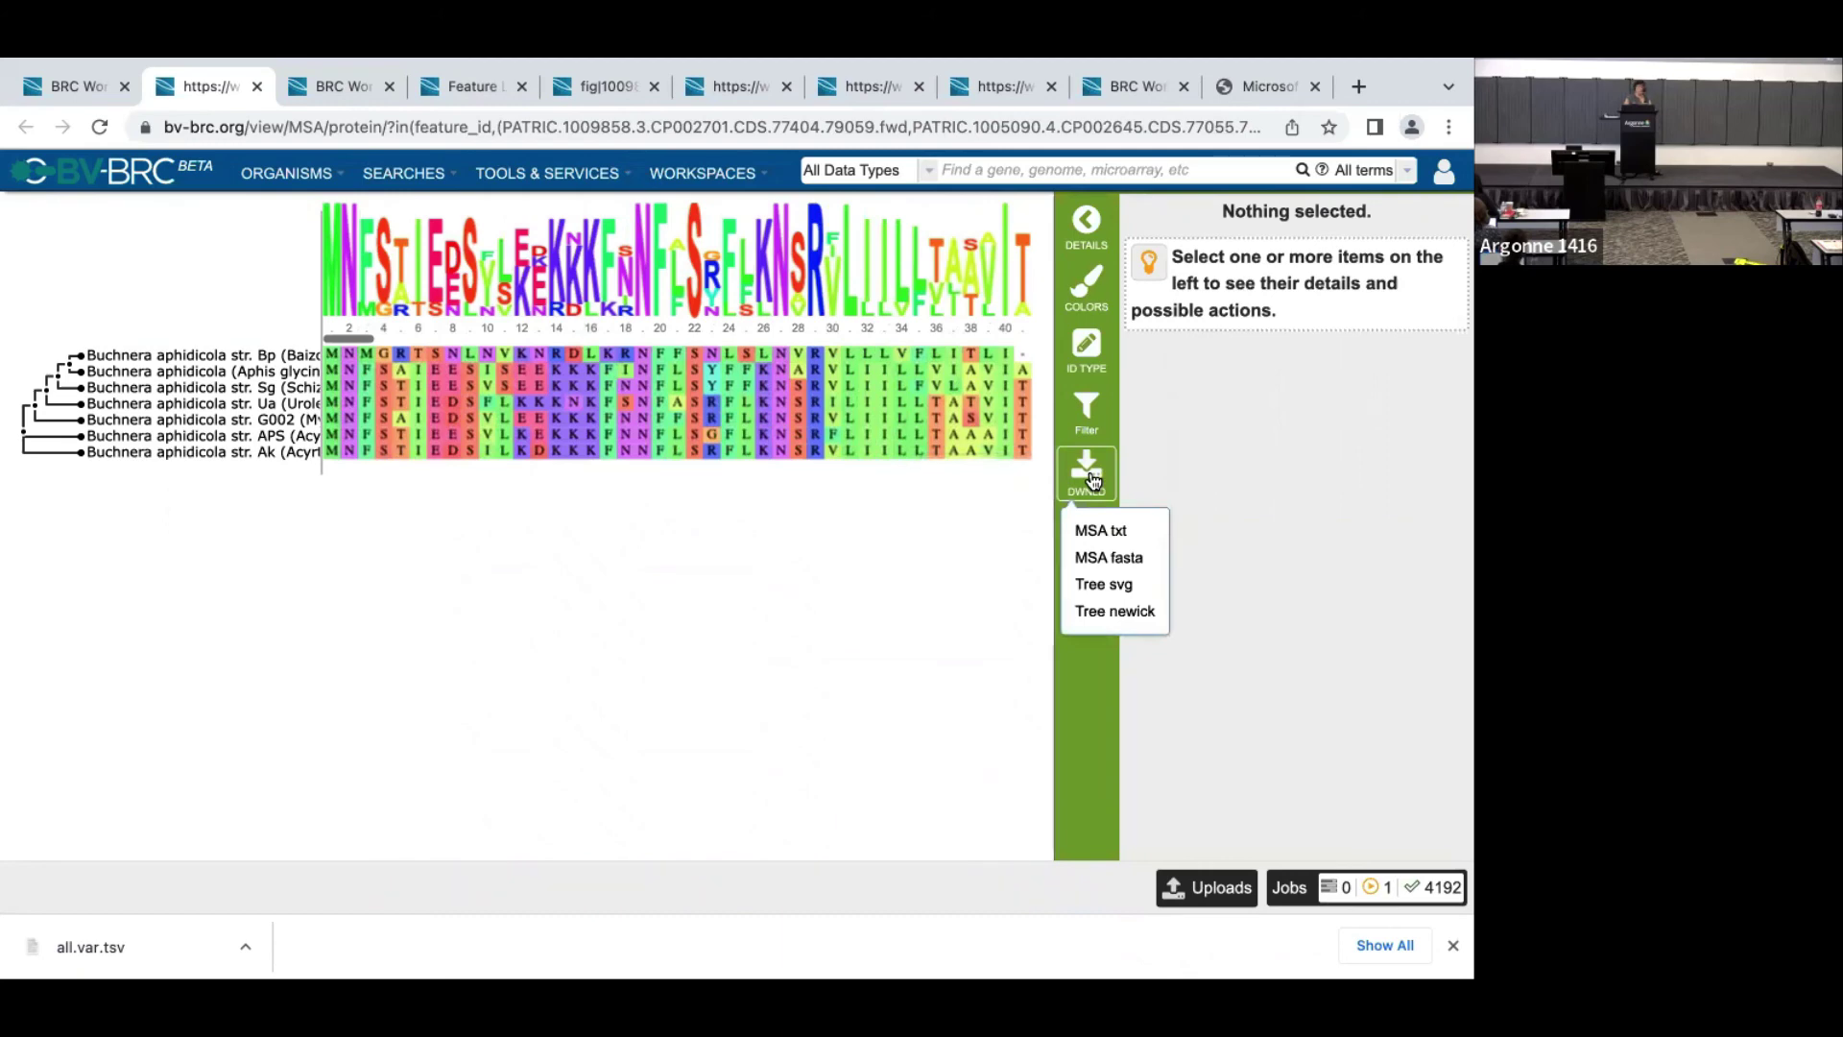
click(1088, 472)
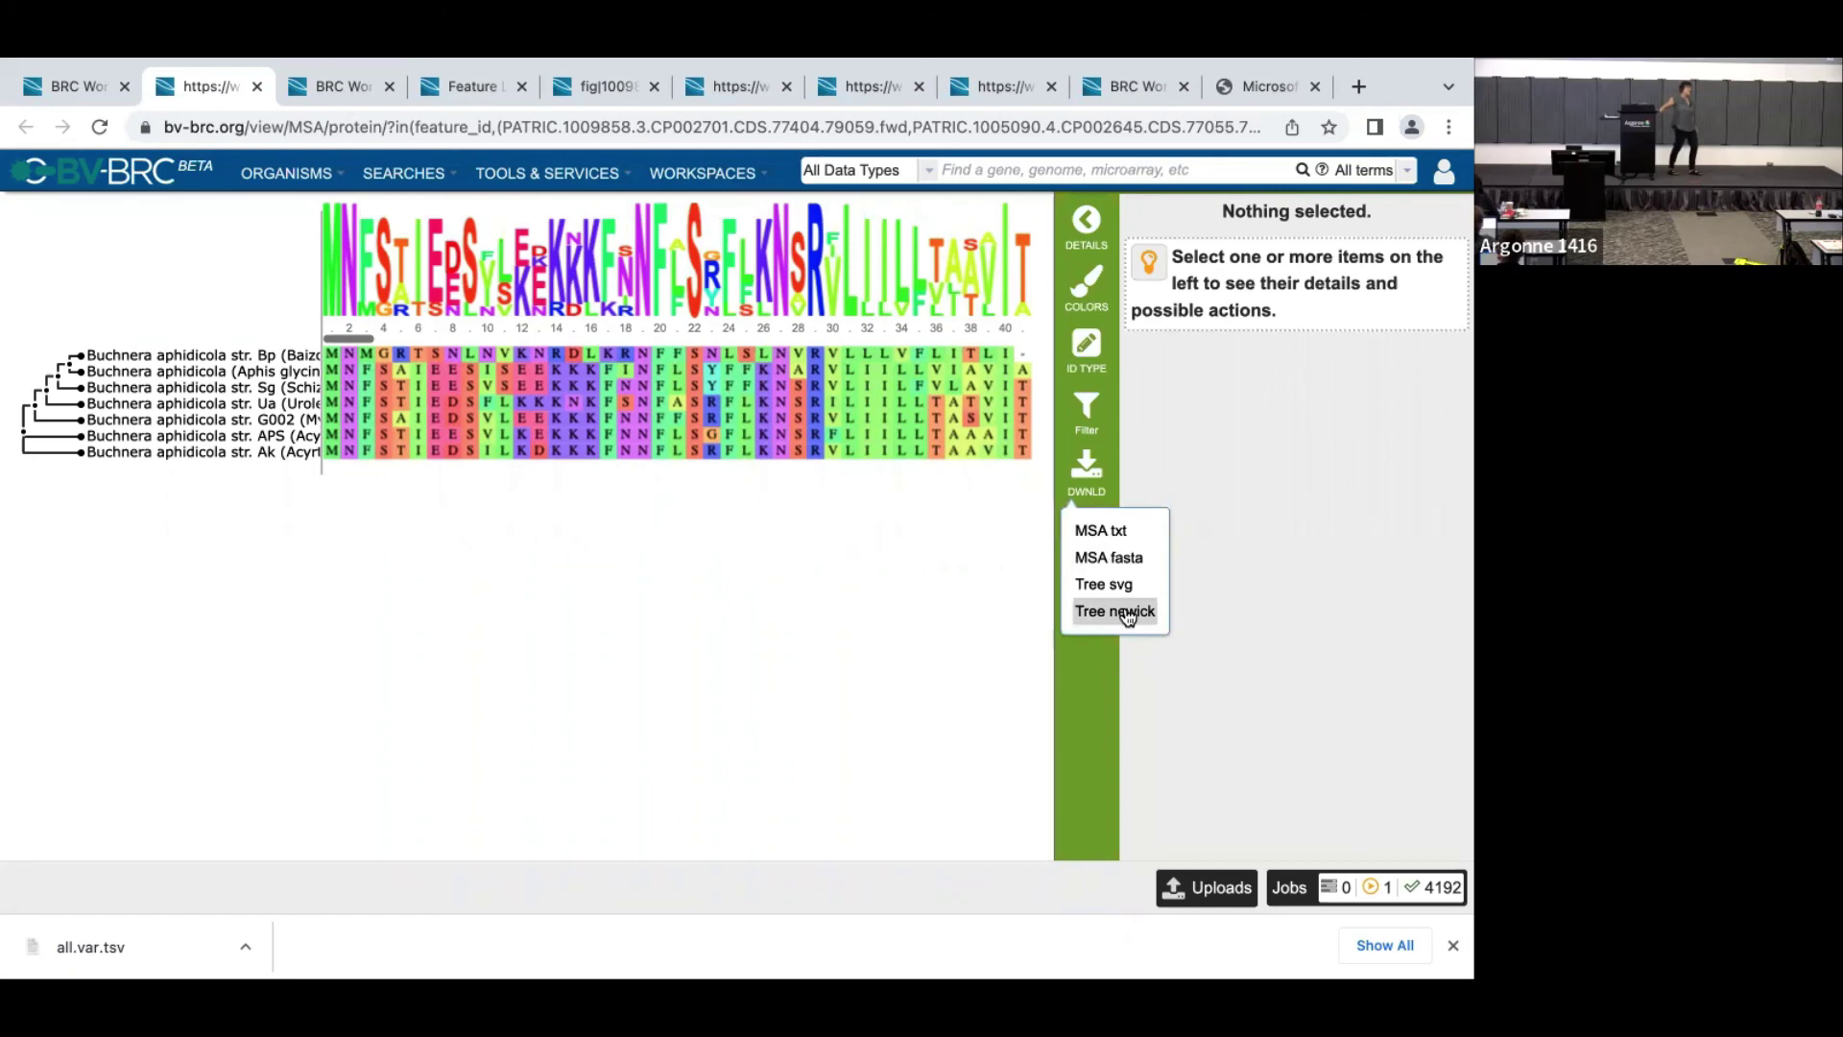
click(1085, 479)
click(1106, 557)
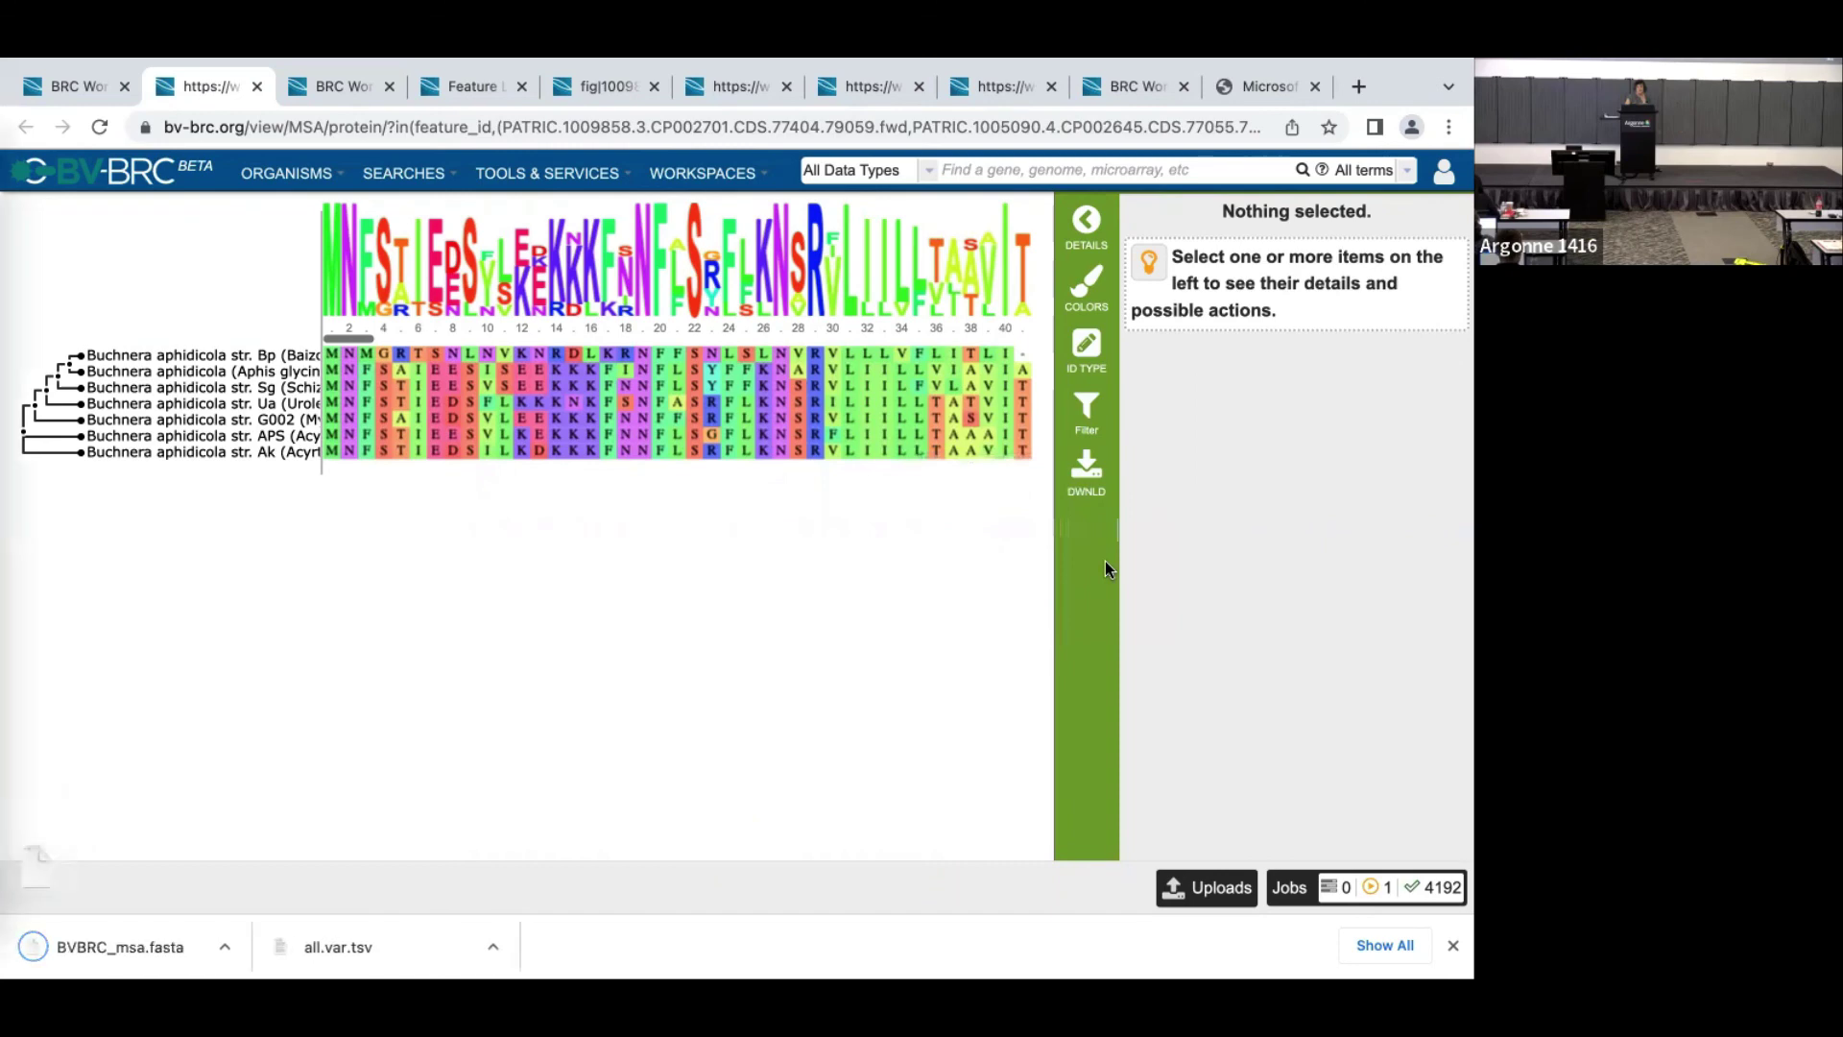
- Open the downloaded BVBRC_msa.fasta in TextEdit, inspect its sequences in an enlarged window, and switch back to Chrome
click(100, 941)
click(772, 519)
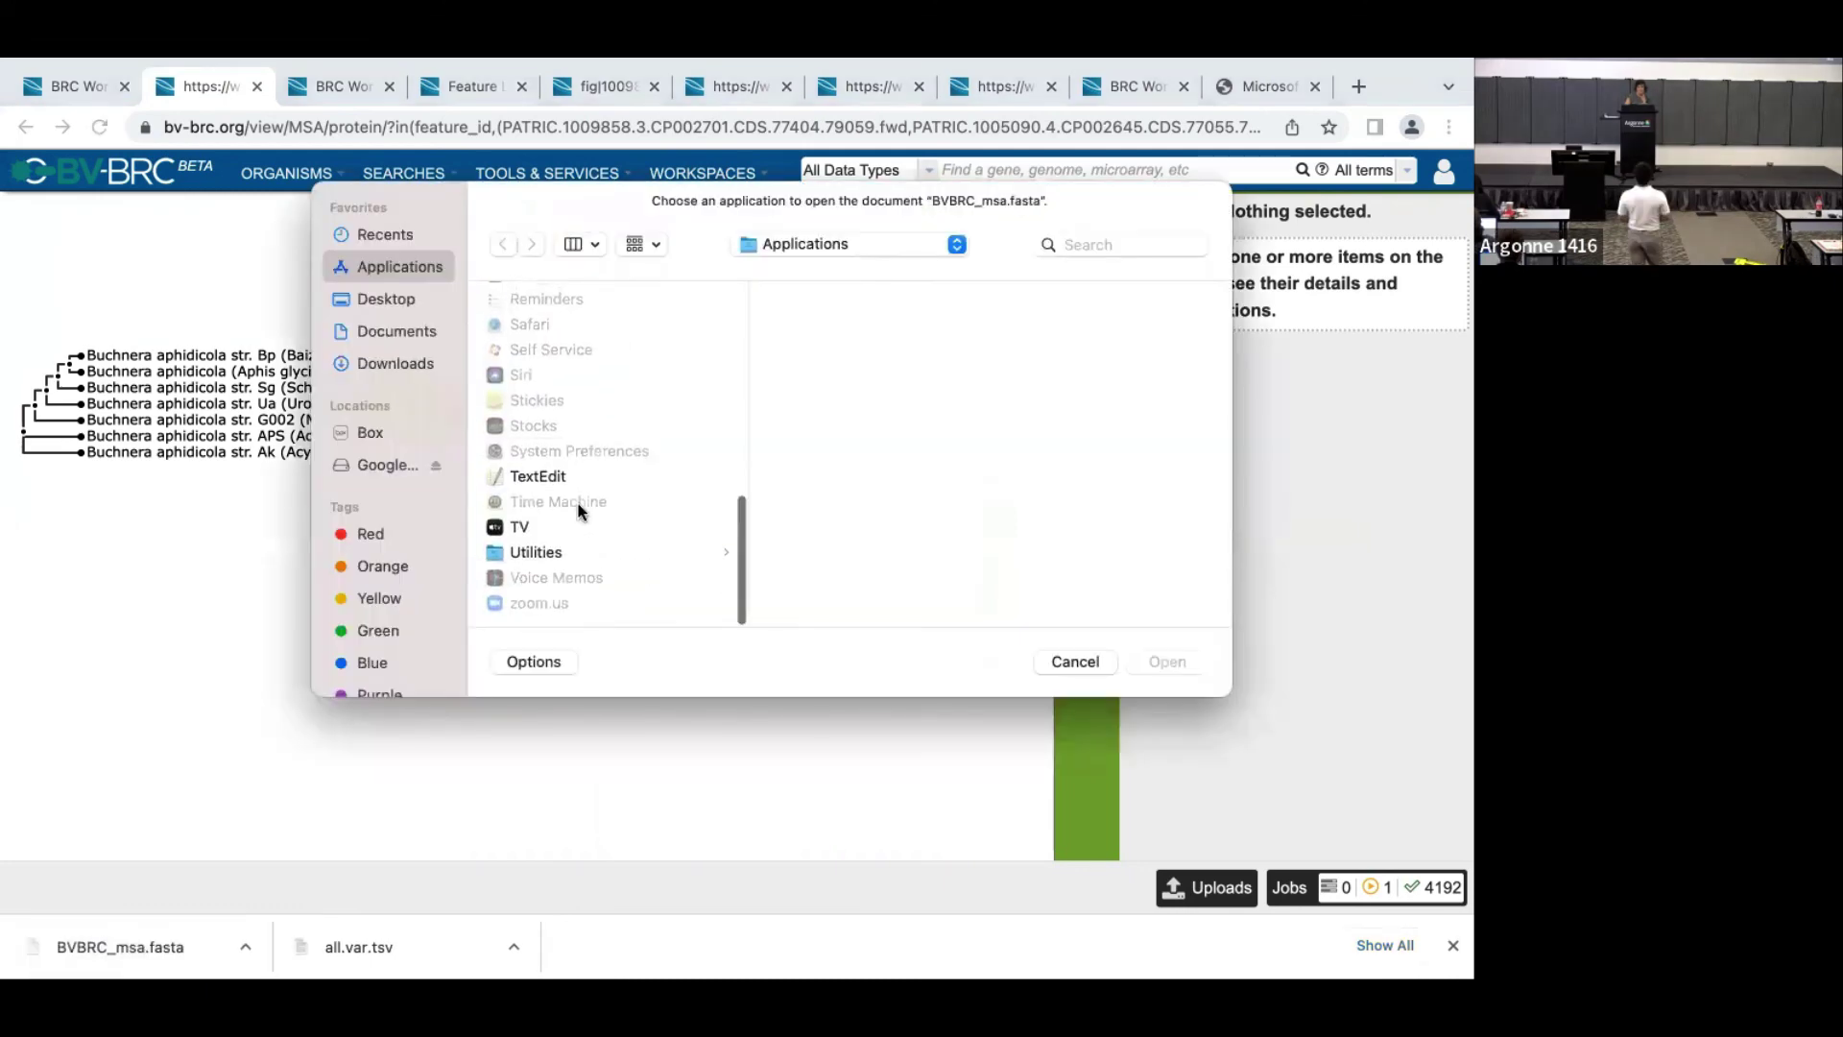
click(562, 475)
click(1167, 661)
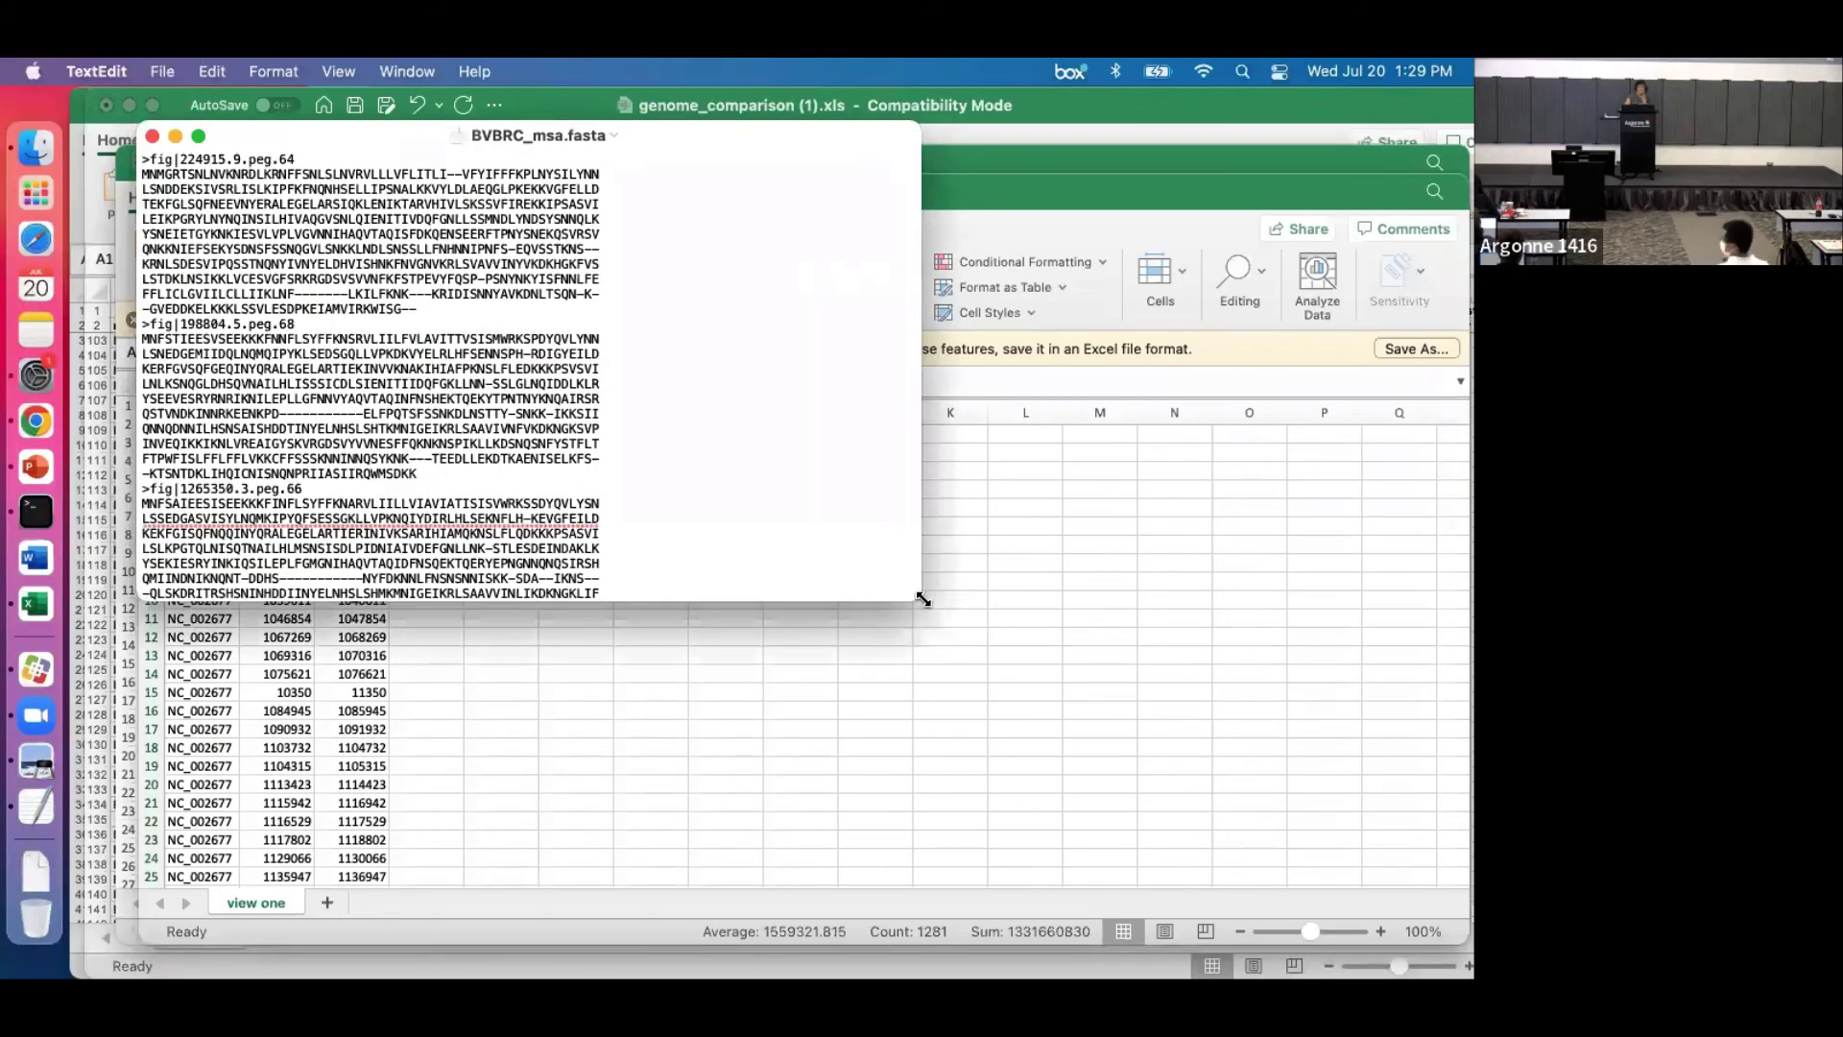
drag(920, 599, 1179, 944)
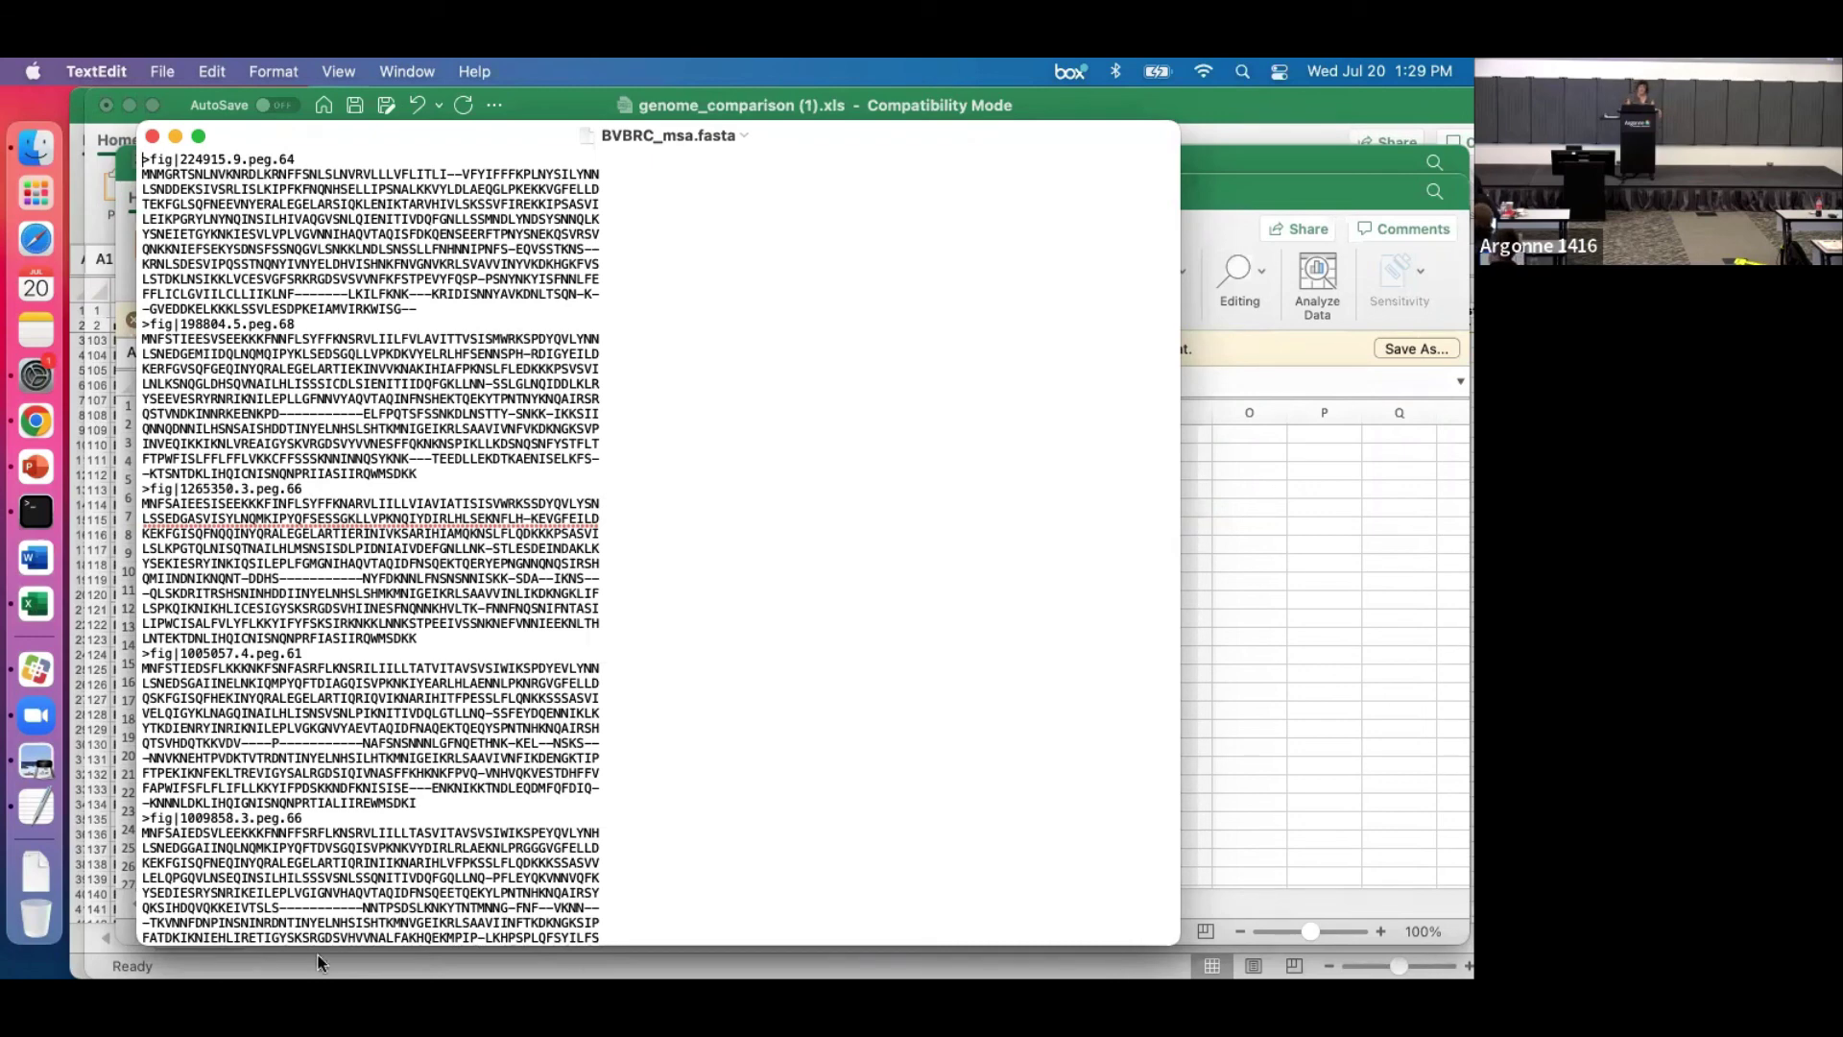
click(34, 417)
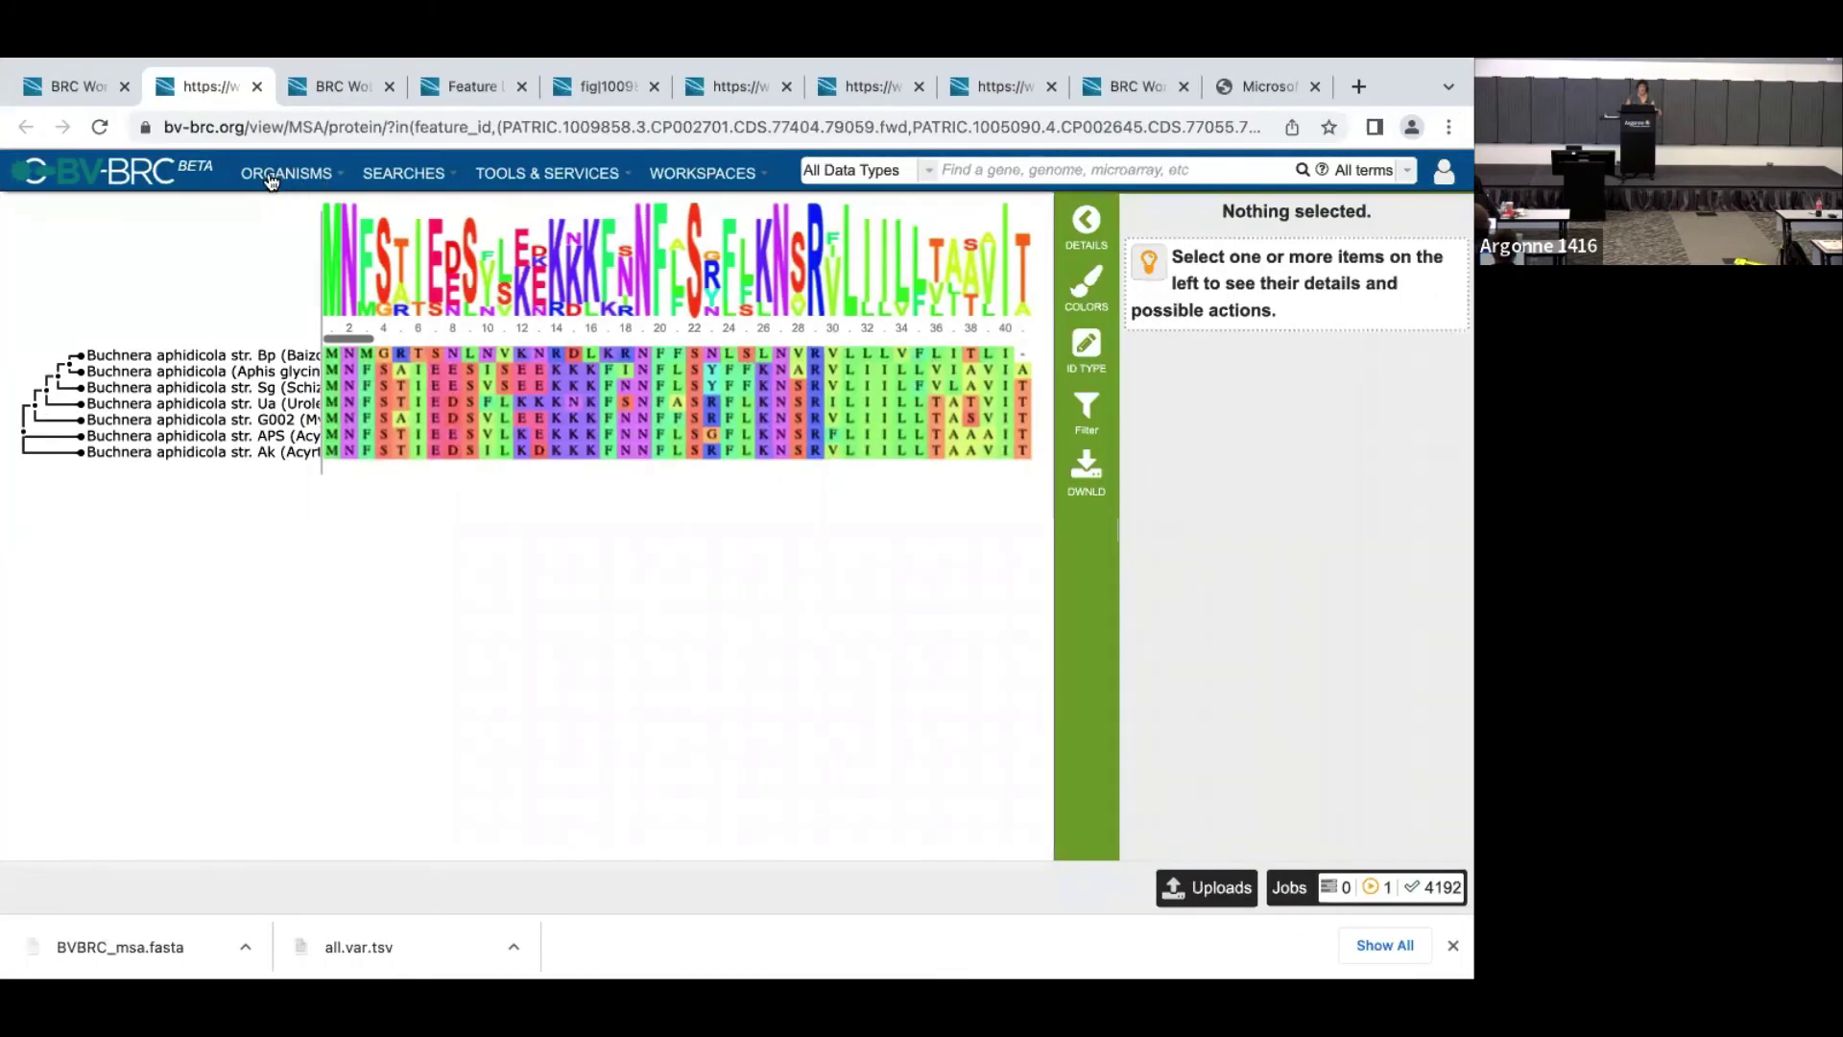
- View the list of eukaryotic host genomes and select Gallus gallus to view its genome details
click(272, 179)
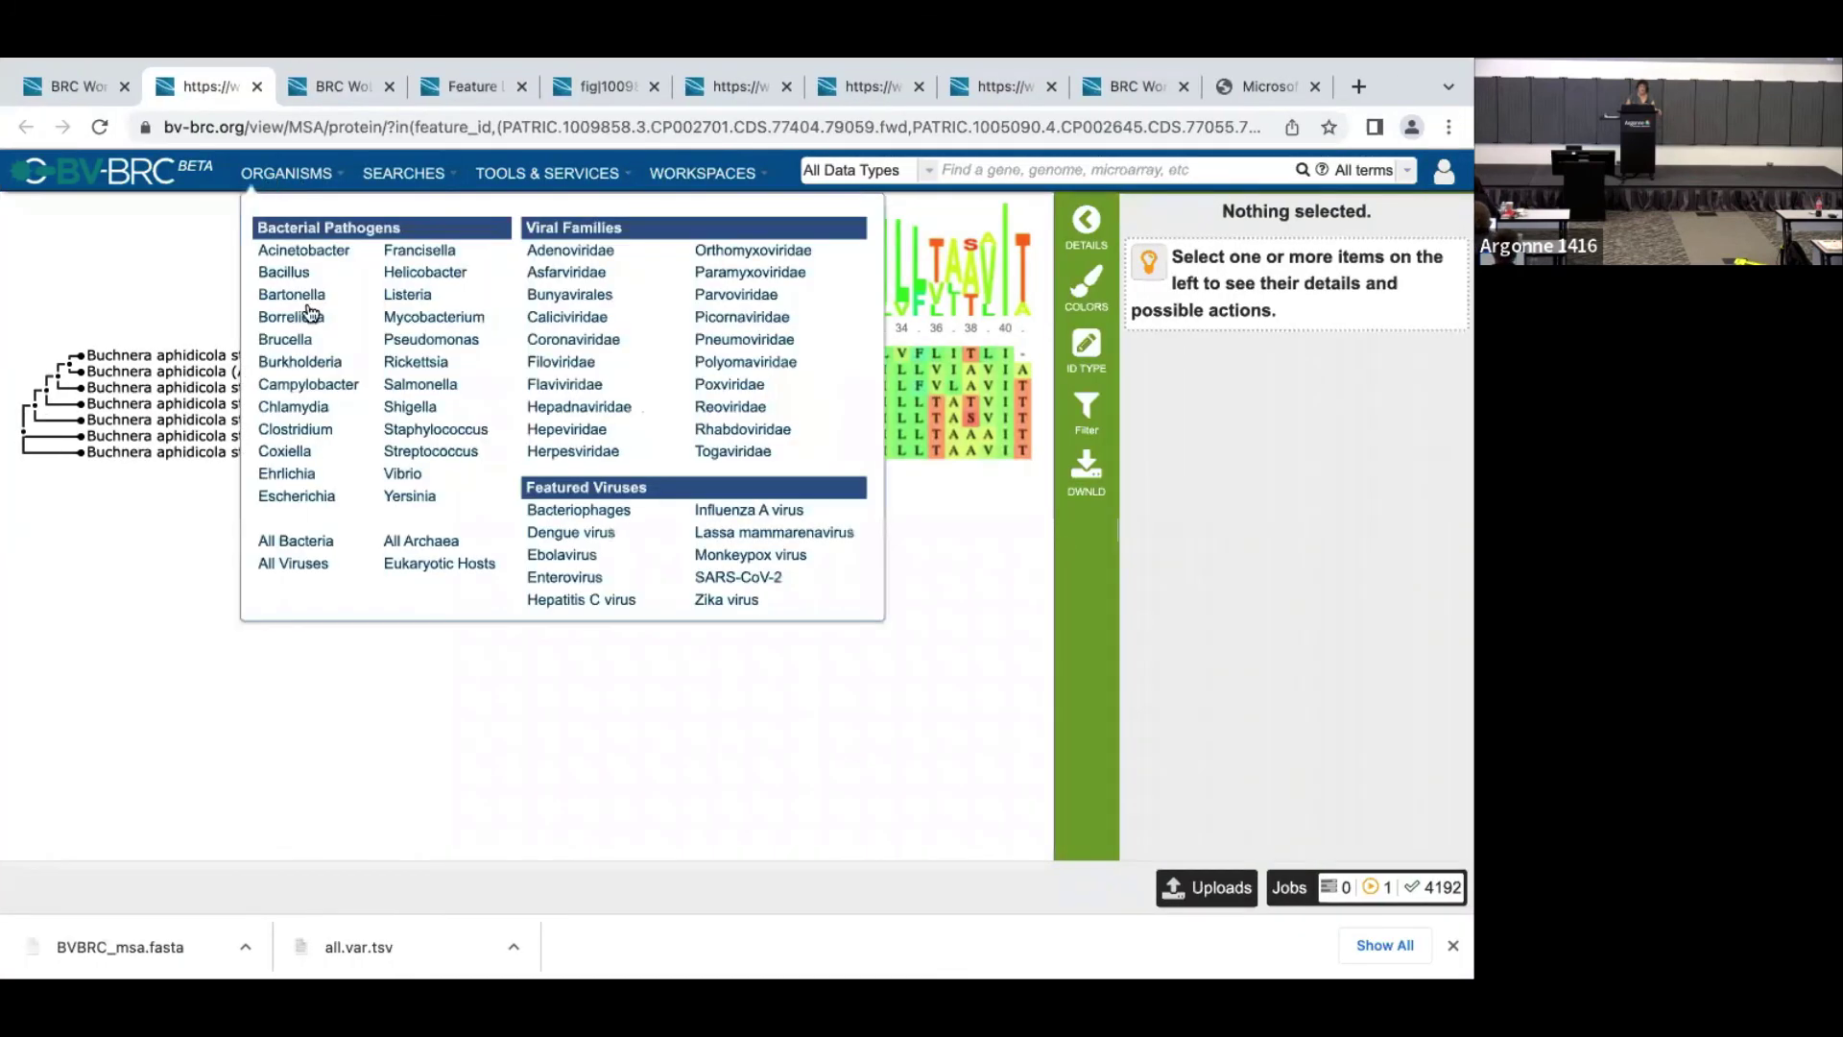
click(421, 569)
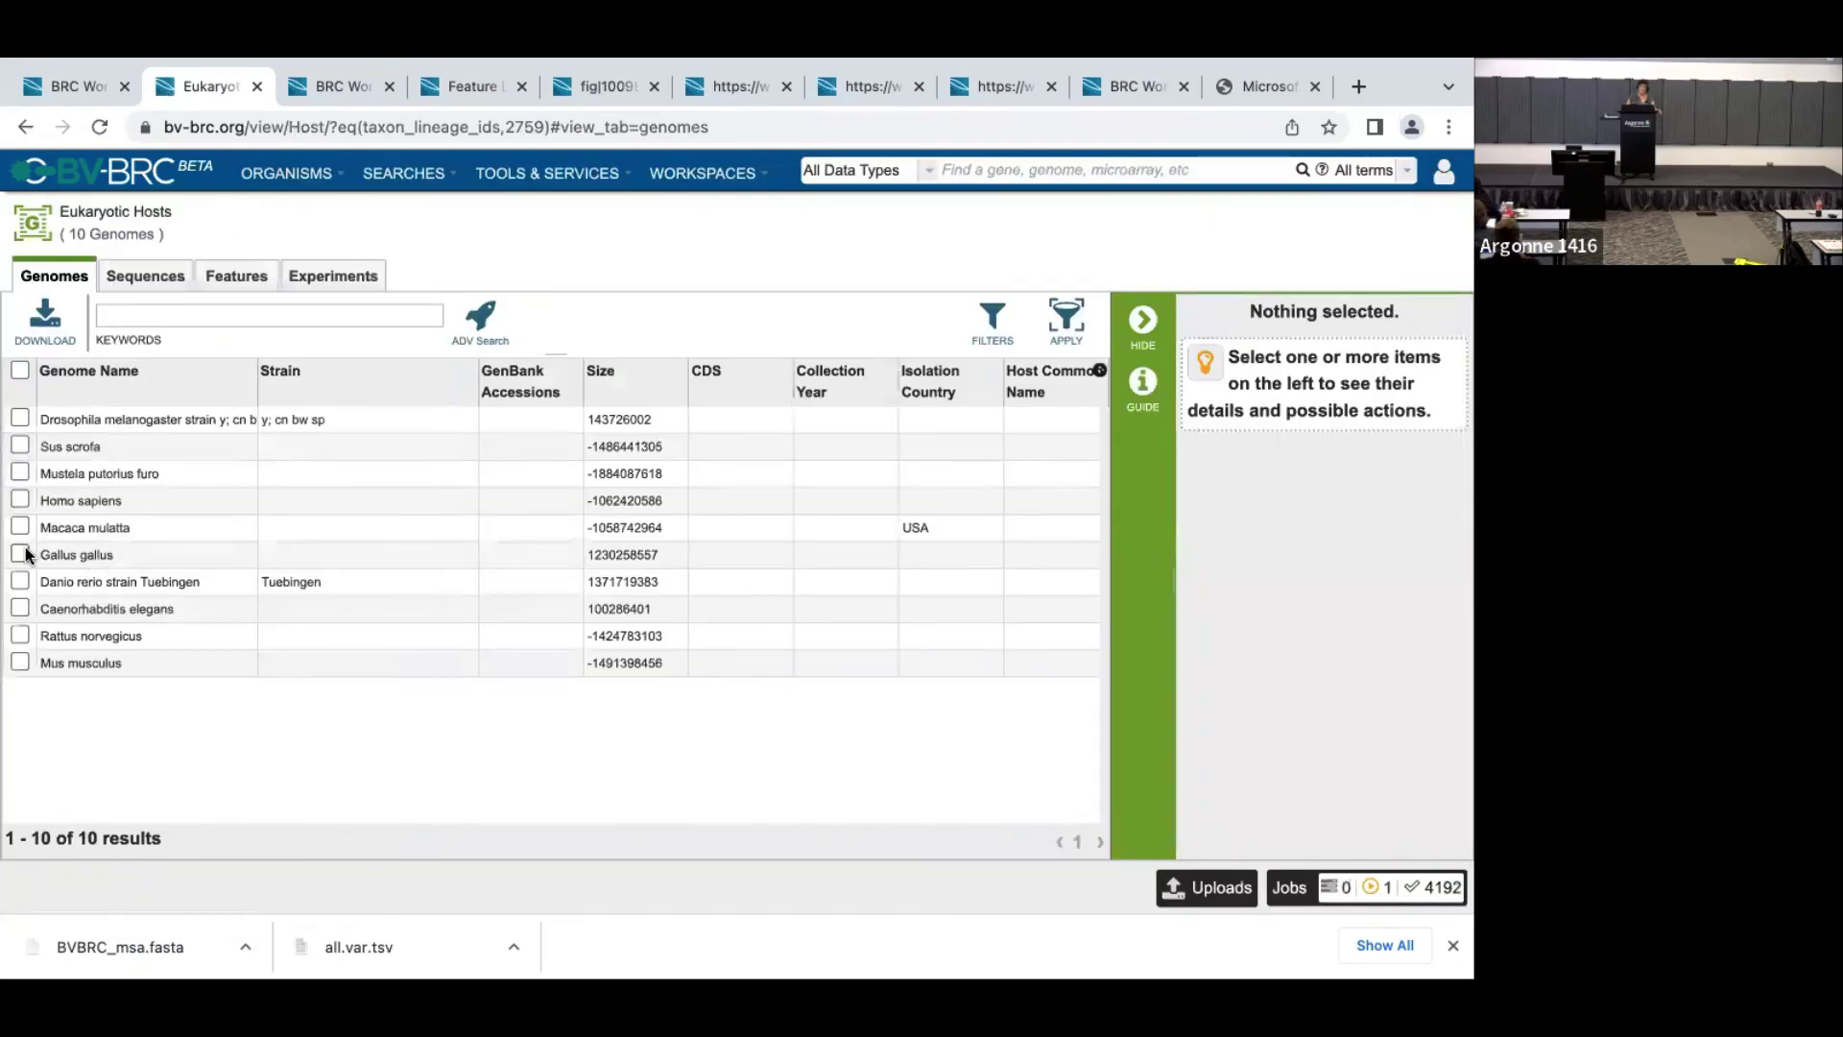
click(19, 555)
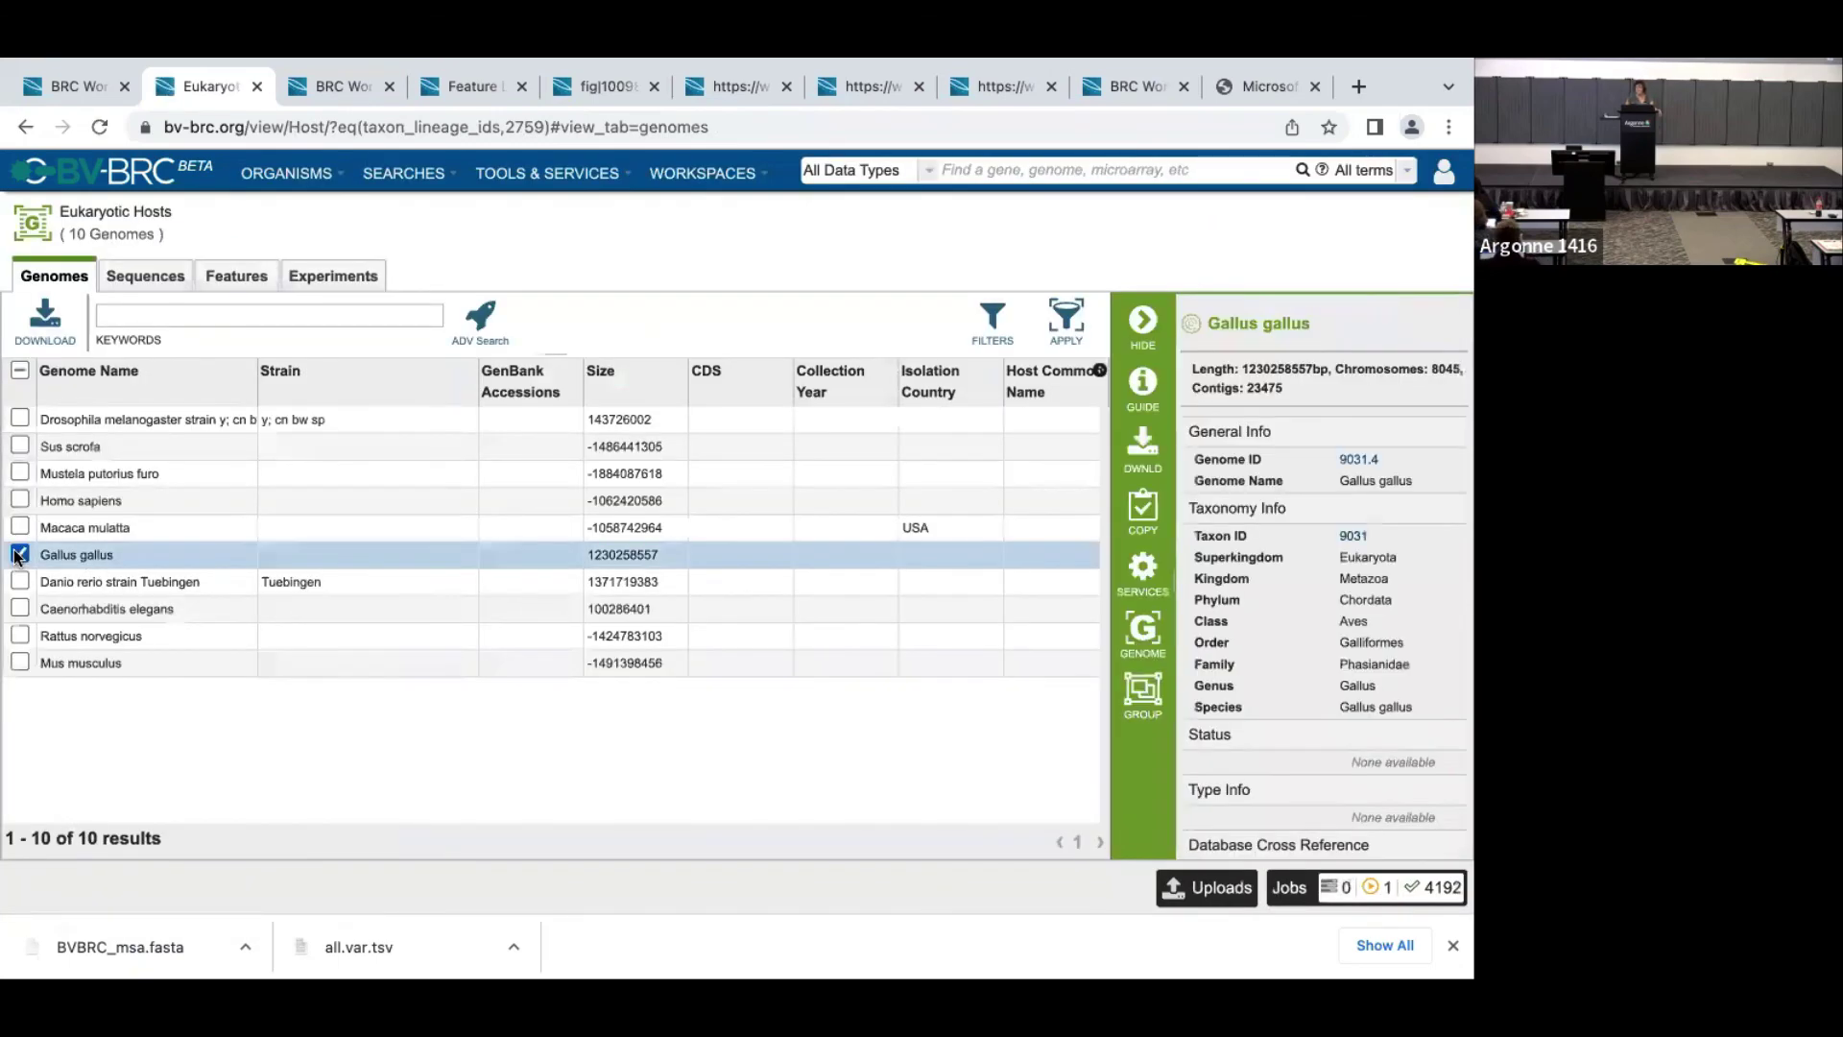
- Open the Fastq Utilities service, add Align to the pipeline, and set the target genome to Gallus gallus [9031.4]
click(574, 175)
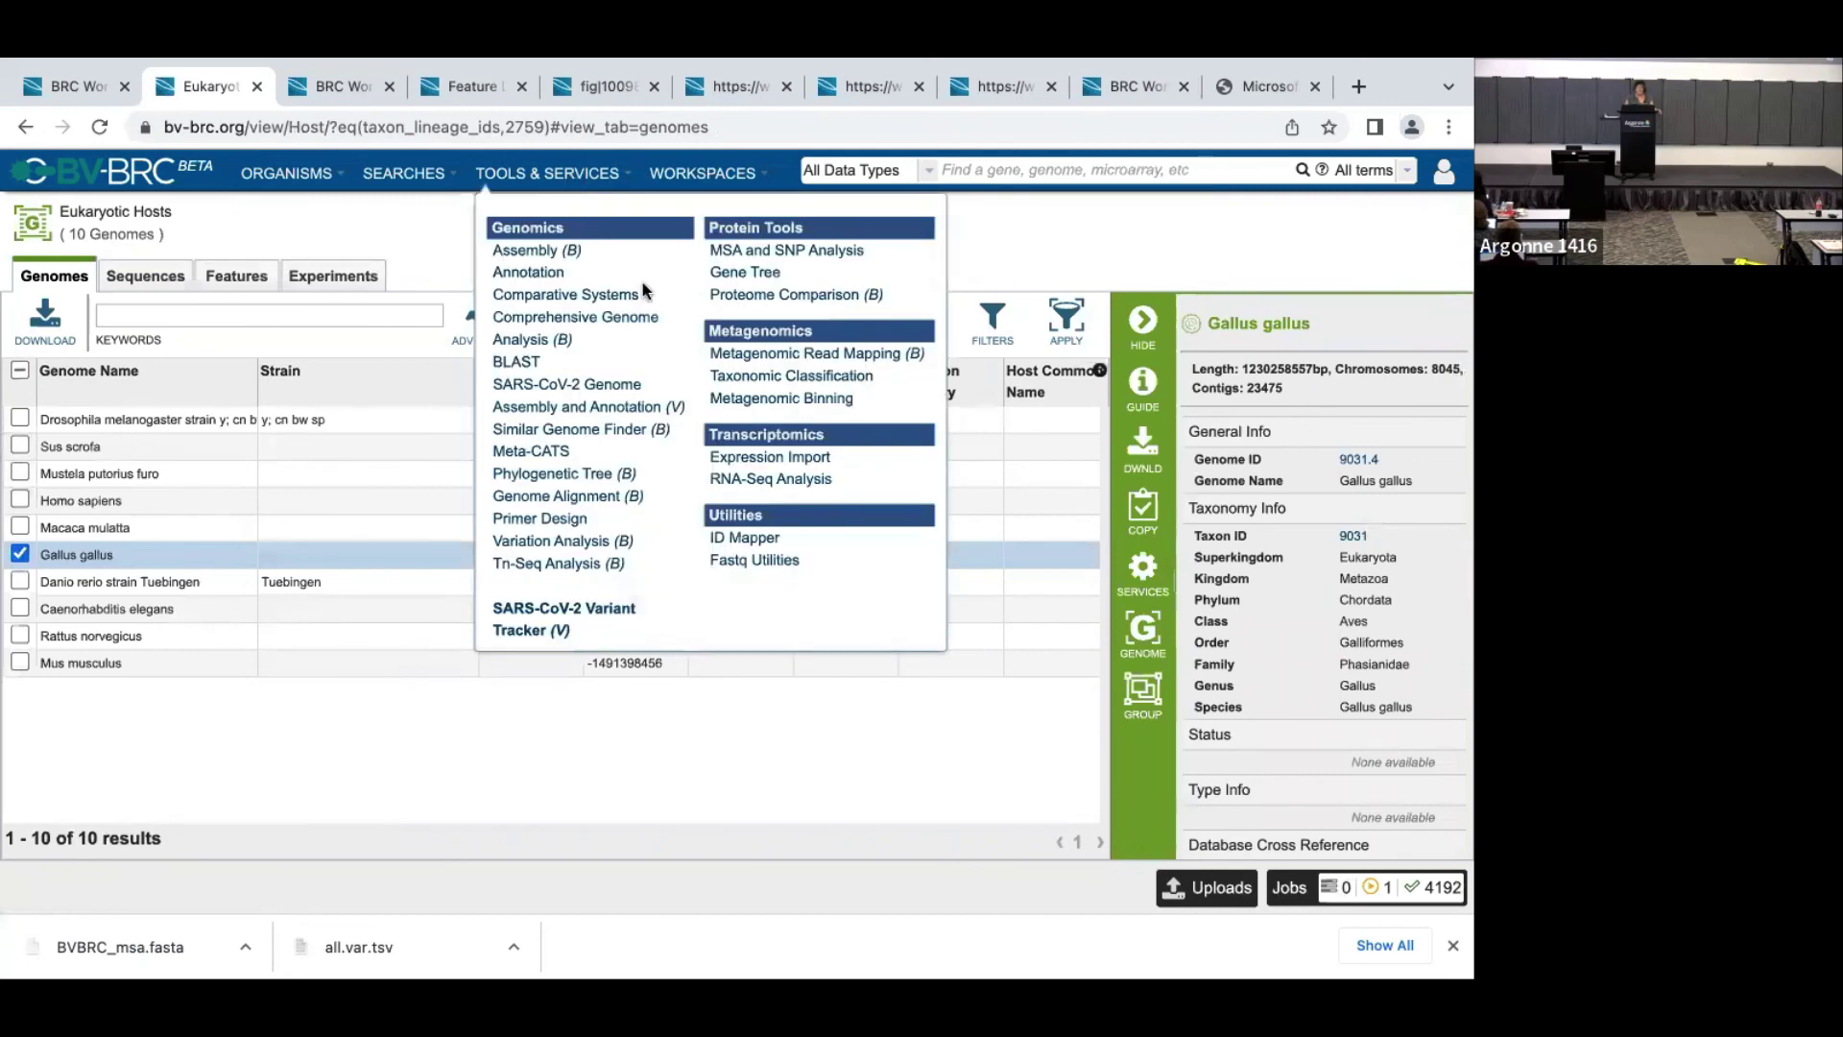
click(761, 560)
click(787, 475)
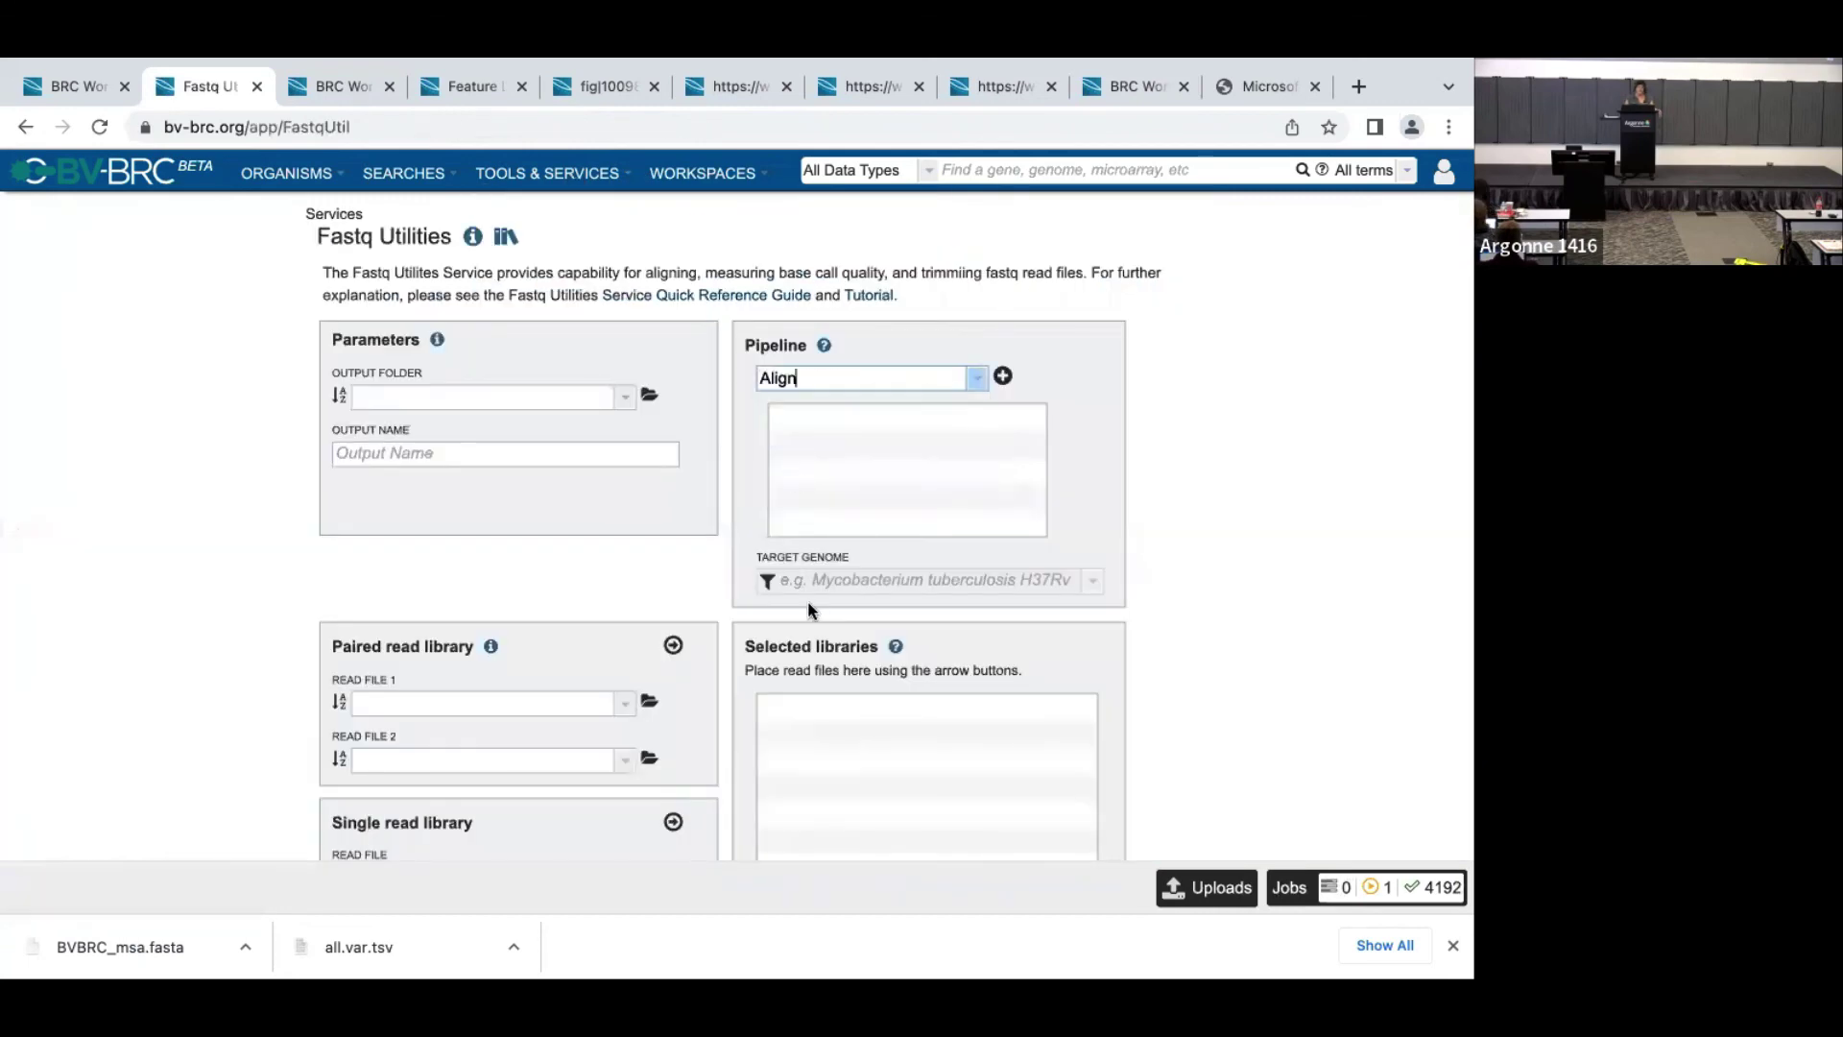
click(825, 579)
text(Gallus)
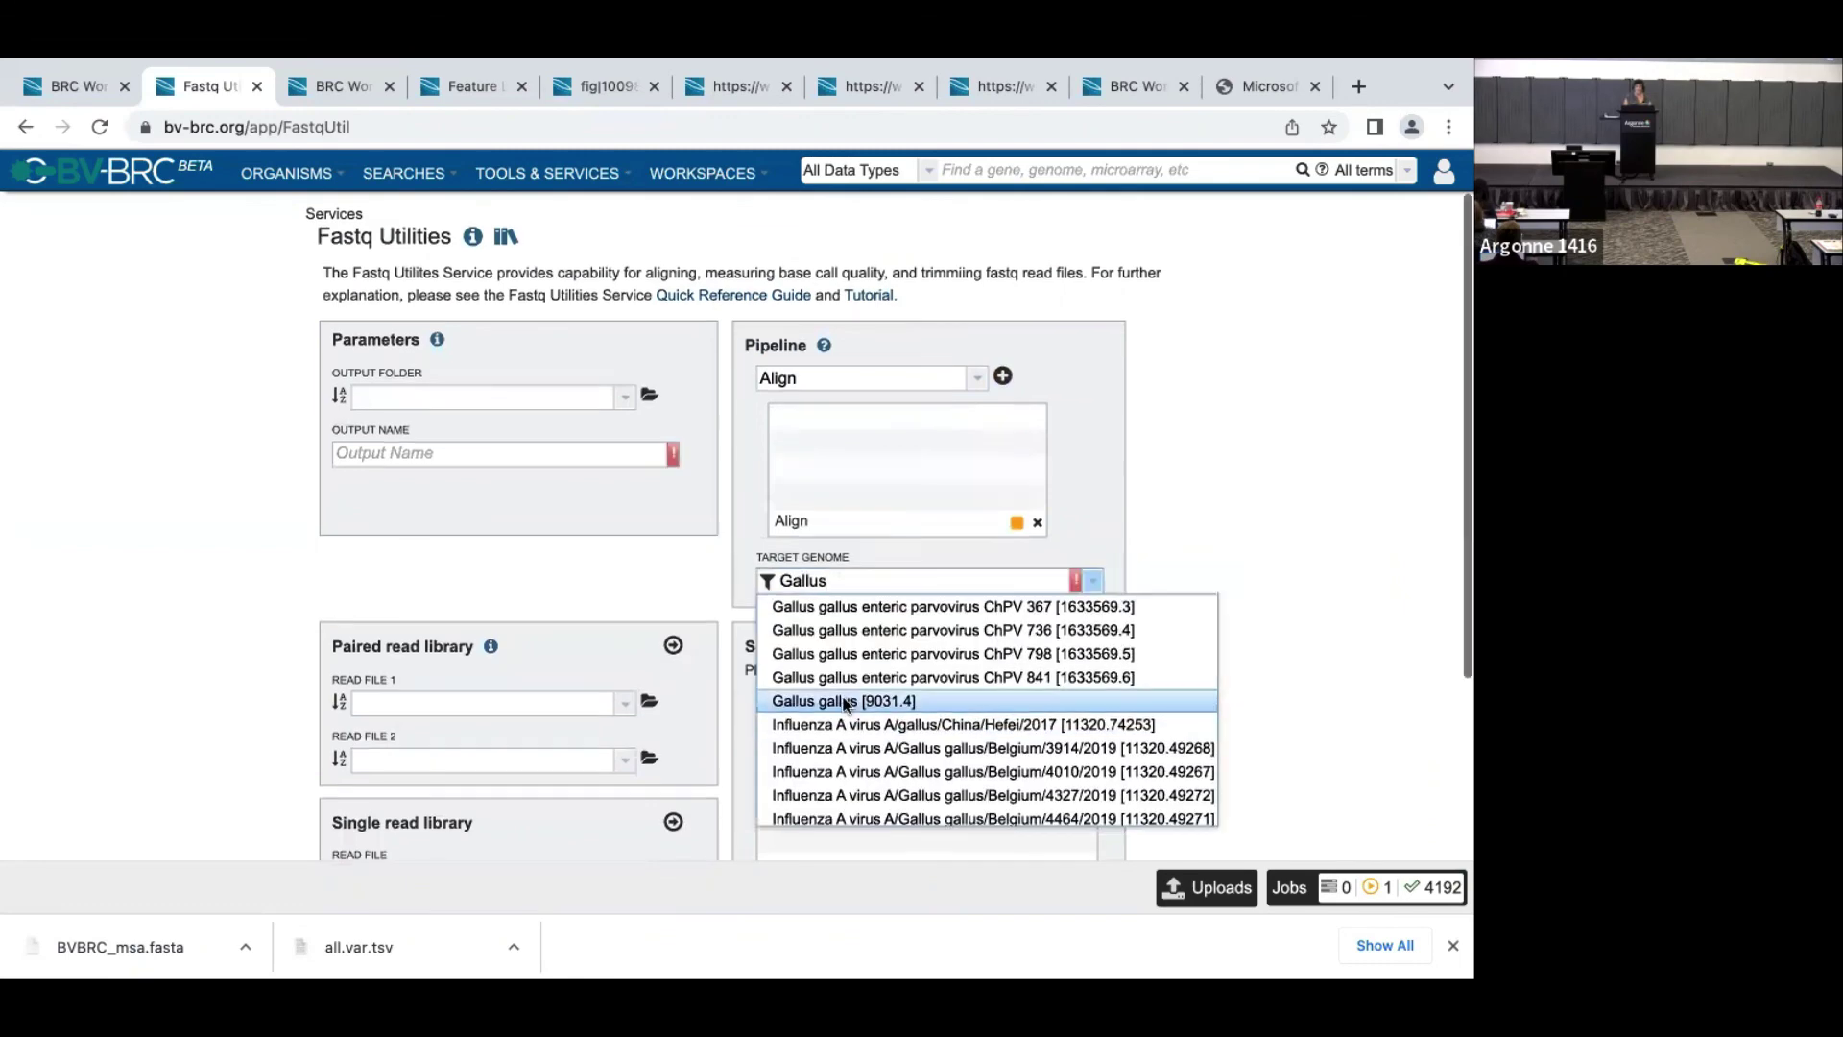
click(844, 704)
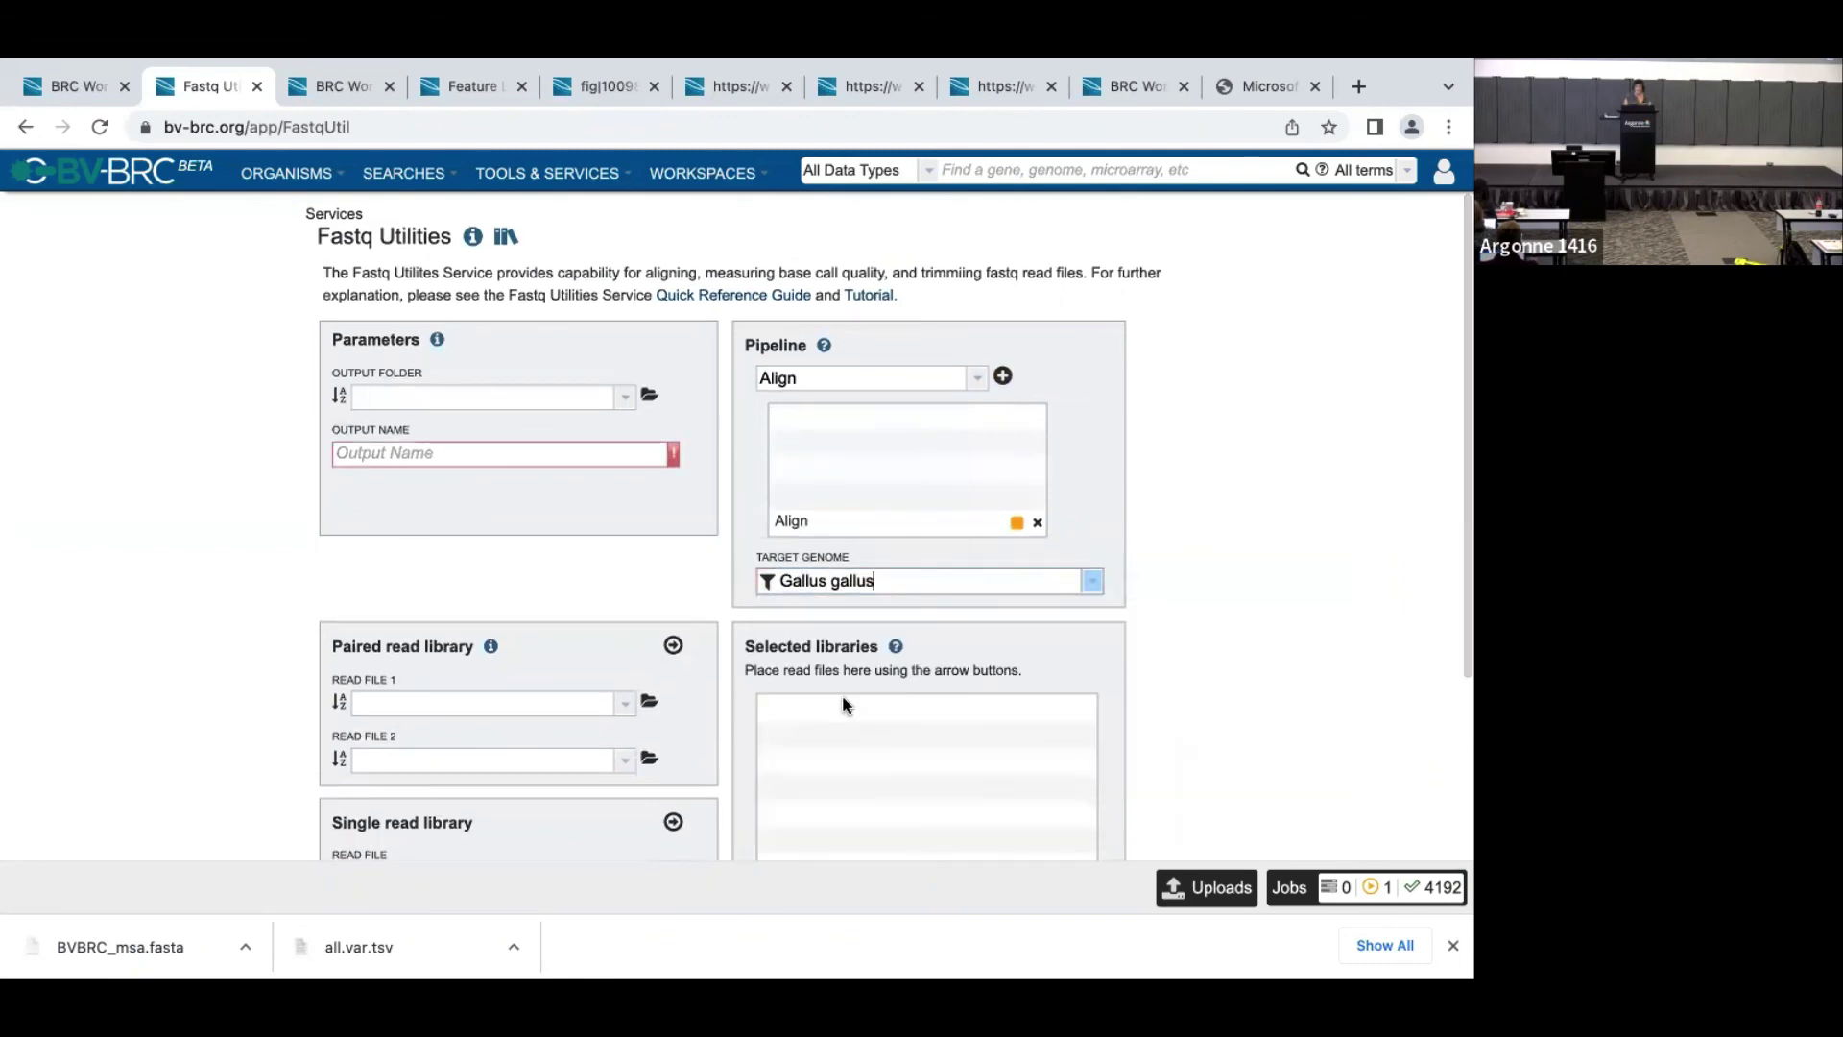